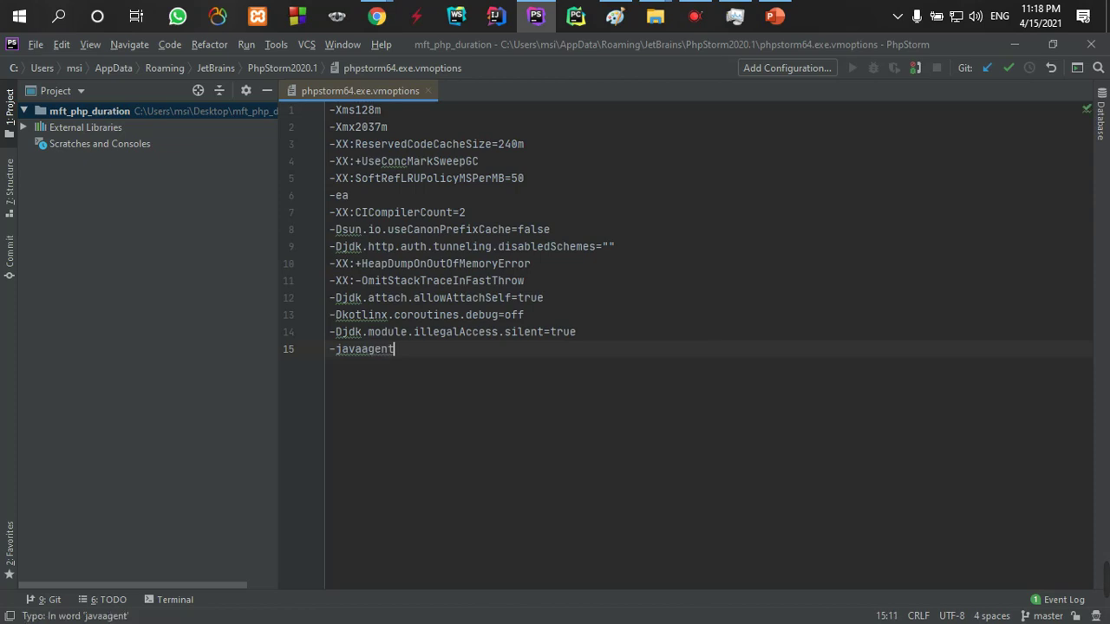
# Add a colon after -javaagent on line 15 of phpstorm64.exe.vmoptions, then open This PC in File Explorer.
pyautogui.write(':')
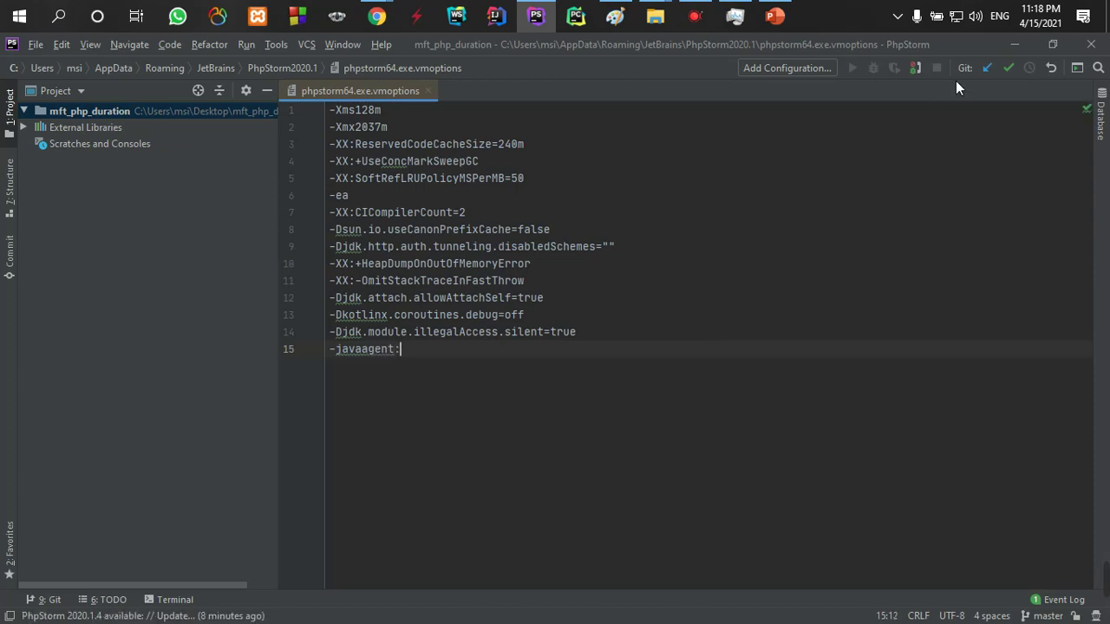
pyautogui.click(1015, 45)
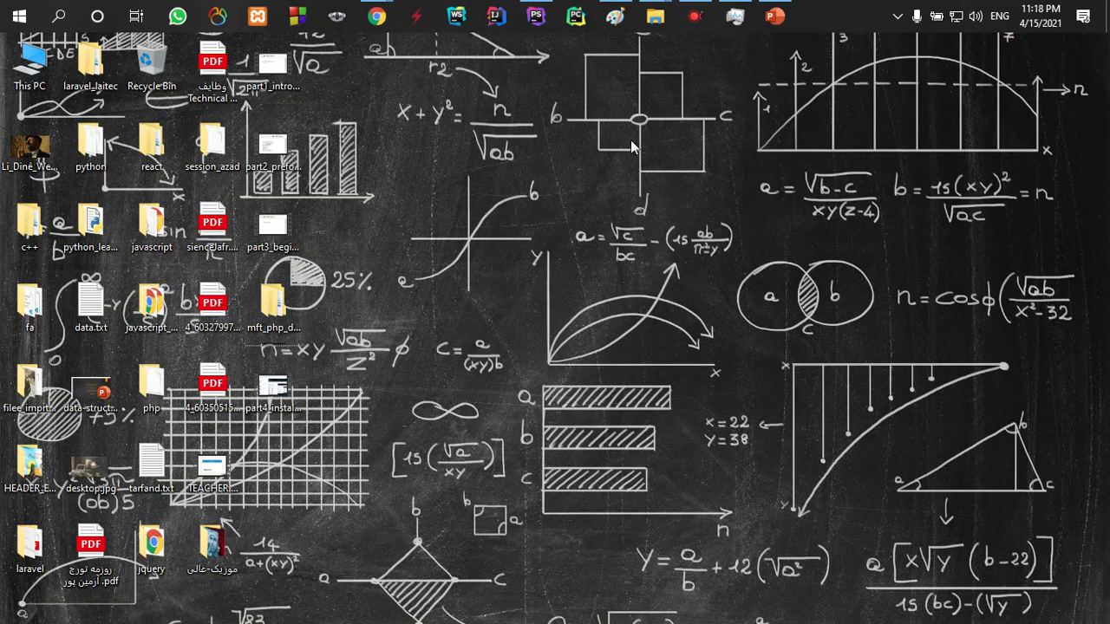
pyautogui.doubleClick(28, 62)
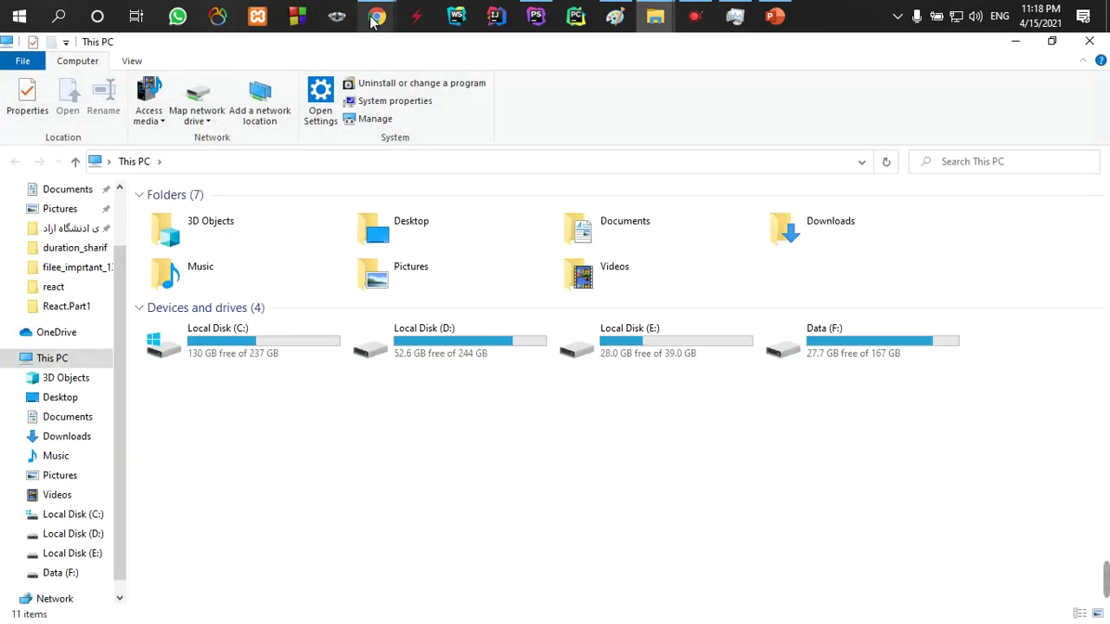
# Switch to Chrome, review the javaagent instructions in the PhpStorm installation guide, and close that page.
pyautogui.moveTo(377, 17)
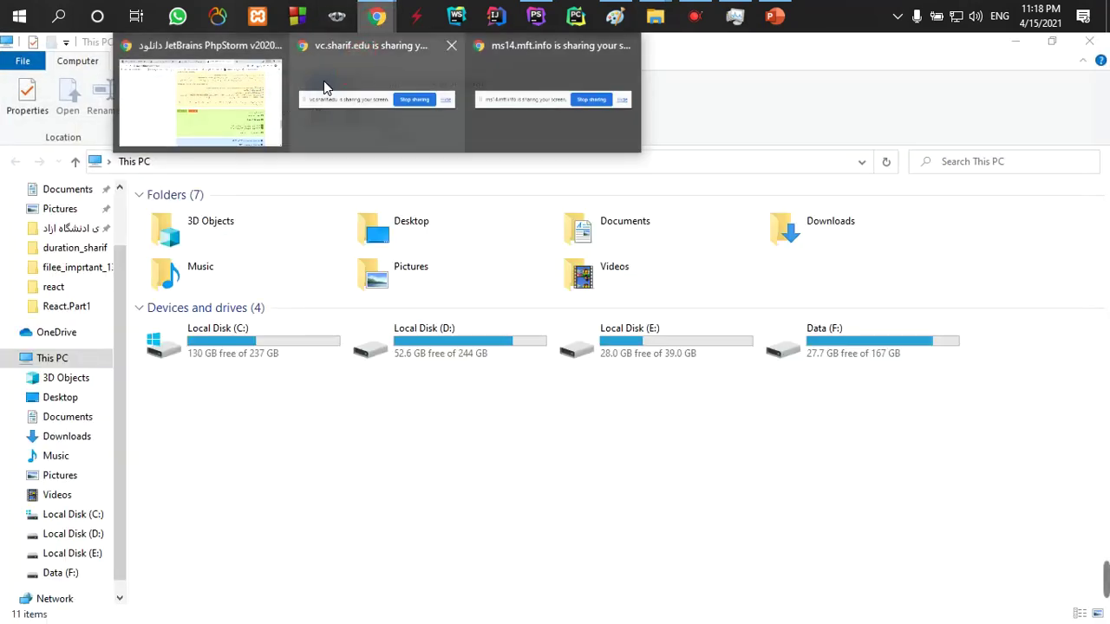
pyautogui.click(199, 99)
pyautogui.scroll(2, 499, 317)
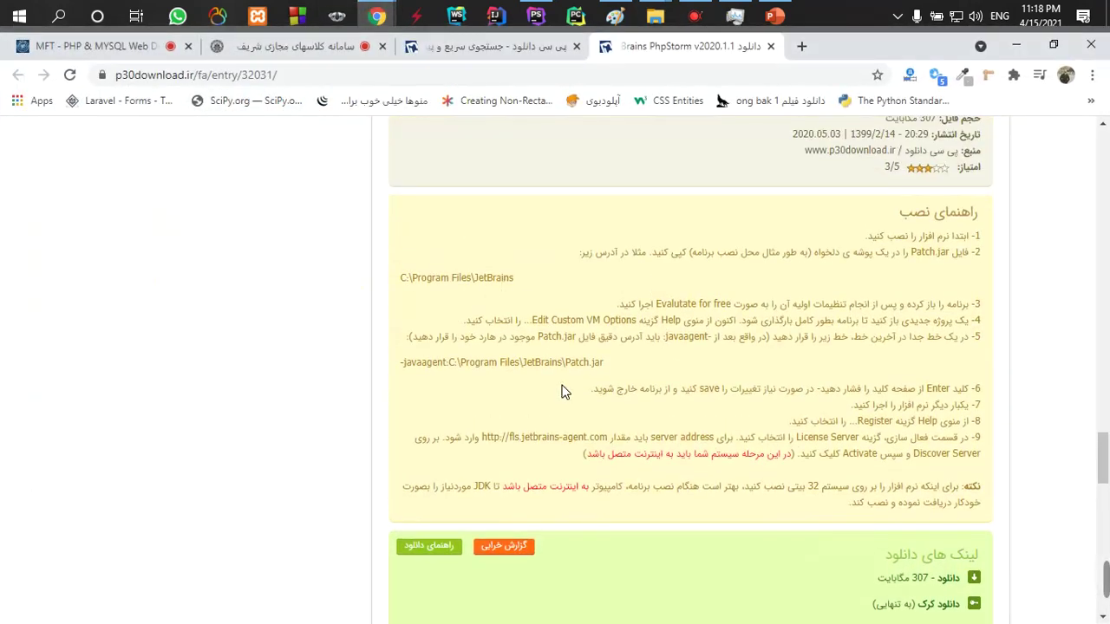
pyautogui.click(770, 47)
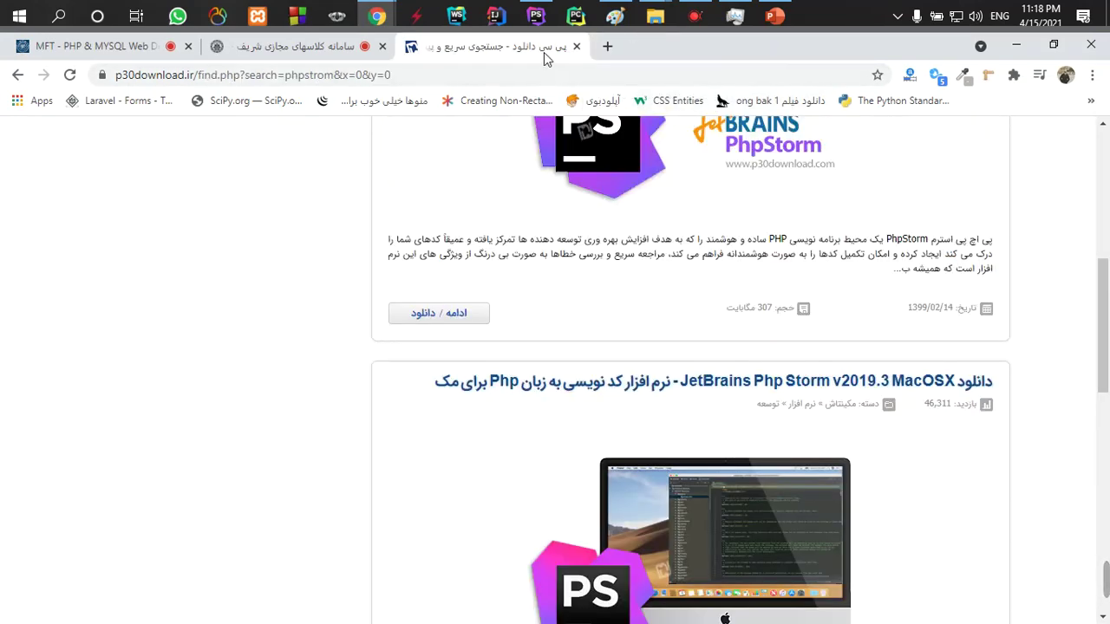
pyautogui.click(1023, 50)
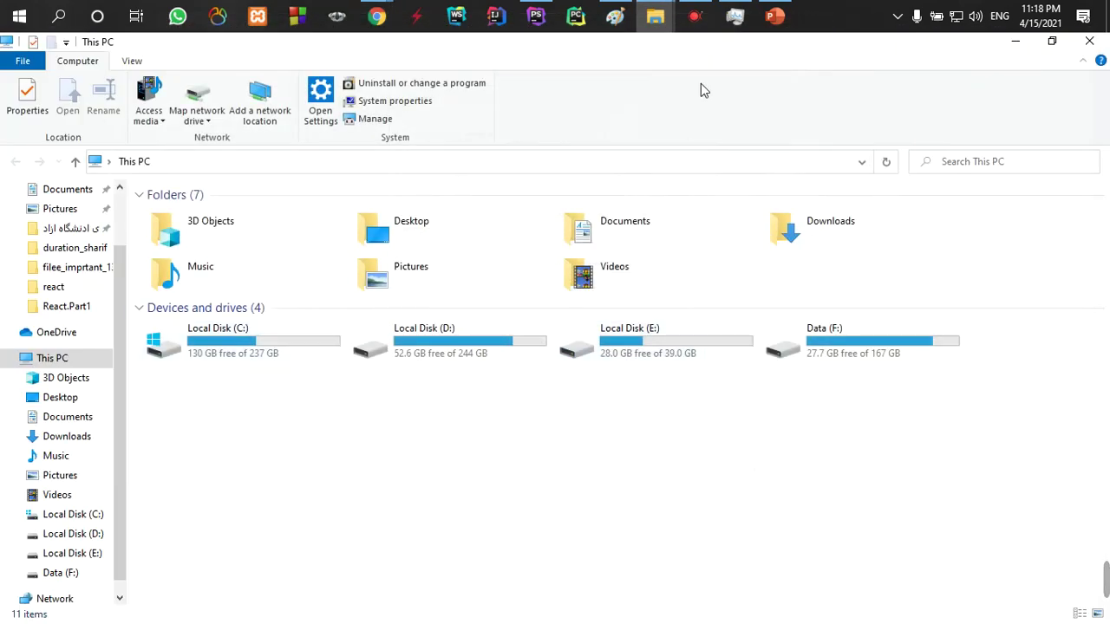
# Switch to PhpStorm, close and reopen the custom VM options file, and place the cursor after -javaagent: on line 15.
pyautogui.click(535, 16)
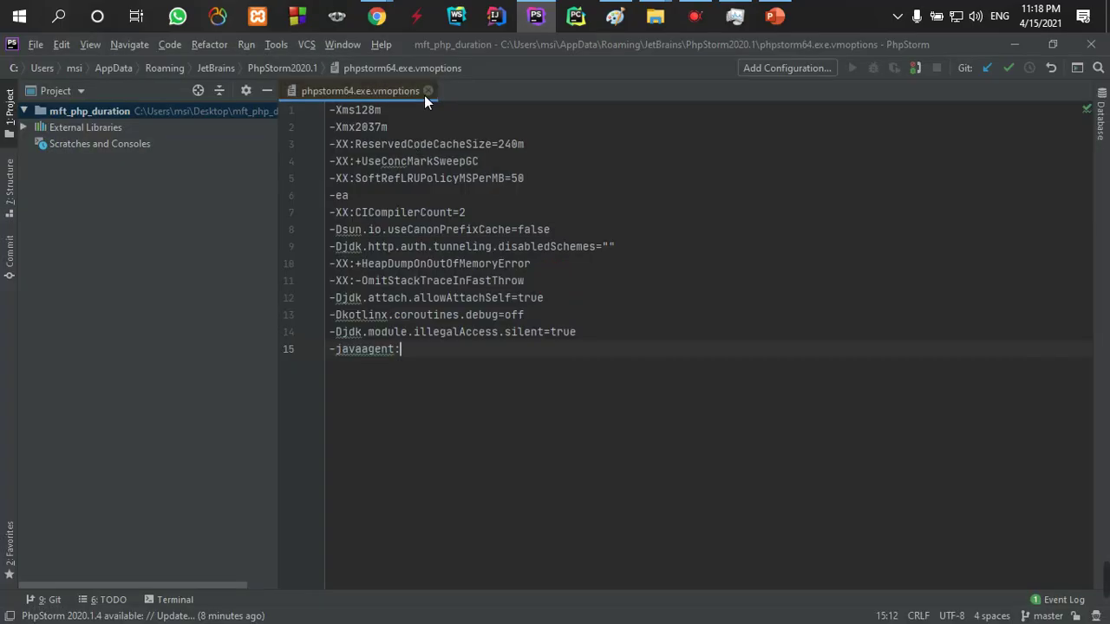
pyautogui.click(425, 94)
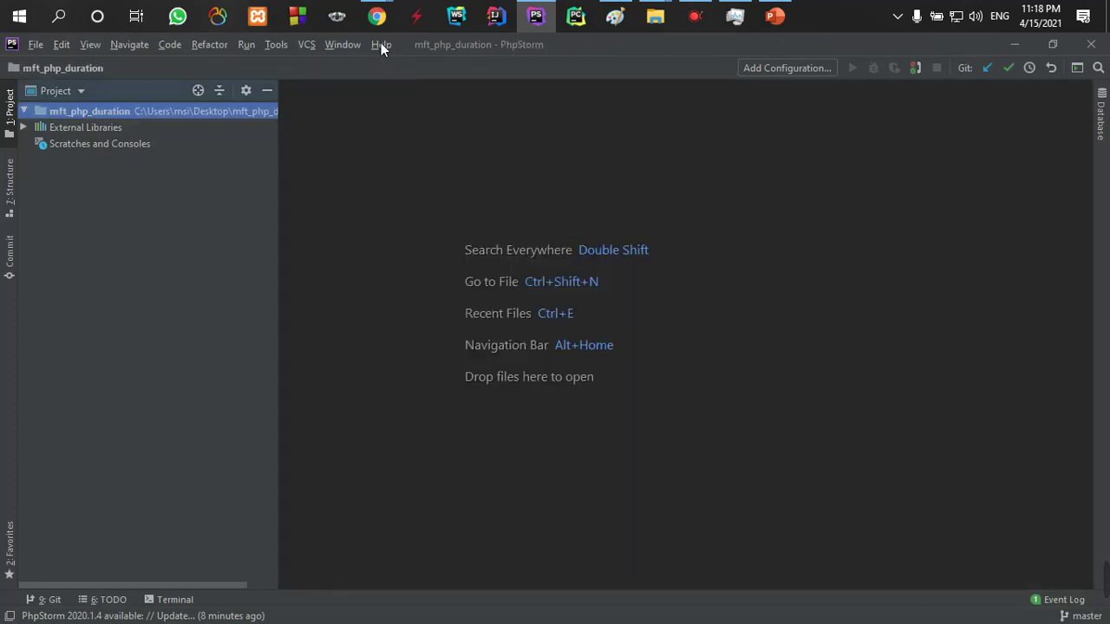
pyautogui.click(381, 45)
pyautogui.click(455, 331)
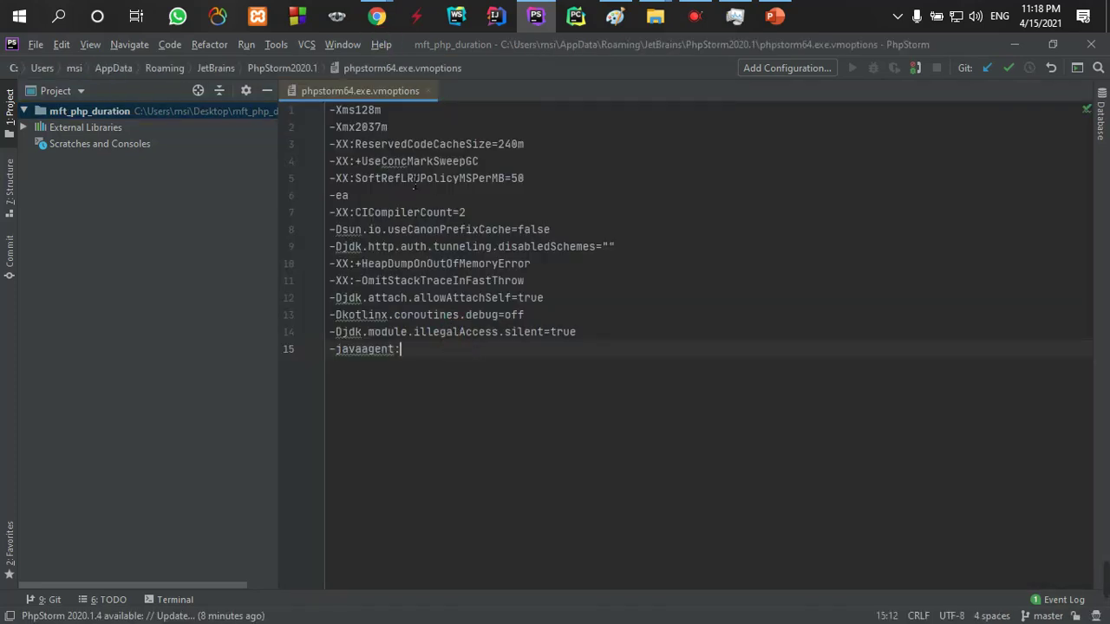
pyautogui.doubleClick(366, 349)
pyautogui.click(405, 349)
pyautogui.click(360, 350)
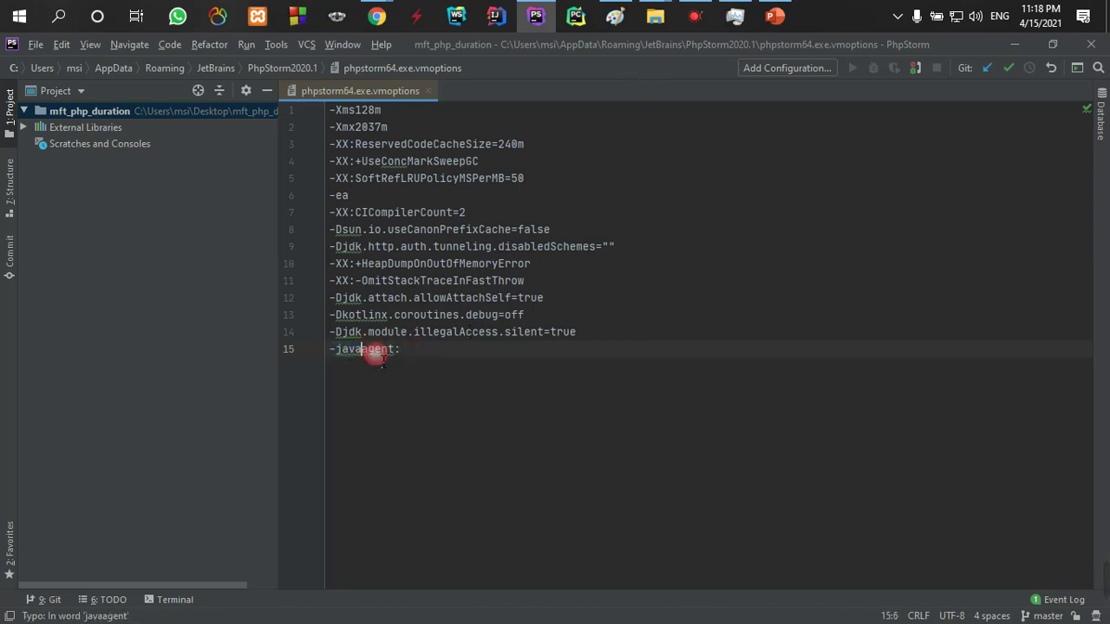
pyautogui.click(442, 363)
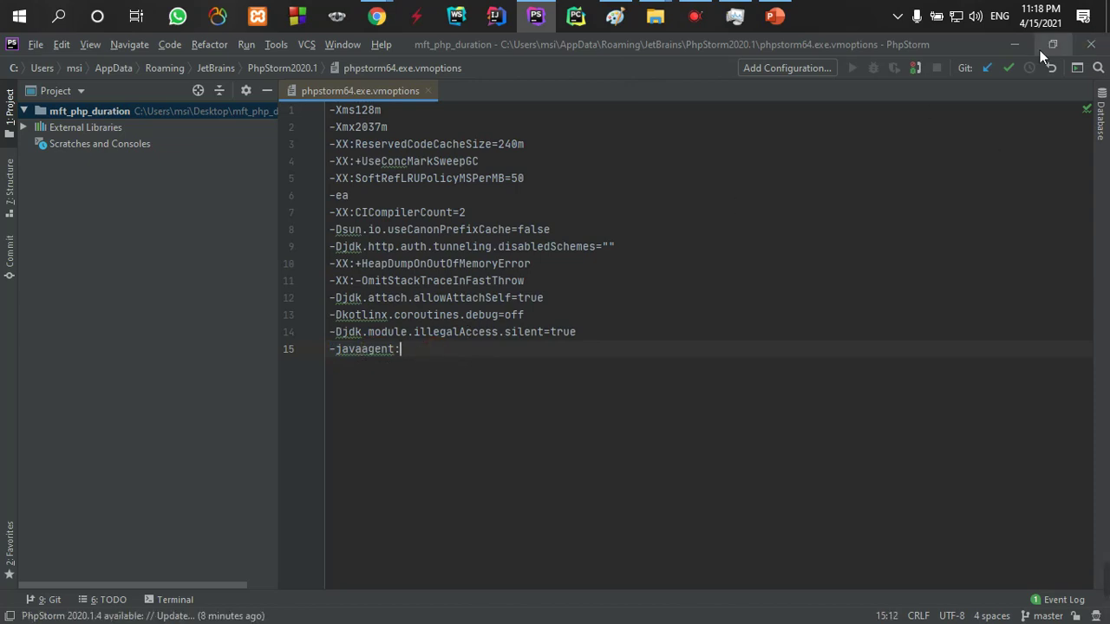
# Switch to File Explorer, go to C:\Program Files\JetBrains and select Patch.jar.
pyautogui.click(1015, 45)
pyautogui.doubleClick(239, 344)
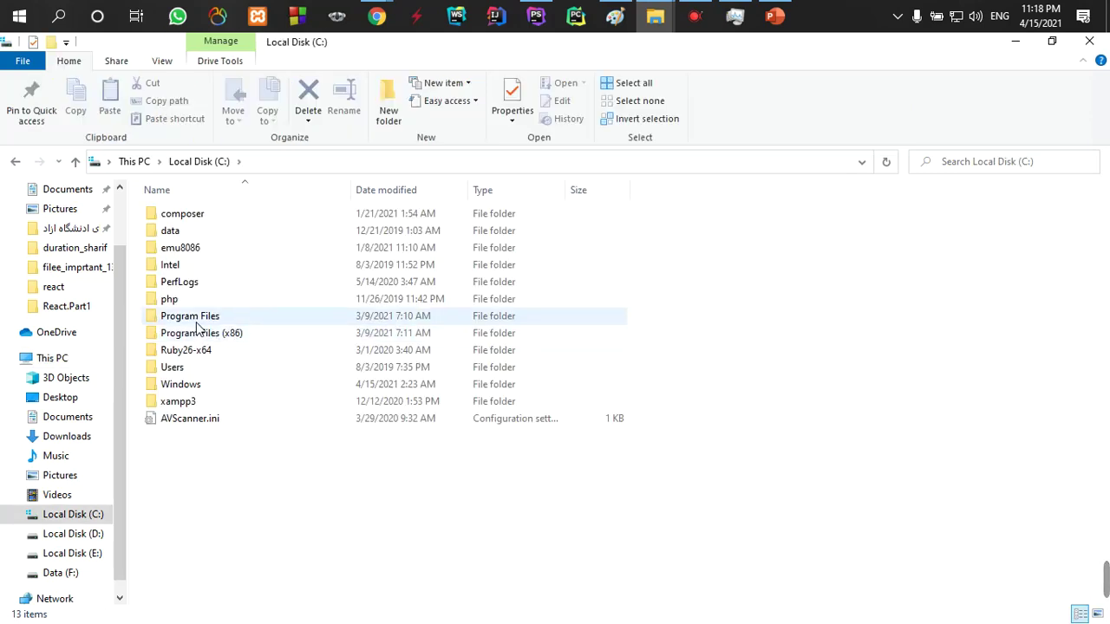
pyautogui.doubleClick(196, 319)
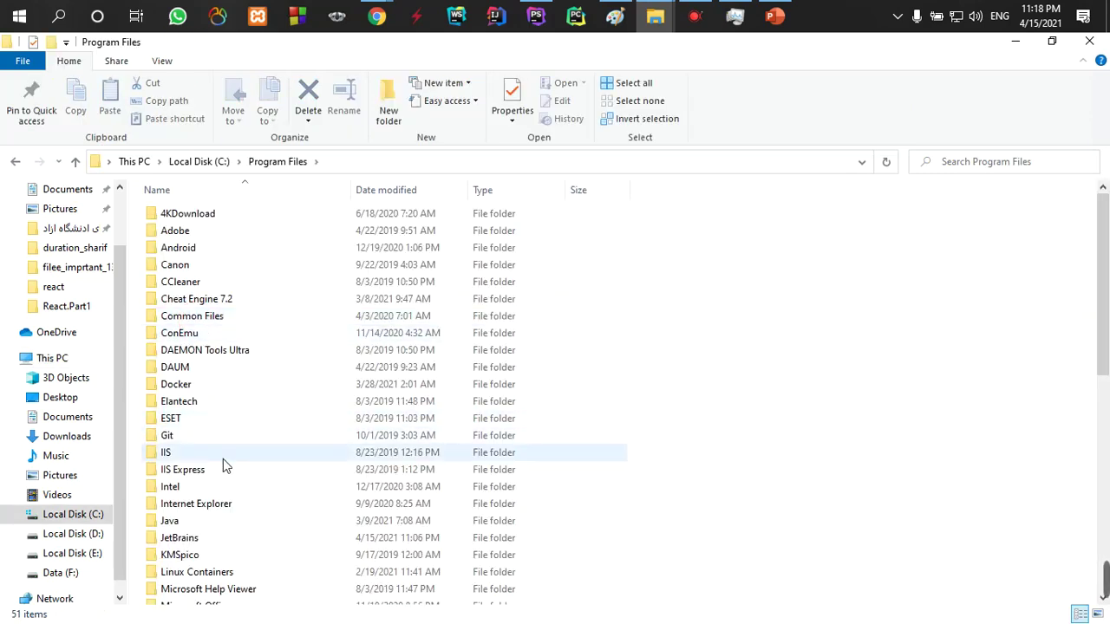
pyautogui.doubleClick(192, 536)
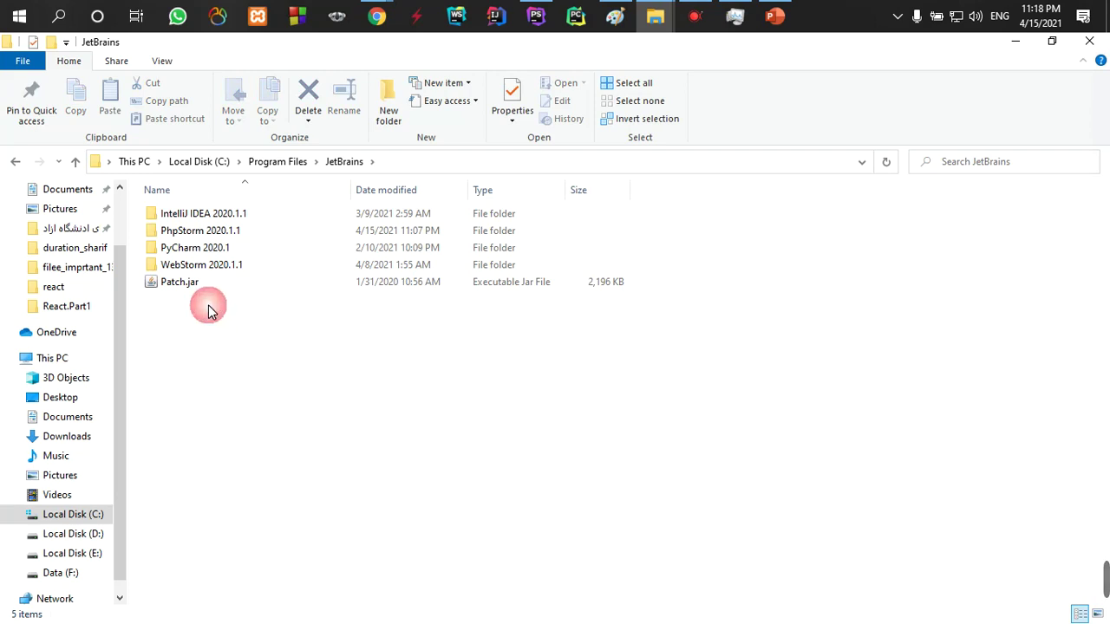
pyautogui.click(186, 286)
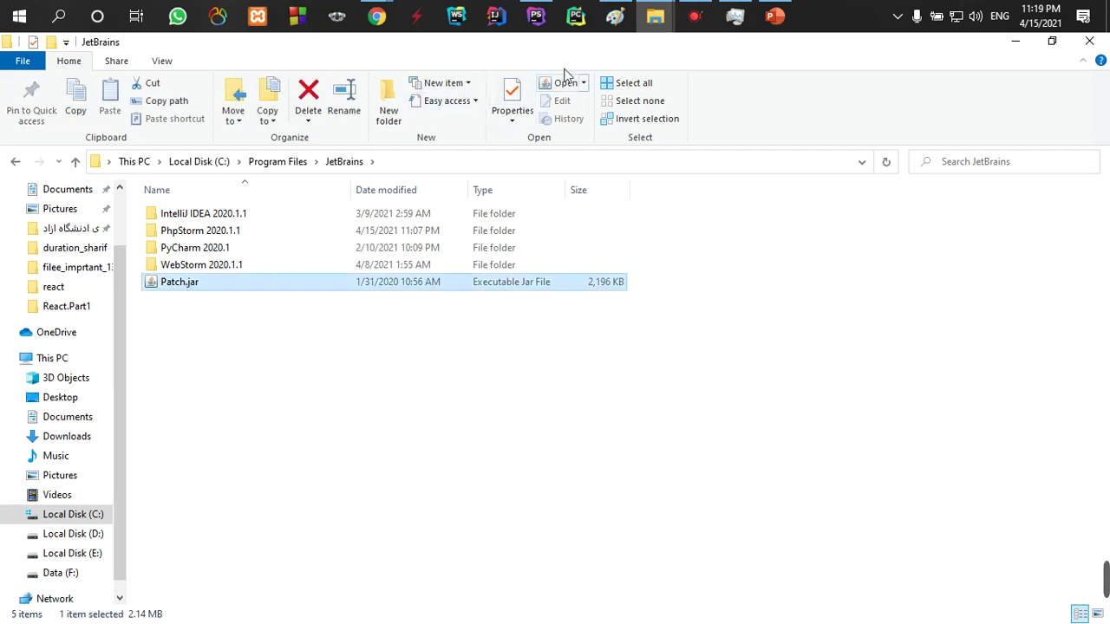
# Switch to the JetBrains.PhpStorm.v2020.1.1_p30download.com folder window, open its Patch folder and select Patch.jar.
pyautogui.click(654, 22)
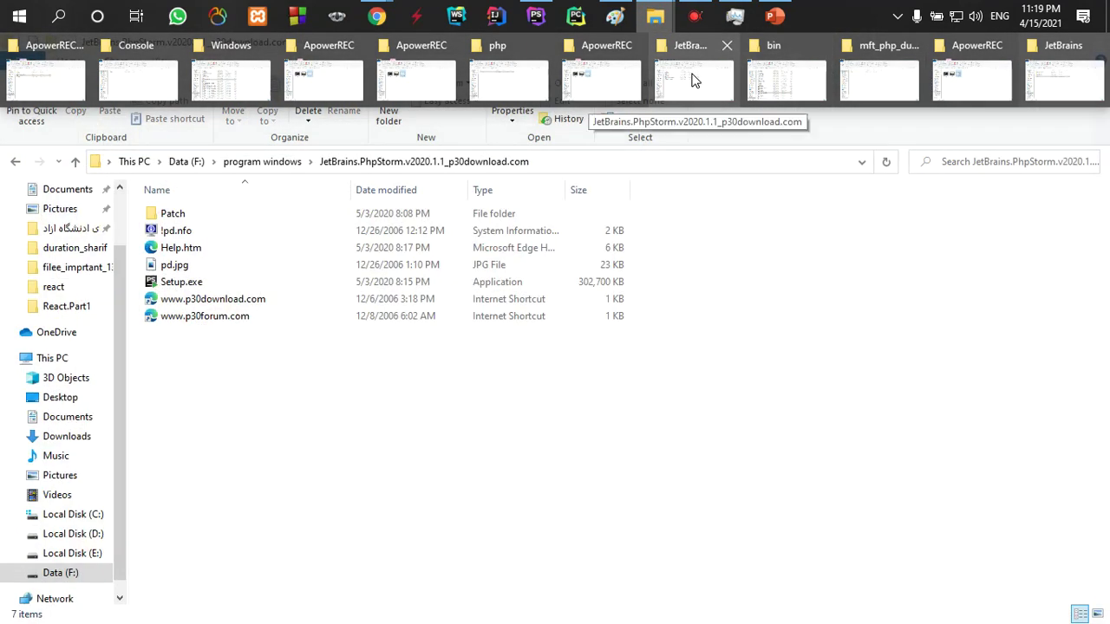
pyautogui.click(694, 80)
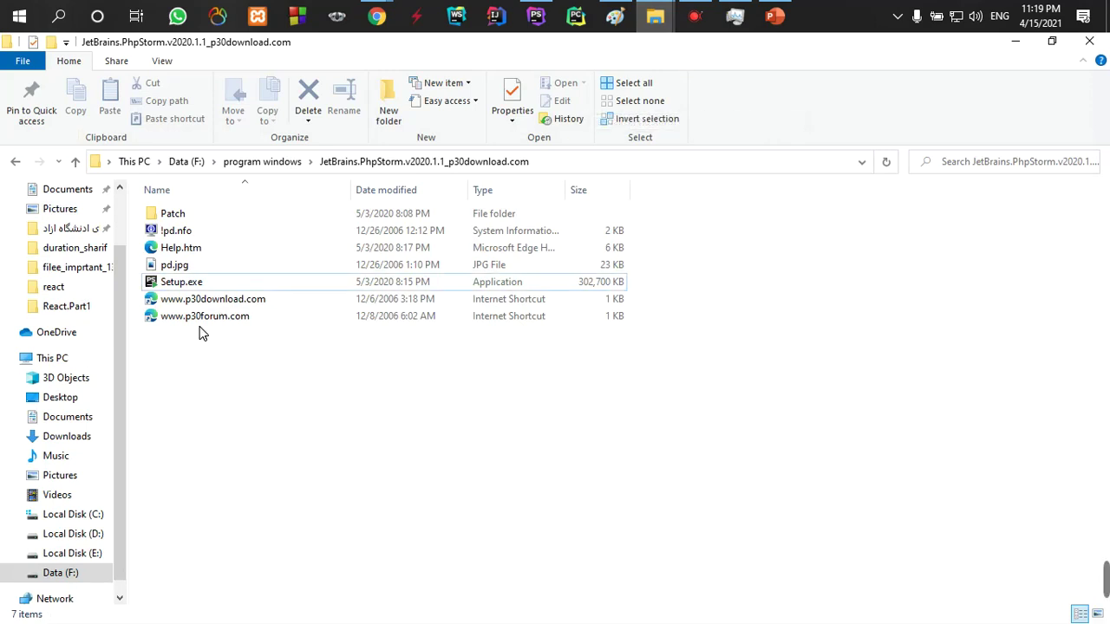
pyautogui.doubleClick(182, 218)
pyautogui.click(181, 218)
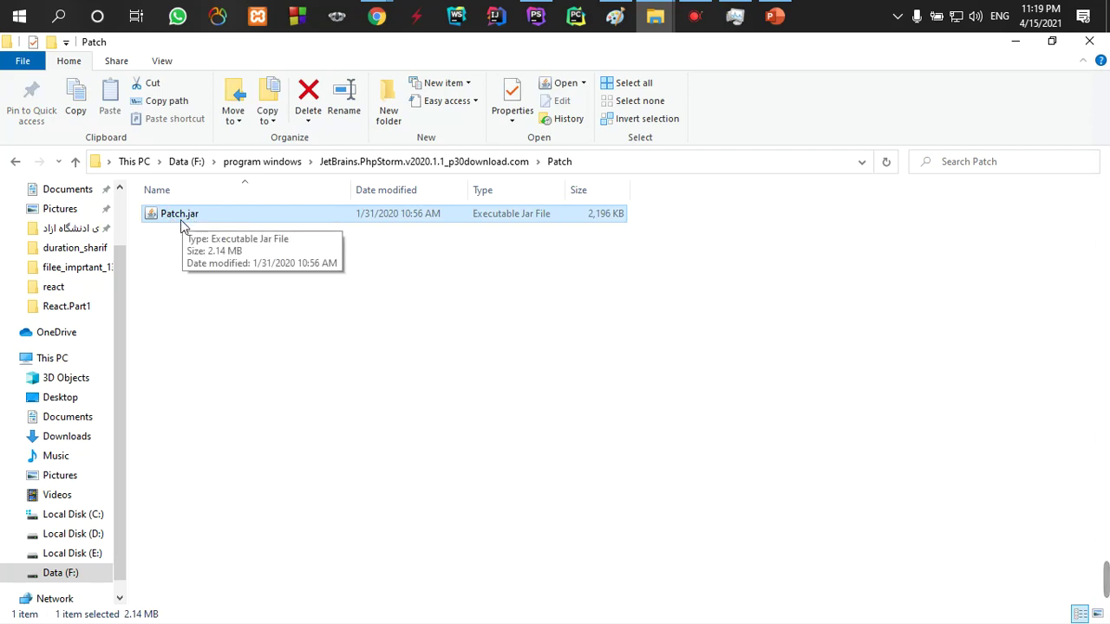
pyautogui.click(157, 225)
pyautogui.click(156, 224)
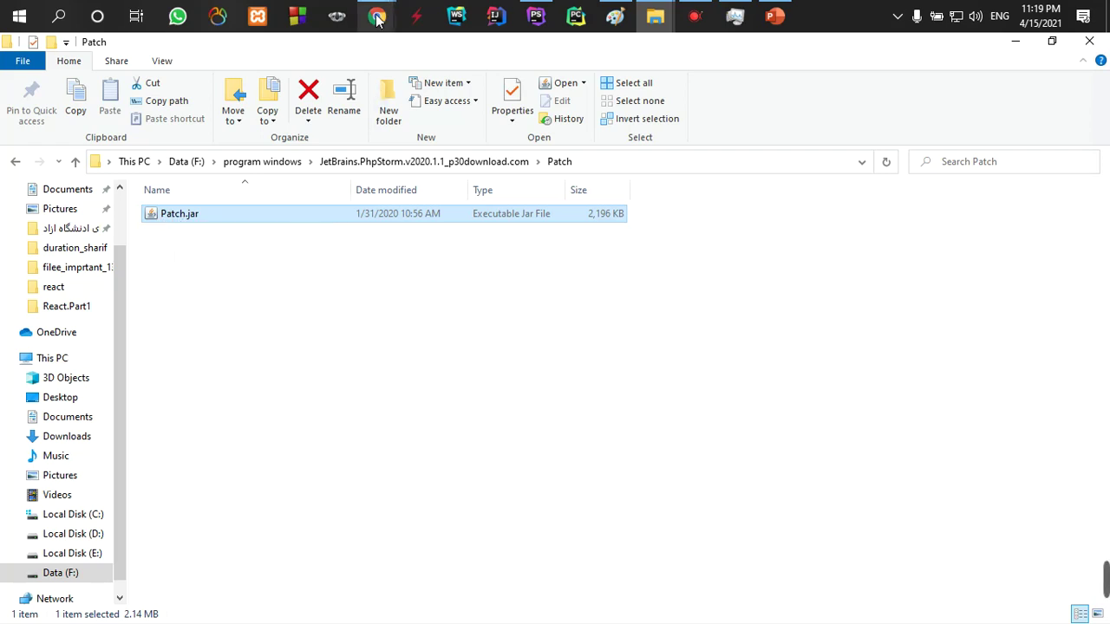
# Switch to Paint and add the text "jdk sdk" below "ai".
pyautogui.moveTo(377, 17)
pyautogui.click(615, 16)
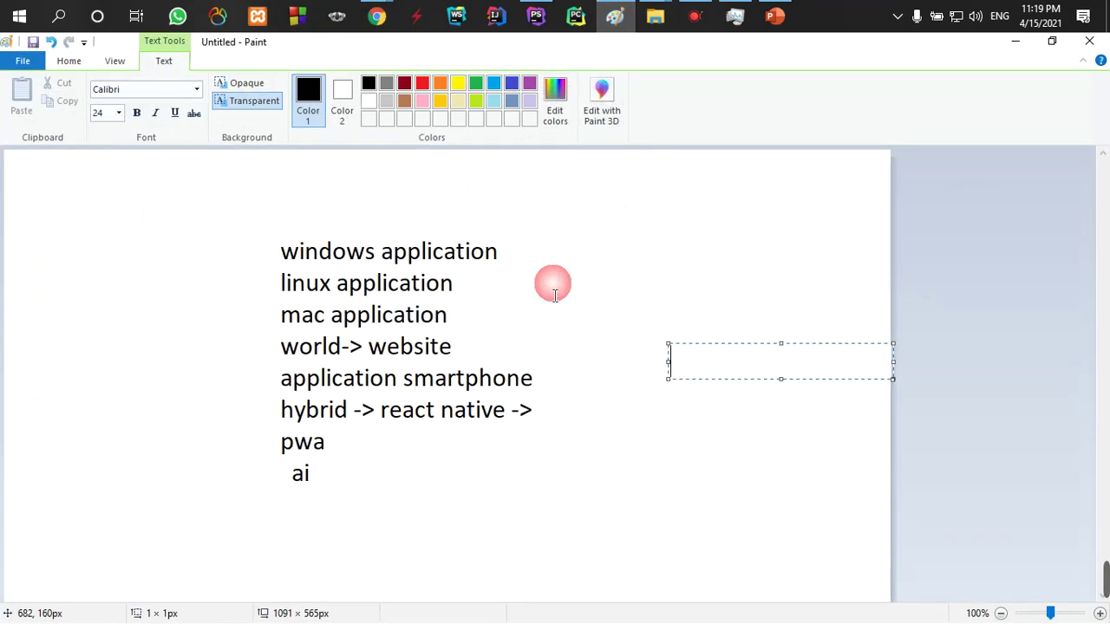
pyautogui.click(317, 513)
pyautogui.click(300, 506)
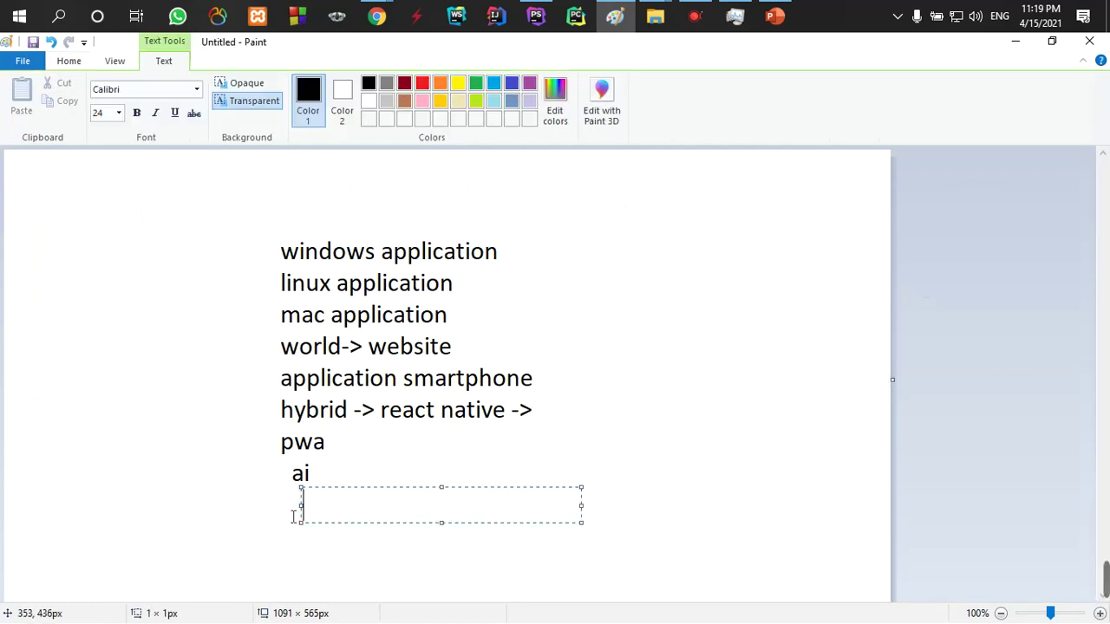
pyautogui.write('jdk')
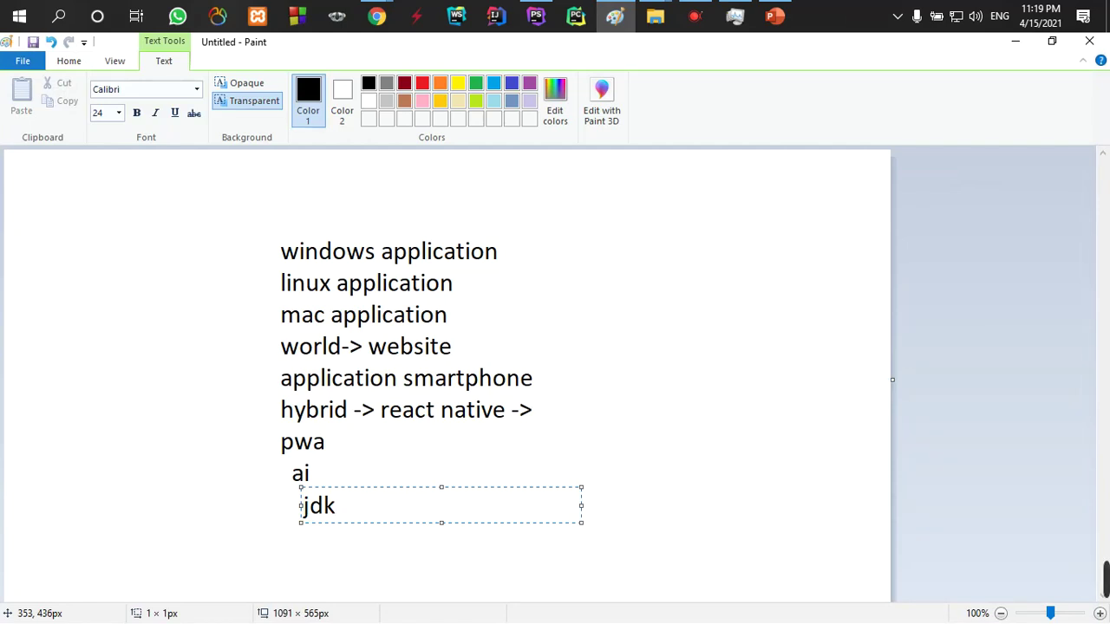
pyautogui.write('sdk')
pyautogui.hotkey('shift', 'Left')
pyautogui.hotkey('shift', 'Left')
pyautogui.hotkey('shift', 'Left')
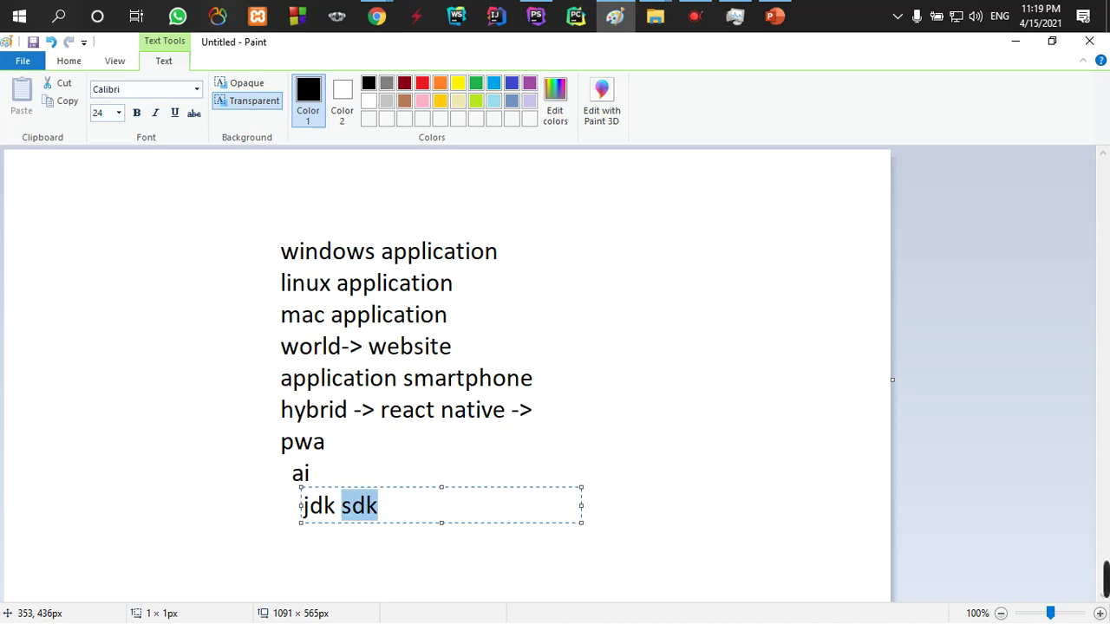
pyautogui.press('Left')
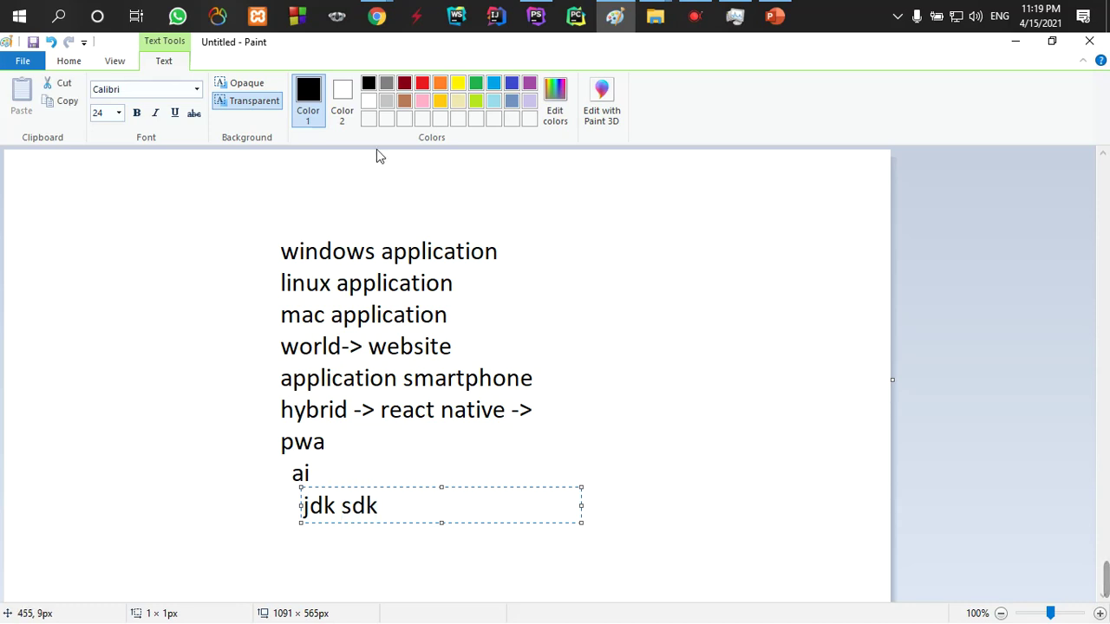
# Switch to the Patch folder window, go back to program windows, and select jdk-8u261-windows-x64.exe inside the nested JDK.8.0.261.x64 folder.
pyautogui.moveTo(659, 19)
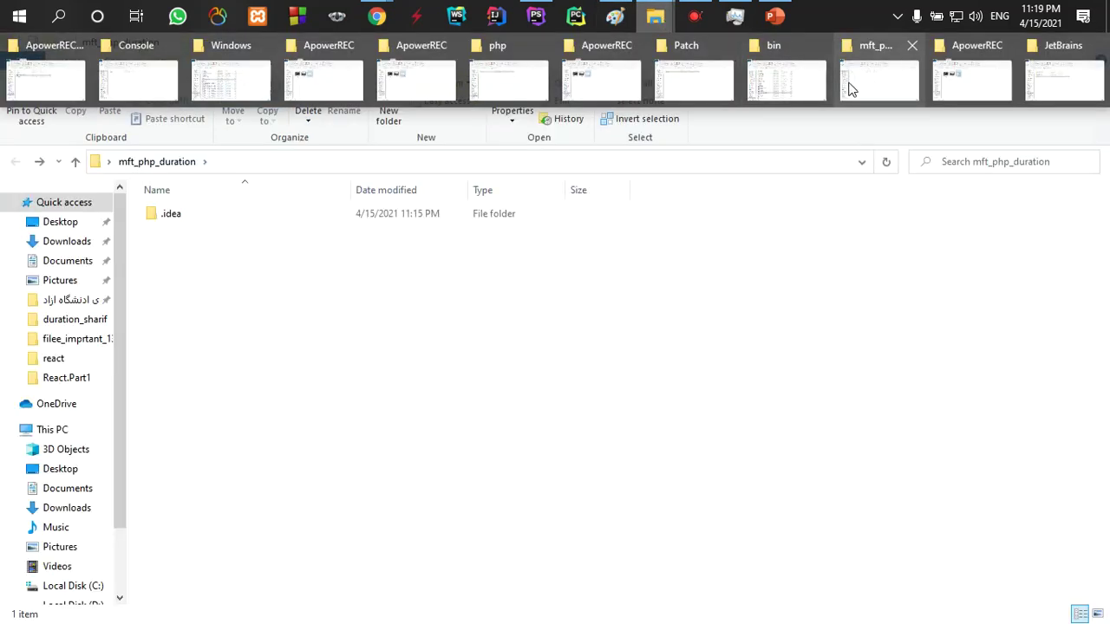
pyautogui.moveTo(803, 85)
pyautogui.moveTo(685, 91)
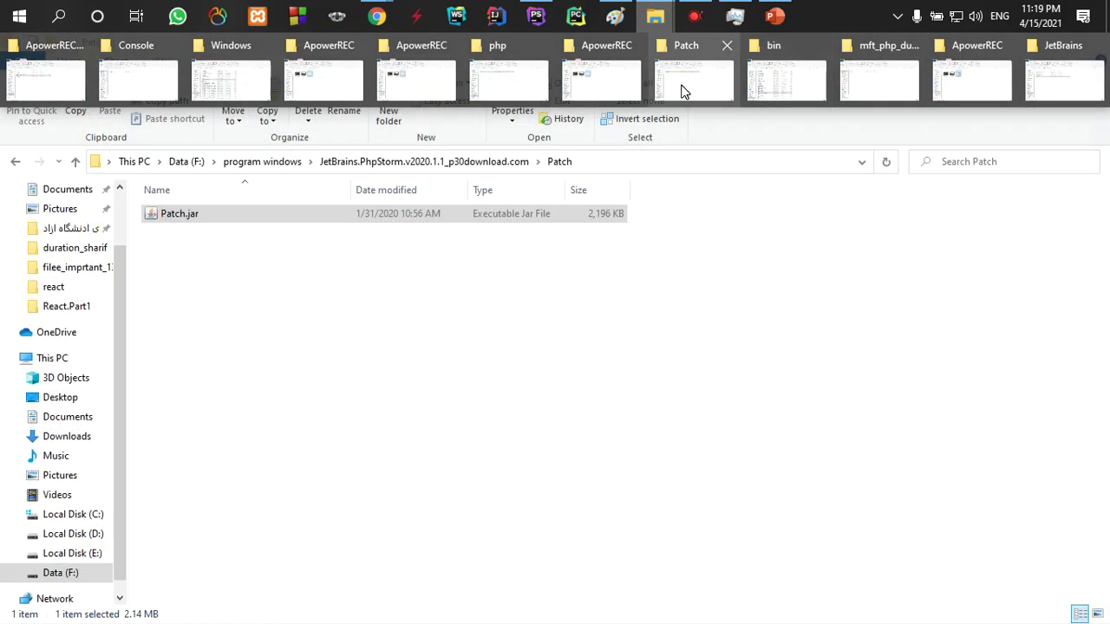
pyautogui.click(681, 91)
pyautogui.click(16, 162)
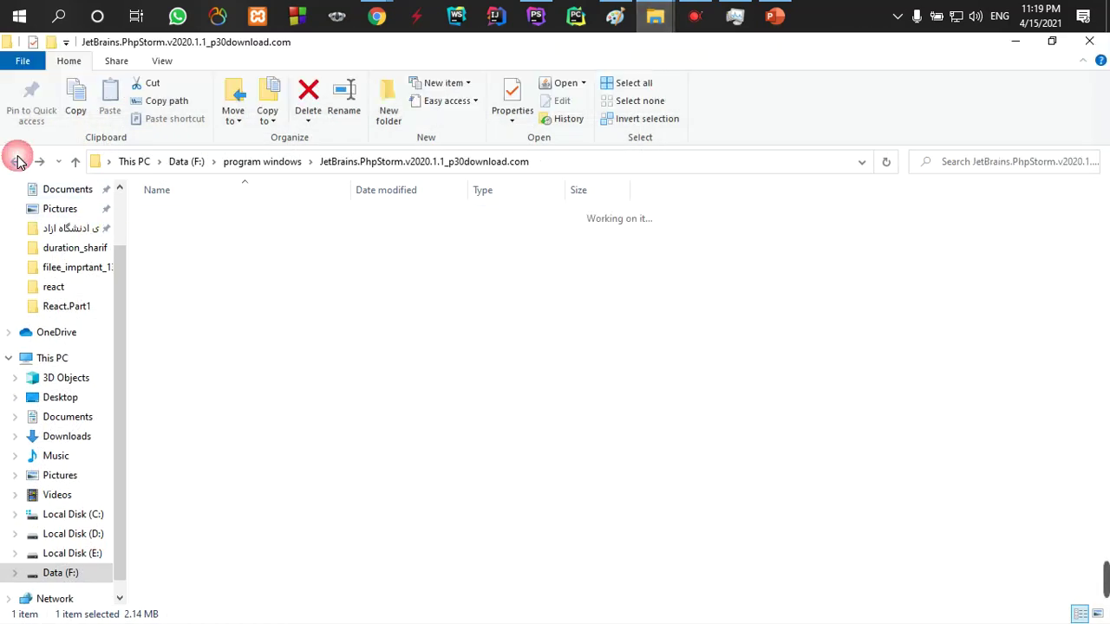
pyautogui.click(16, 162)
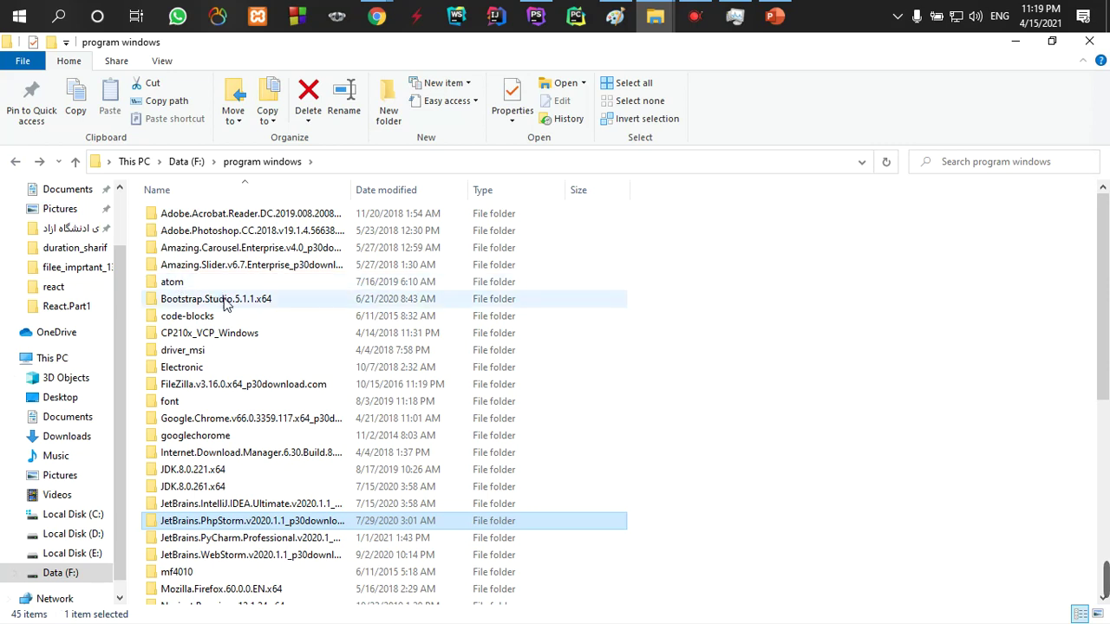
pyautogui.scroll(-2, 236, 362)
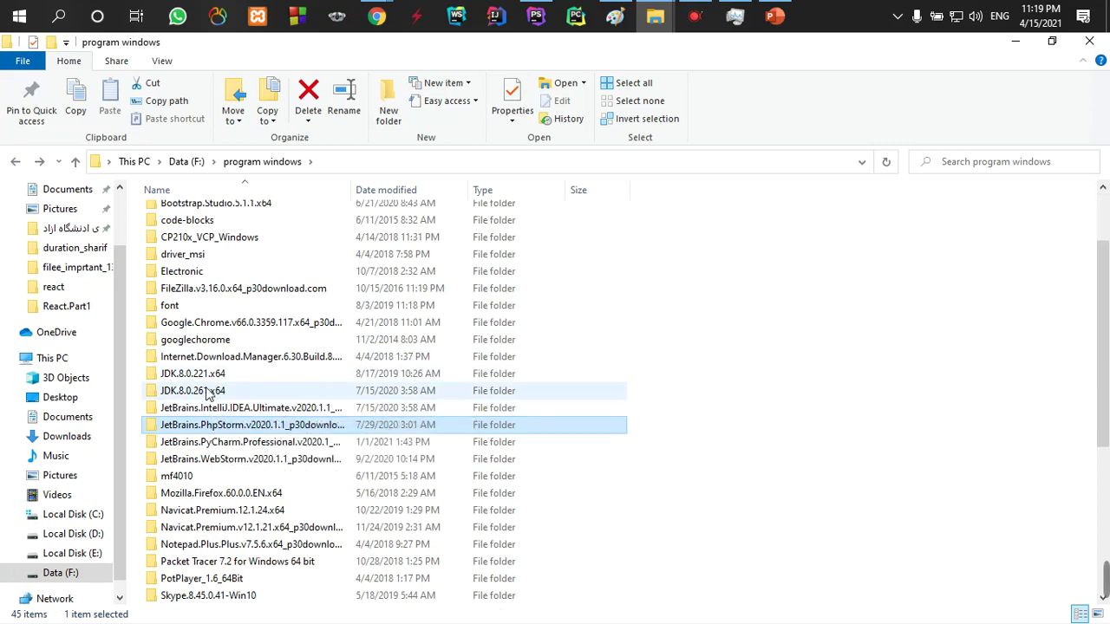
pyautogui.doubleClick(208, 395)
pyautogui.doubleClick(205, 217)
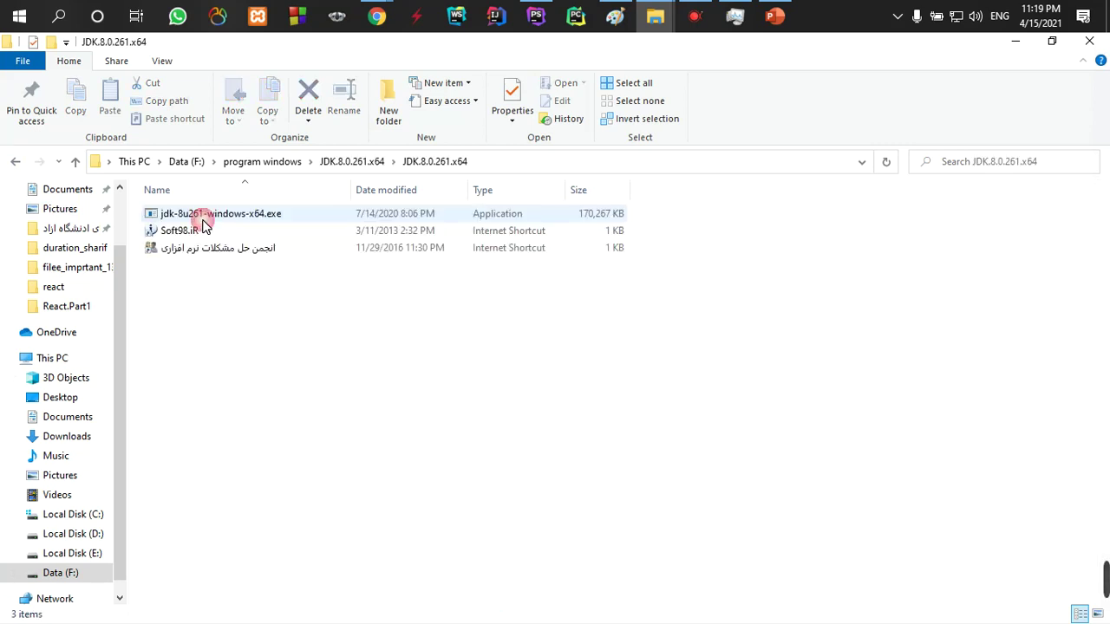
pyautogui.click(203, 216)
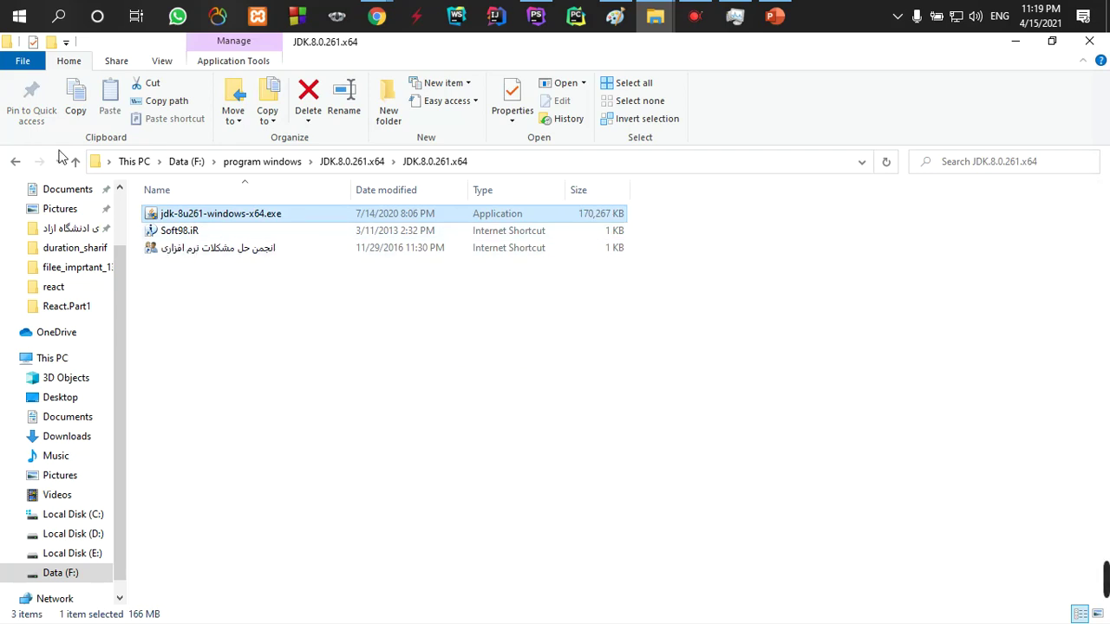
# Return to the program windows folder and minimize the File Explorer window.
pyautogui.click(15, 162)
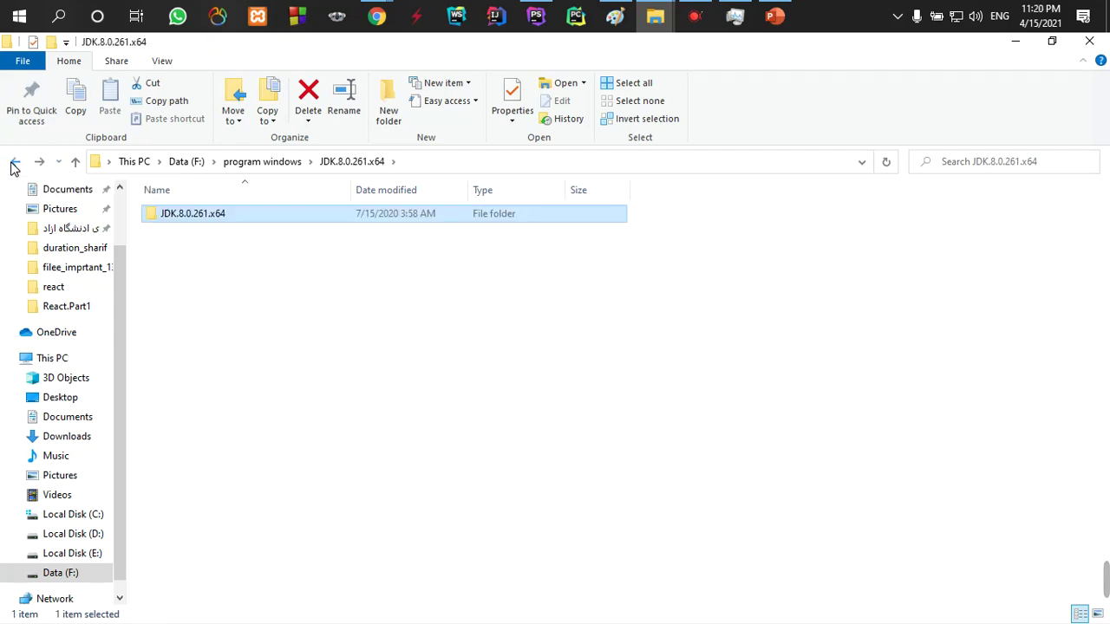
pyautogui.click(14, 163)
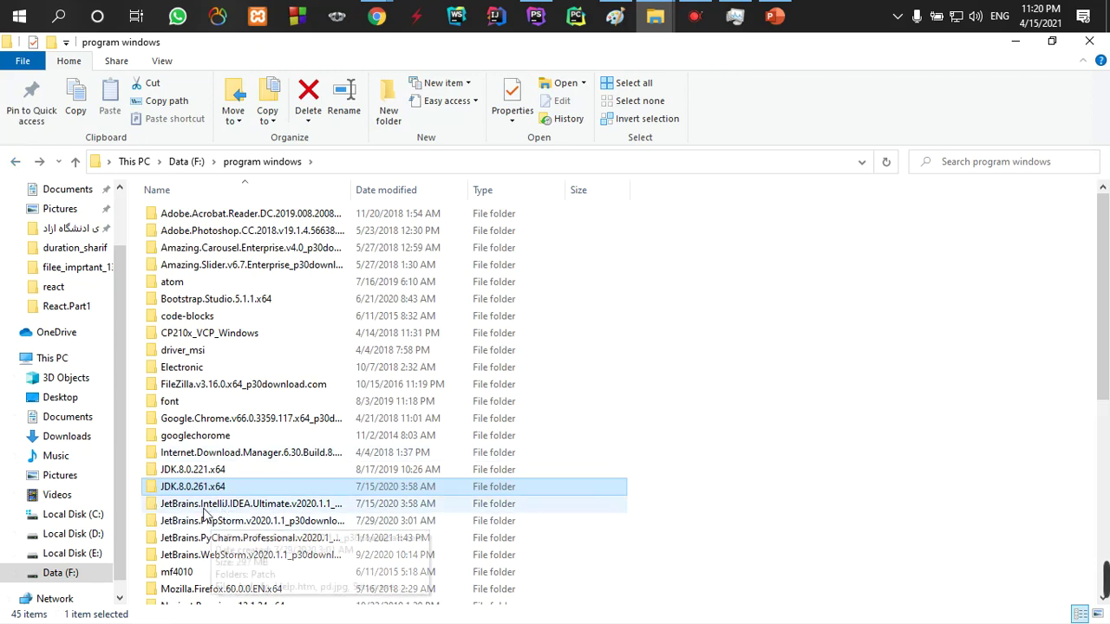
pyautogui.click(1018, 46)
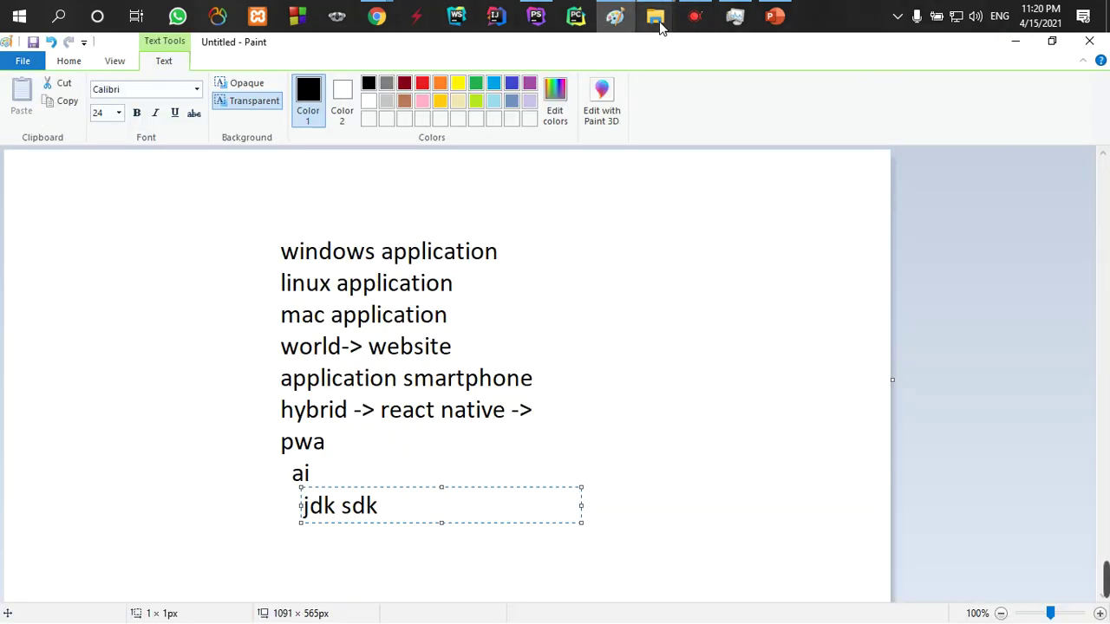
# From the program windows folder, open the JetBrains.PyCharm.Professional.v2020.1_p30download.com Patch folder, copy Patch.jar and close the window.
pyautogui.moveTo(655, 15)
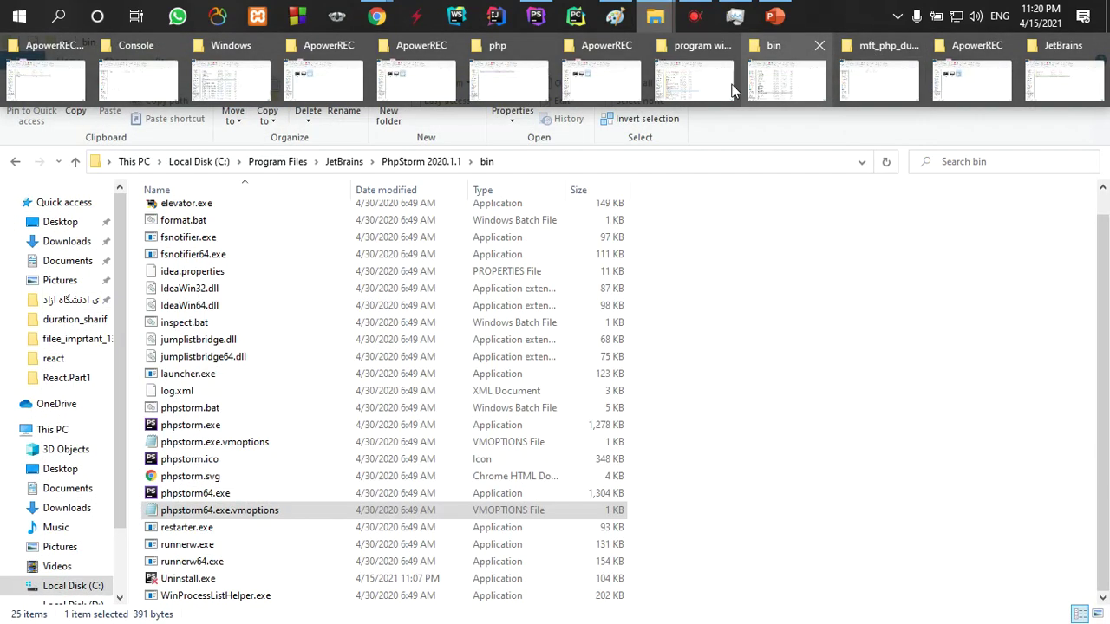
pyautogui.click(699, 90)
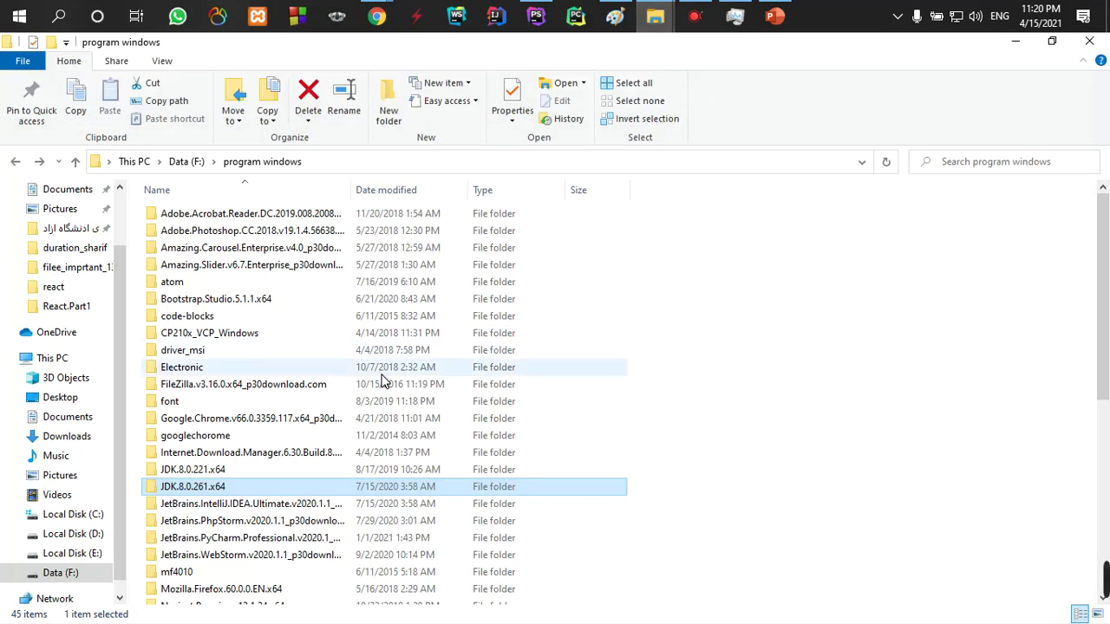
pyautogui.doubleClick(223, 536)
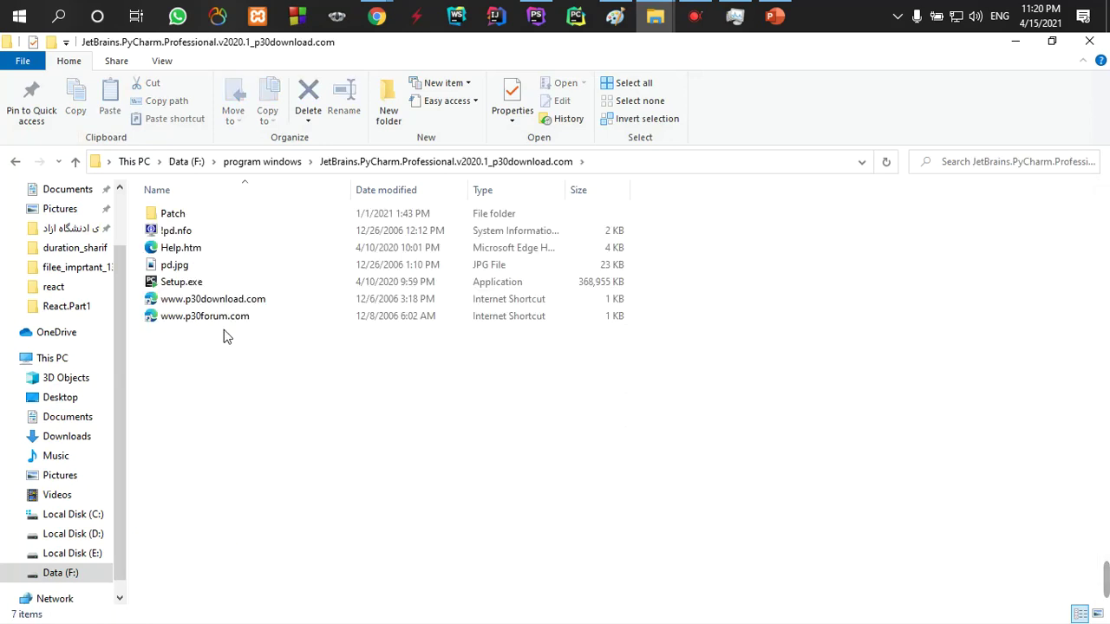
pyautogui.doubleClick(167, 217)
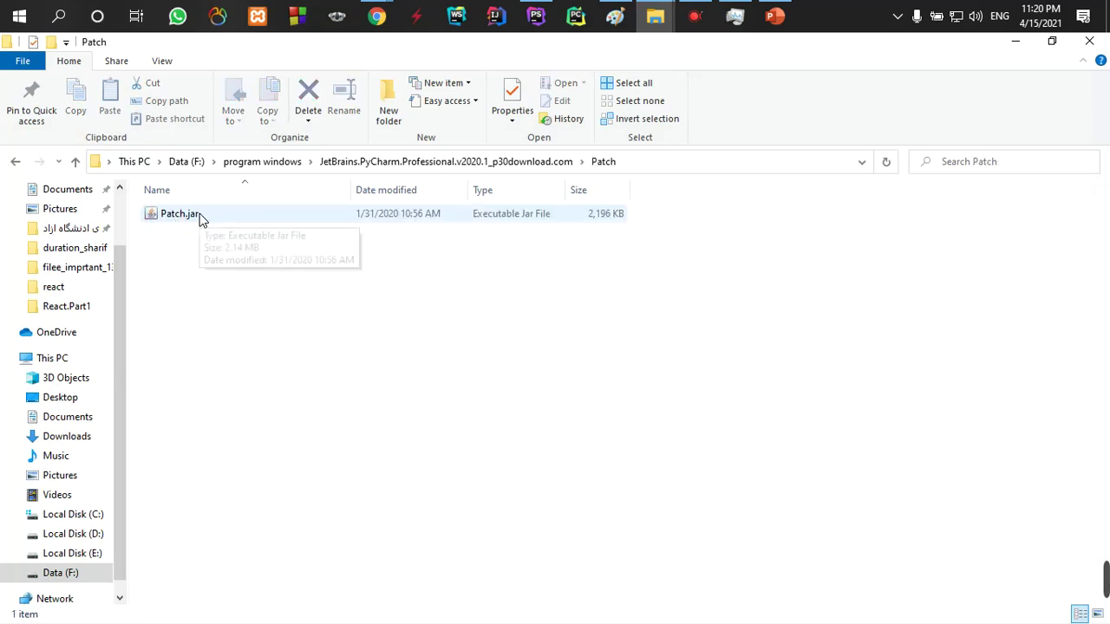
pyautogui.click(180, 219)
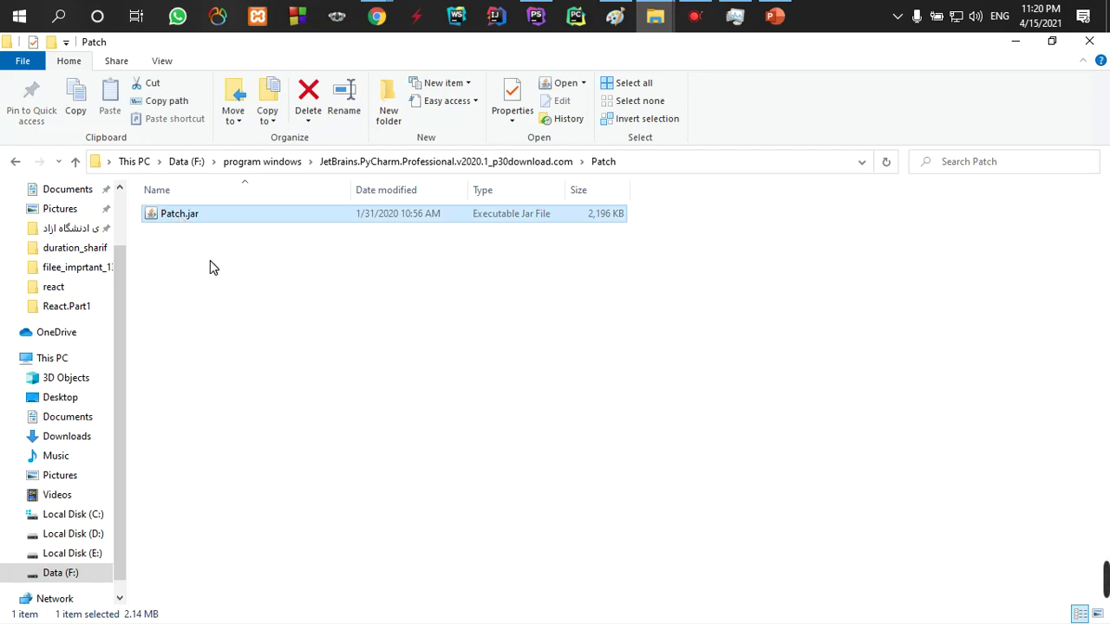
pyautogui.click(208, 263)
pyautogui.click(176, 219)
pyautogui.hotkey('ctrl', 'c')
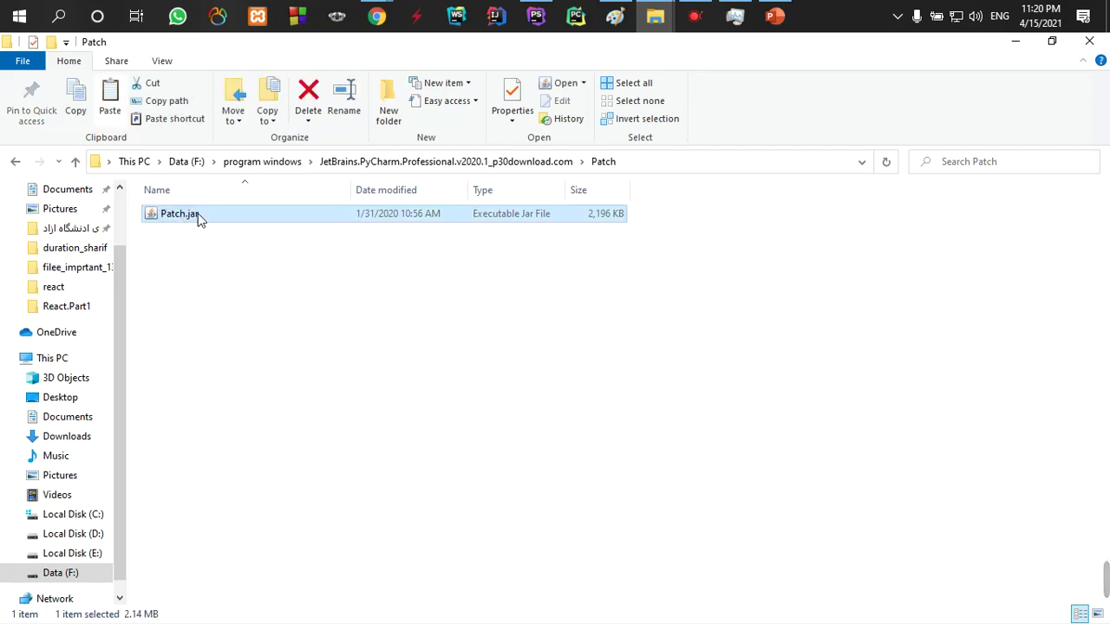
pyautogui.click(1091, 43)
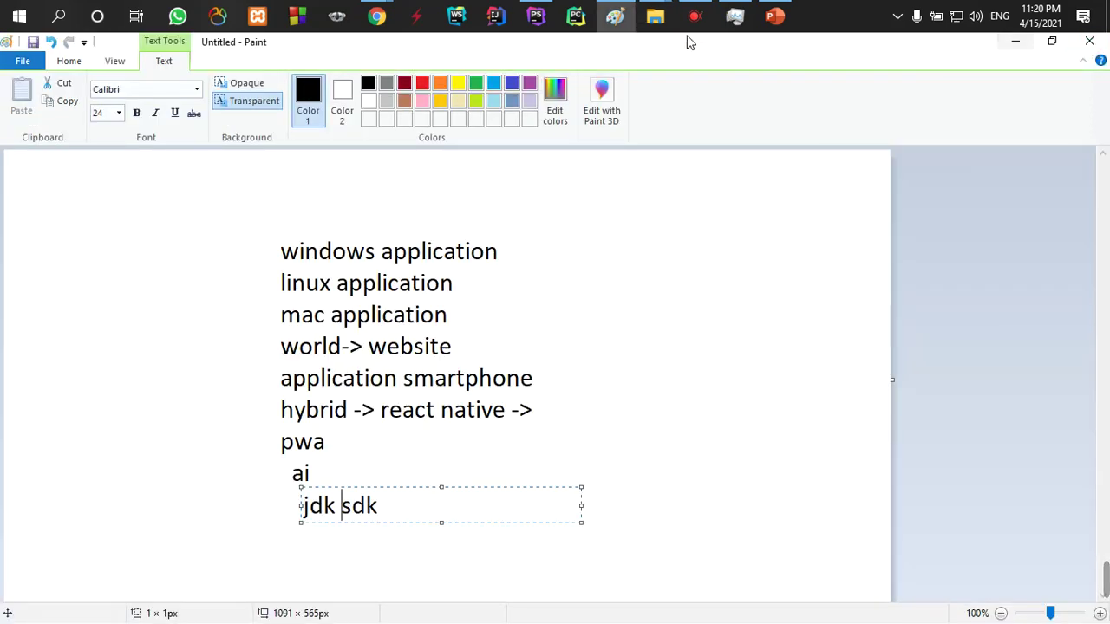
# Close all open File Explorer windows.
pyautogui.moveTo(651, 18)
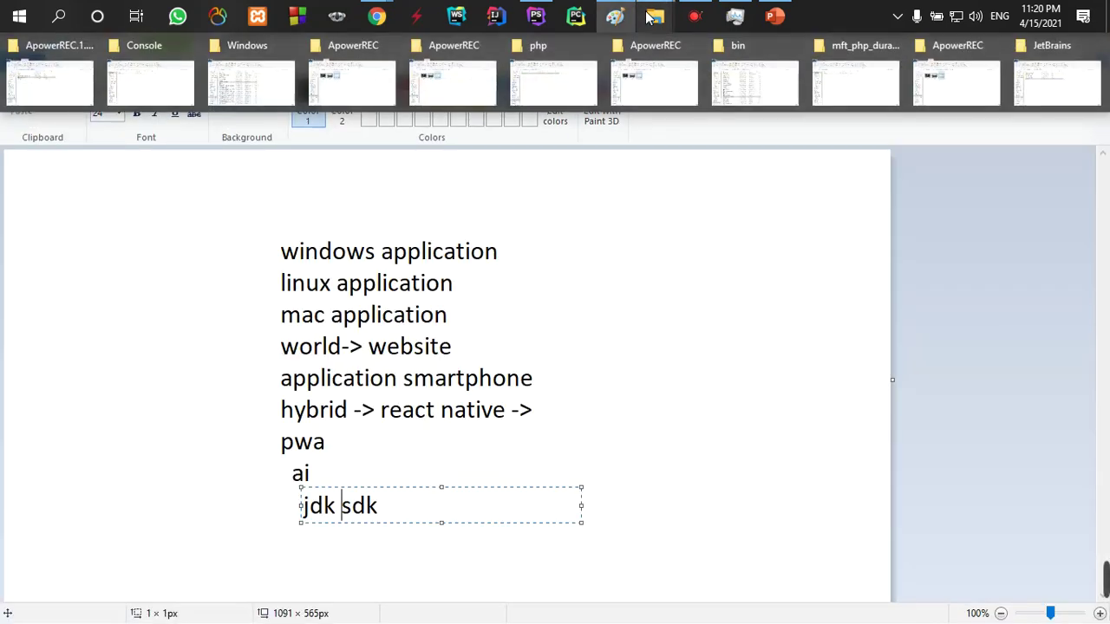
pyautogui.rightClick(651, 17)
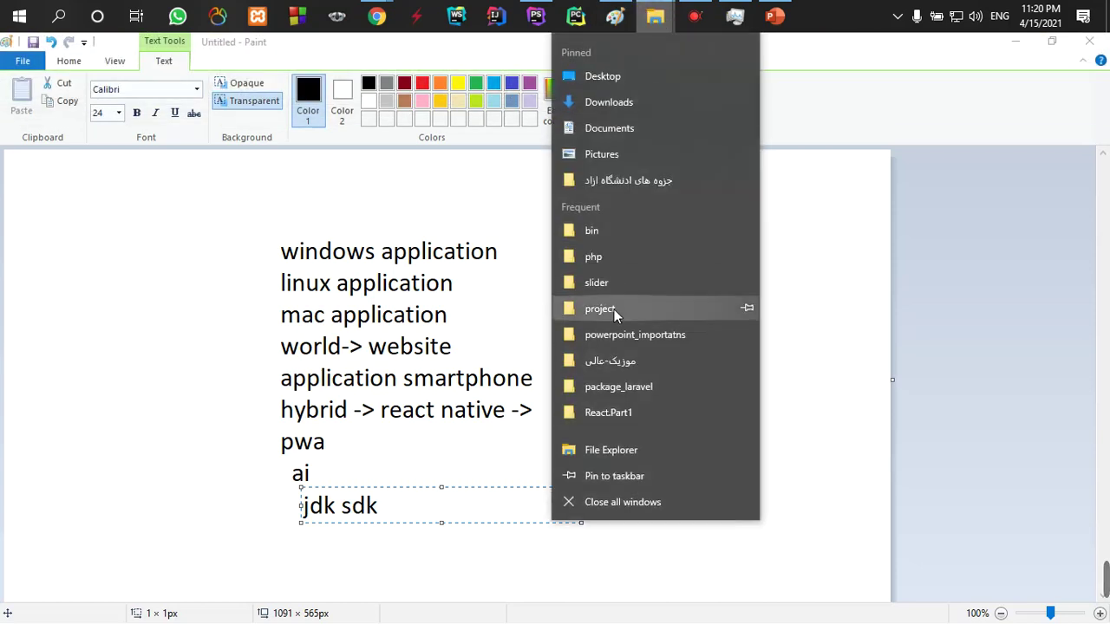
pyautogui.click(681, 366)
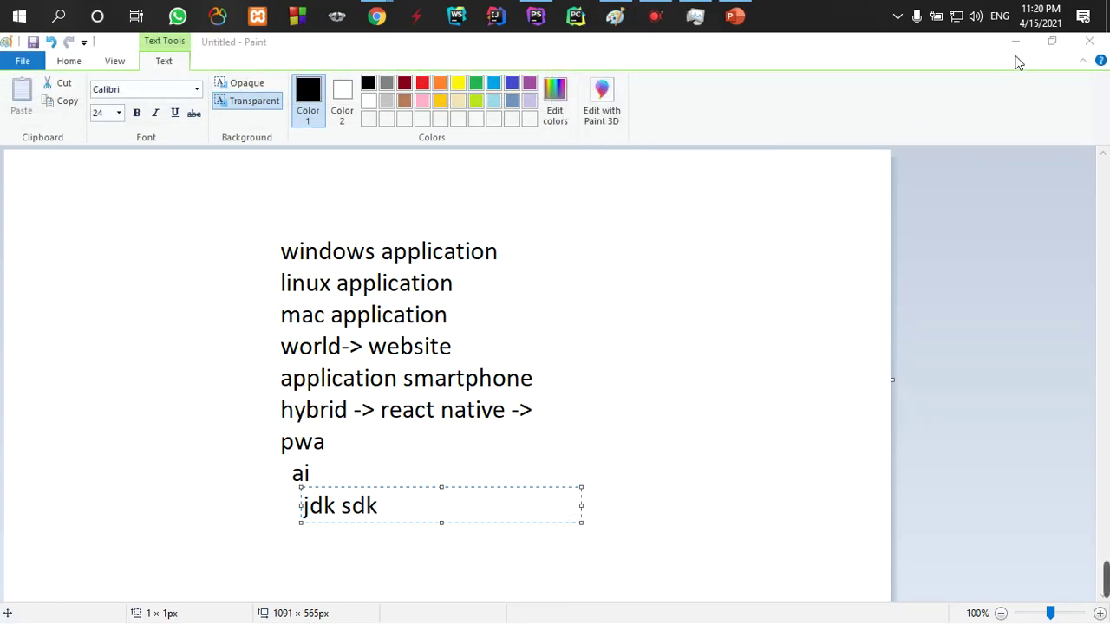
# Minimize Paint, open This PC from the desktop in a maximized window and go to C:\Program Files\JetBrains.
pyautogui.click(1013, 45)
pyautogui.doubleClick(30, 62)
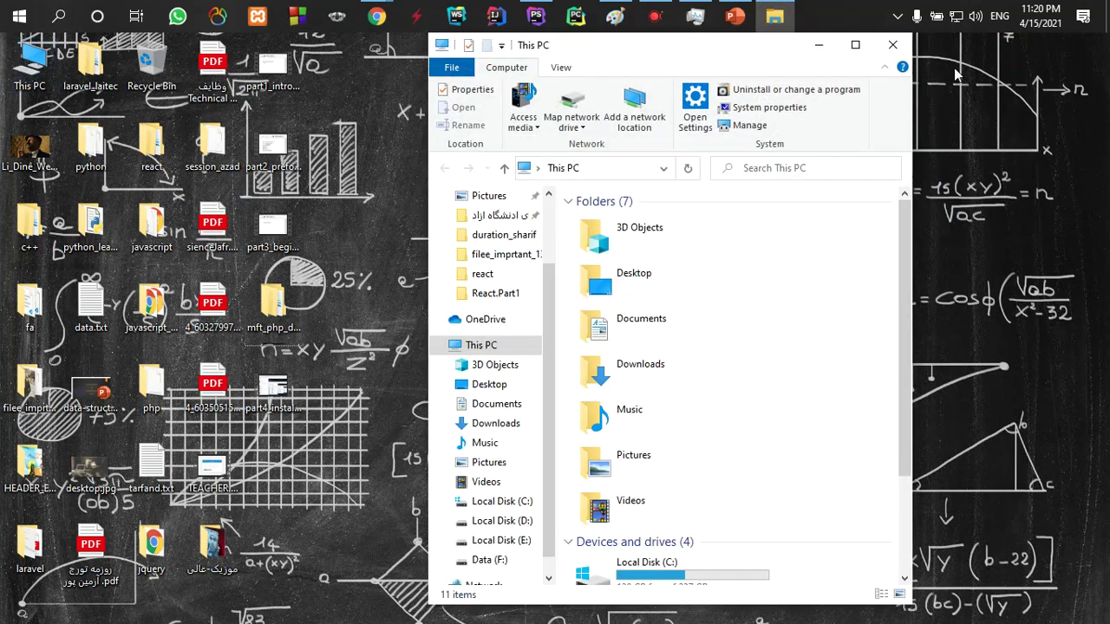
pyautogui.click(856, 44)
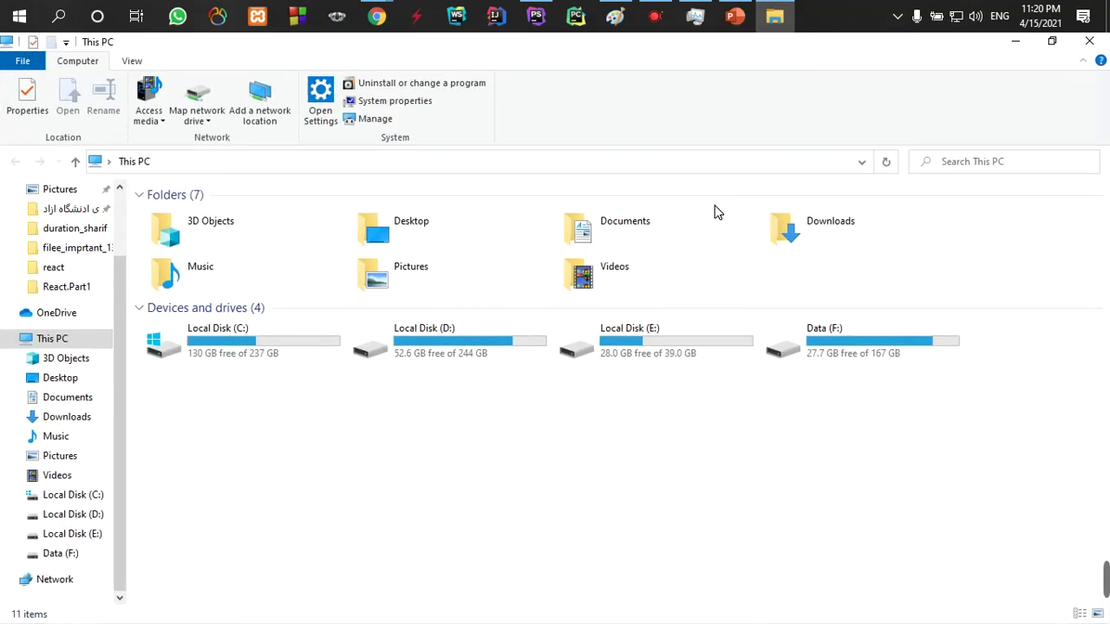
pyautogui.doubleClick(174, 347)
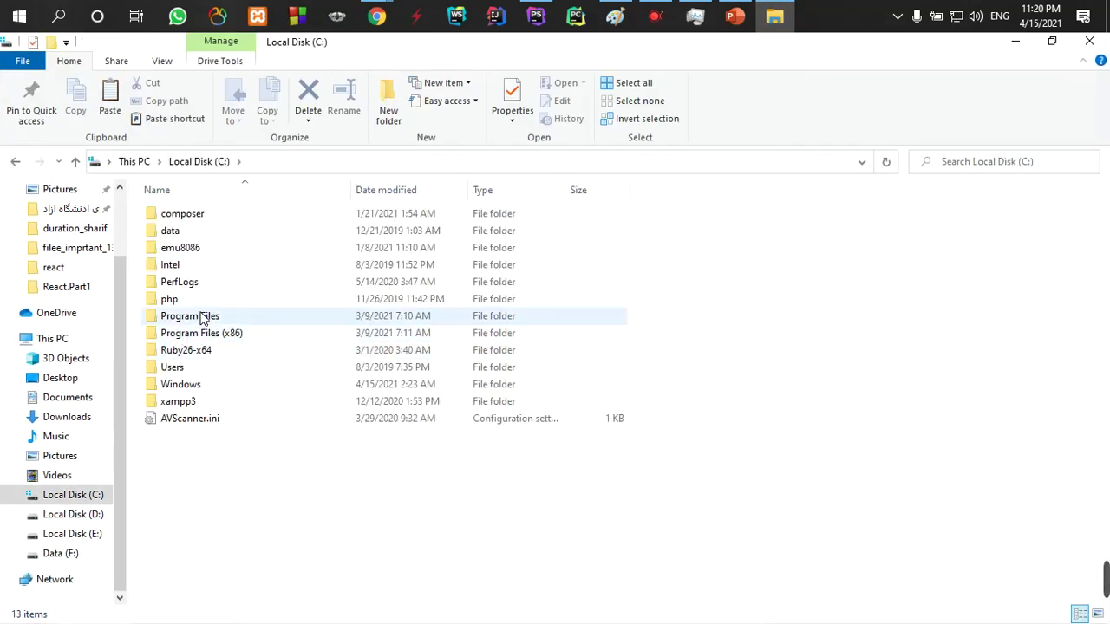
pyautogui.doubleClick(204, 318)
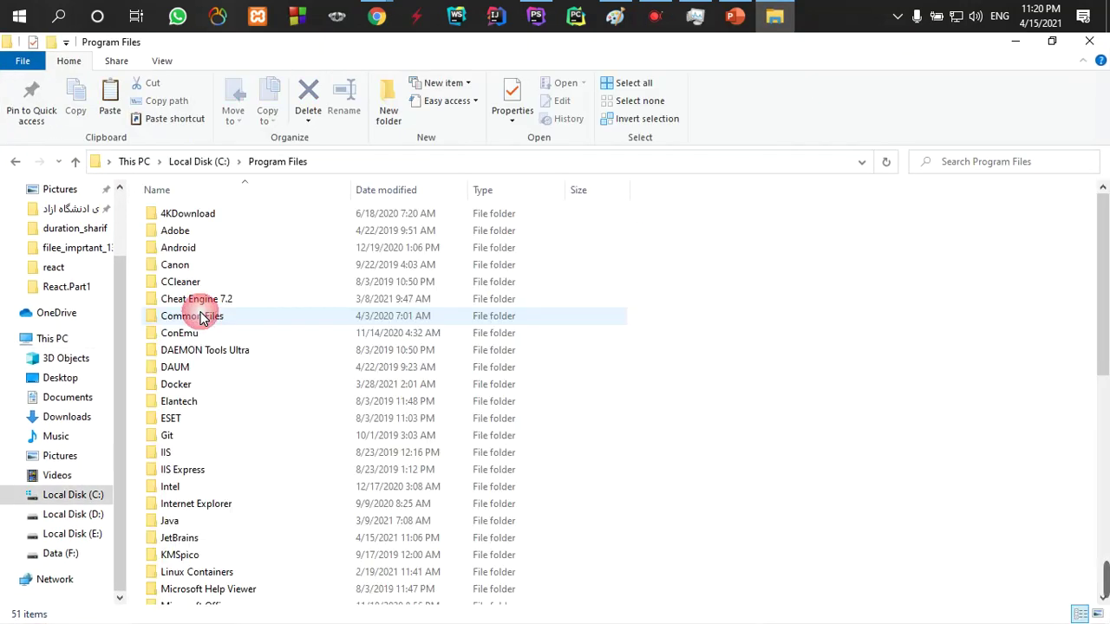
pyautogui.doubleClick(192, 538)
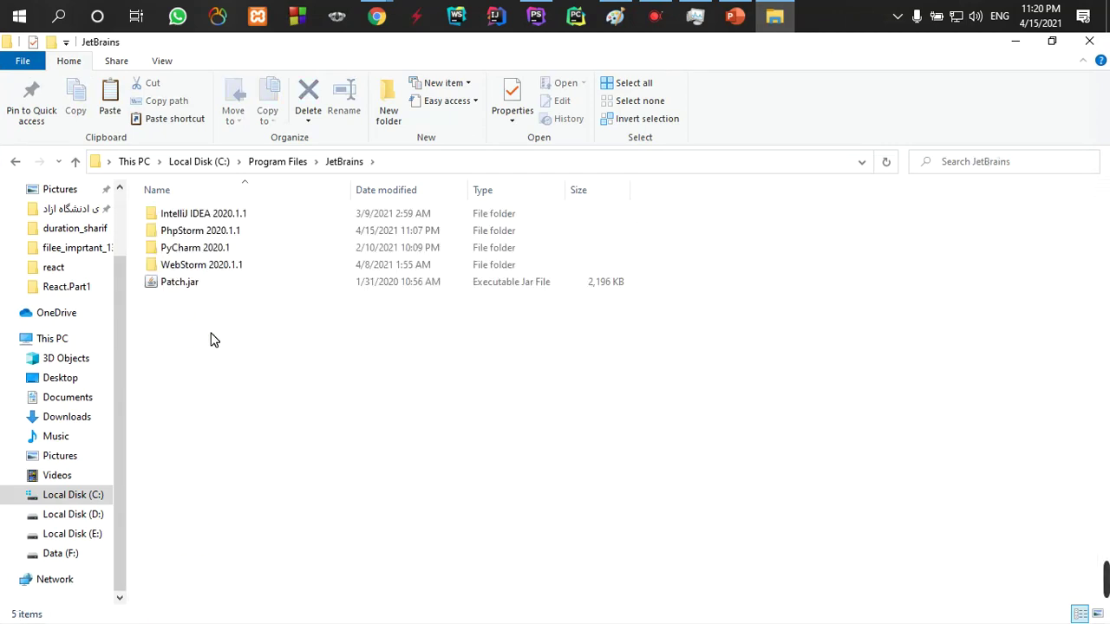
# Paste Patch.jar into the JetBrains folder, replacing the existing file and granting administrator permission.
pyautogui.hotkey('ctrl', 'v')
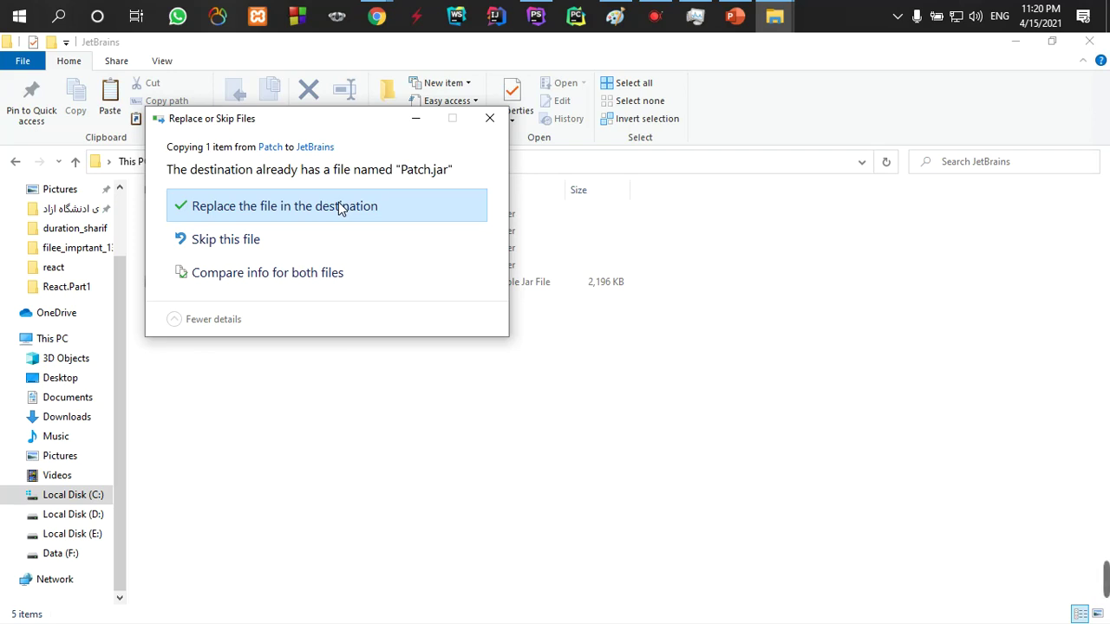
pyautogui.click(264, 213)
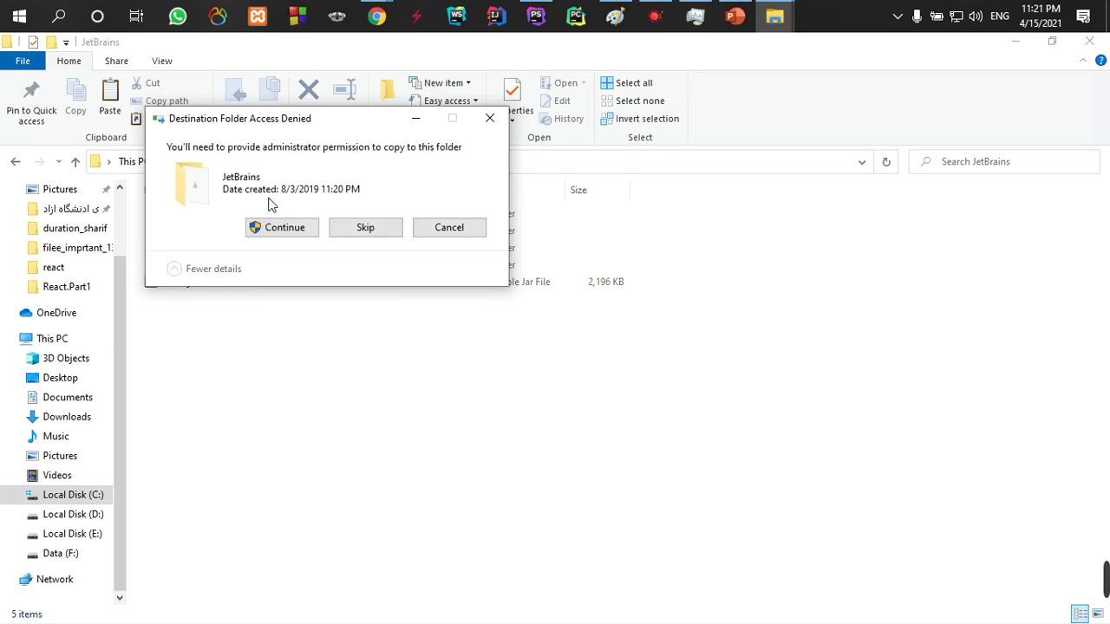
pyautogui.click(285, 229)
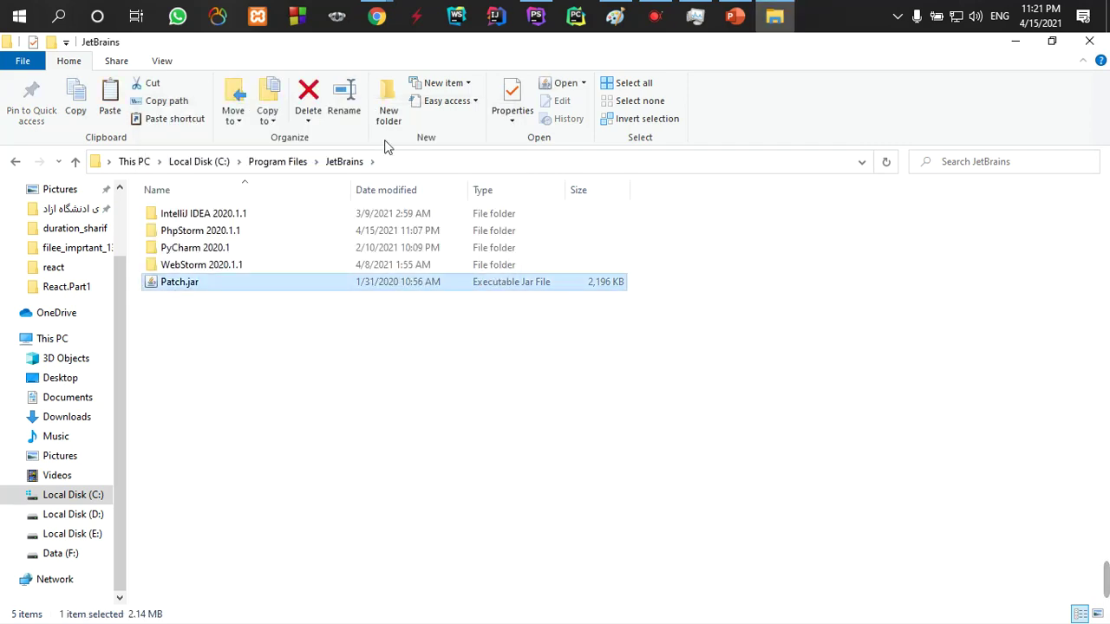
# Copy the JetBrains folder path and, in PhpStorm, add C:\Program Files\JetBrains\ after -javaagent: on line 15 of phpstorm64.exe.vmoptions.
pyautogui.click(404, 161)
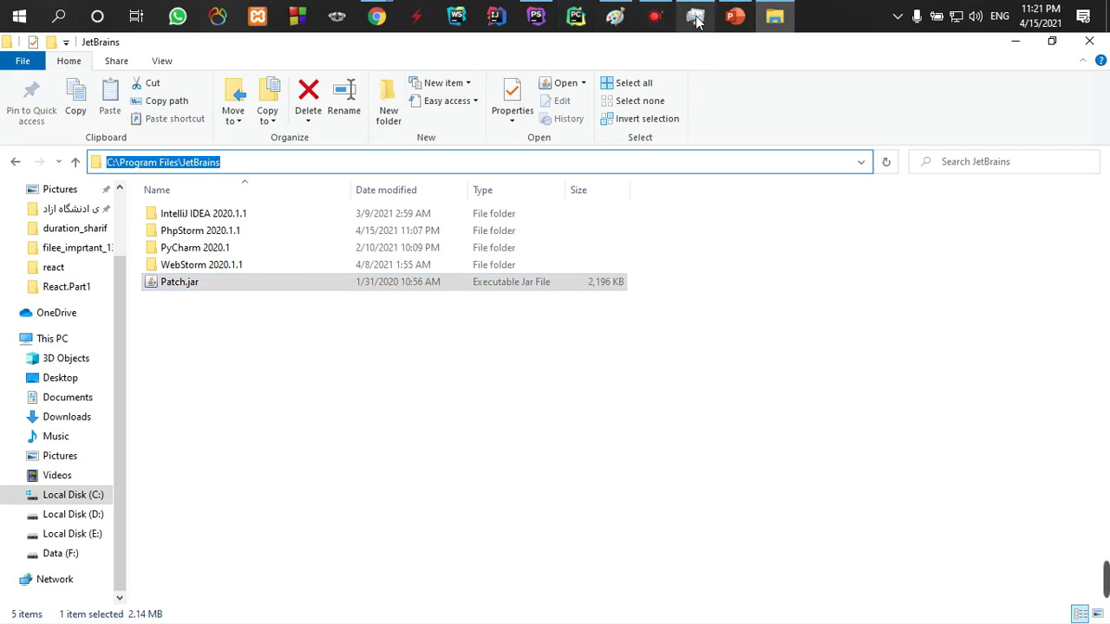
pyautogui.click(536, 15)
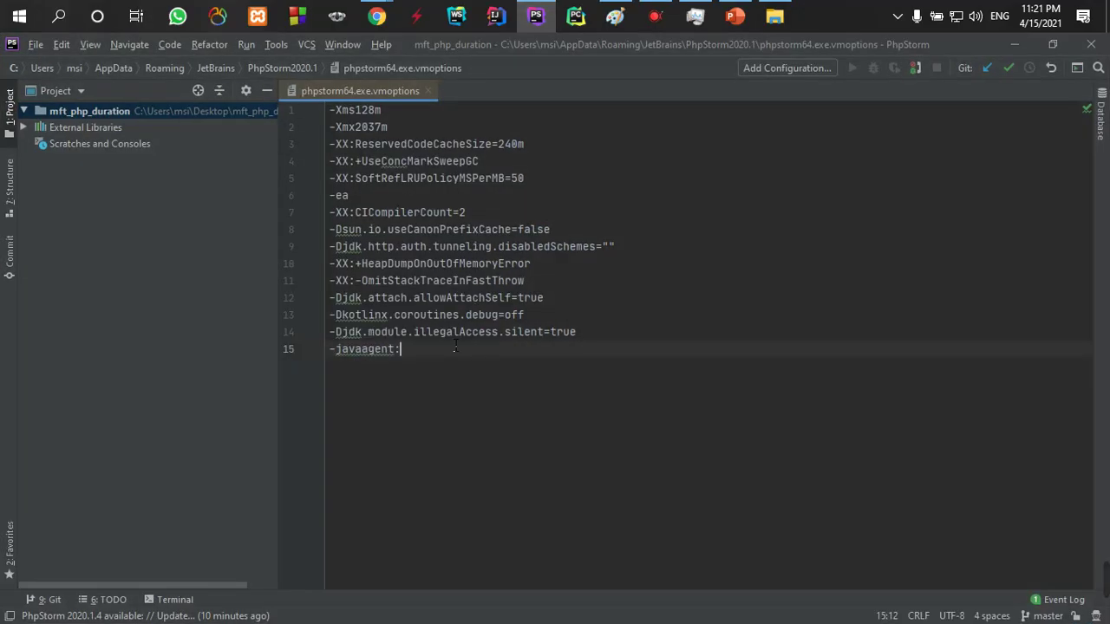
pyautogui.hotkey('ctrl', 'v')
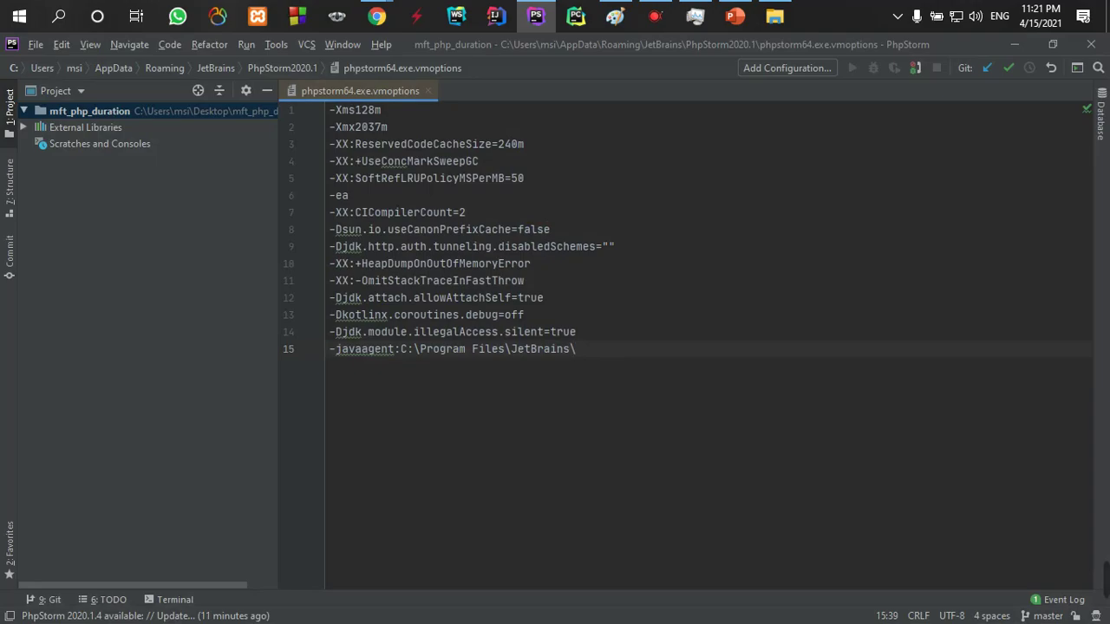
# Copy the file name Patch.jar from the JetBrains folder and append it to the -javaagent path on line 15.
pyautogui.hotkey('alt', 'Tab')
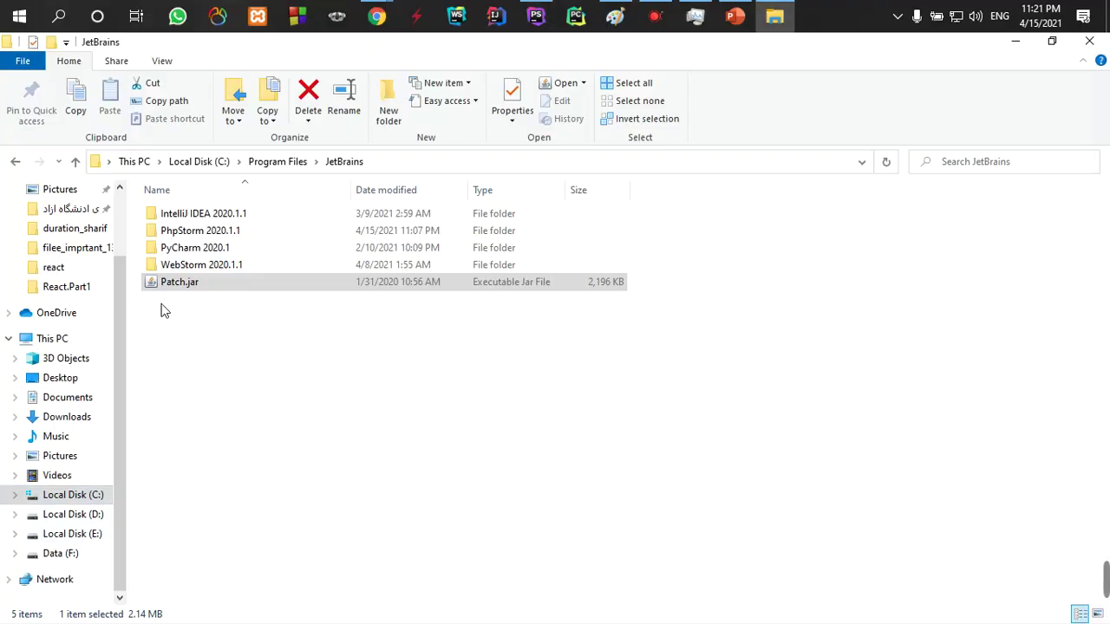
pyautogui.doubleClick(187, 286)
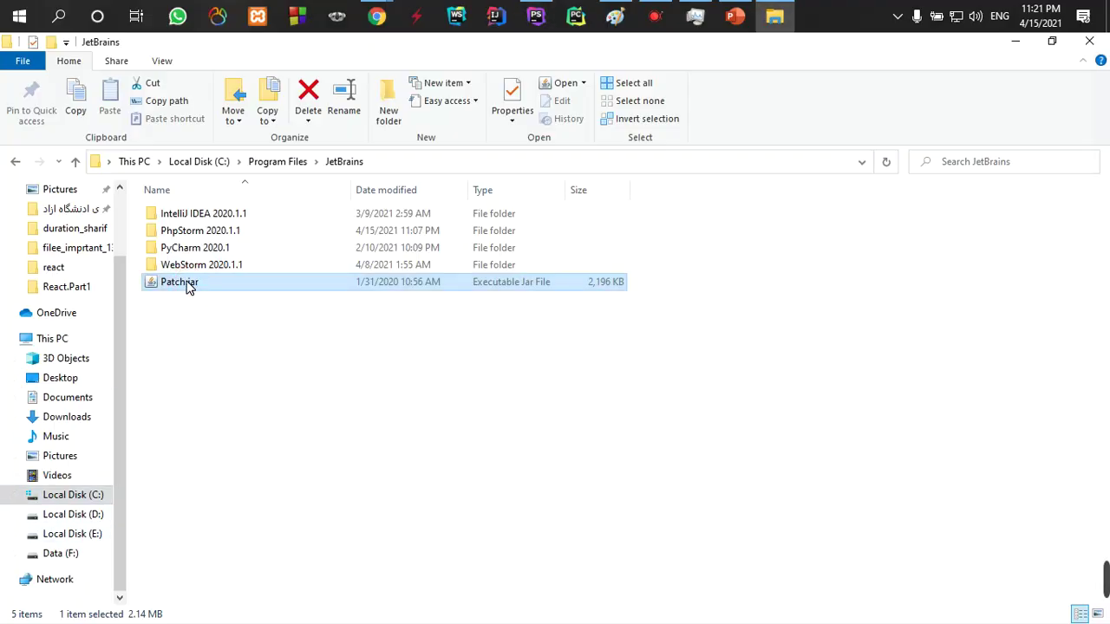
pyautogui.click(181, 287)
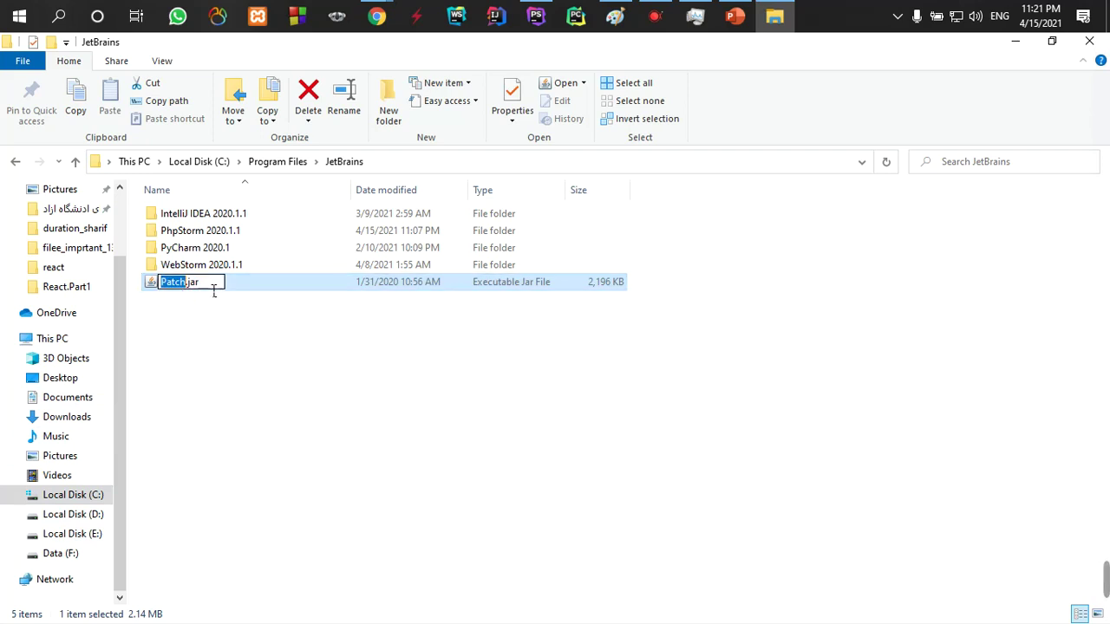
pyautogui.moveTo(217, 288); pyautogui.dragTo(163, 294)
pyautogui.hotkey('alt', 'Tab')
pyautogui.hotkey('ctrl', 'v')
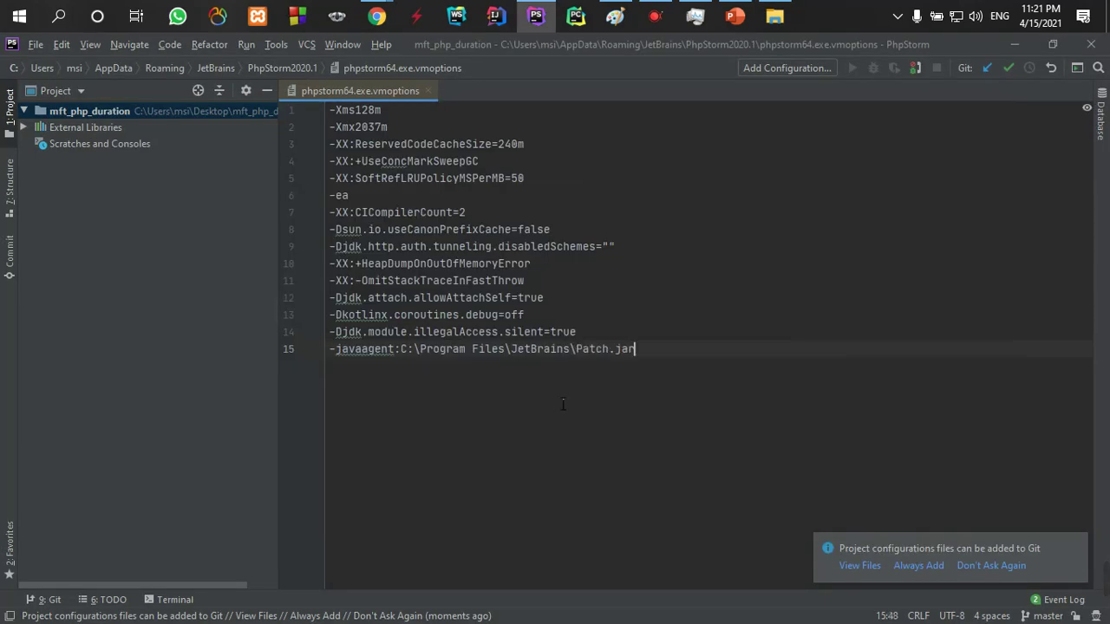
# Dismiss the Git configuration notification and close the phpstorm64.exe.vmoptions file.
pyautogui.click(1077, 545)
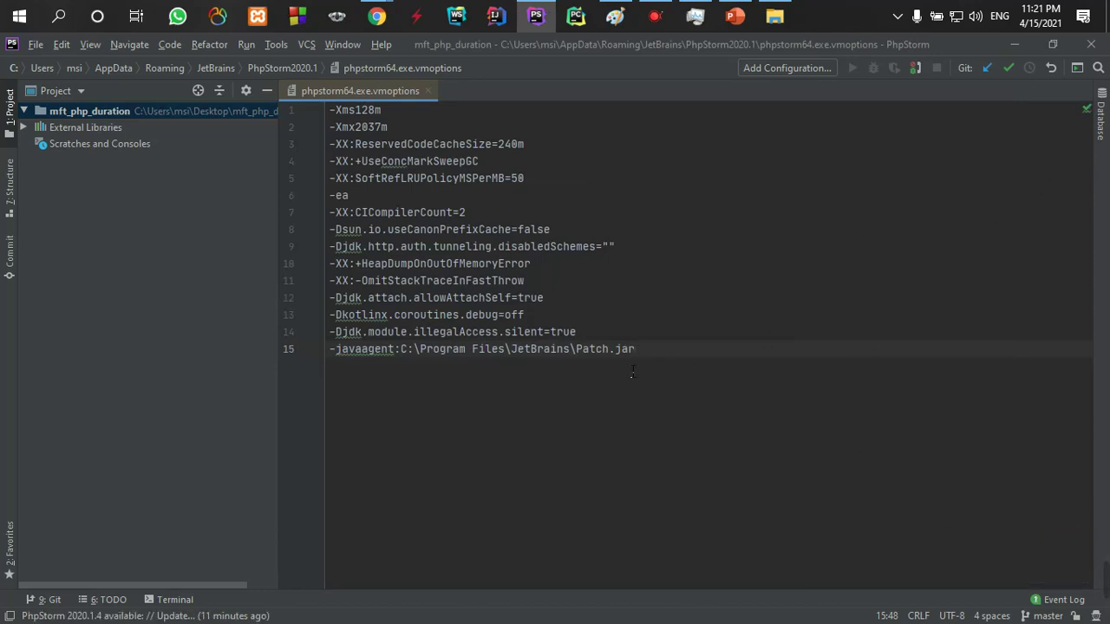
pyautogui.press('Return')
pyautogui.click(427, 90)
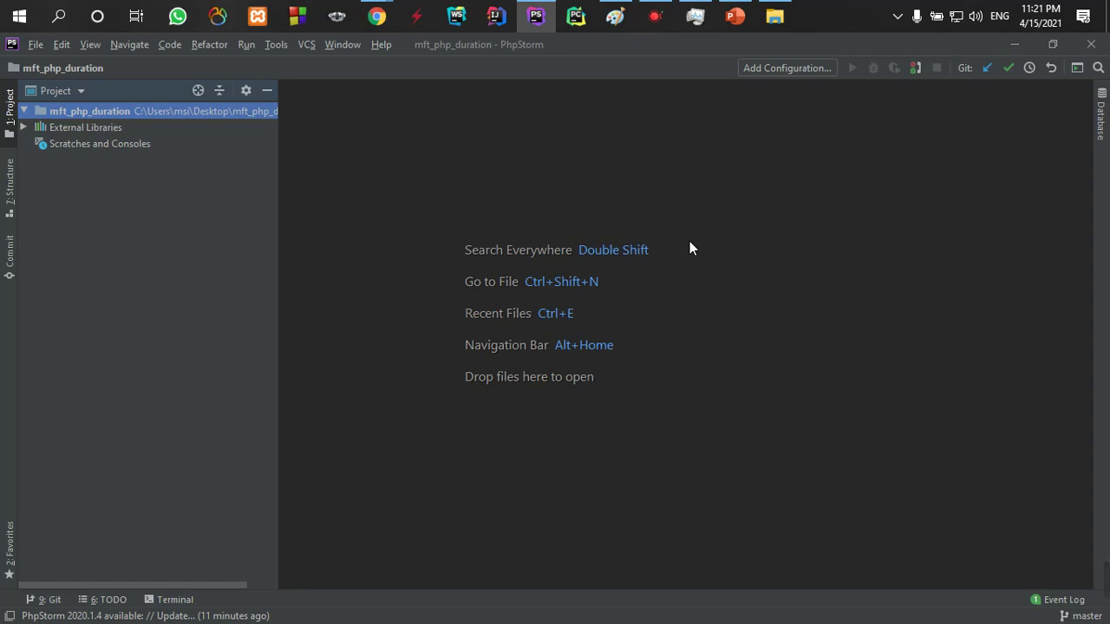
# Open PhpStorm's license registration dialog, view the License server option and close the dialog.
pyautogui.click(380, 47)
pyautogui.click(446, 350)
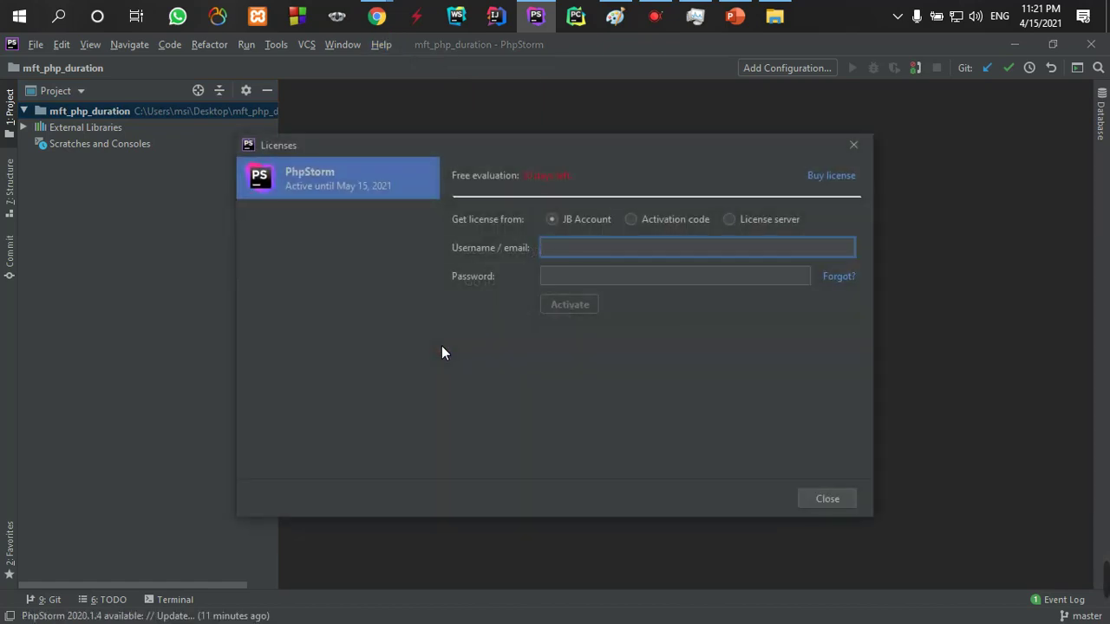
pyautogui.click(768, 218)
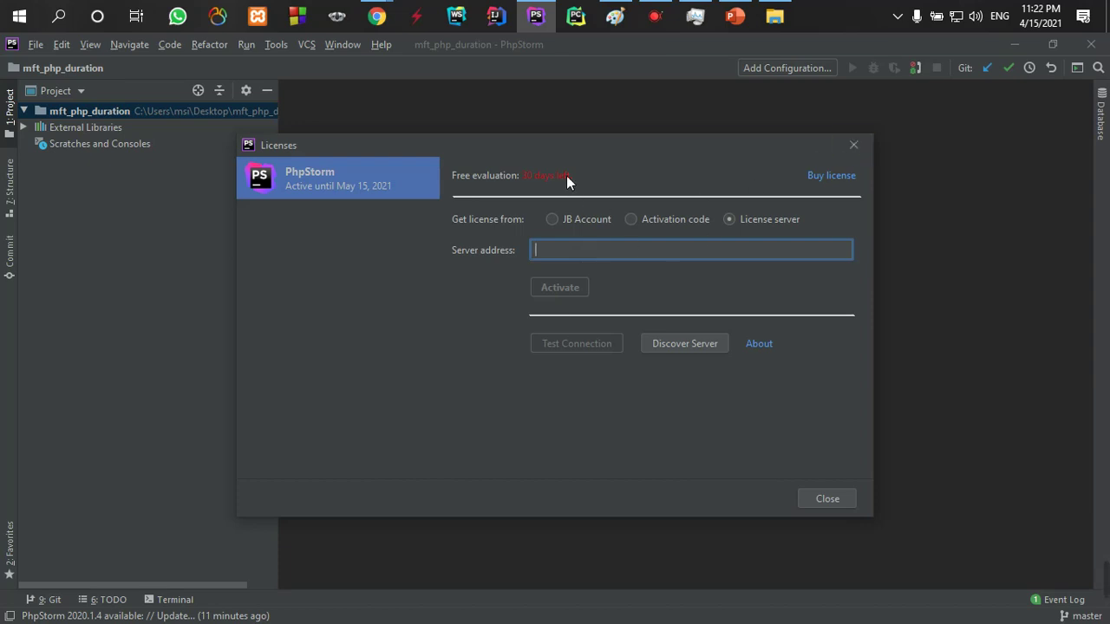
pyautogui.click(850, 144)
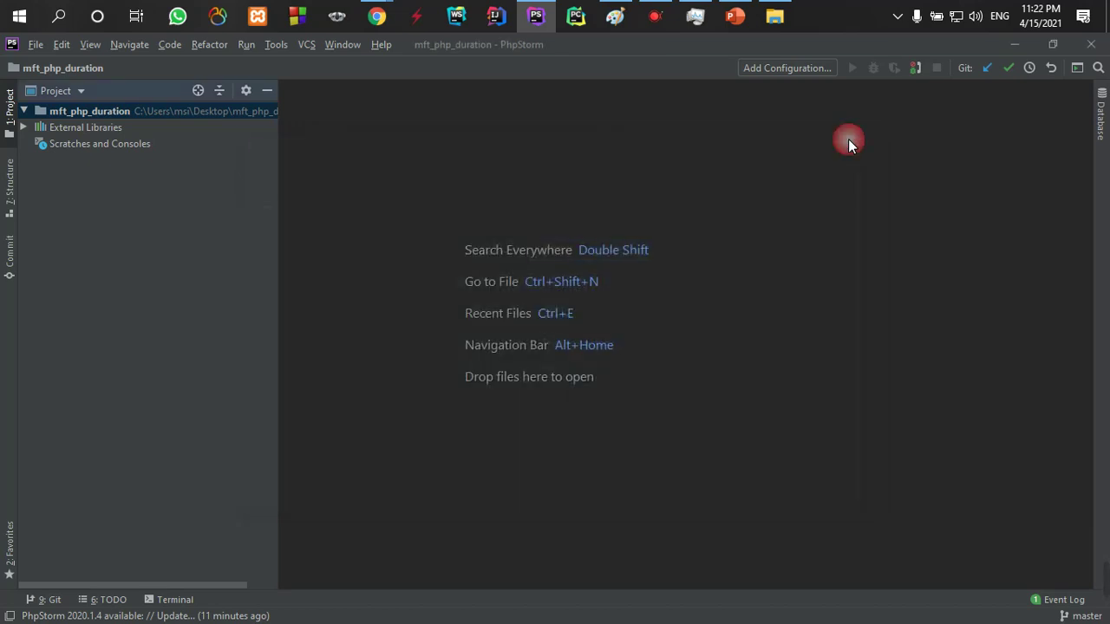
# Exit PhpStorm, start it again with the mft_php_duration project and open the license registration dialog.
pyautogui.click(1091, 44)
pyautogui.click(560, 359)
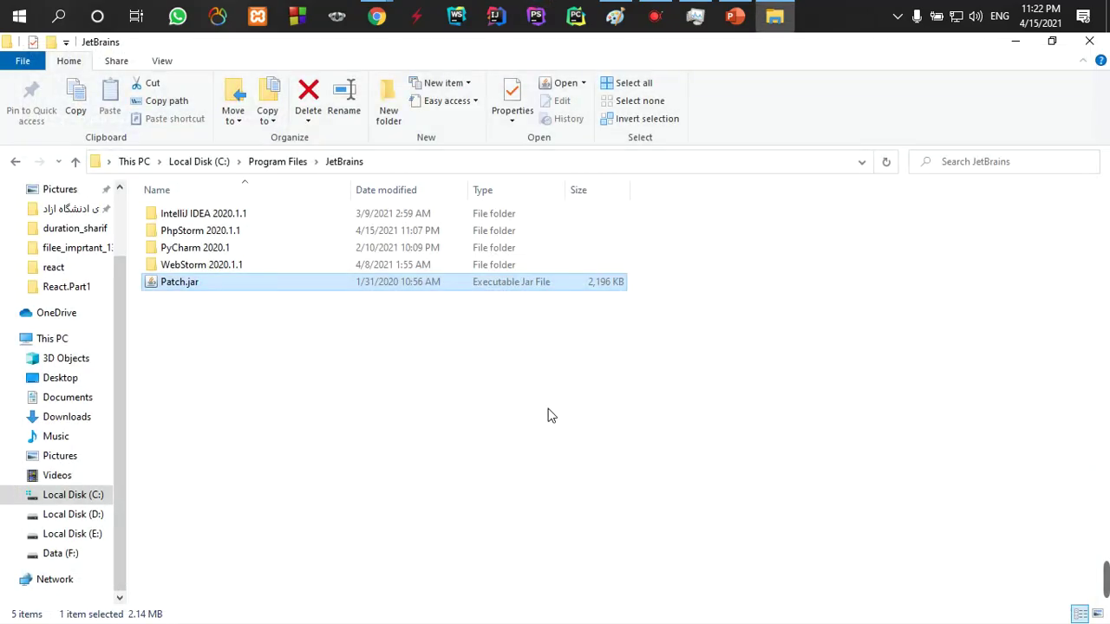
pyautogui.click(538, 17)
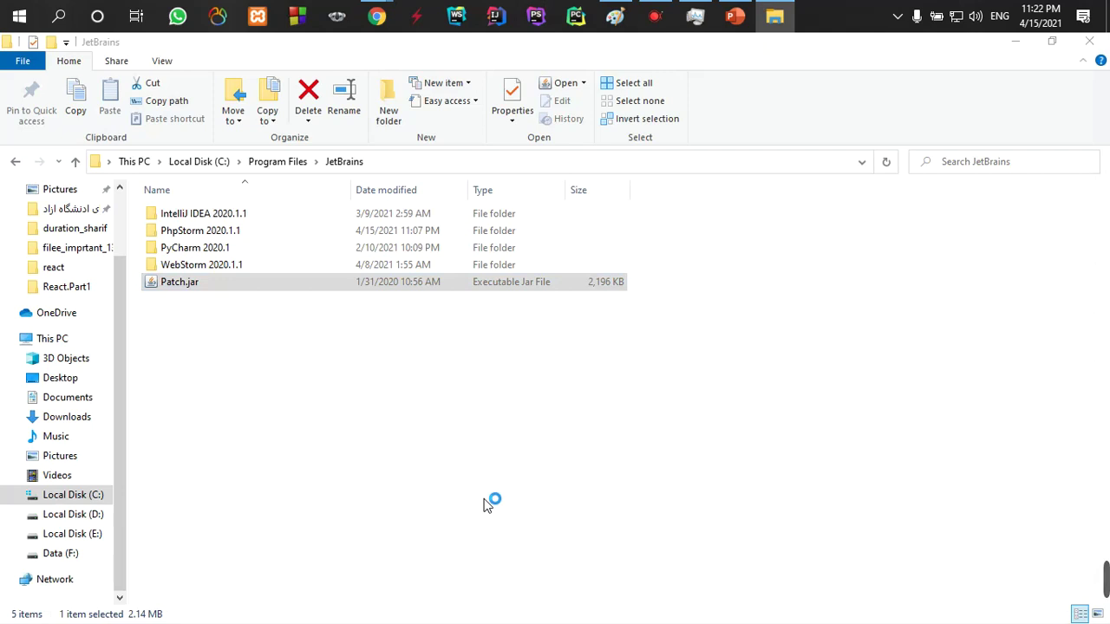
pyautogui.doubleClick(156, 286)
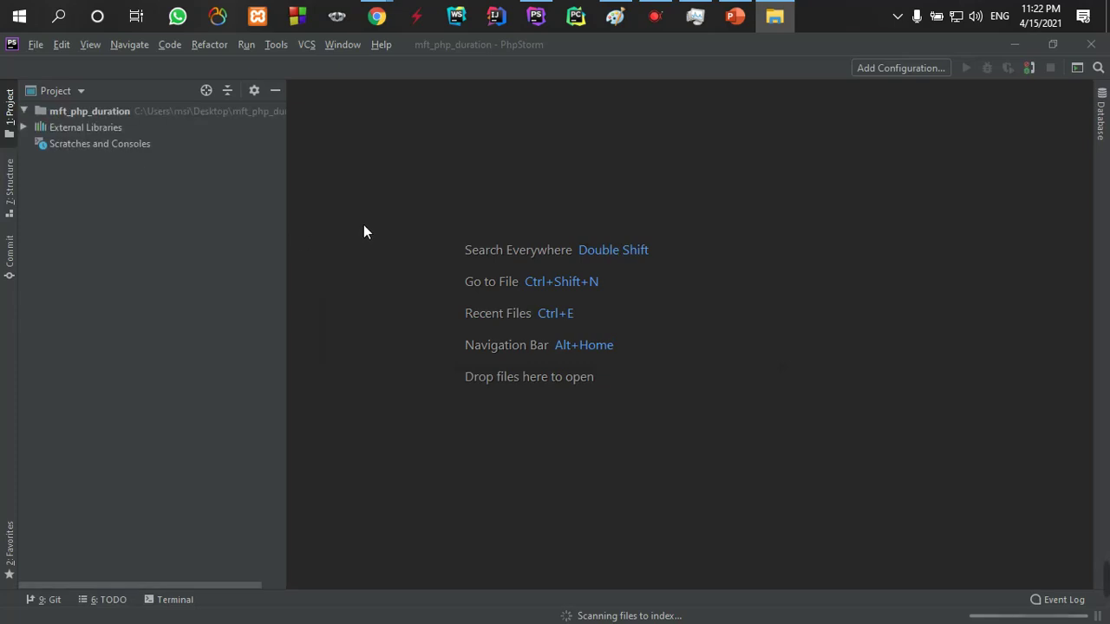
pyautogui.click(381, 45)
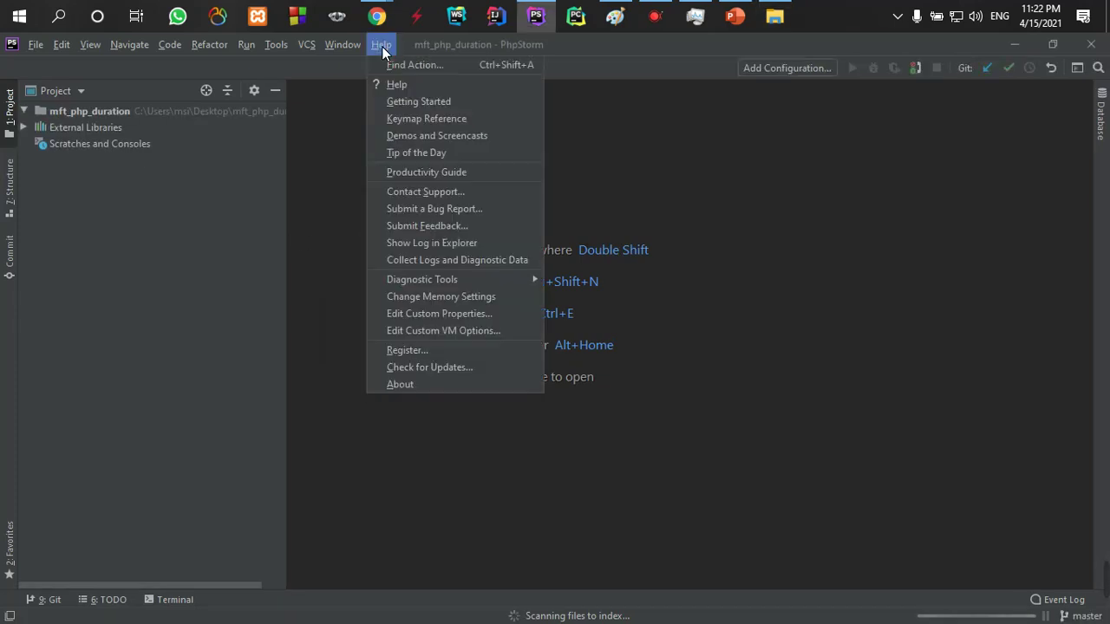
pyautogui.click(413, 351)
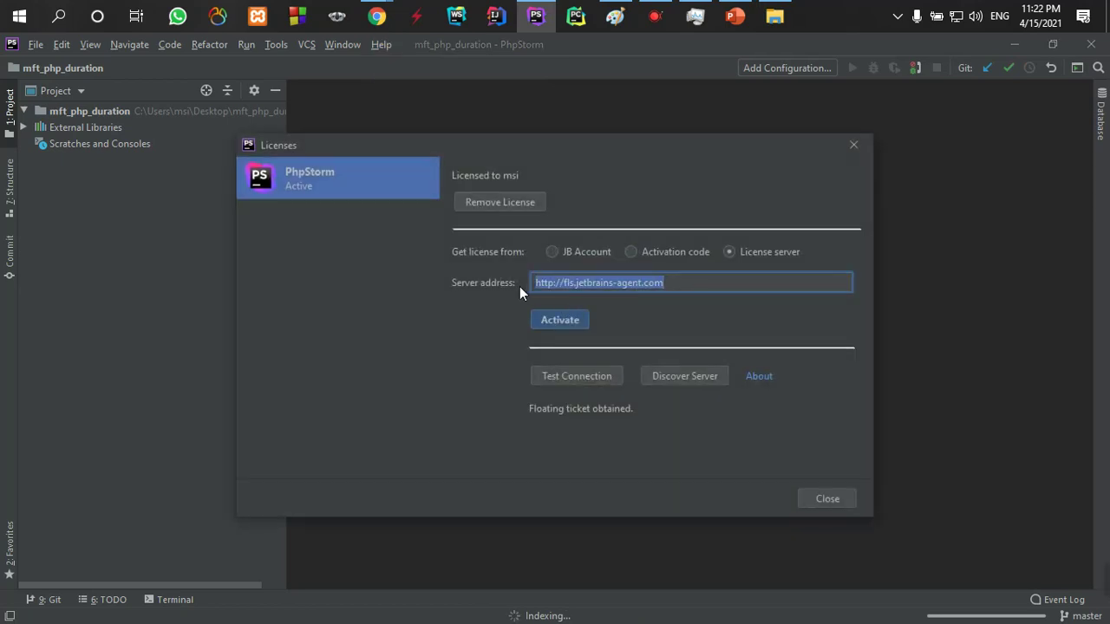
pyautogui.click(666, 283)
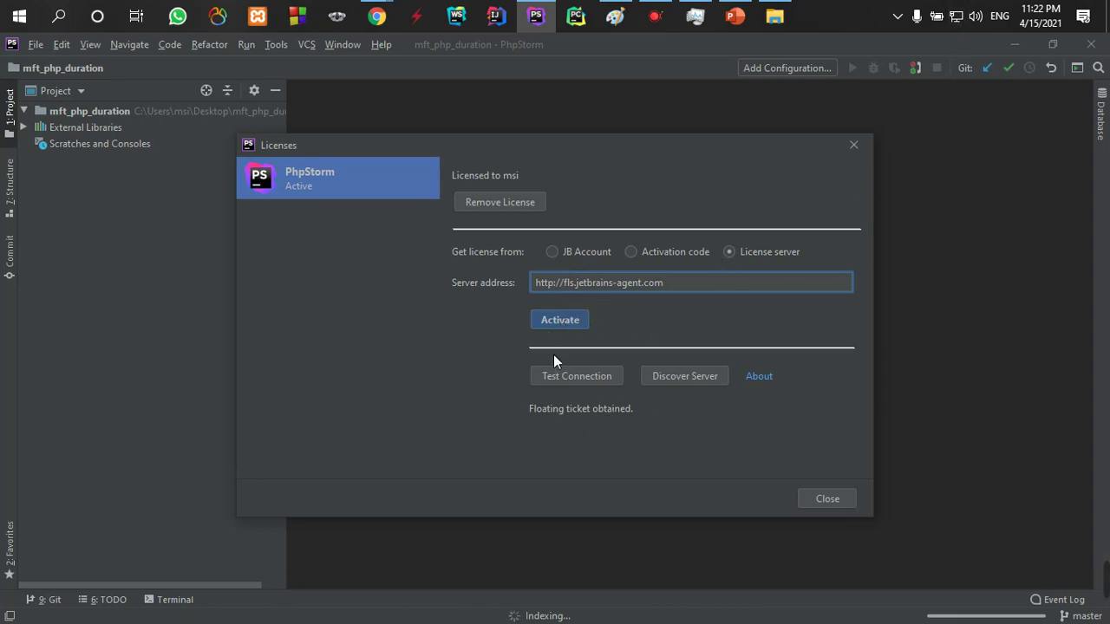
pyautogui.click(560, 319)
pyautogui.click(837, 155)
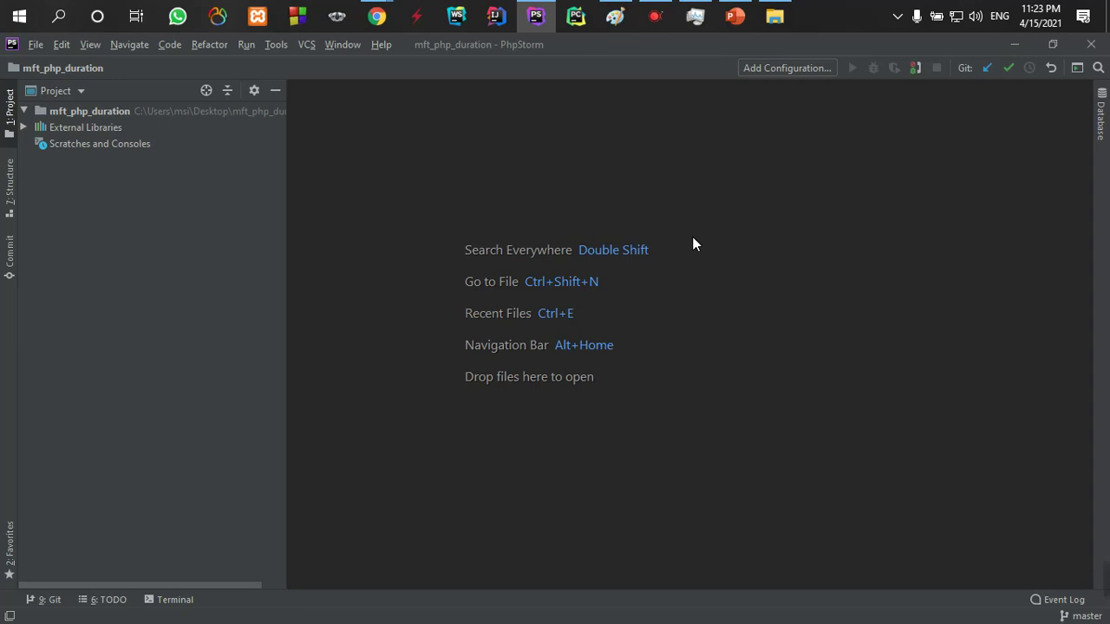
# Switch to Chrome, close the p30download search page for phpstrom and return to the MFT class page.
pyautogui.click(537, 385)
pyautogui.moveTo(376, 15)
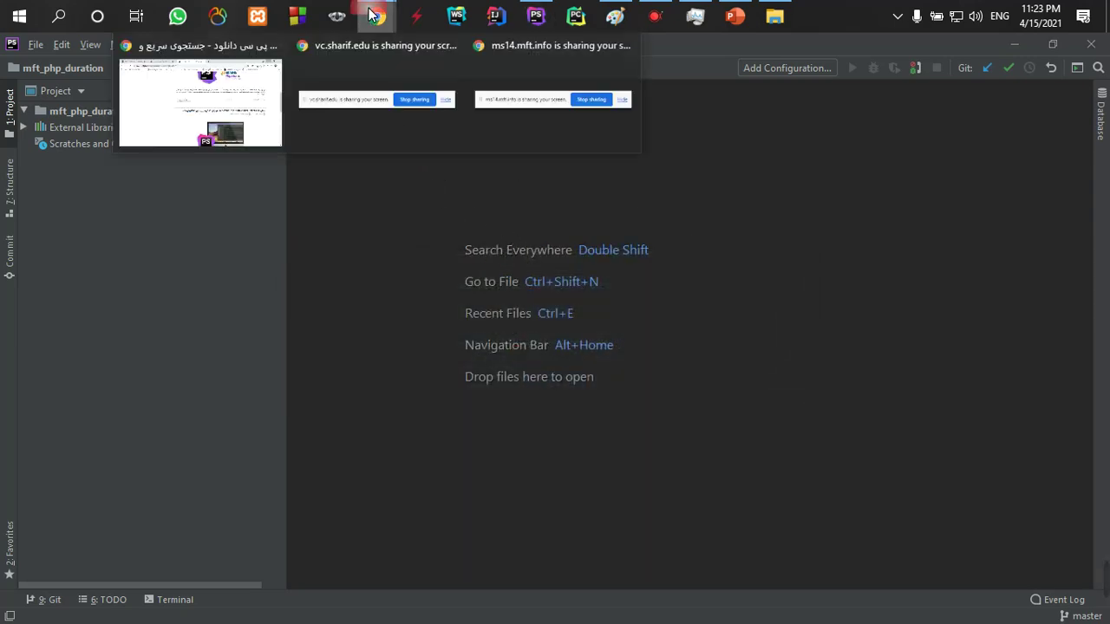
pyautogui.click(259, 80)
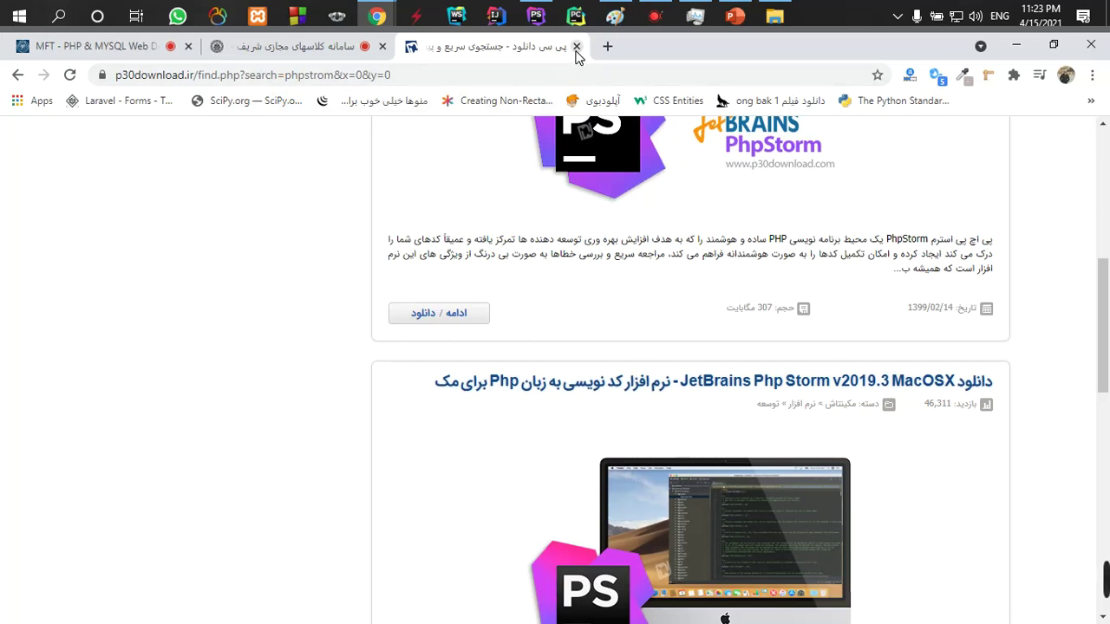
pyautogui.click(573, 45)
pyautogui.click(69, 45)
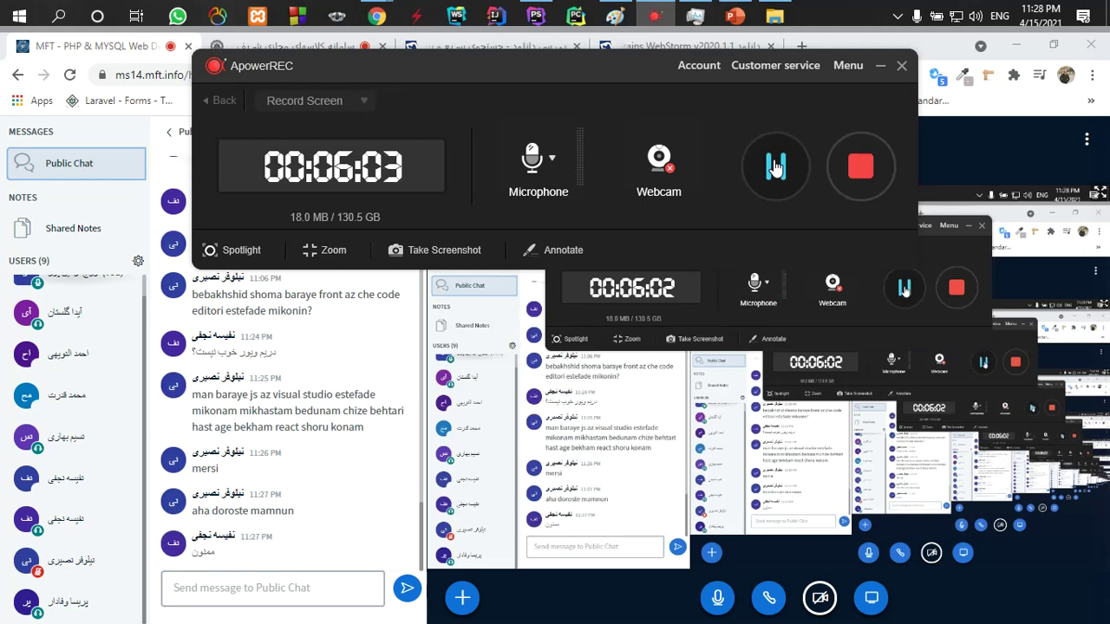
# Close the WebStorm download page and the webstorm search page, return to the MFT class page and minimize Chrome.
pyautogui.click(881, 65)
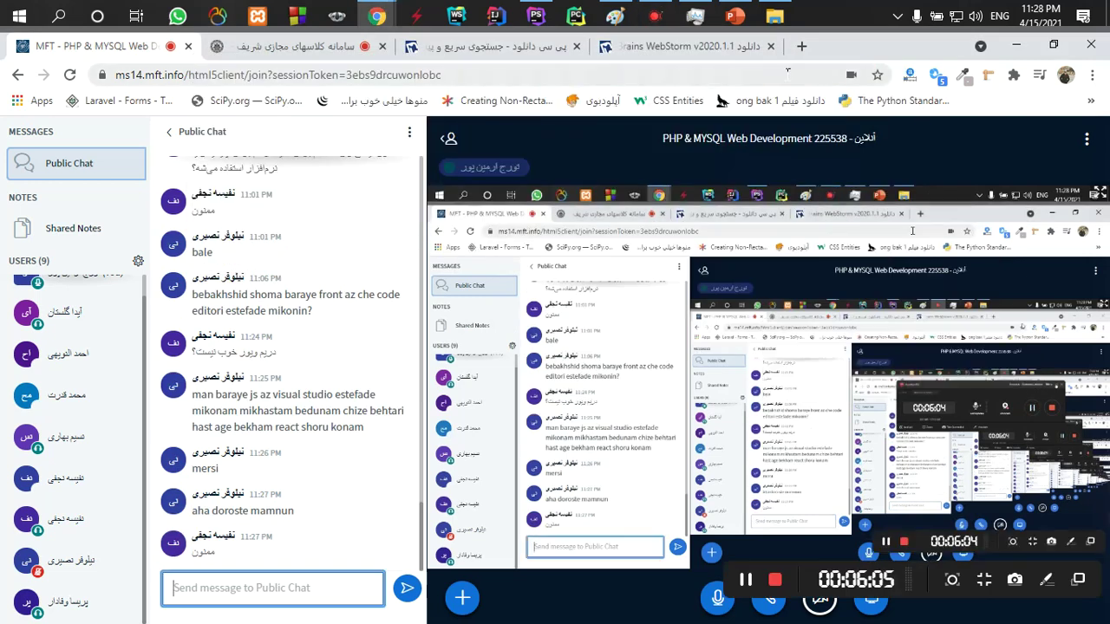
pyautogui.click(724, 48)
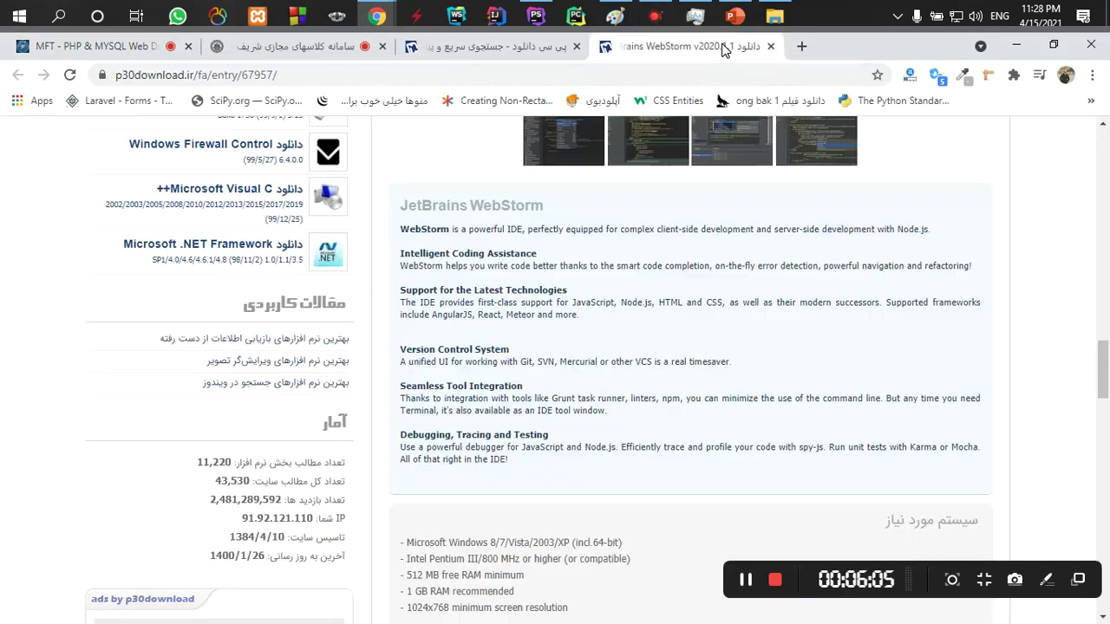
pyautogui.click(770, 46)
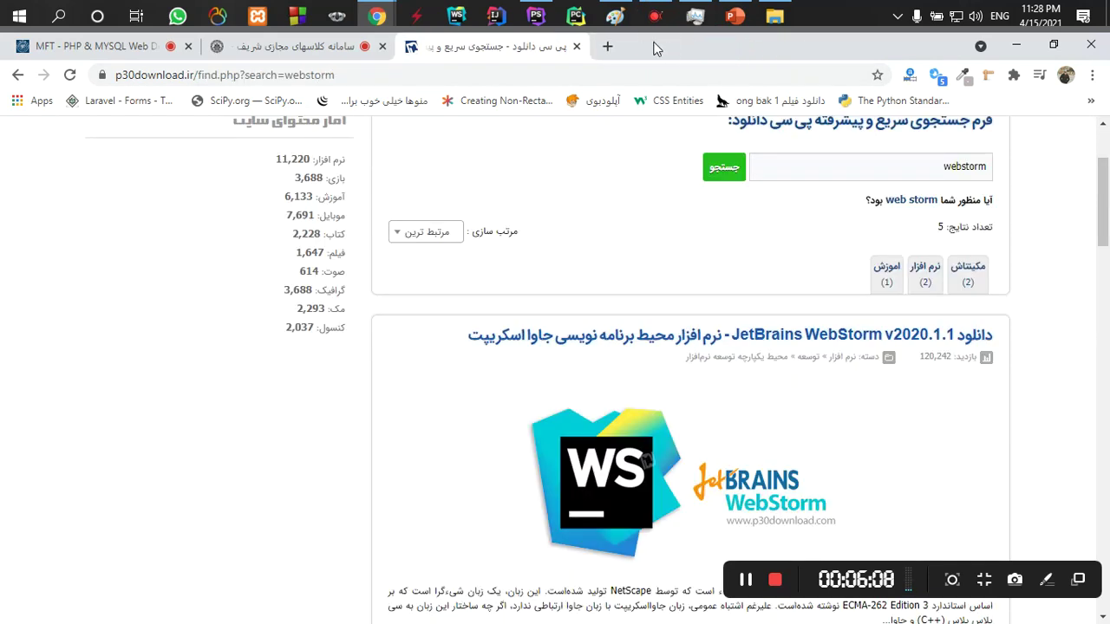
pyautogui.click(578, 46)
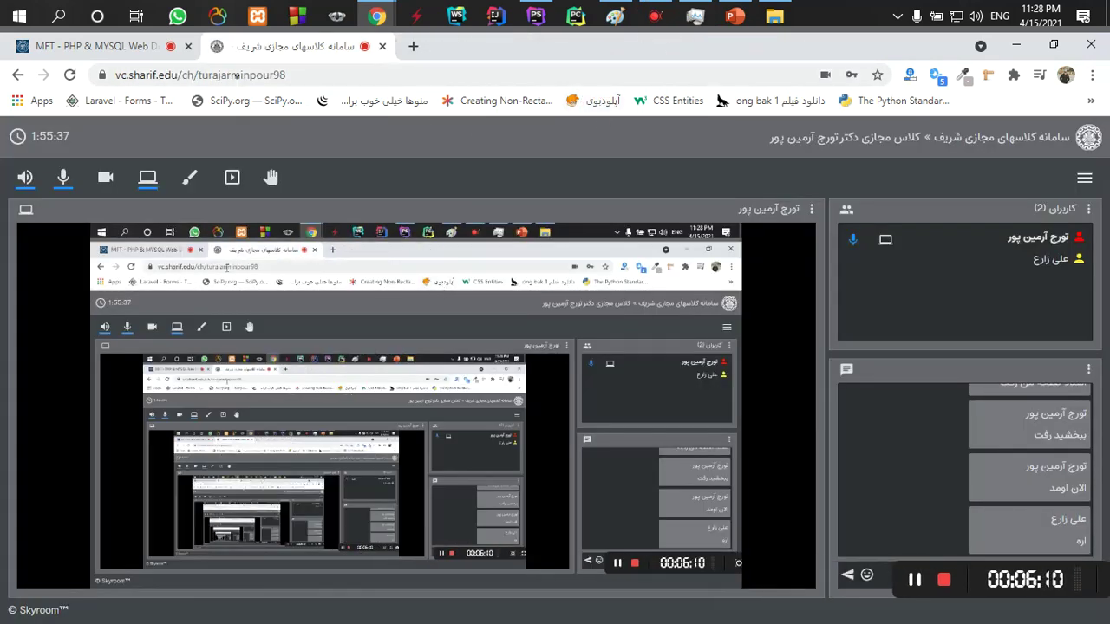
pyautogui.click(130, 46)
pyautogui.click(1013, 46)
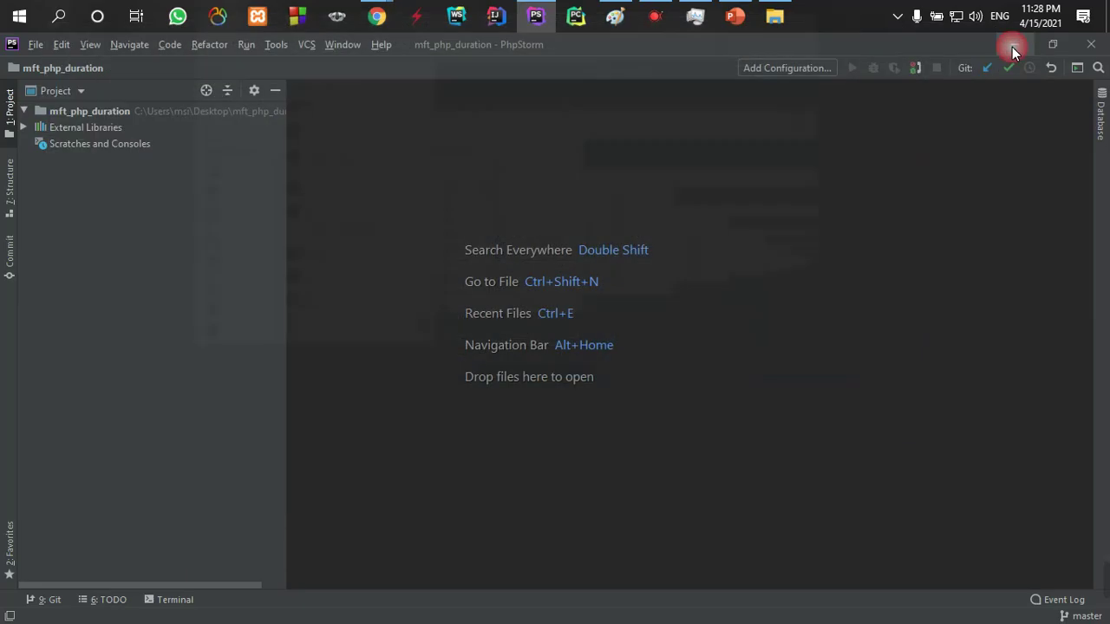
# Close the JetBrains folder window and minimize PhpStorm to leave the desktop clear.
pyautogui.click(1012, 47)
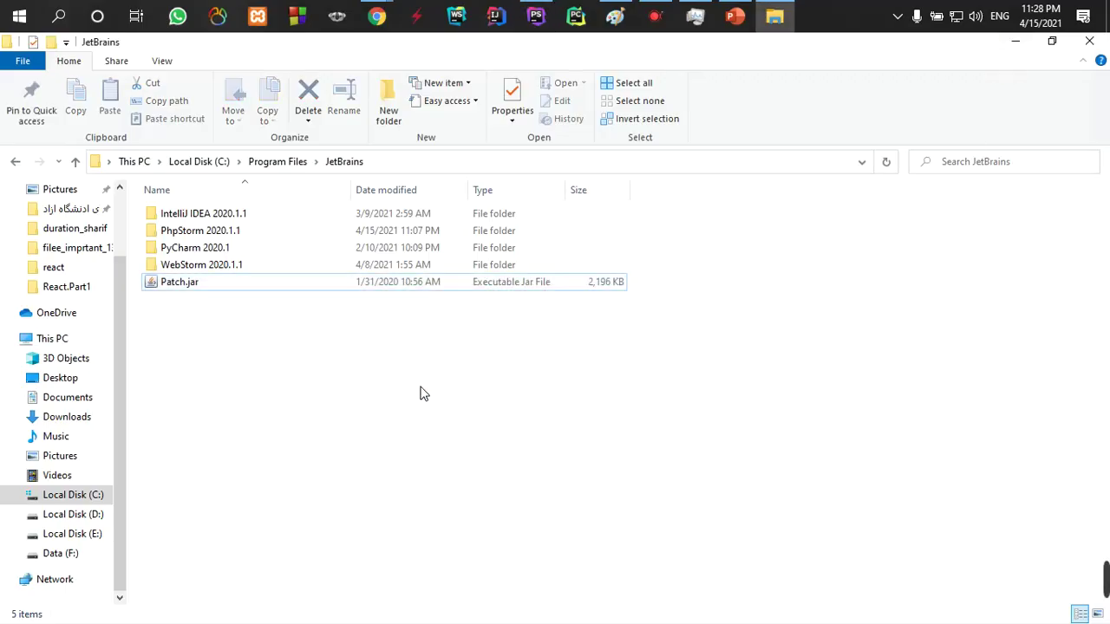
pyautogui.click(1093, 43)
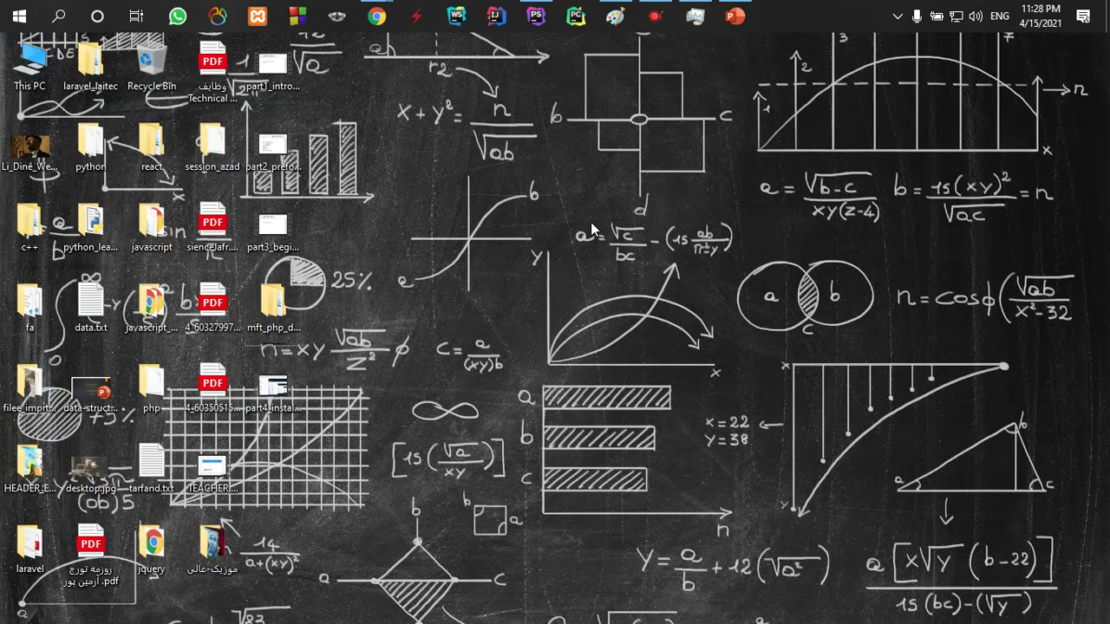
pyautogui.click(536, 16)
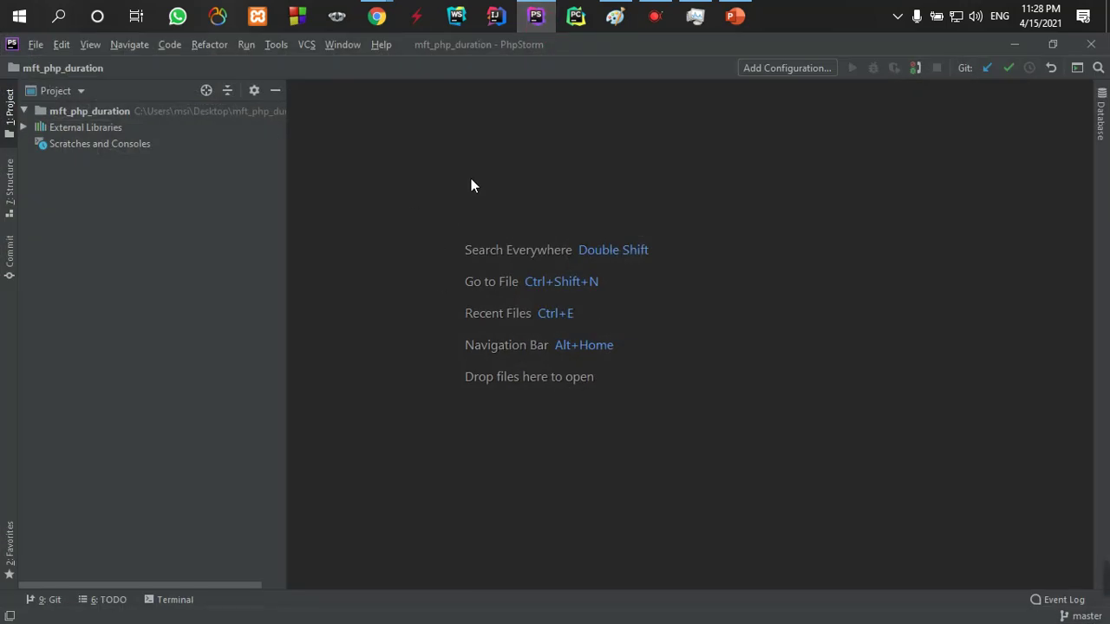
pyautogui.click(1001, 50)
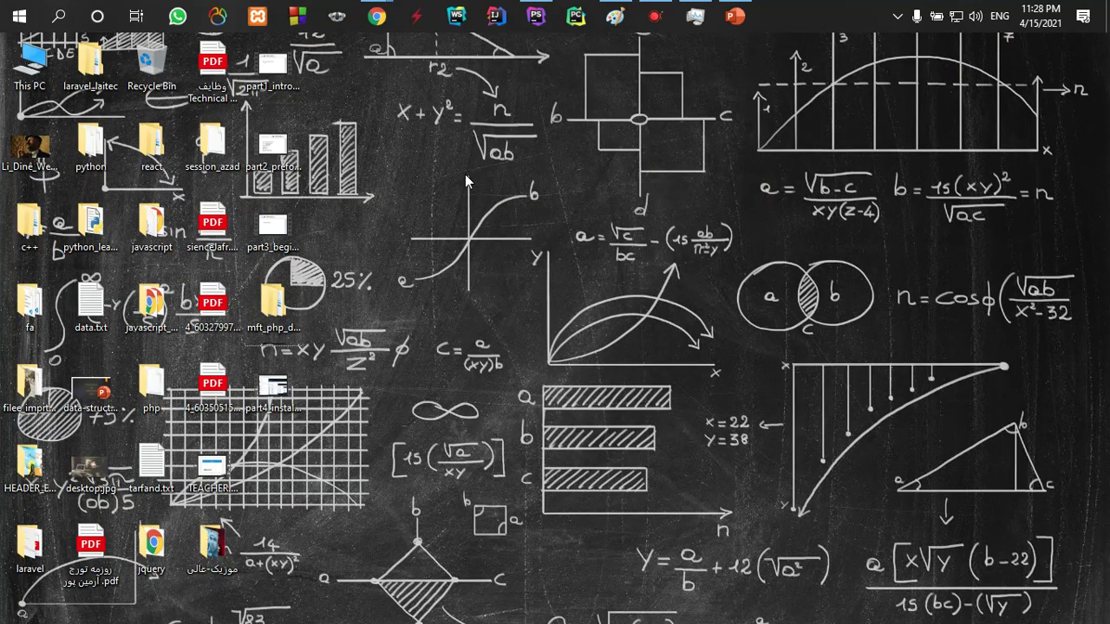
# Switch to Paint and delete the whole text list from "windows application" to "jdk sdk" from the canvas.
pyautogui.click(616, 18)
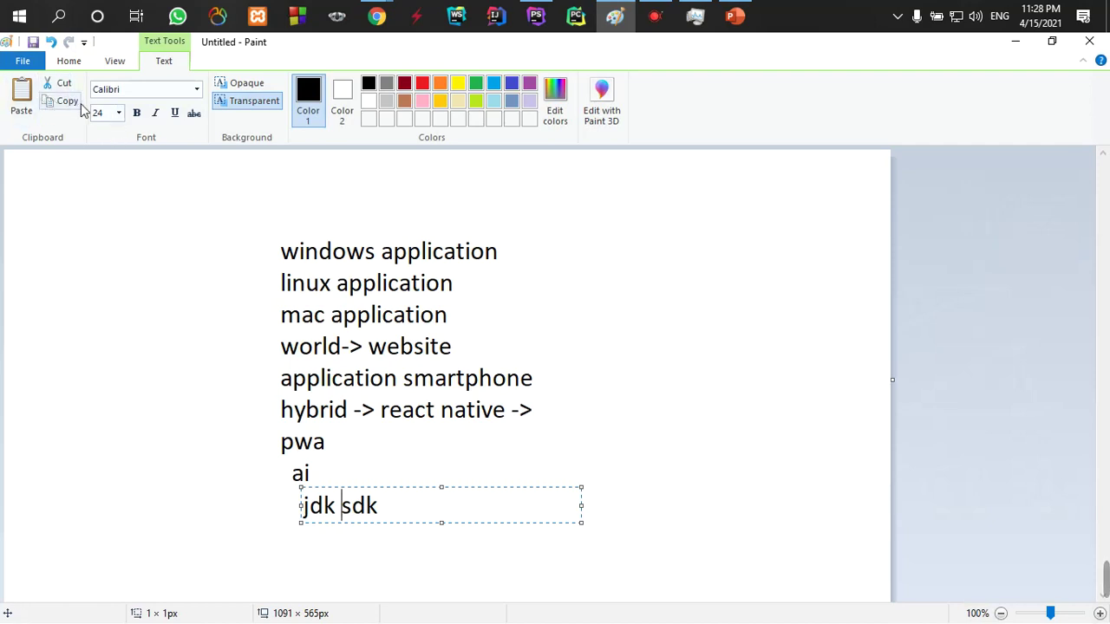
pyautogui.click(198, 235)
pyautogui.click(104, 99)
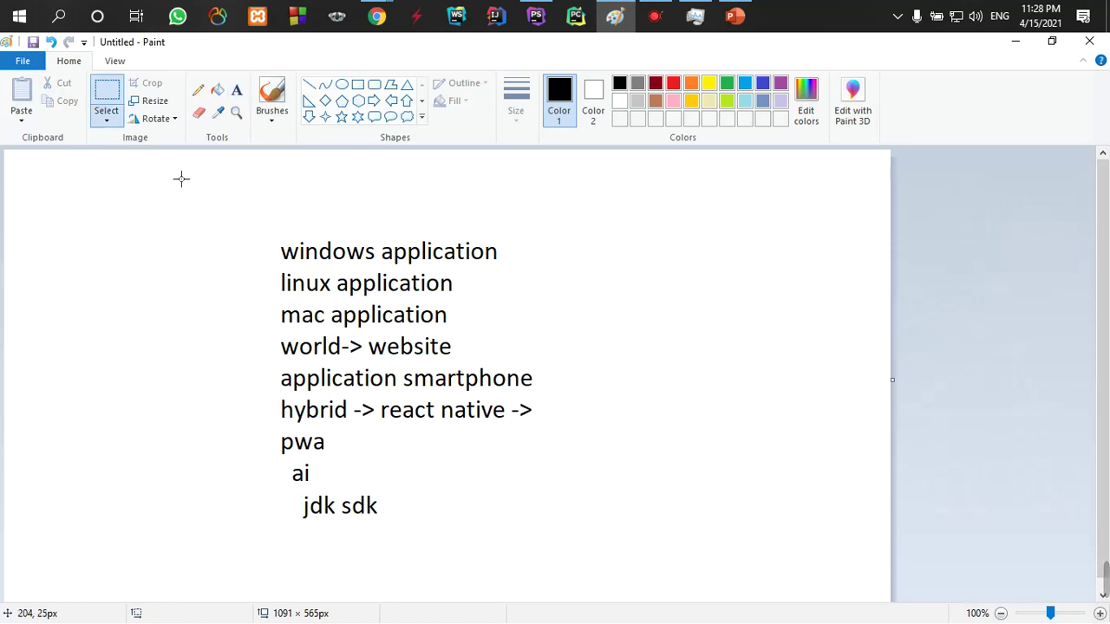
pyautogui.moveTo(221, 218); pyautogui.dragTo(703, 537)
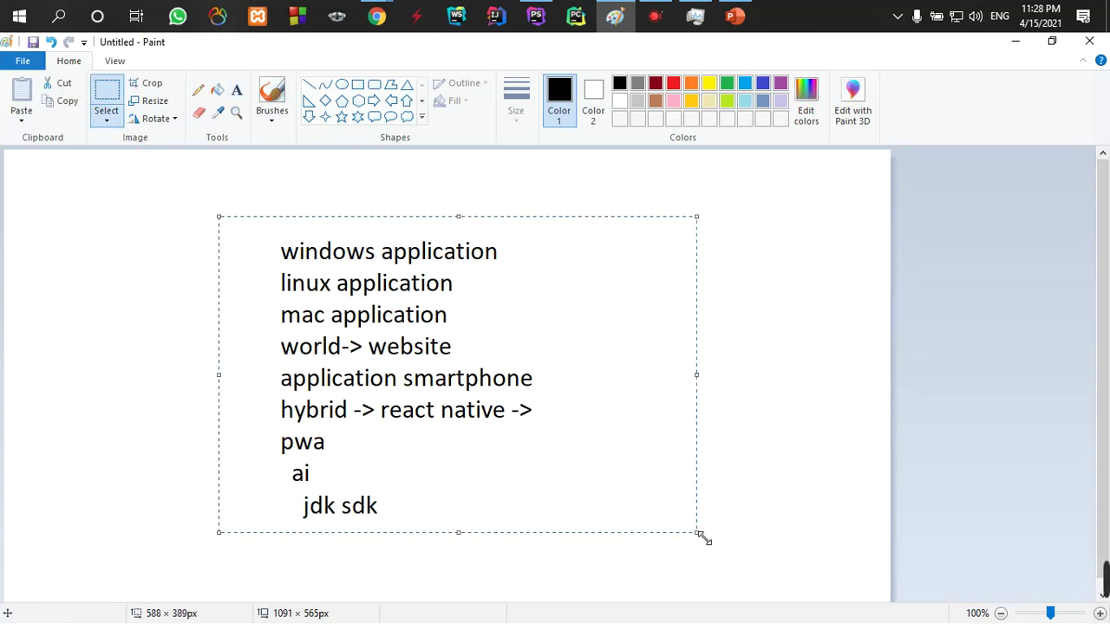
pyautogui.press('Delete')
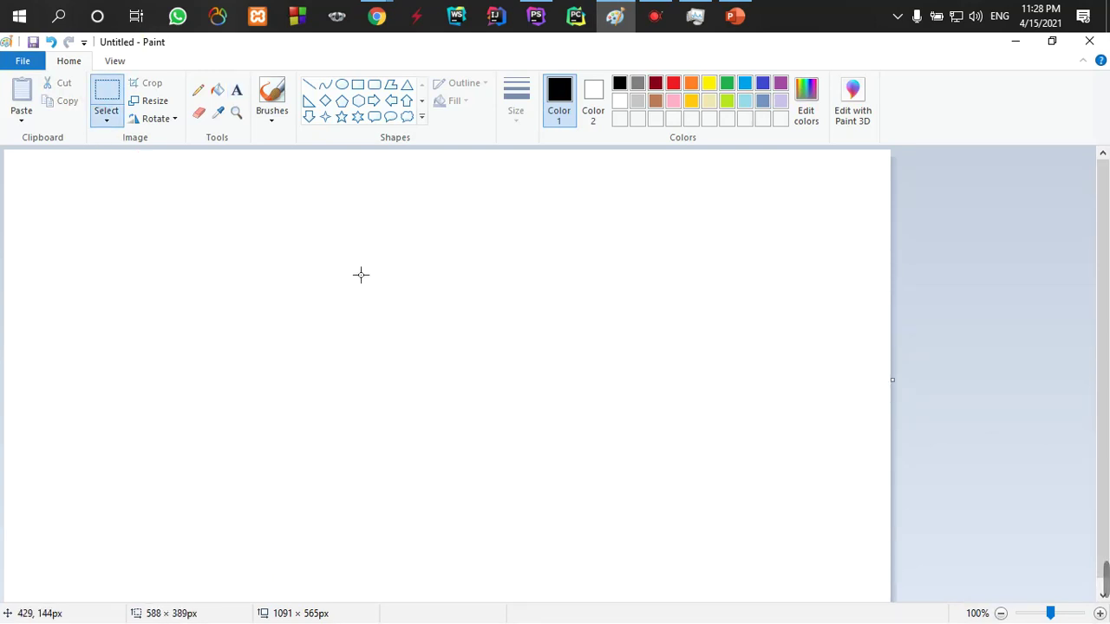
# Draw a stick figure on the canvas's left side with the Pencil in a thicker black line.
pyautogui.click(198, 89)
pyautogui.moveTo(170, 247)
pyautogui.mouseDown()
pyautogui.moveTo(127, 256)
pyautogui.moveTo(182, 274)
pyautogui.mouseUp()
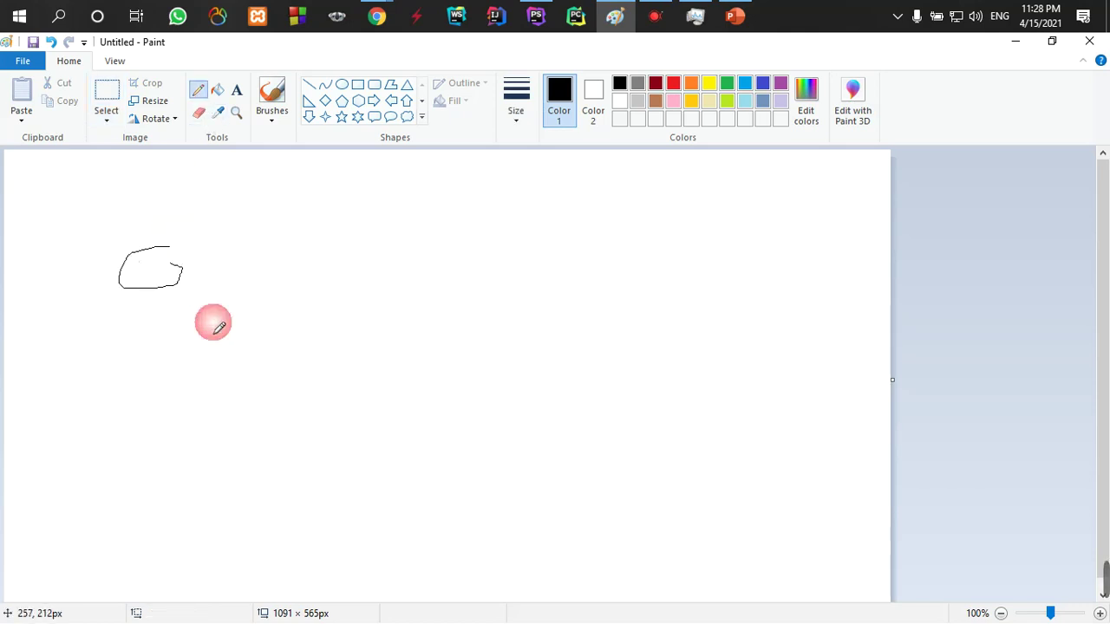
pyautogui.hotkey('ctrl', 'z')
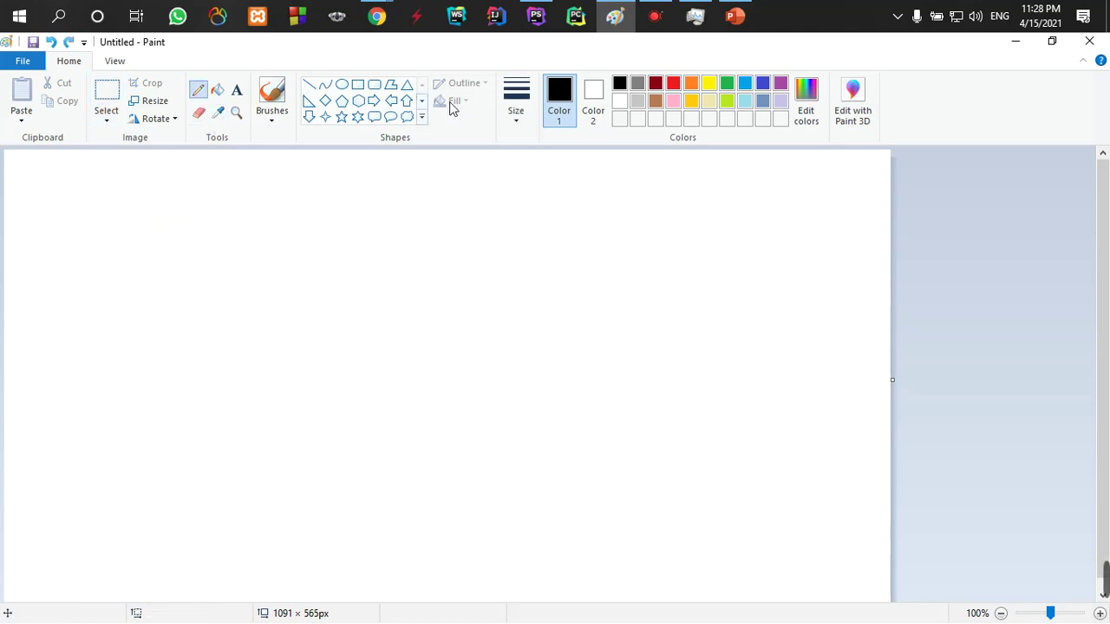
pyautogui.click(516, 100)
pyautogui.click(536, 217)
pyautogui.moveTo(233, 276)
pyautogui.mouseDown()
pyautogui.moveTo(192, 354)
pyautogui.moveTo(153, 346)
pyautogui.moveTo(227, 350)
pyautogui.moveTo(159, 405)
pyautogui.moveTo(192, 371)
pyautogui.moveTo(267, 389)
pyautogui.mouseUp()
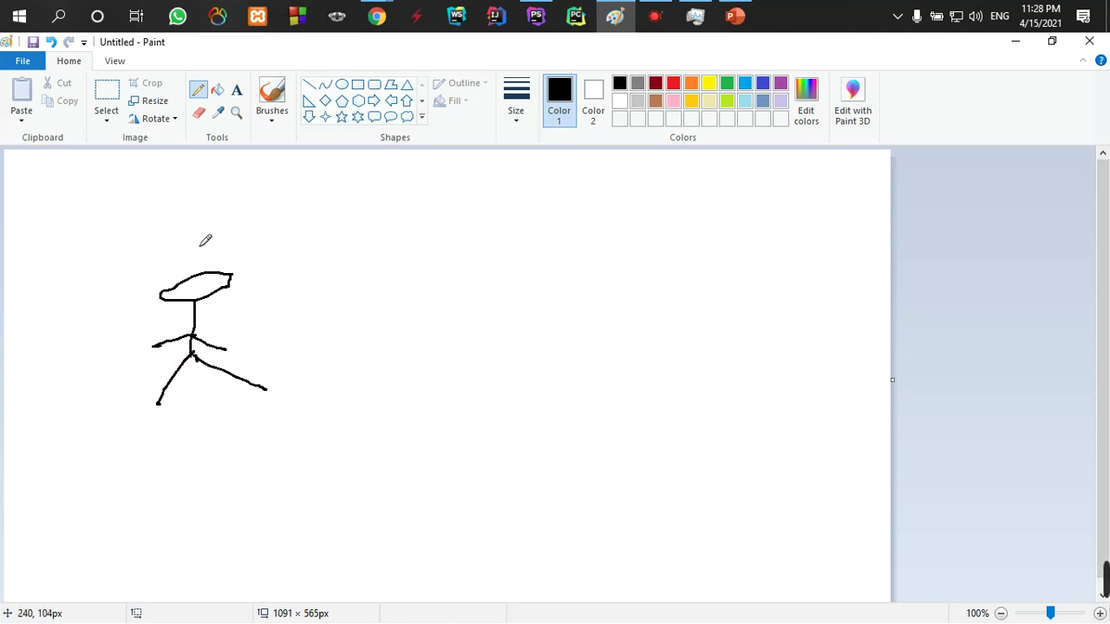
# Handwrite the Persian word "ایران" above the stick figure.
pyautogui.moveTo(193, 225)
pyautogui.mouseDown()
pyautogui.moveTo(201, 249)
pyautogui.moveTo(169, 278)
pyautogui.moveTo(185, 267)
pyautogui.mouseUp()
pyautogui.moveTo(155, 227)
pyautogui.mouseDown()
pyautogui.moveTo(155, 255)
pyautogui.moveTo(131, 265)
pyautogui.moveTo(112, 241)
pyautogui.mouseUp()
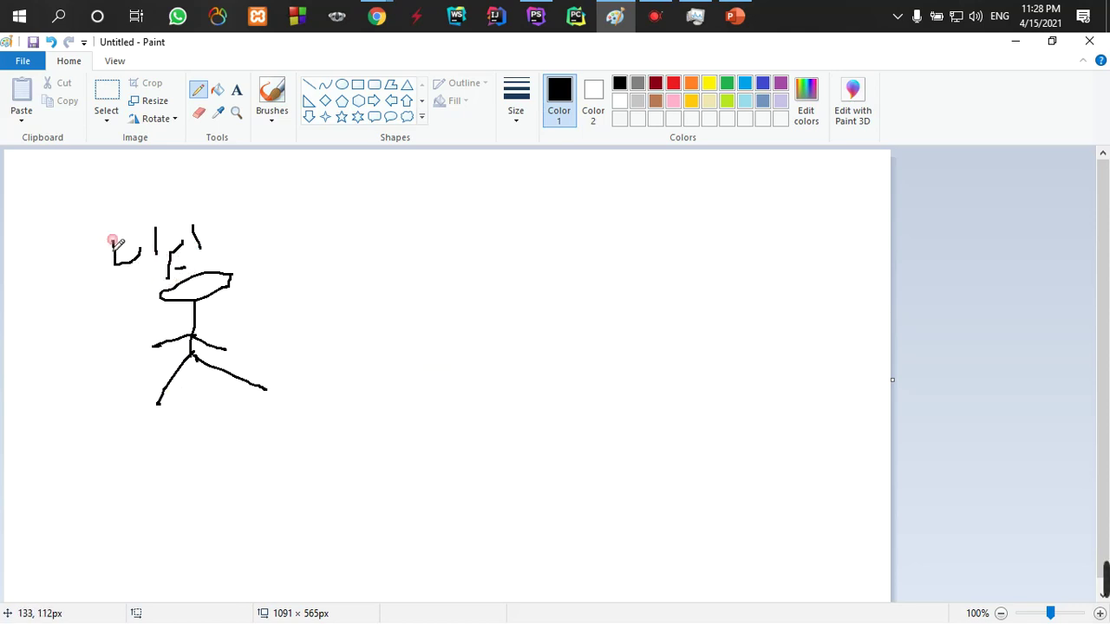
pyautogui.click(120, 228)
# Draw a second stick figure right of the canvas's centre and handwrite "usa" above it.
pyautogui.moveTo(560, 256)
pyautogui.mouseDown()
pyautogui.moveTo(503, 272)
pyautogui.moveTo(555, 274)
pyautogui.moveTo(539, 262)
pyautogui.moveTo(534, 360)
pyautogui.mouseUp()
pyautogui.moveTo(531, 310)
pyautogui.mouseDown()
pyautogui.moveTo(503, 328)
pyautogui.moveTo(564, 347)
pyautogui.moveTo(509, 399)
pyautogui.mouseUp()
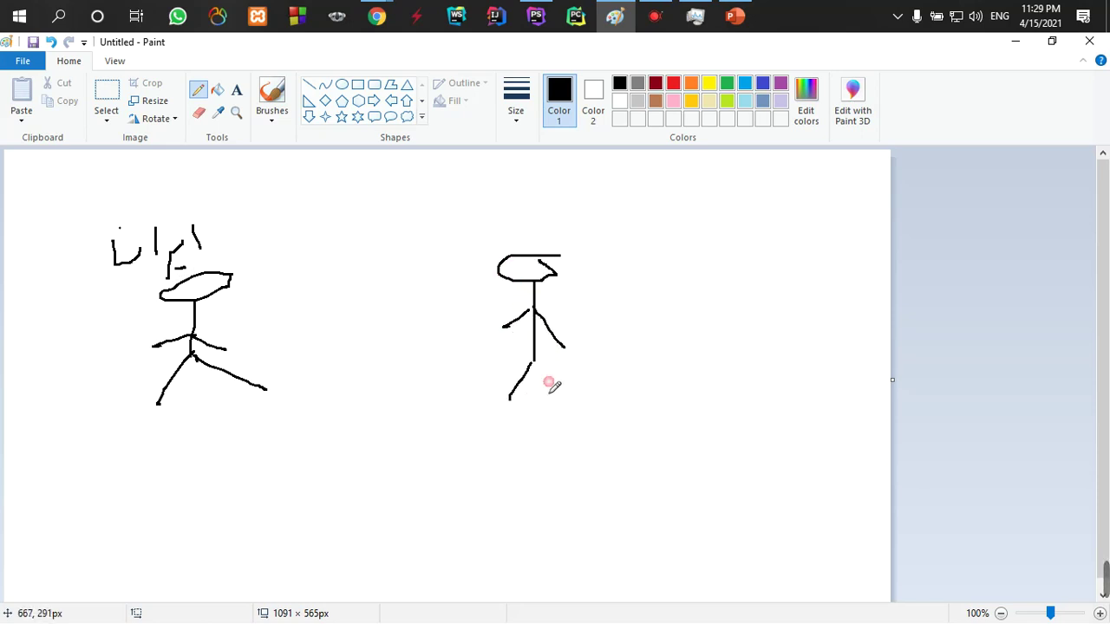
pyautogui.moveTo(531, 364); pyautogui.dragTo(562, 400)
pyautogui.moveTo(471, 198)
pyautogui.mouseDown()
pyautogui.moveTo(516, 226)
pyautogui.moveTo(530, 202)
pyautogui.moveTo(516, 226)
pyautogui.mouseUp()
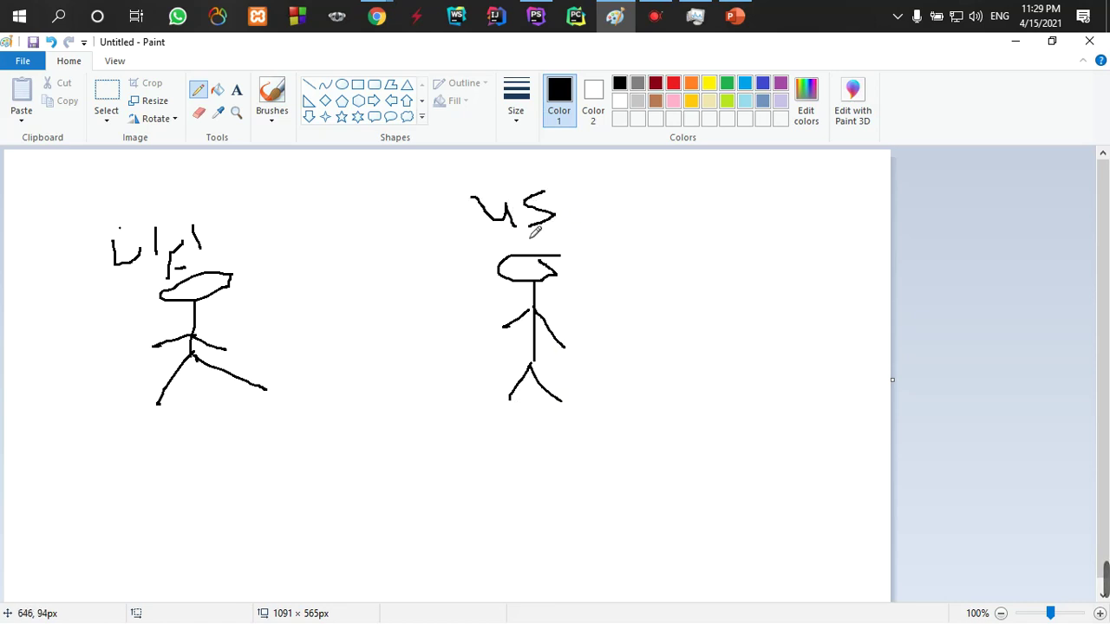
pyautogui.moveTo(584, 214); pyautogui.dragTo(602, 235)
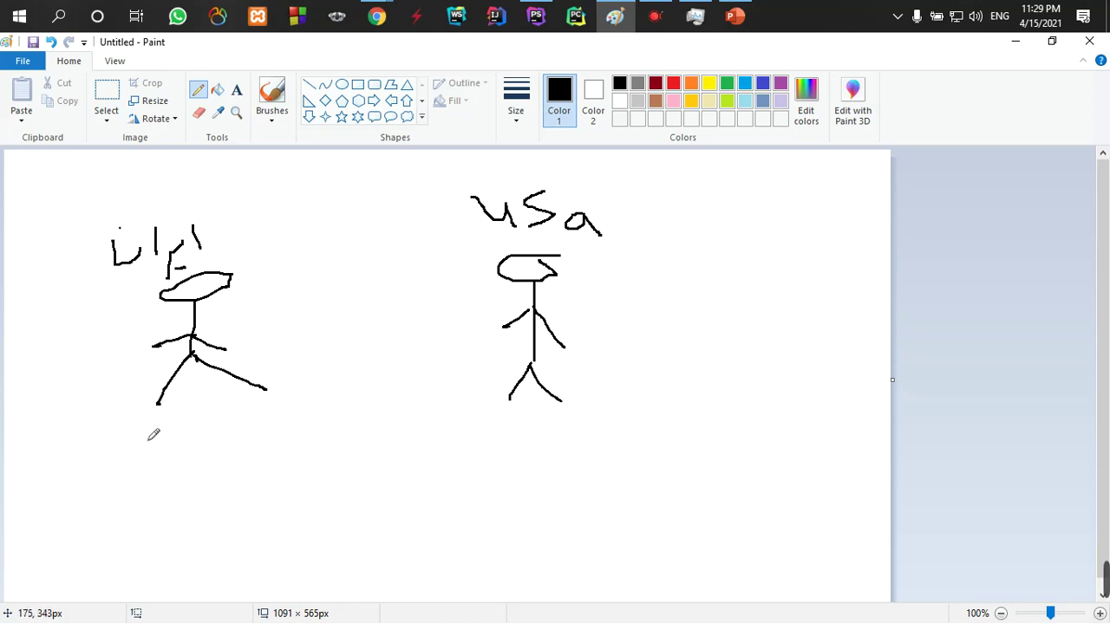
# Handwrite "php" below the left stick figure and "Computer" below the usa figure.
pyautogui.moveTo(150, 444); pyautogui.dragTo(144, 498)
pyautogui.moveTo(151, 444); pyautogui.dragTo(158, 460)
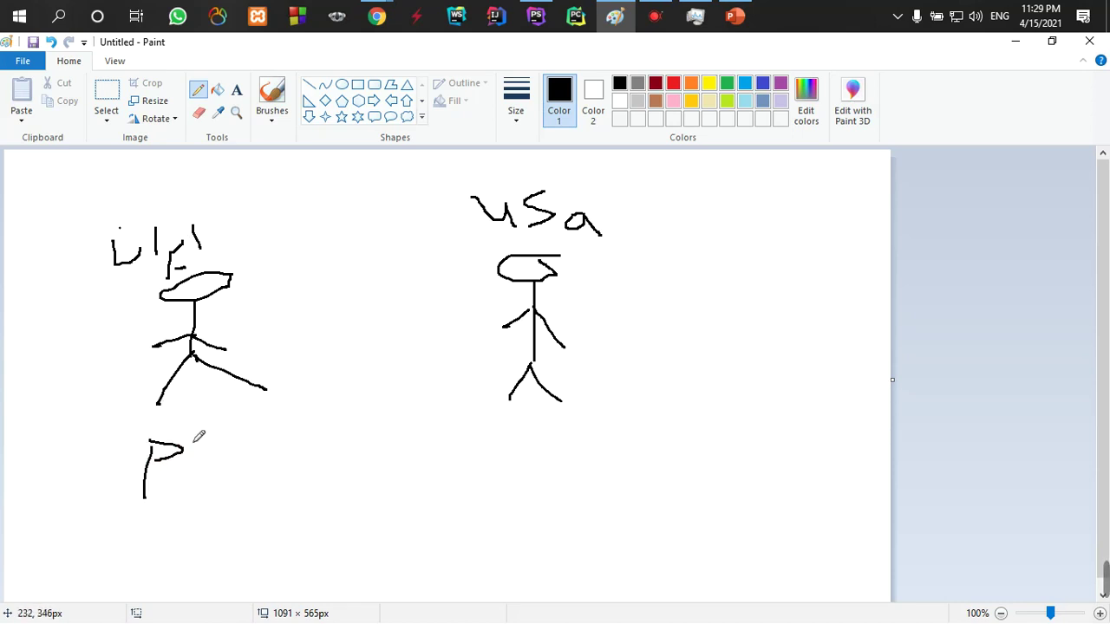
pyautogui.moveTo(193, 427)
pyautogui.mouseDown()
pyautogui.moveTo(196, 464)
pyautogui.moveTo(231, 453)
pyautogui.moveTo(204, 473)
pyautogui.mouseUp()
pyautogui.moveTo(526, 446)
pyautogui.mouseDown()
pyautogui.moveTo(530, 480)
pyautogui.moveTo(535, 468)
pyautogui.moveTo(553, 479)
pyautogui.moveTo(595, 461)
pyautogui.moveTo(664, 492)
pyautogui.moveTo(683, 467)
pyautogui.moveTo(706, 468)
pyautogui.moveTo(720, 491)
pyautogui.moveTo(740, 455)
pyautogui.mouseUp()
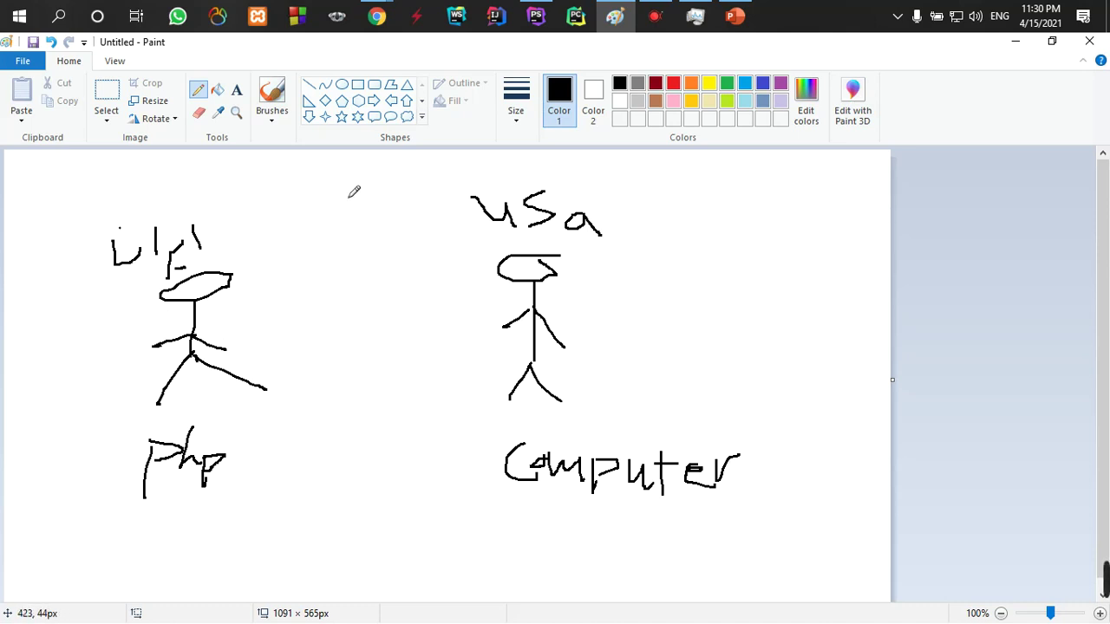
# Draw a third stick figure above and between the other two, with a double-headed arrow to each of them.
pyautogui.moveTo(373, 184)
pyautogui.mouseDown()
pyautogui.moveTo(359, 227)
pyautogui.moveTo(316, 232)
pyautogui.moveTo(396, 253)
pyautogui.moveTo(332, 279)
pyautogui.moveTo(386, 286)
pyautogui.mouseUp()
pyautogui.moveTo(243, 302)
pyautogui.mouseDown()
pyautogui.moveTo(324, 266)
pyautogui.moveTo(295, 266)
pyautogui.moveTo(346, 266)
pyautogui.mouseUp()
pyautogui.moveTo(345, 267)
pyautogui.mouseDown()
pyautogui.moveTo(242, 314)
pyautogui.moveTo(264, 322)
pyautogui.mouseUp()
pyautogui.moveTo(395, 268)
pyautogui.mouseDown()
pyautogui.moveTo(494, 314)
pyautogui.moveTo(470, 319)
pyautogui.moveTo(409, 266)
pyautogui.moveTo(377, 267)
pyautogui.mouseUp()
pyautogui.moveTo(380, 269)
pyautogui.mouseDown()
pyautogui.moveTo(453, 369)
pyautogui.moveTo(482, 357)
pyautogui.moveTo(483, 368)
pyautogui.mouseUp()
# Handwrite "hi" above and below the right arrow and a short Persian word above and below the left arrow.
pyautogui.moveTo(496, 360); pyautogui.dragTo(497, 372)
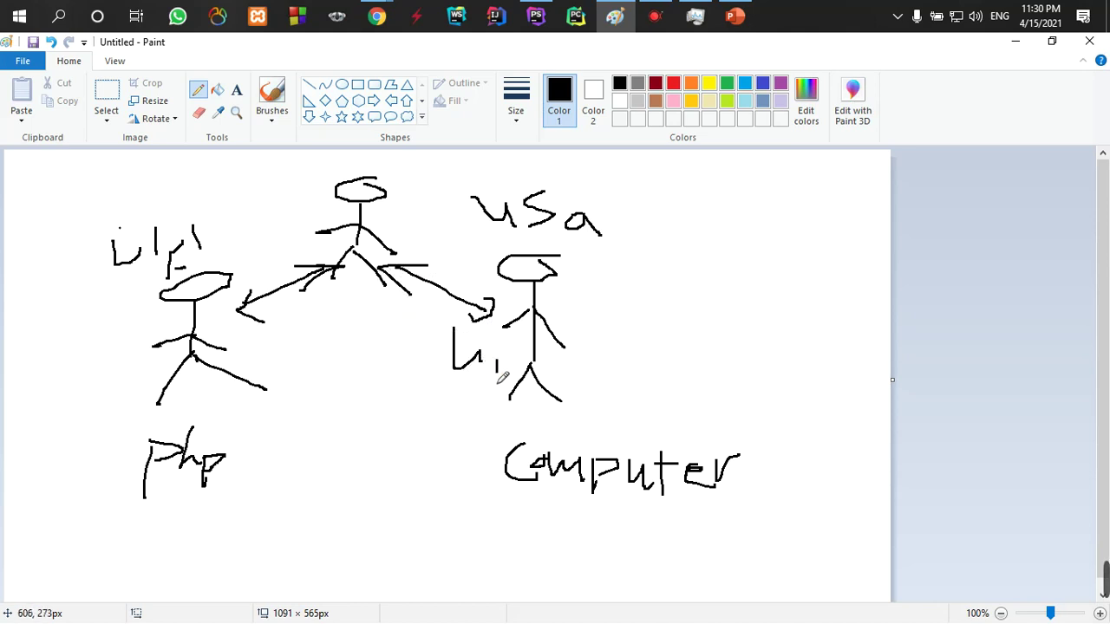
pyautogui.moveTo(431, 231); pyautogui.dragTo(431, 268)
pyautogui.moveTo(436, 258); pyautogui.dragTo(462, 277)
pyautogui.click(469, 249)
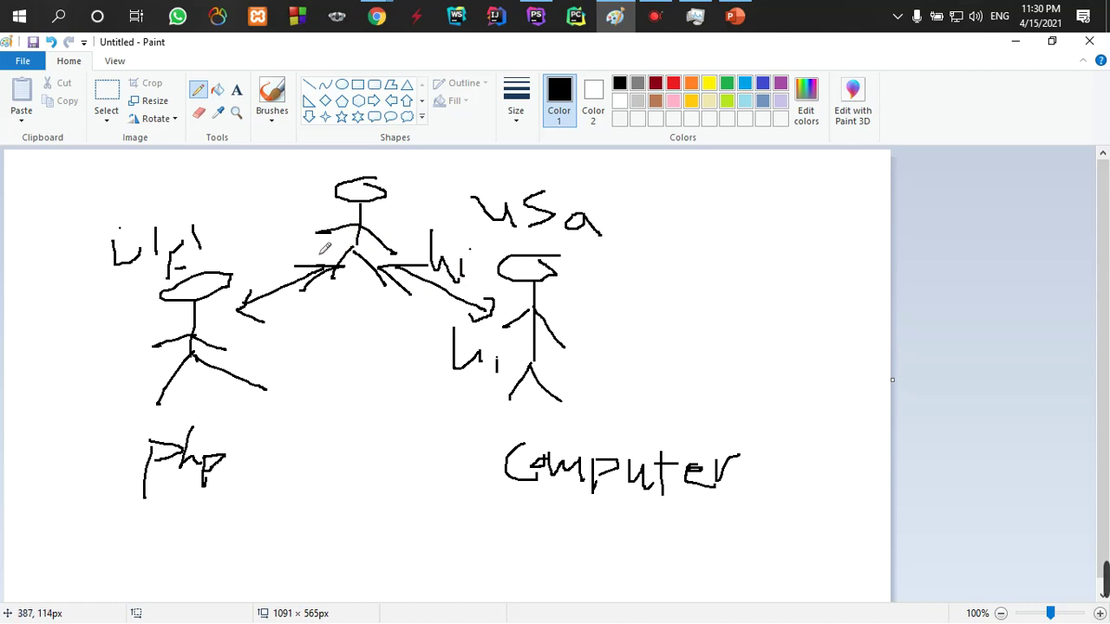
pyautogui.moveTo(312, 252)
pyautogui.mouseDown()
pyautogui.moveTo(274, 267)
pyautogui.moveTo(277, 252)
pyautogui.moveTo(250, 282)
pyautogui.mouseUp()
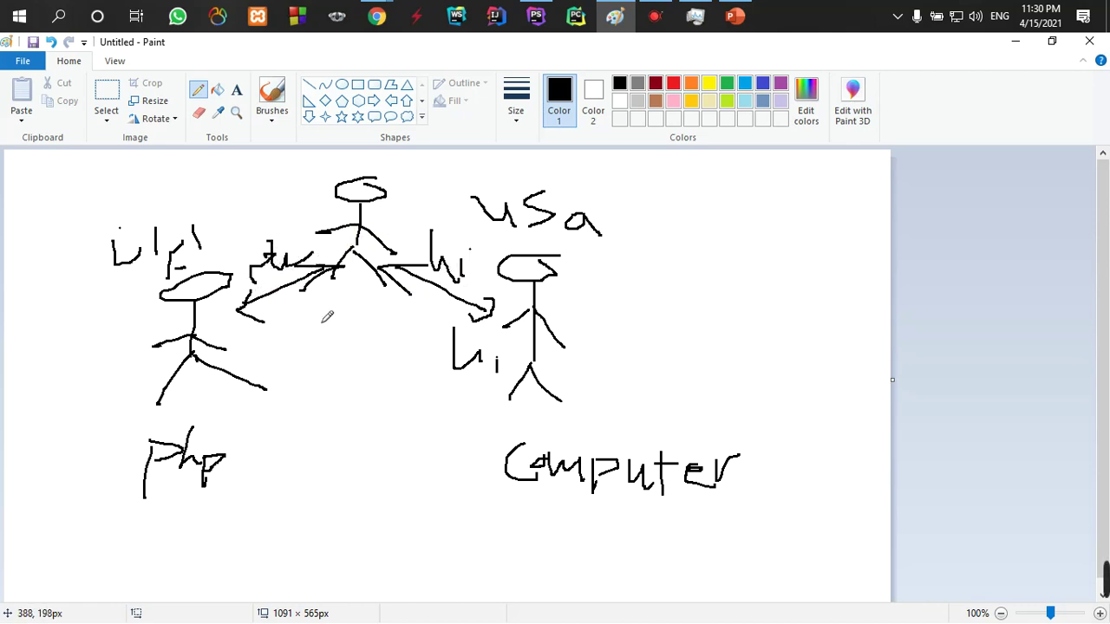
pyautogui.moveTo(323, 310)
pyautogui.mouseDown()
pyautogui.moveTo(305, 321)
pyautogui.moveTo(280, 311)
pyautogui.moveTo(268, 335)
pyautogui.moveTo(281, 351)
pyautogui.mouseUp()
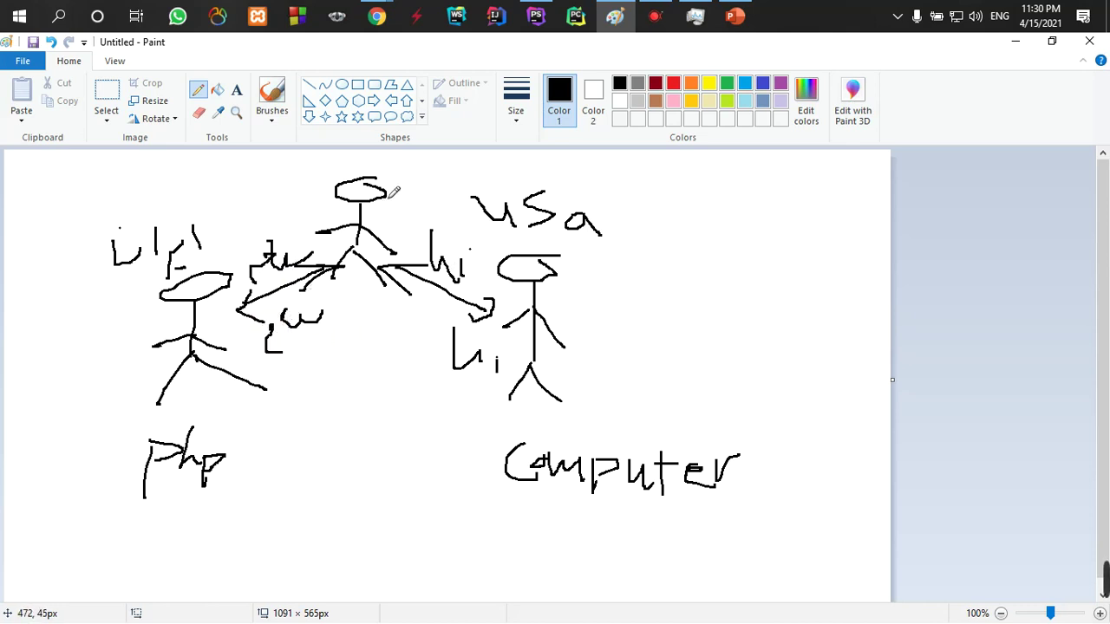
# Circle the middle figure, draw a downward arrow from it to the handwritten Persian word "مفسر", and add a check mark.
pyautogui.moveTo(405, 206)
pyautogui.mouseDown()
pyautogui.moveTo(373, 183)
pyautogui.moveTo(328, 259)
pyautogui.moveTo(409, 215)
pyautogui.mouseUp()
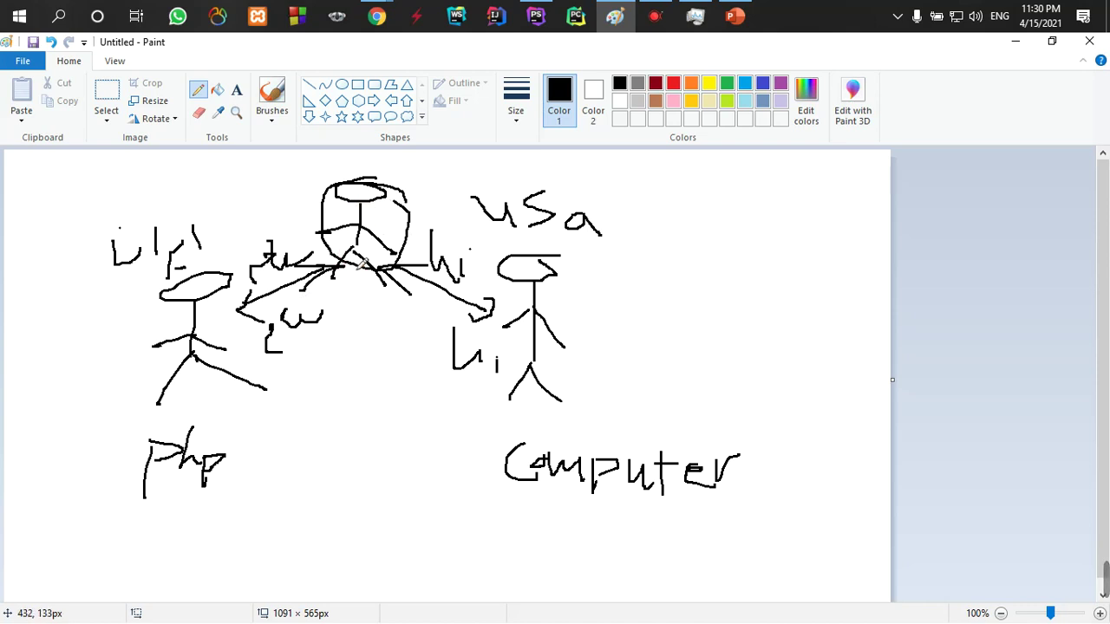
pyautogui.moveTo(365, 265)
pyautogui.mouseDown()
pyautogui.moveTo(373, 340)
pyautogui.moveTo(381, 328)
pyautogui.moveTo(358, 331)
pyautogui.mouseUp()
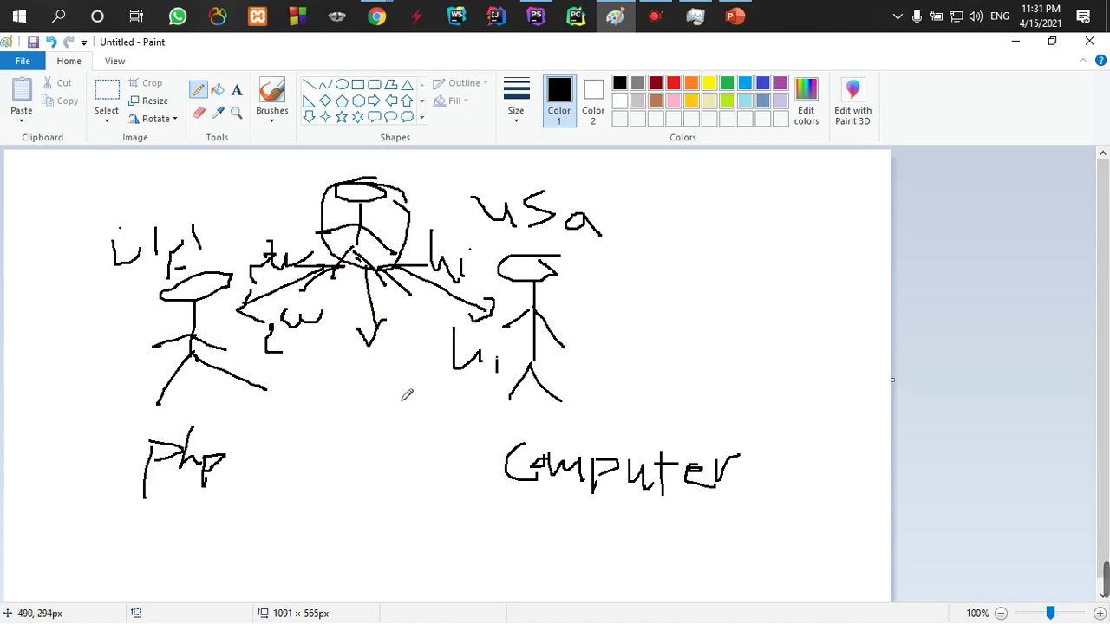
pyautogui.moveTo(403, 399)
pyautogui.mouseDown()
pyautogui.moveTo(419, 397)
pyautogui.moveTo(295, 398)
pyautogui.moveTo(290, 413)
pyautogui.mouseUp()
pyautogui.click(378, 370)
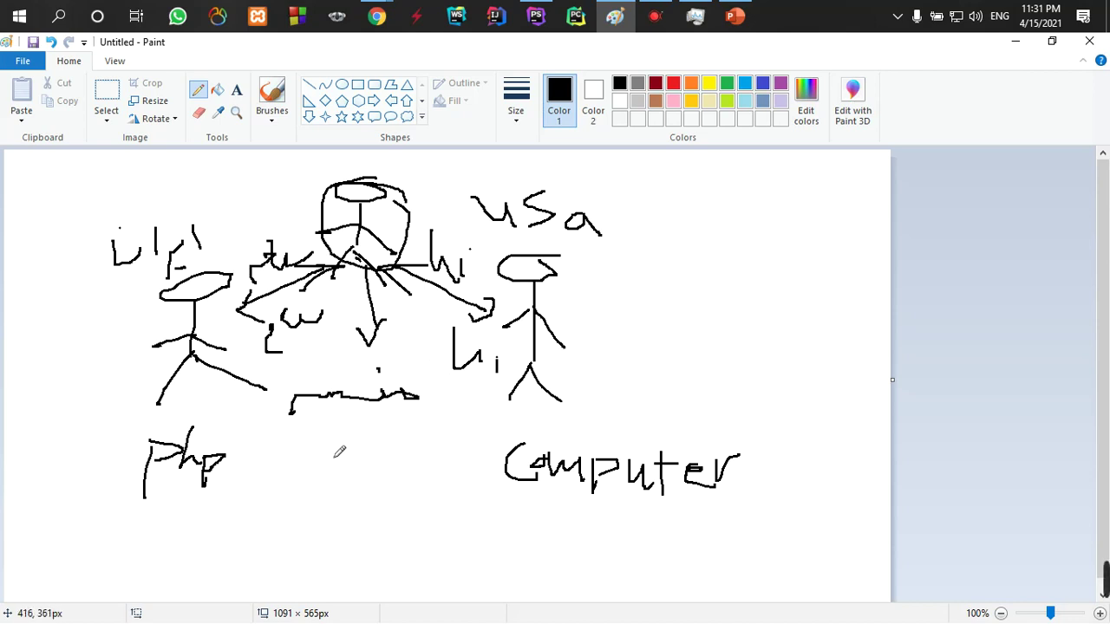
pyautogui.moveTo(316, 446)
pyautogui.mouseDown()
pyautogui.moveTo(342, 471)
pyautogui.moveTo(390, 379)
pyautogui.mouseUp()
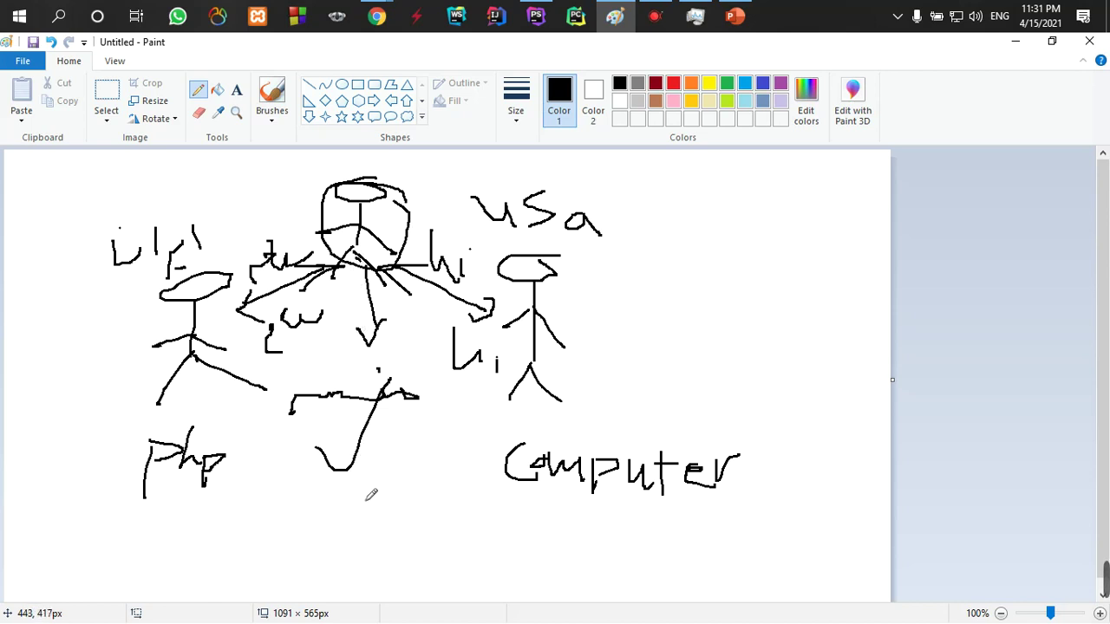
# Add a text block below the check mark reading "xampp" and, on a second line, "wamp".
pyautogui.click(236, 89)
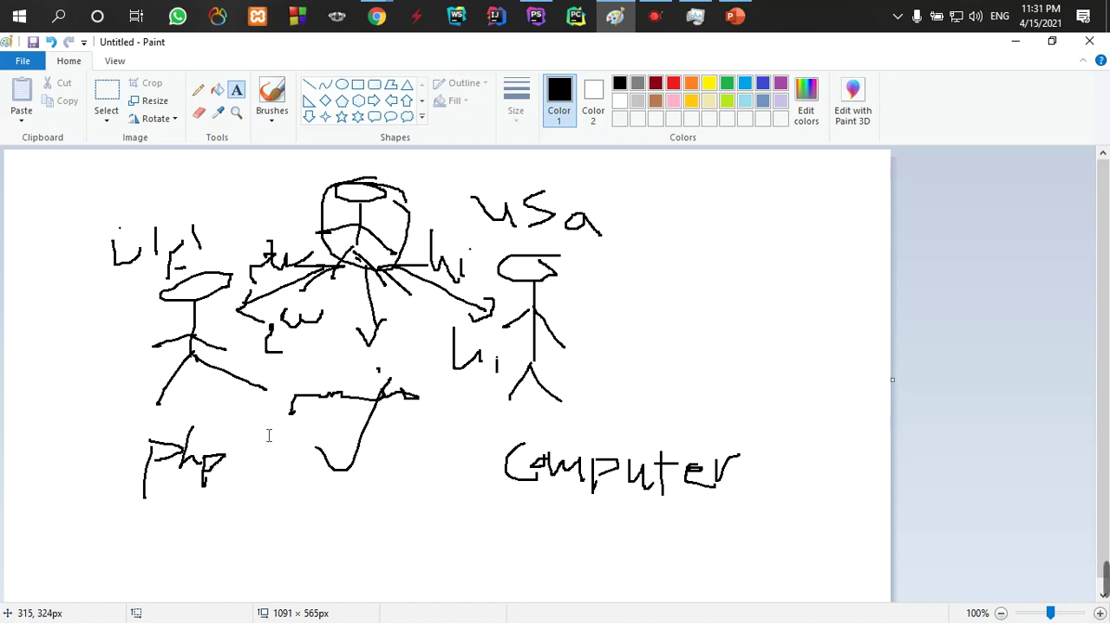
pyautogui.click(328, 501)
pyautogui.write('xammp')
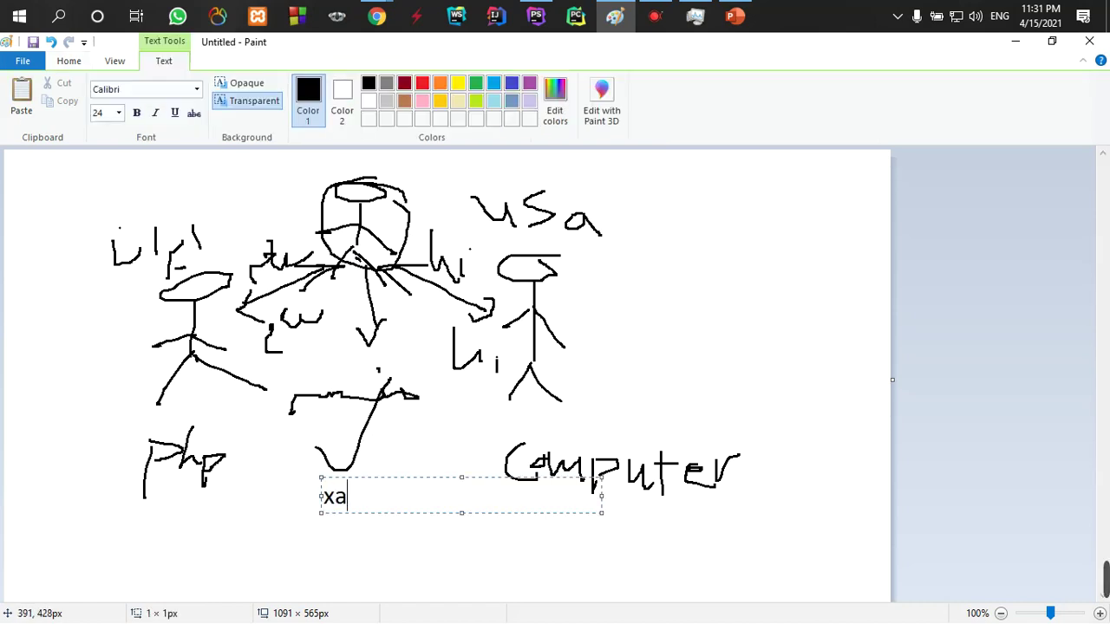
pyautogui.press('BackSpace')
pyautogui.press('BackSpace')
pyautogui.write('p')
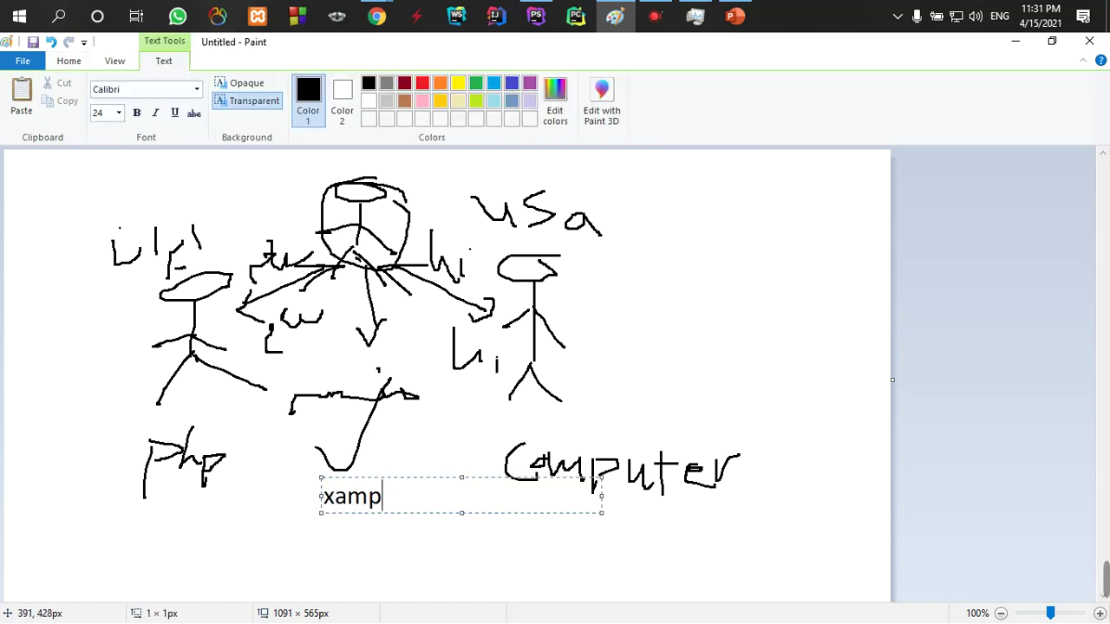
pyautogui.write('p')
pyautogui.press('Return')
pyautogui.write('wamp')
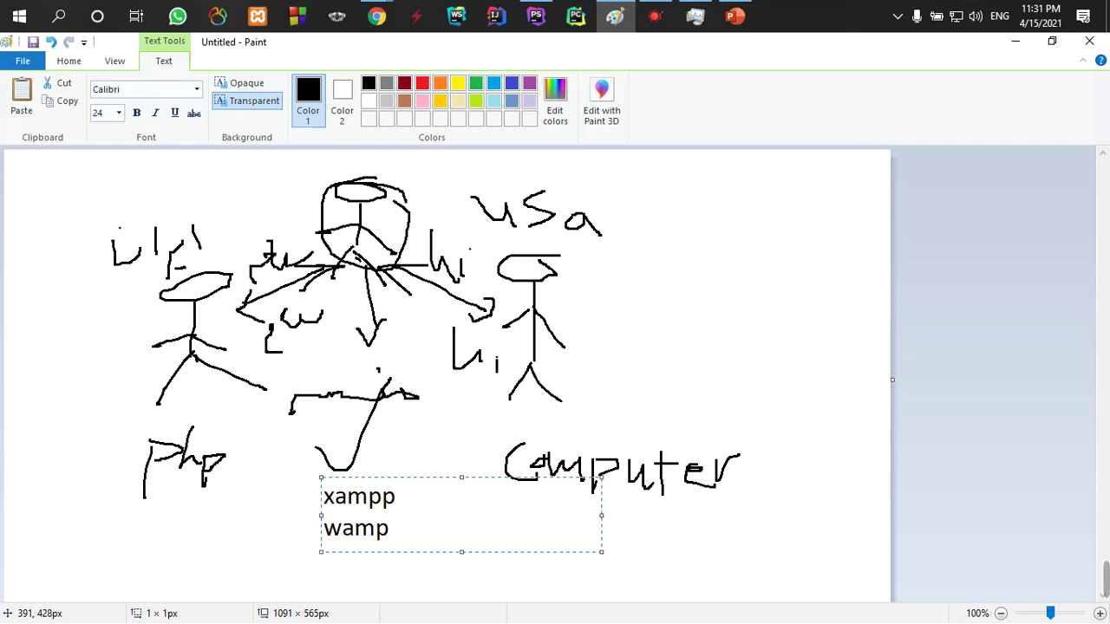
pyautogui.doubleClick(390, 503)
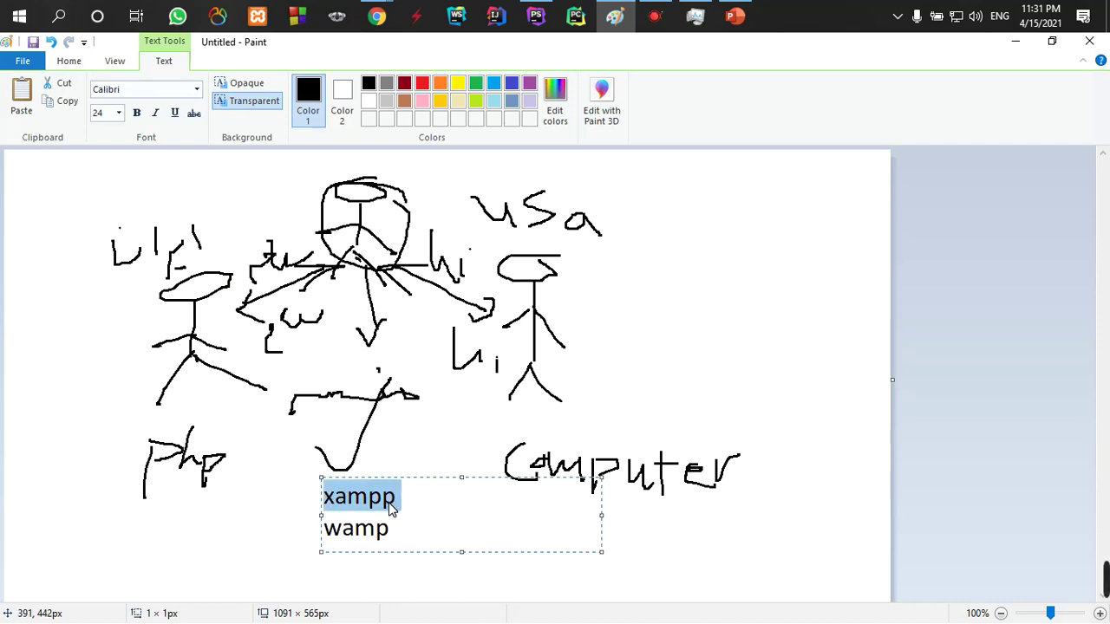
pyautogui.click(670, 545)
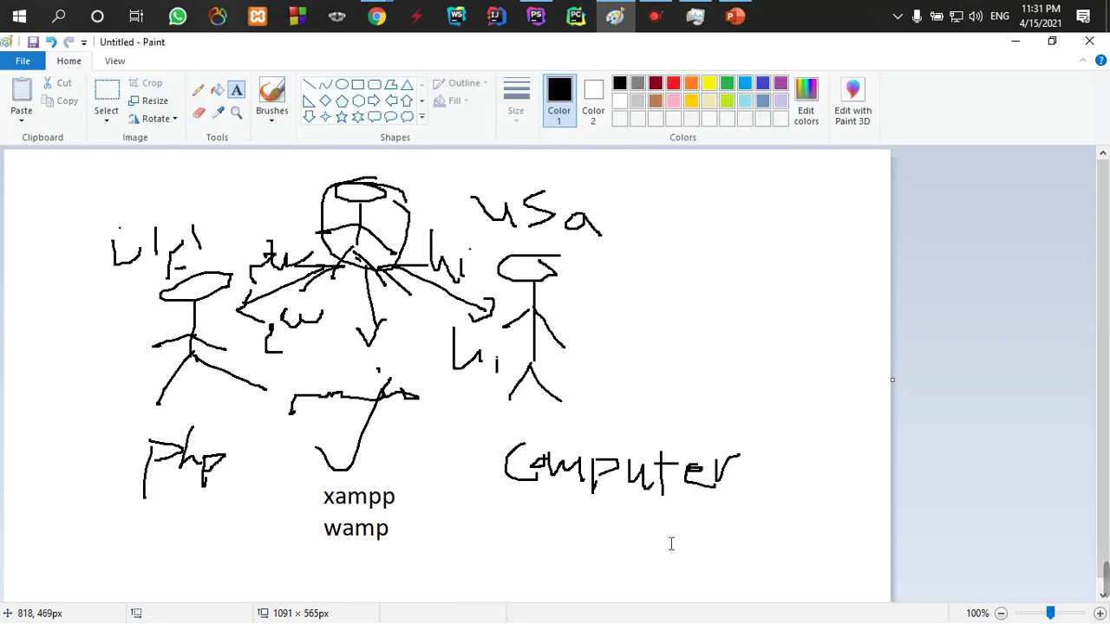
# Add a text box beside "xampp" reading "apache , mysql , phpini ,htaccess , ...".
pyautogui.moveTo(424, 503); pyautogui.dragTo(426, 515)
pyautogui.click(426, 515)
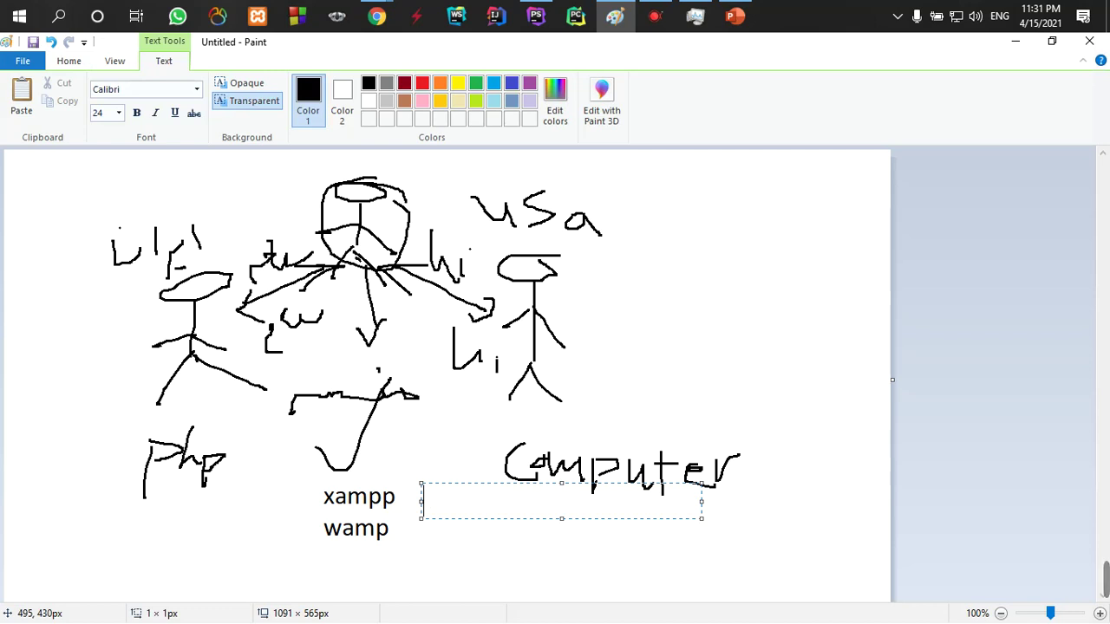
pyautogui.write('apach')
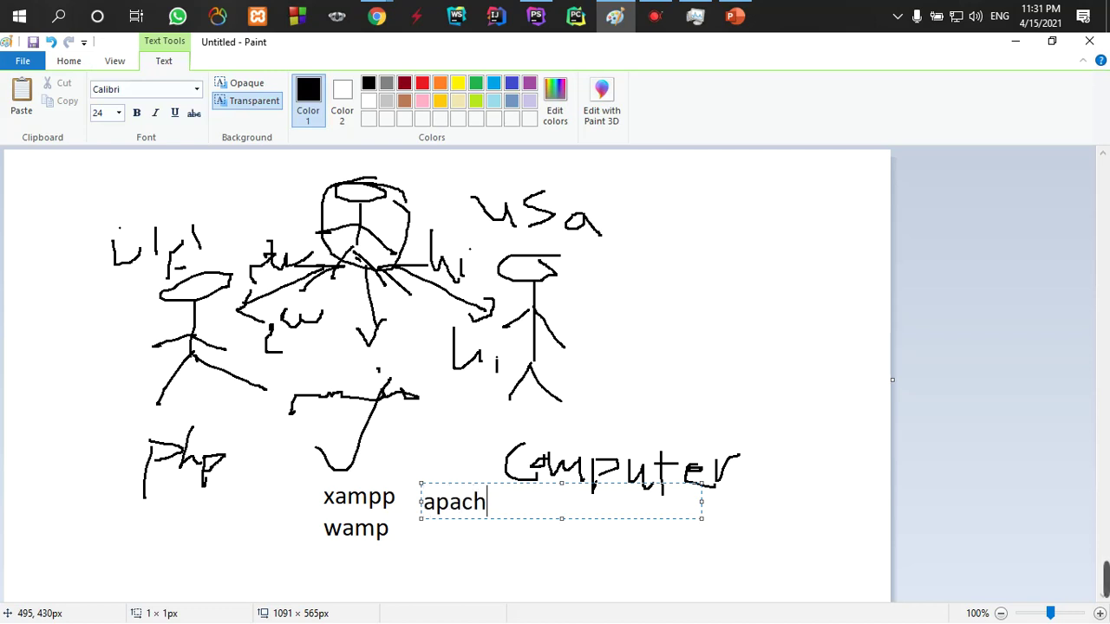
pyautogui.write('e , mysql')
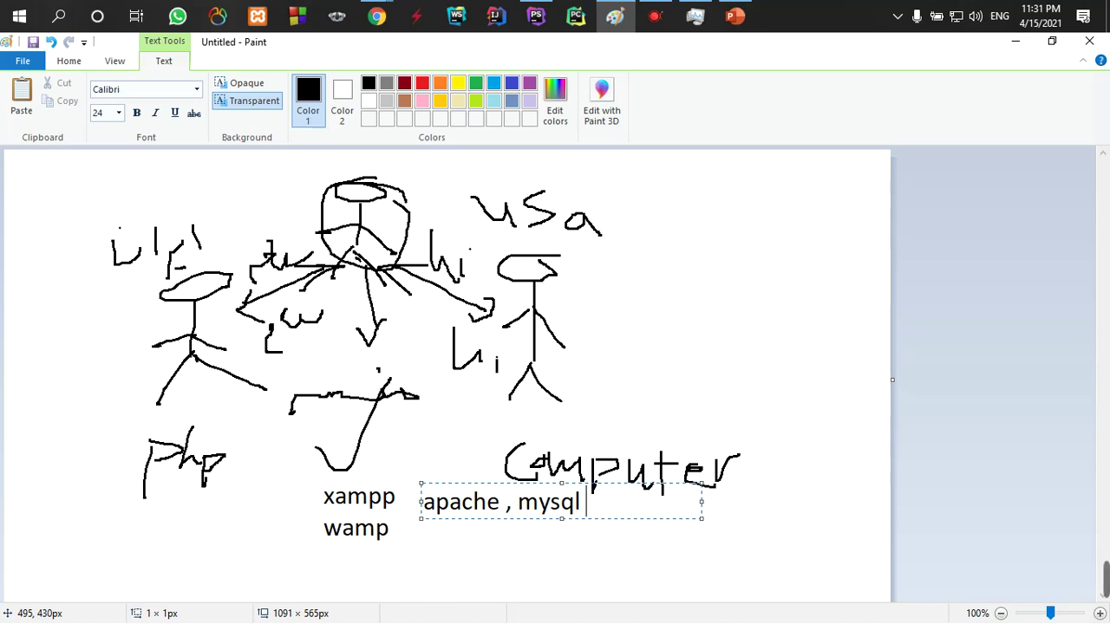
pyautogui.write(' , phpini')
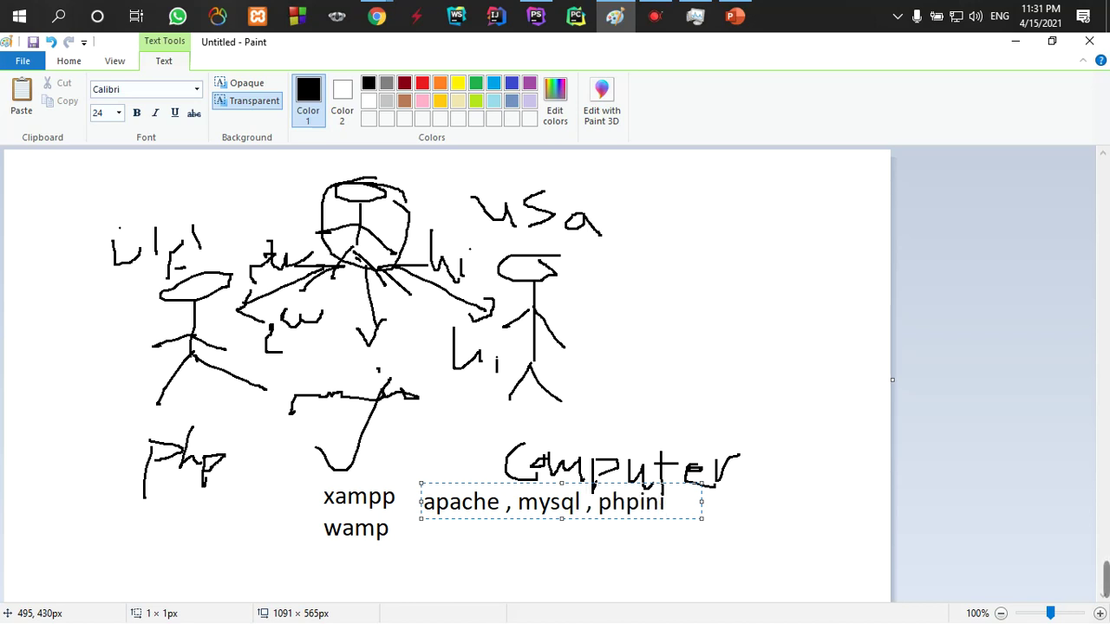
pyautogui.write(' ,htdo')
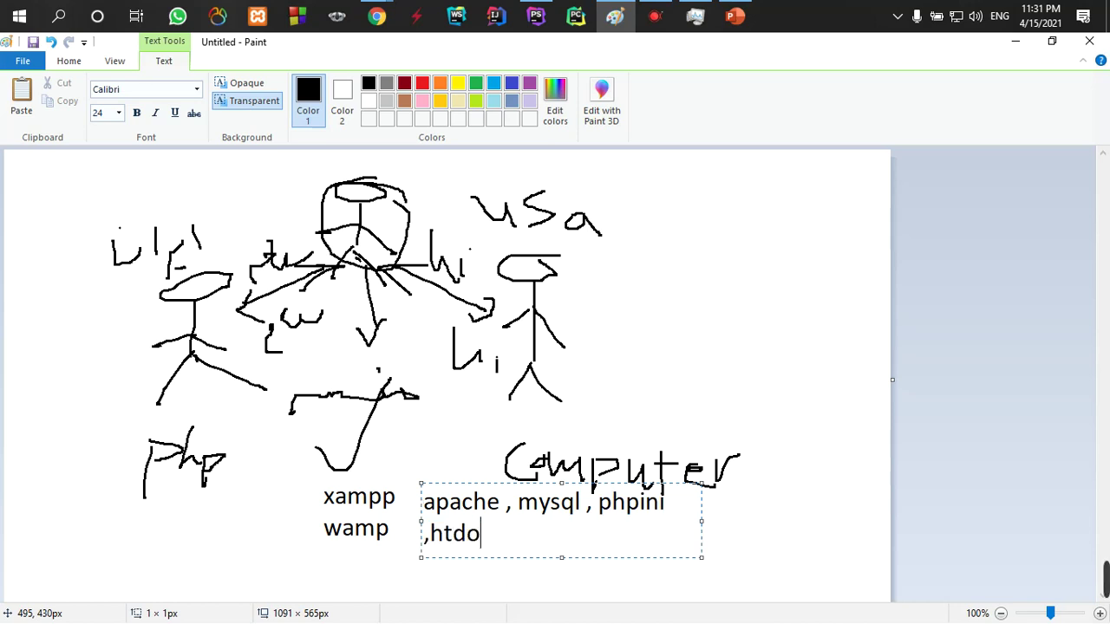
pyautogui.press('BackSpace')
pyautogui.press('BackSpace')
pyautogui.write('acces')
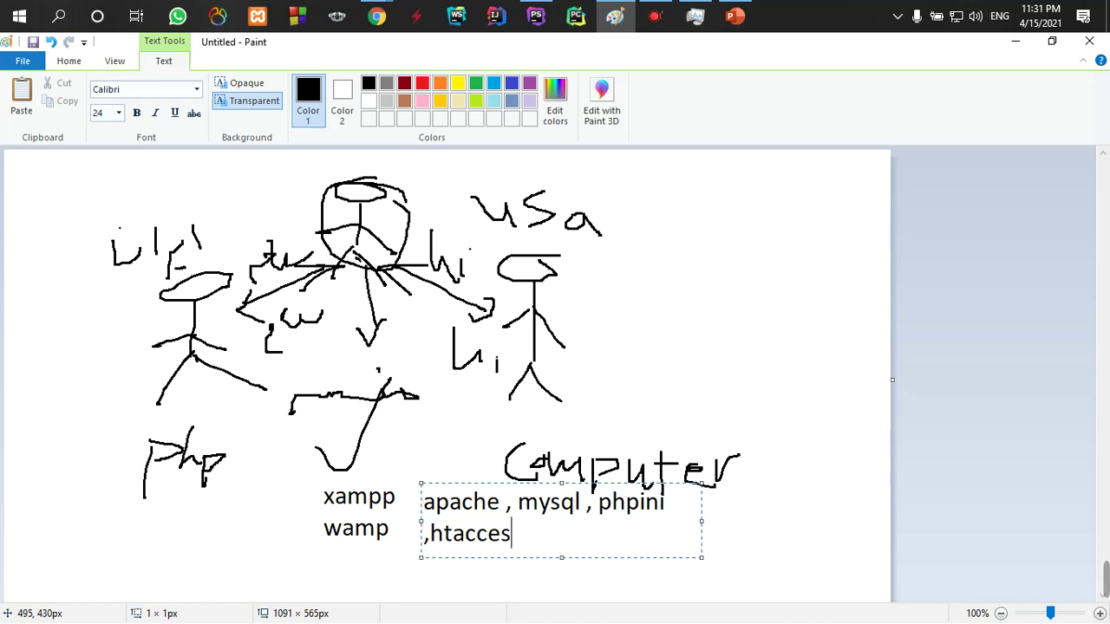
pyautogui.write('s , ...')
# Highlight the word "apache" in the new text box to point it out.
pyautogui.press('Up')
pyautogui.press('Left')
pyautogui.press('Left')
pyautogui.press('Left')
pyautogui.press('Left')
pyautogui.press('Left')
pyautogui.press('Left')
pyautogui.press('Left')
pyautogui.press('Right')
pyautogui.hotkey('shift', 'Left')
pyautogui.hotkey('shift', 'Left')
pyautogui.hotkey('shift', 'Left')
pyautogui.hotkey('shift', 'Left')
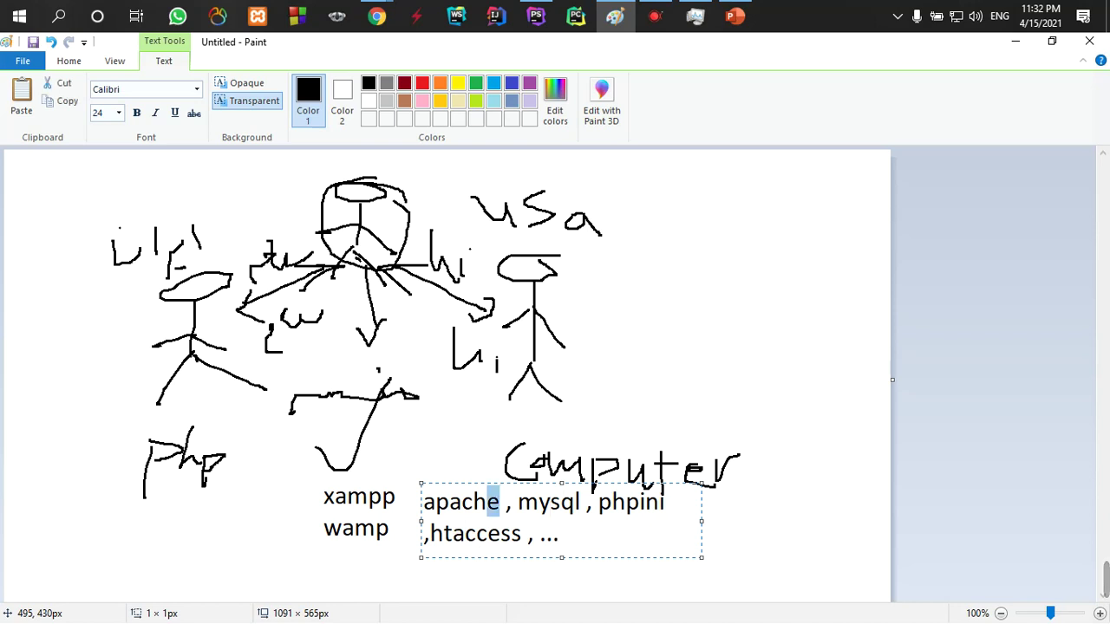
pyautogui.hotkey('shift', 'Left')
pyautogui.hotkey('shift', 'Left')
pyautogui.press('Right')
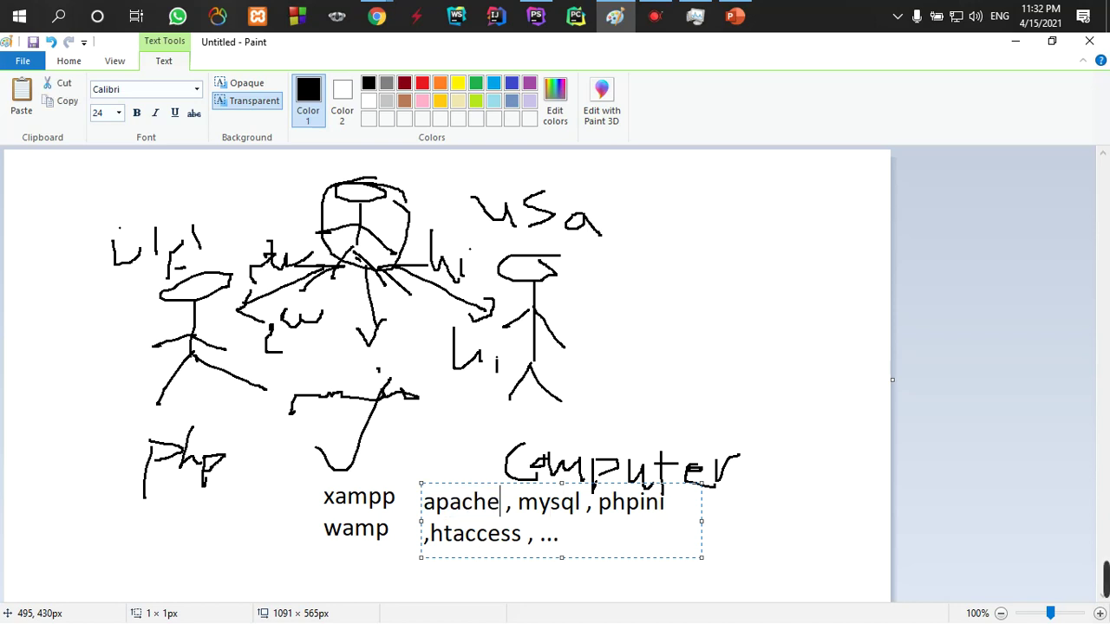
# Highlight the word "mysql" in the text box's first line.
pyautogui.hotkey('shift', 'Right')
pyautogui.hotkey('shift', 'Right')
pyautogui.hotkey('shift', 'Right')
pyautogui.hotkey('shift', 'Right')
pyautogui.hotkey('shift', 'Right')
pyautogui.hotkey('shift', 'Right')
pyautogui.hotkey('shift', 'Right')
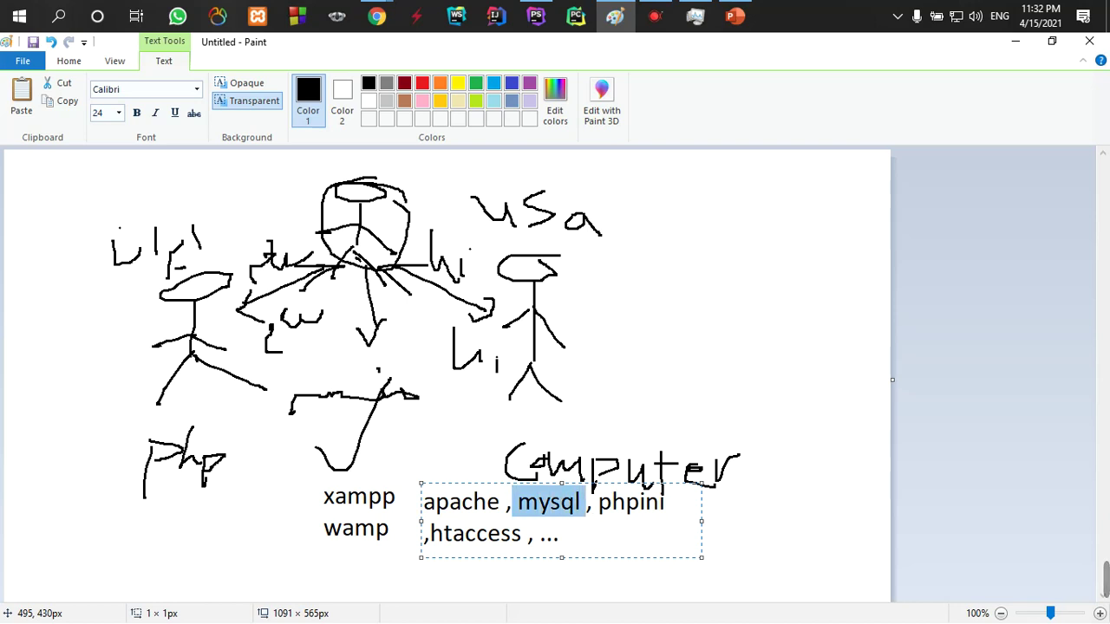
pyautogui.press('Right')
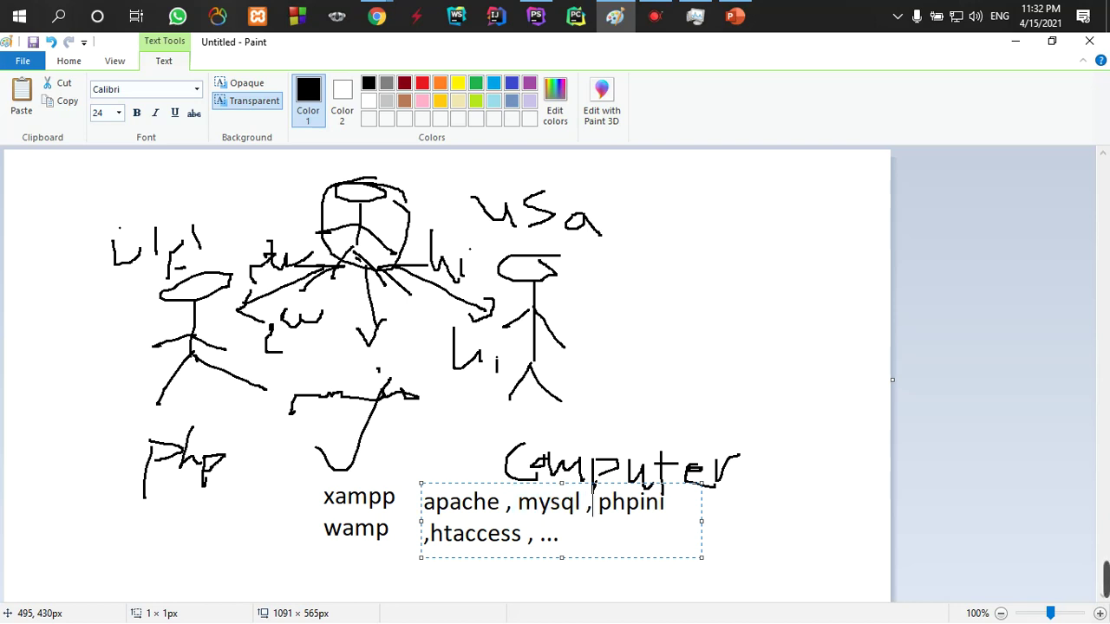
# Highlight the word "phpini" at the end of the text box's first line.
pyautogui.hotkey('shift', 'Right')
pyautogui.hotkey('shift', 'Right')
pyautogui.hotkey('shift', 'Right')
pyautogui.hotkey('shift', 'Right')
pyautogui.hotkey('shift', 'Right')
pyautogui.hotkey('shift', 'Right')
pyautogui.hotkey('shift', 'Right')
pyautogui.hotkey('shift', 'Right')
pyautogui.hotkey('shift', 'Left')
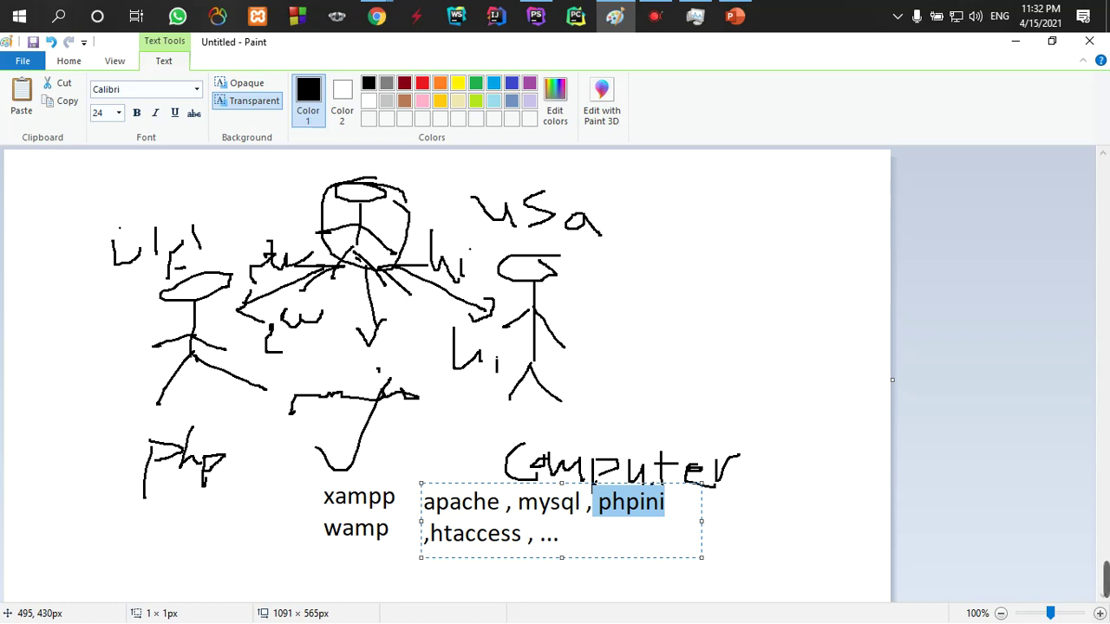
pyautogui.press('Right')
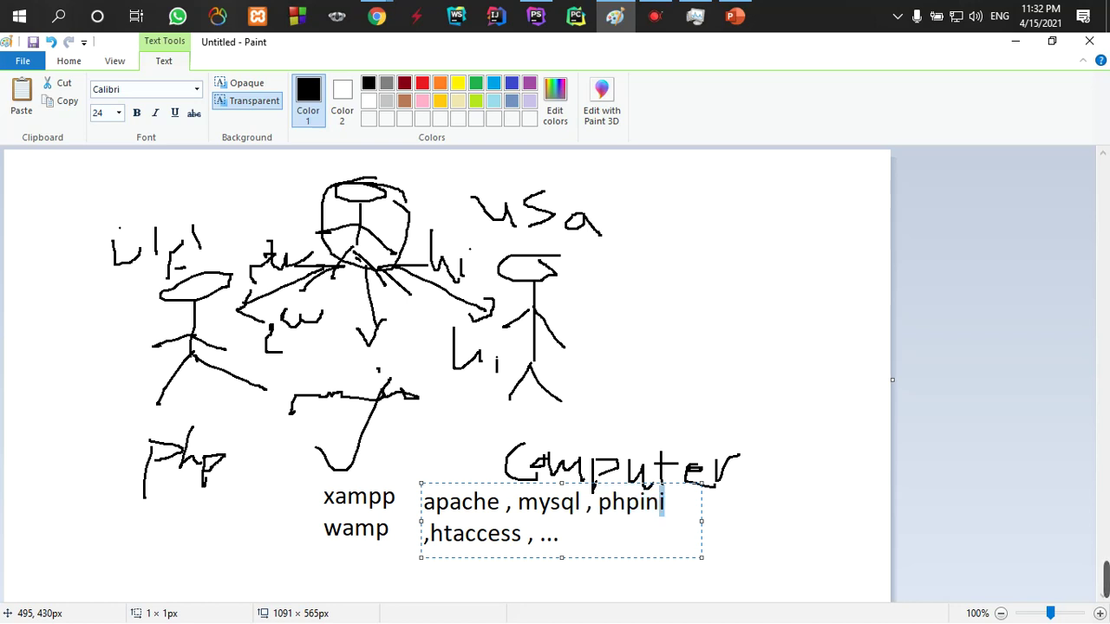
pyautogui.hotkey('shift', 'Left')
pyautogui.hotkey('shift', 'Left')
pyautogui.hotkey('shift', 'Left')
pyautogui.hotkey('shift', 'Left')
pyautogui.hotkey('shift', 'Left')
pyautogui.hotkey('shift', 'Left')
pyautogui.hotkey('shift', 'Left')
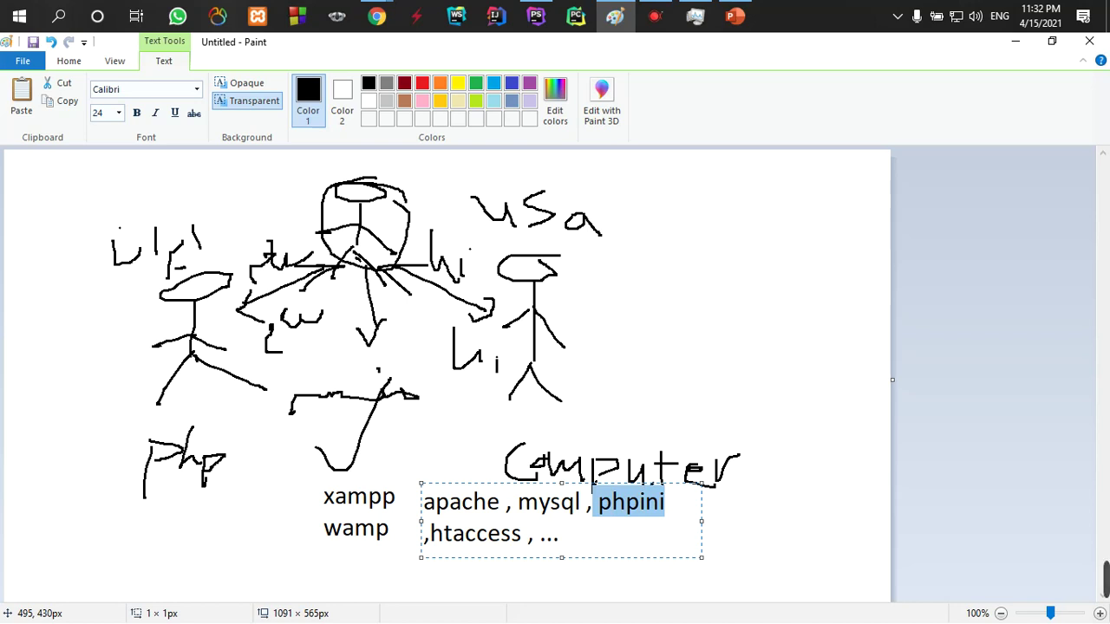
# Highlight the word "htaccess" in the text box's second line and finish the text entry.
pyautogui.press('Down')
pyautogui.press('Left')
pyautogui.press('Left')
pyautogui.press('Left')
pyautogui.hotkey('shift', 'Left')
pyautogui.hotkey('shift', 'Left')
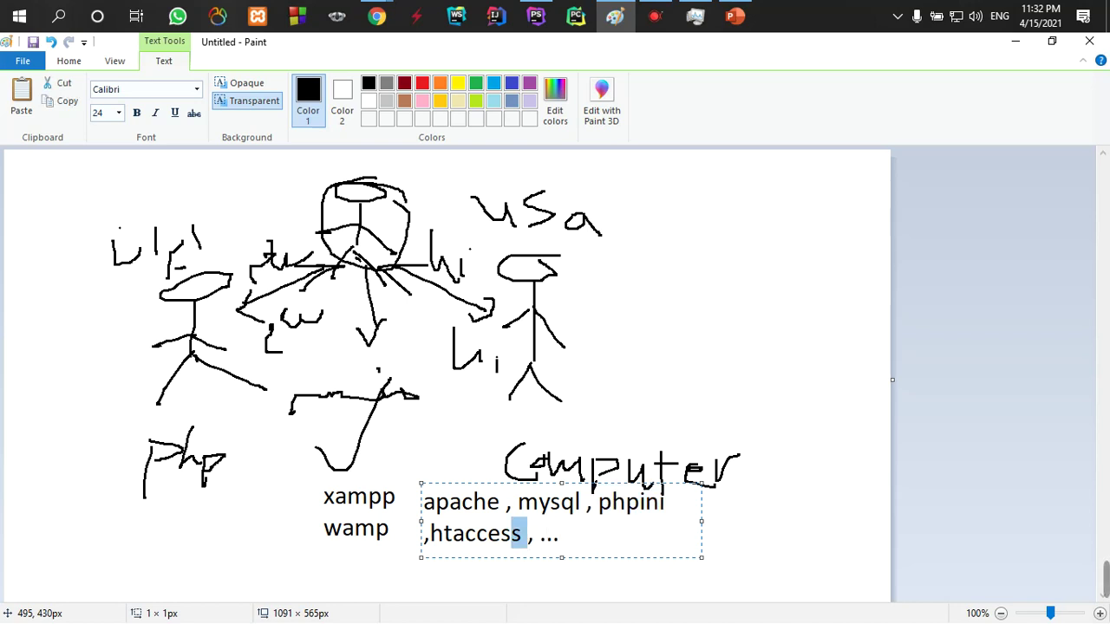
pyautogui.hotkey('shift', 'Left')
pyautogui.hotkey('shift', 'Left')
pyautogui.hotkey('shift', 'Left')
pyautogui.hotkey('shift', 'Left')
pyautogui.hotkey('shift', 'Left')
pyautogui.hotkey('shift', 'Left')
pyautogui.hotkey('shift', 'Left')
pyautogui.hotkey('shift', 'Left')
pyautogui.hotkey('shift', 'Right')
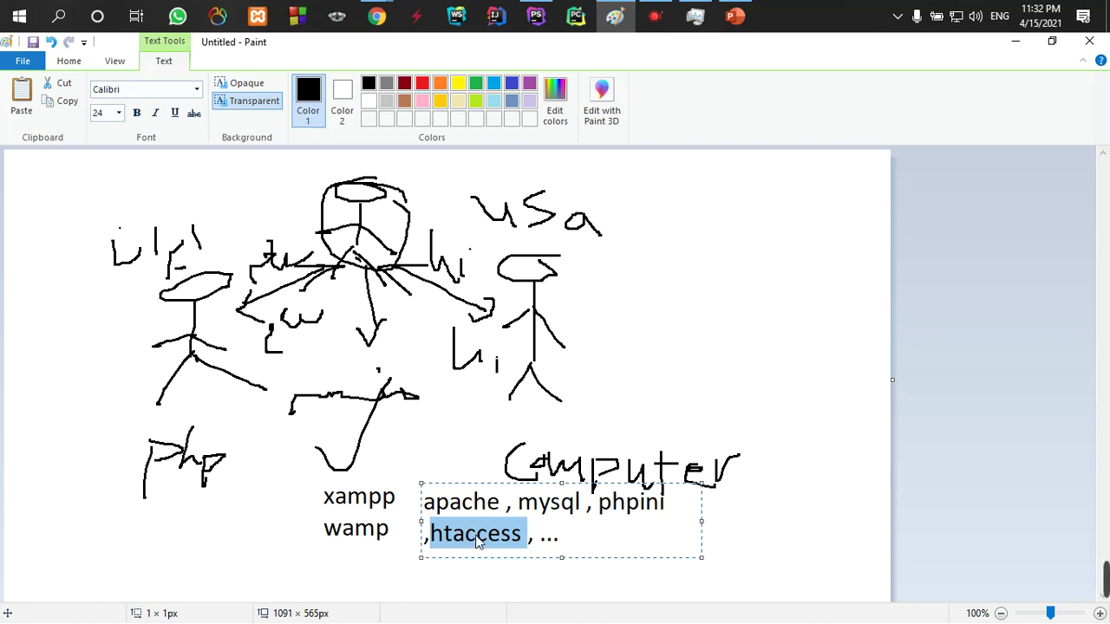
pyautogui.click(499, 472)
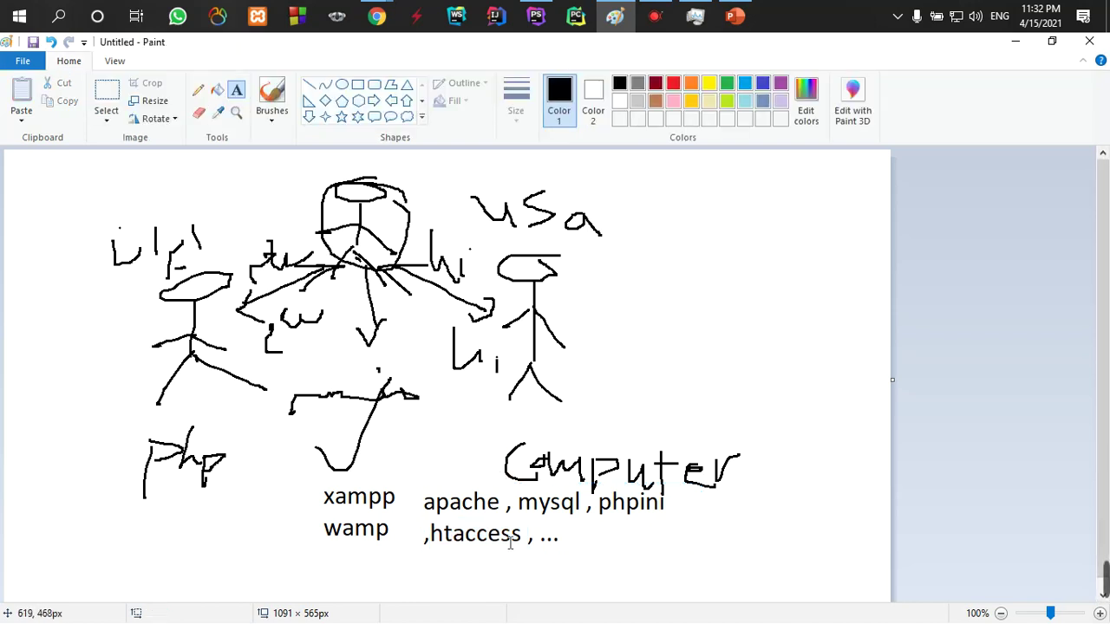
pyautogui.moveTo(523, 544); pyautogui.dragTo(469, 542)
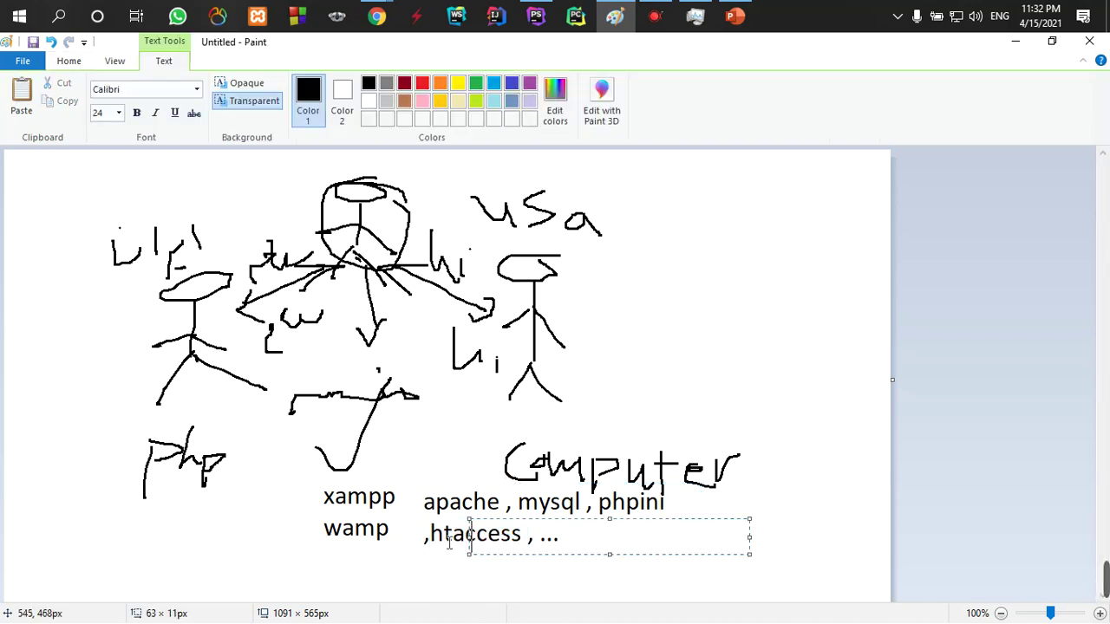
pyautogui.click(449, 543)
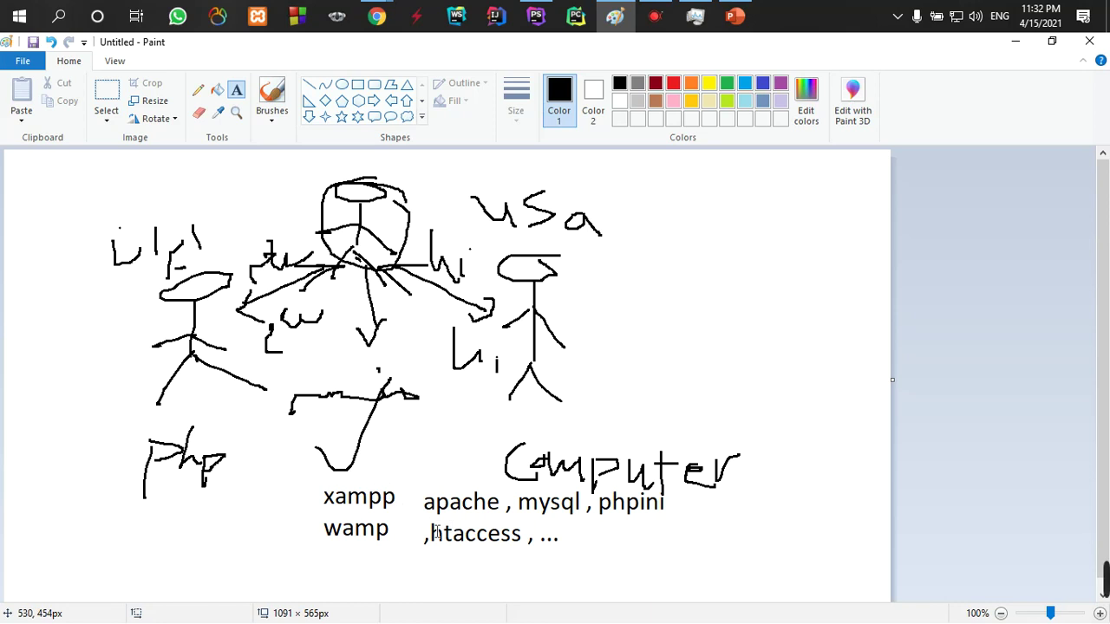
# Switch to the Chrome window with the MFT class and open google.com in a new tab.
pyautogui.moveTo(377, 16)
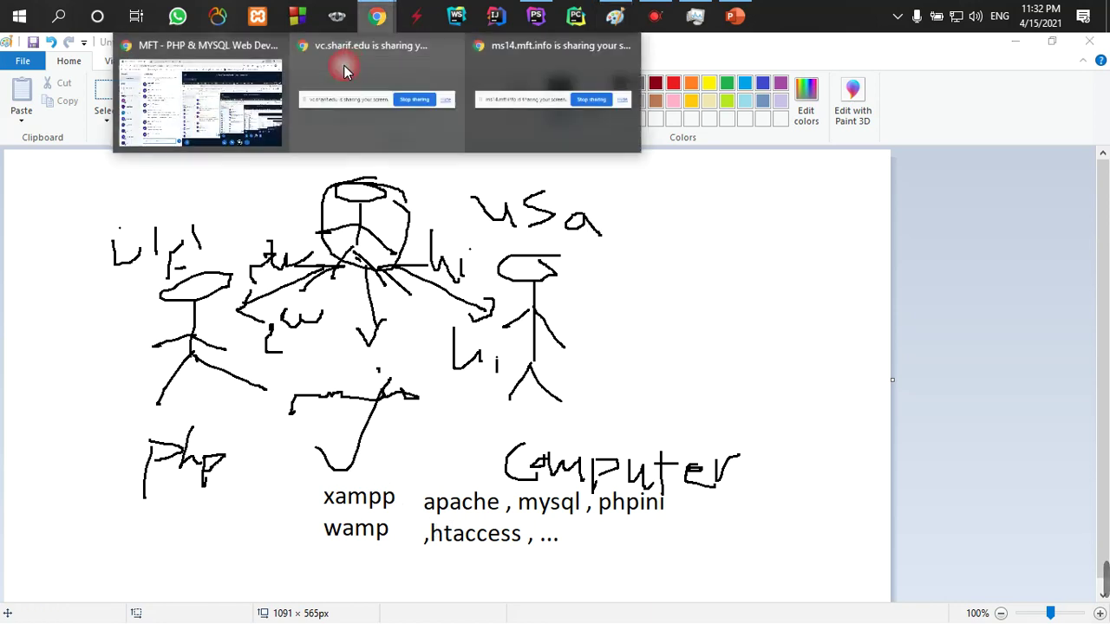
pyautogui.click(282, 100)
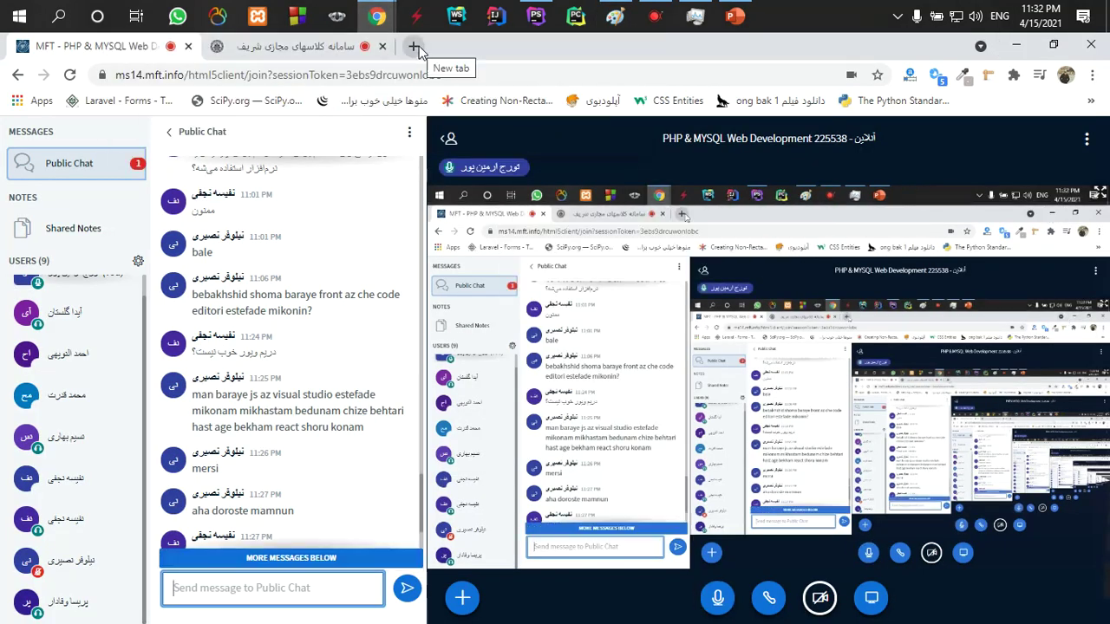
pyautogui.click(413, 46)
pyautogui.click(427, 79)
pyautogui.write('google.com')
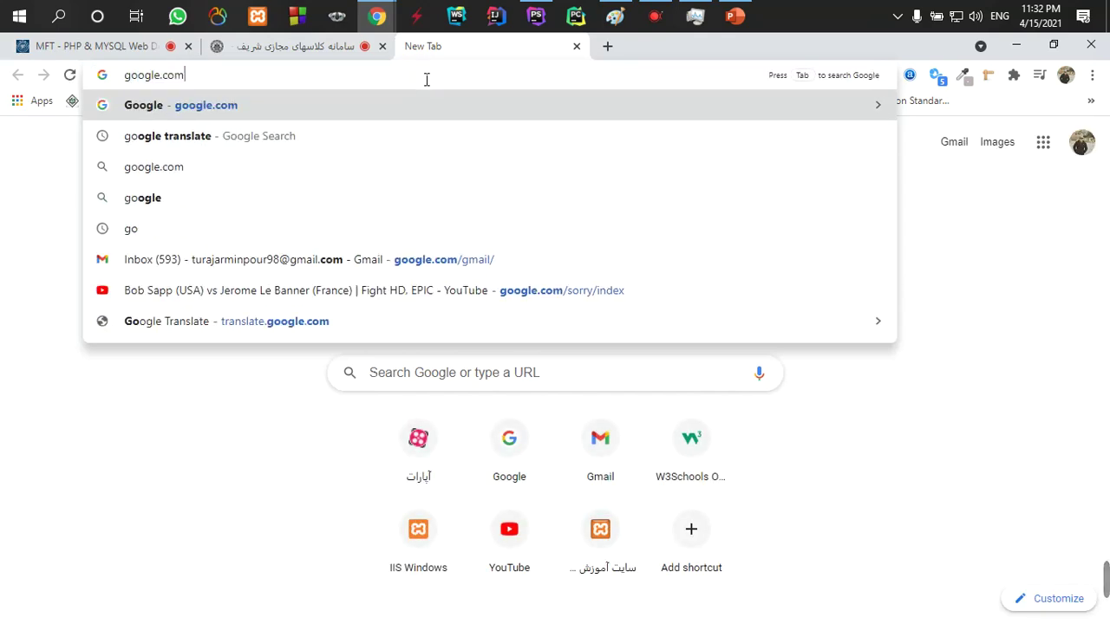
pyautogui.press('Return')
# Search Google for "xampp".
pyautogui.write('xsam')
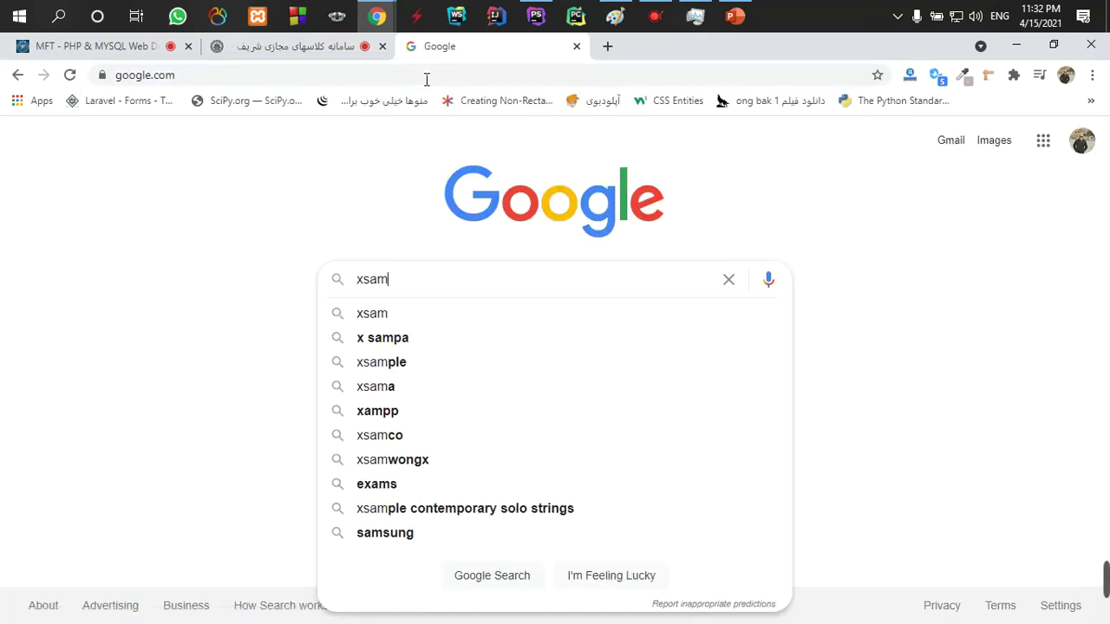
pyautogui.press('BackSpace')
pyautogui.press('BackSpace')
pyautogui.press('BackSpace')
pyautogui.write('ampp')
pyautogui.press('Return')
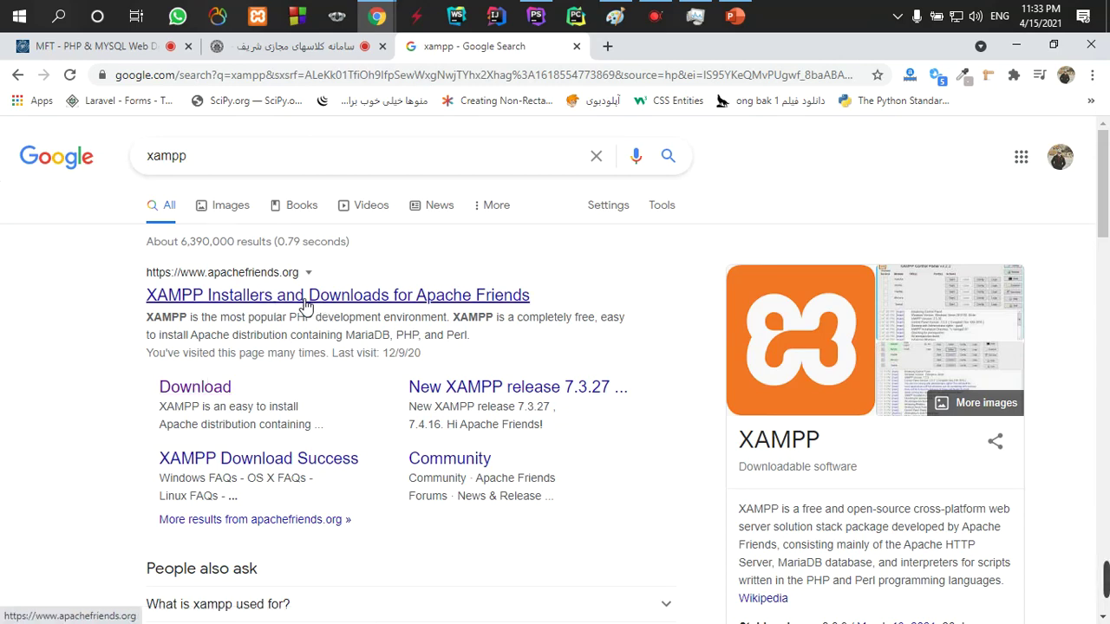
# Open the Apache Friends site from the results and download XAMPP for Windows 8.0.3 (PHP 8.0.3).
pyautogui.click(380, 300)
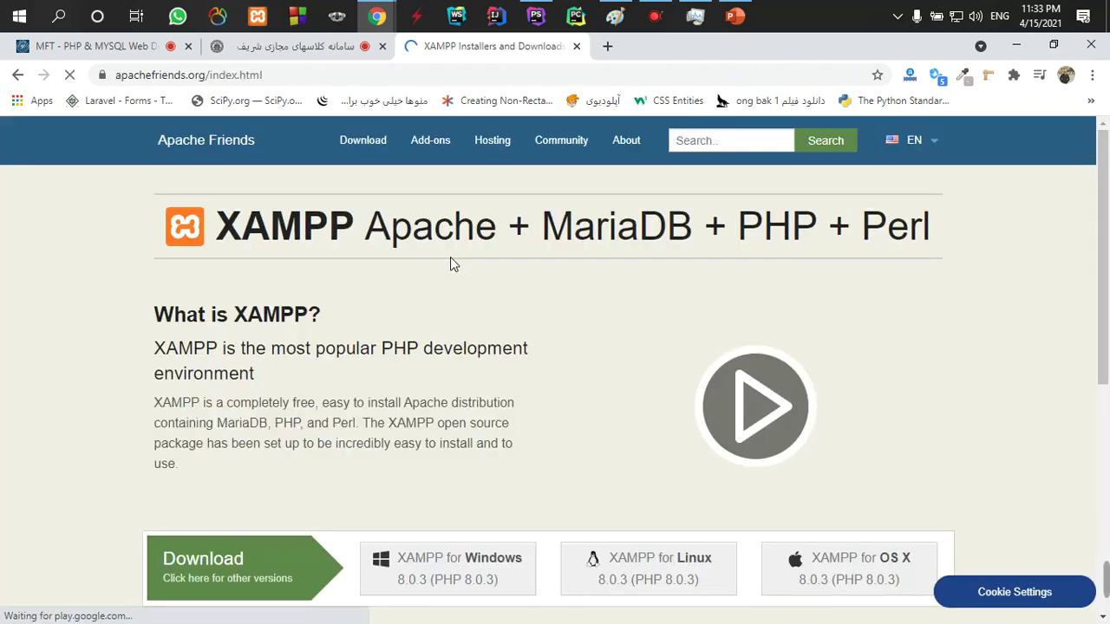
pyautogui.scroll(-2, 459, 265)
pyautogui.scroll(-1, 477, 264)
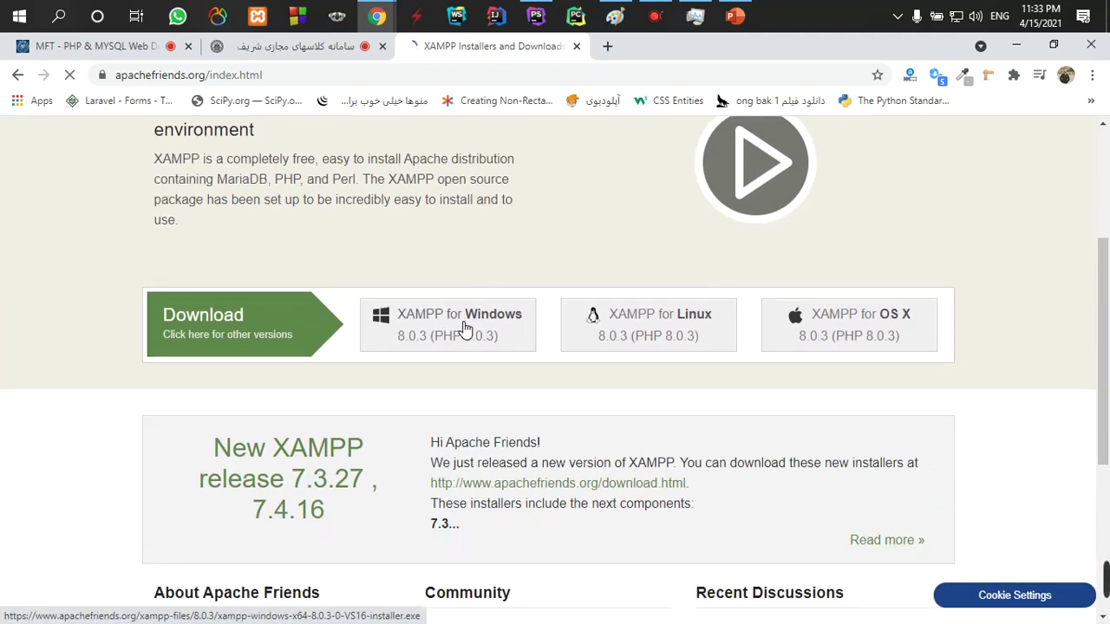
pyautogui.click(462, 329)
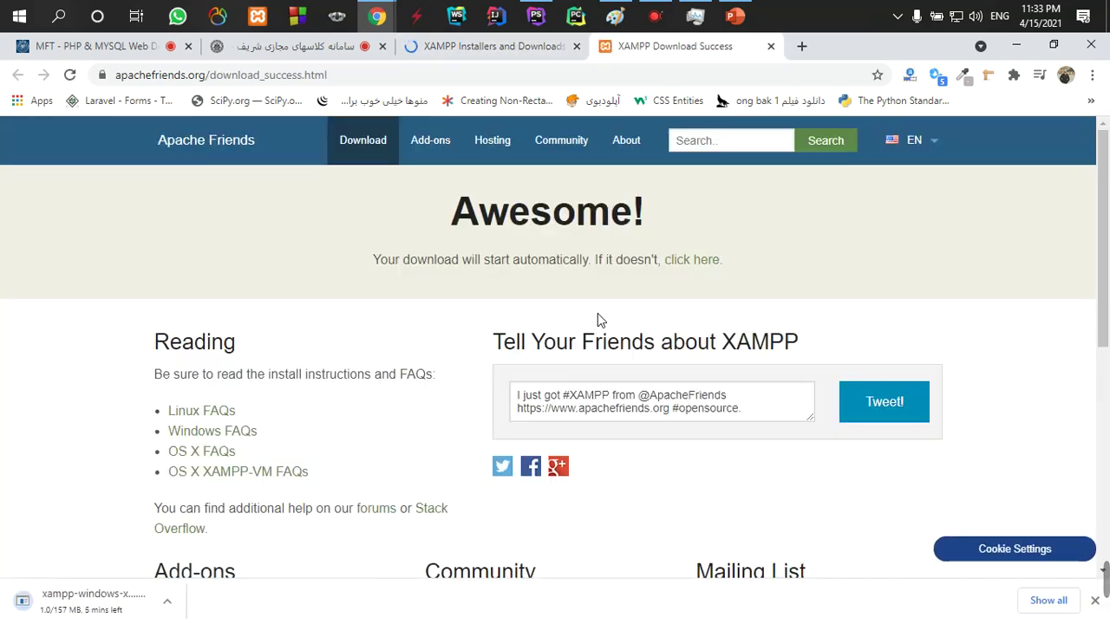
pyautogui.scroll(-3, 341, 374)
pyautogui.scroll(-2, 341, 375)
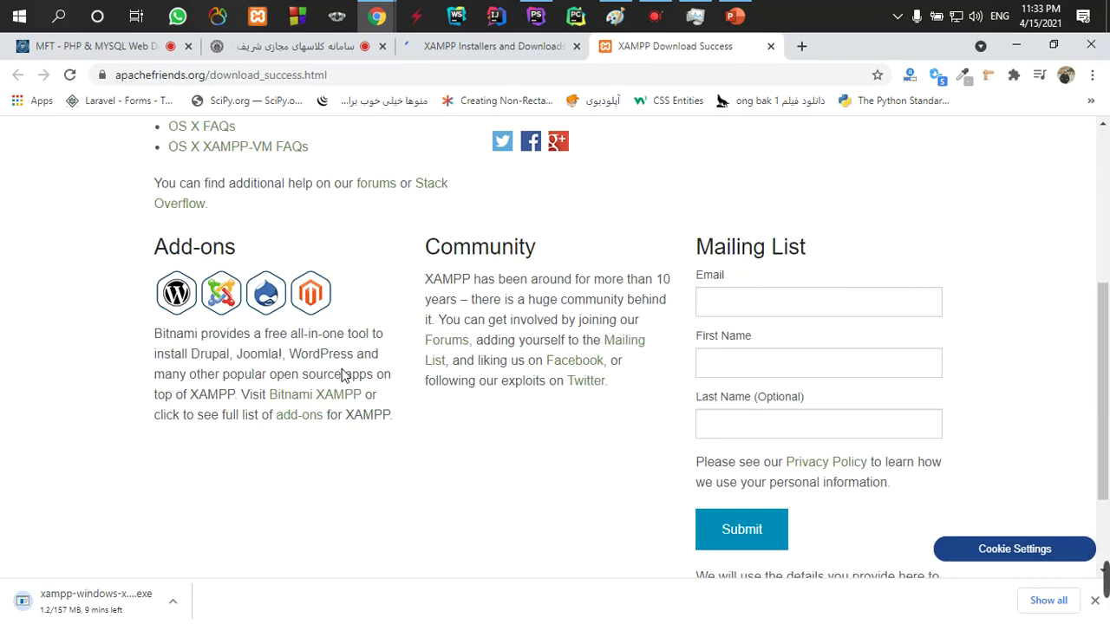
pyautogui.scroll(4, 347, 382)
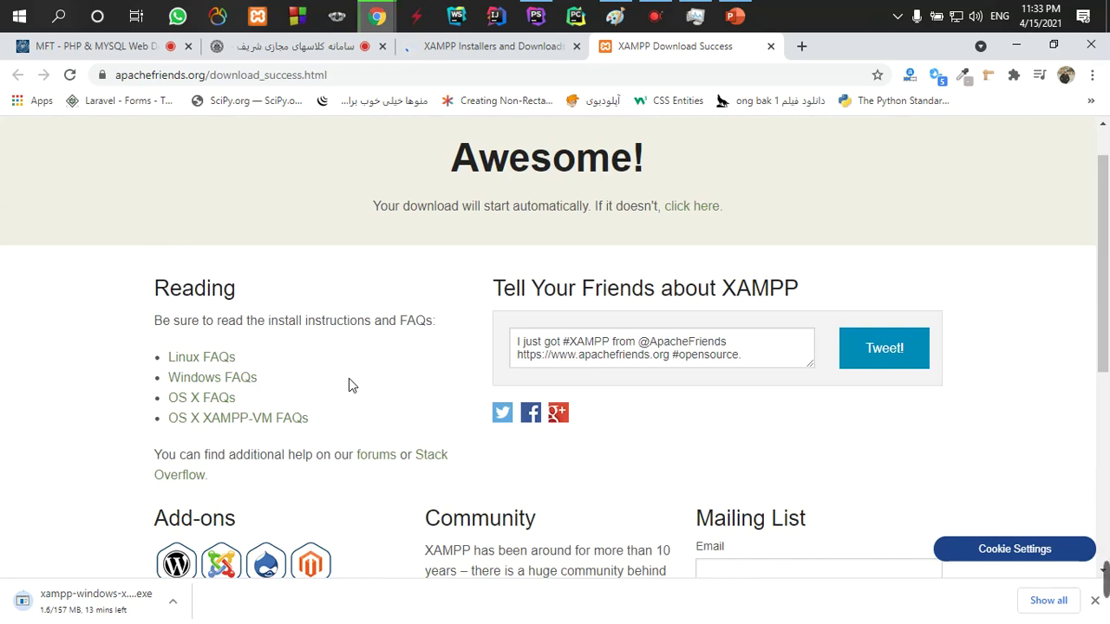
pyautogui.moveTo(1103, 590)
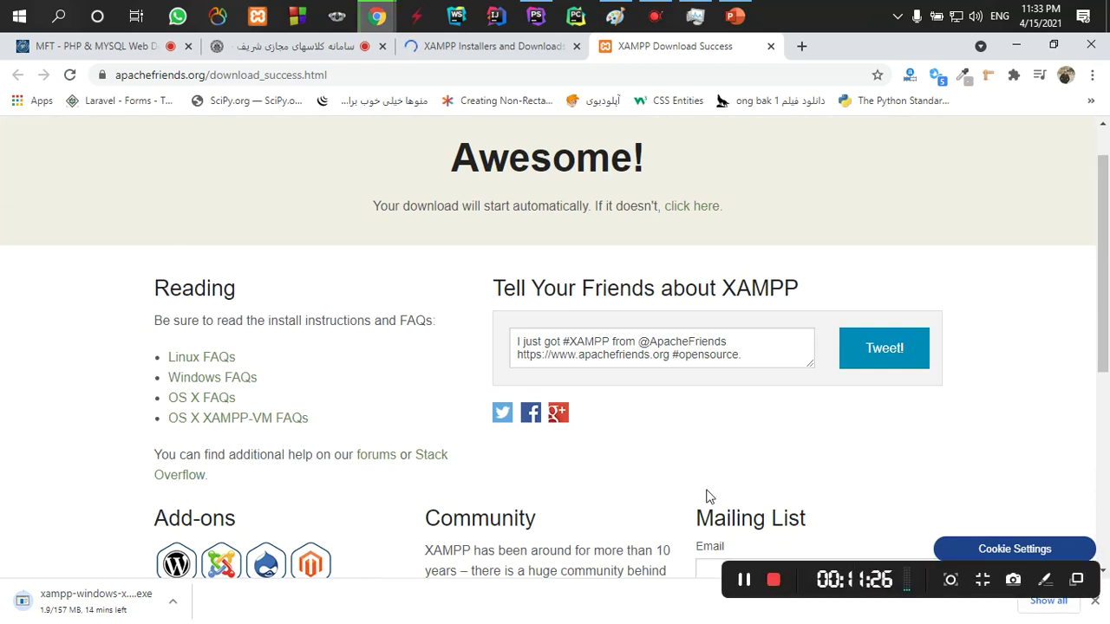
pyautogui.click(666, 424)
pyautogui.click(653, 17)
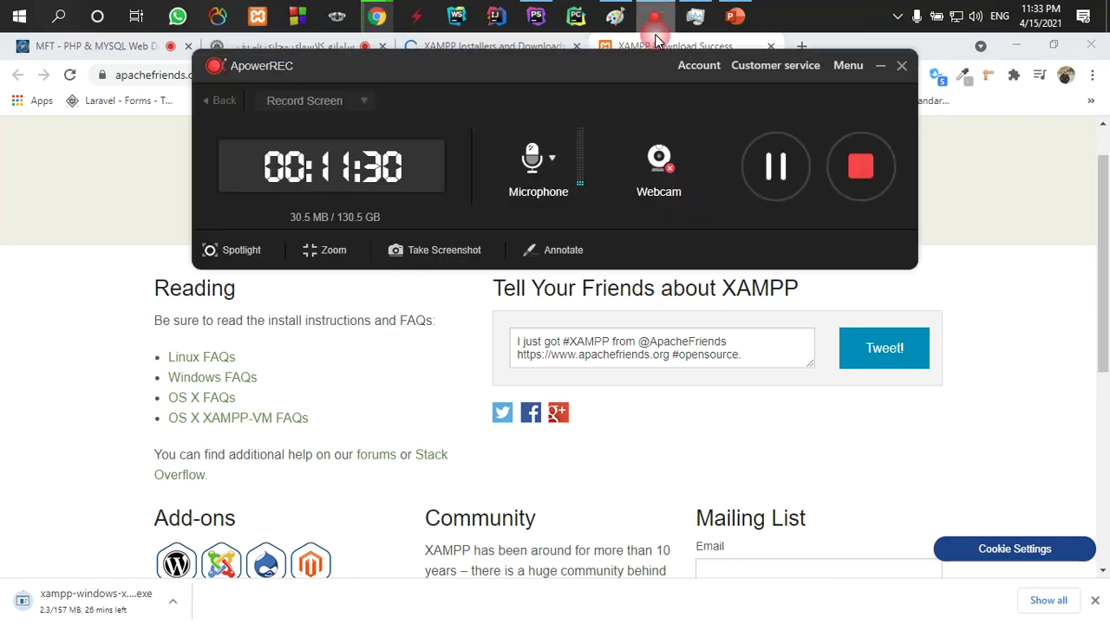
pyautogui.click(776, 167)
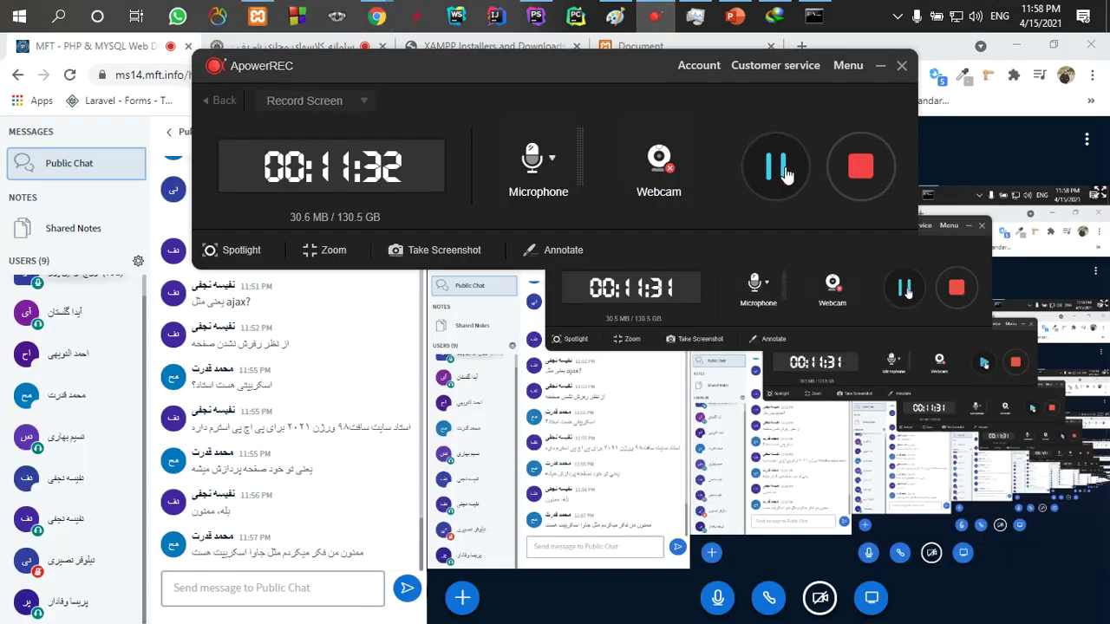
# Stop the Apache and MySQL modules in the XAMPP Control Panel, and close both it and the Command Prompt.
pyautogui.click(1017, 44)
pyautogui.click(882, 68)
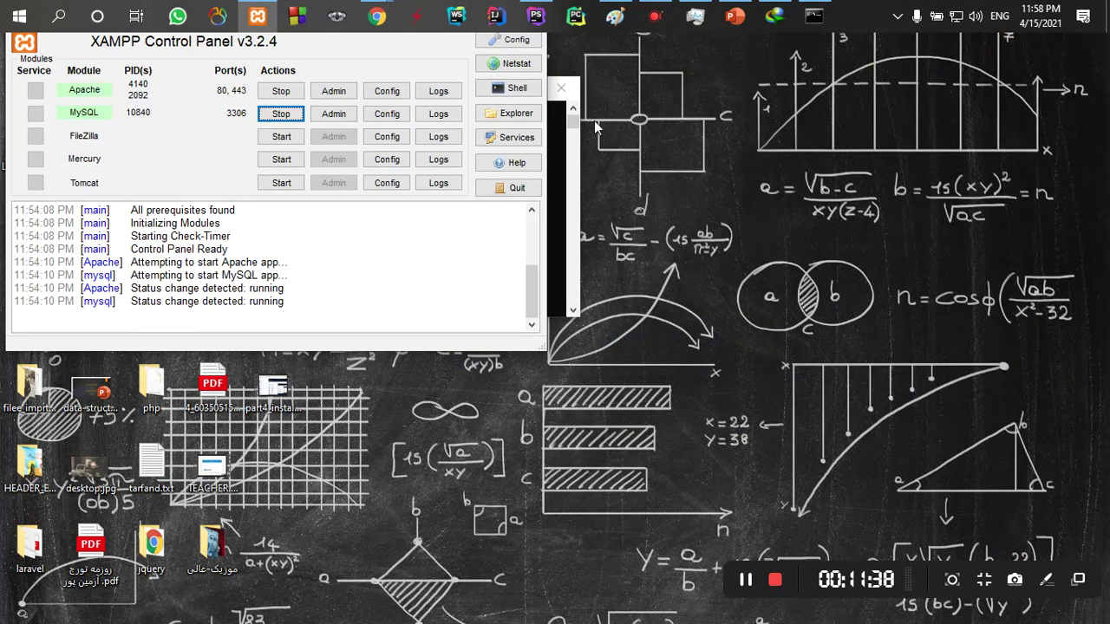
pyautogui.rightClick(258, 16)
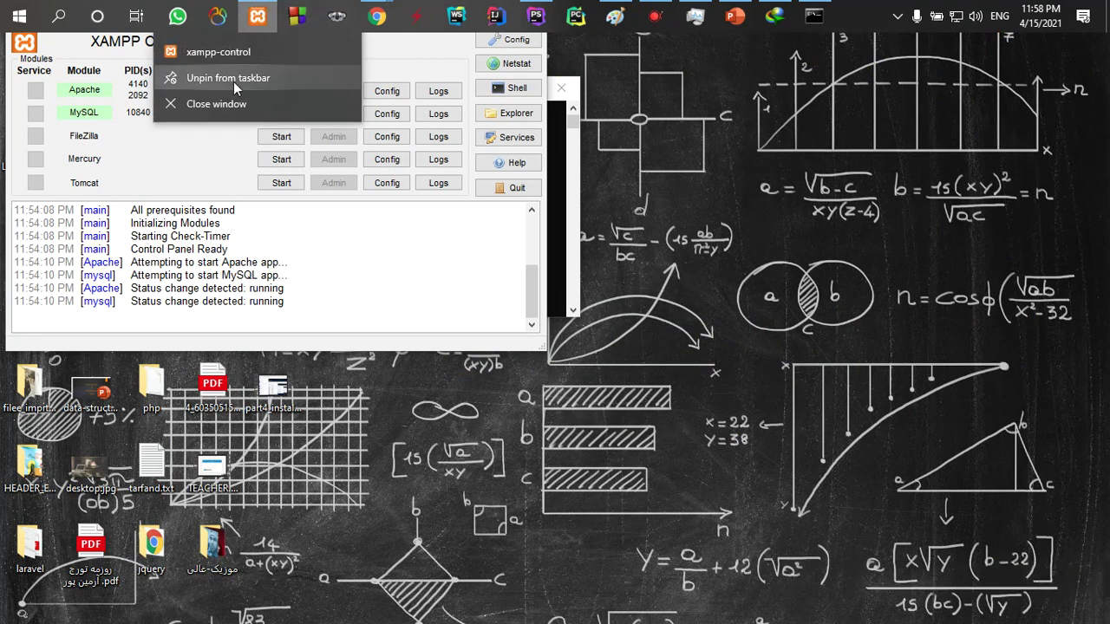
pyautogui.click(440, 87)
pyautogui.click(281, 91)
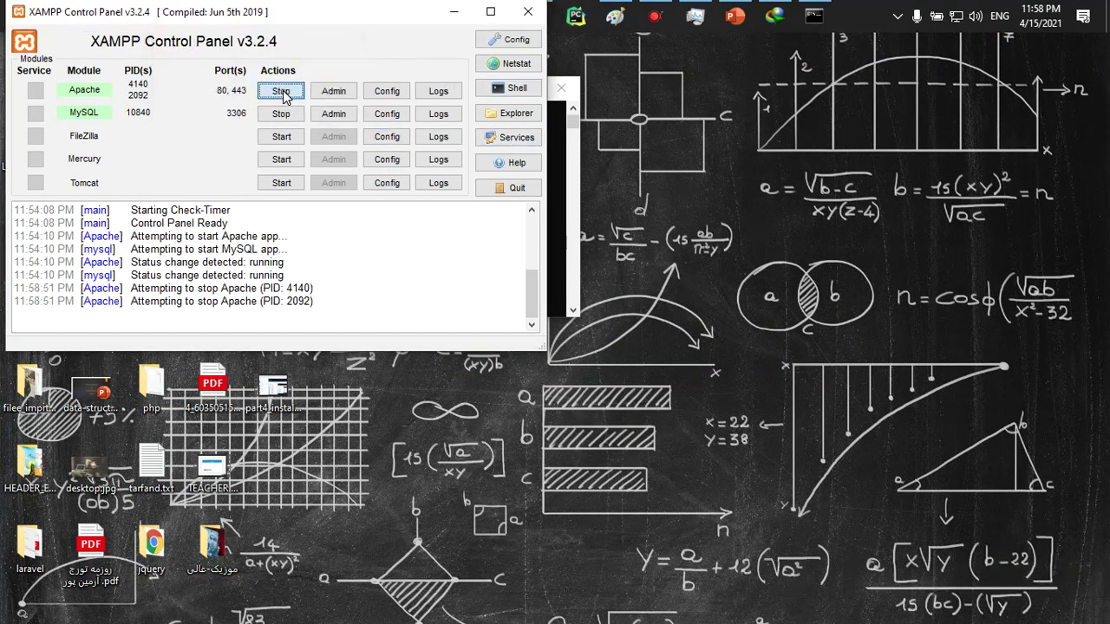
pyautogui.click(281, 114)
pyautogui.click(528, 11)
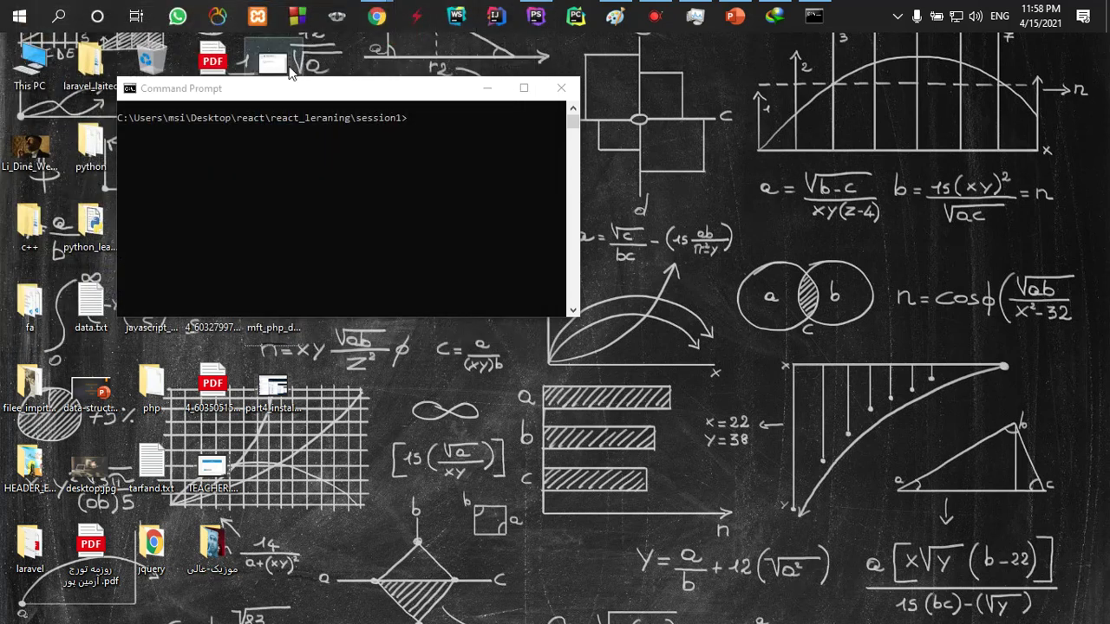
pyautogui.click(562, 88)
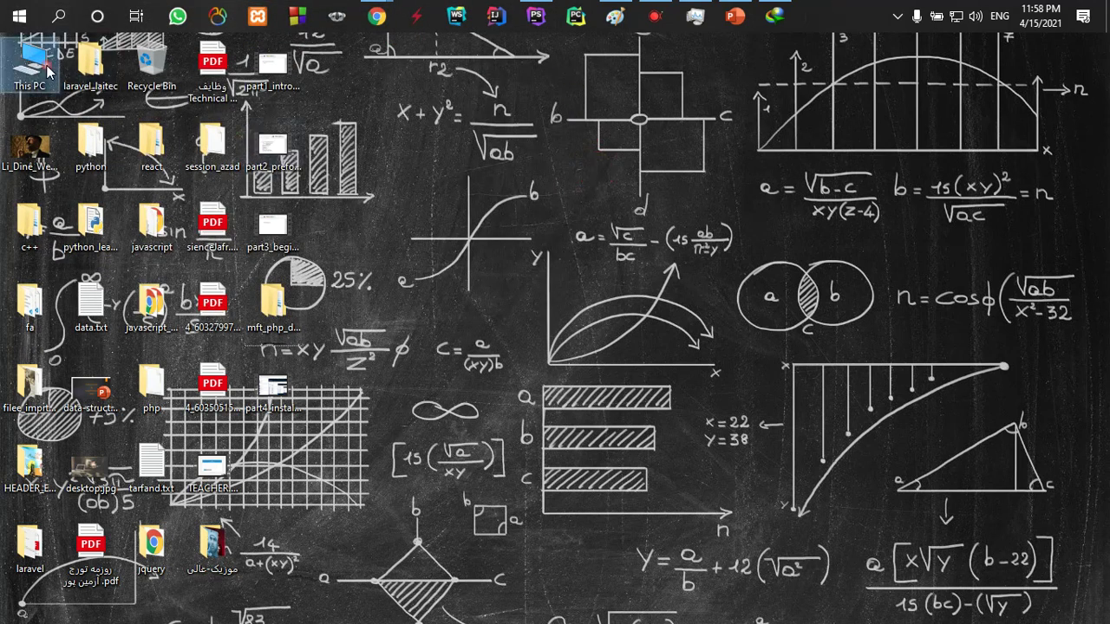
# Open the xampp3 folder on Local Disk (C:) in File Explorer.
pyautogui.doubleClick(48, 74)
pyautogui.doubleClick(215, 347)
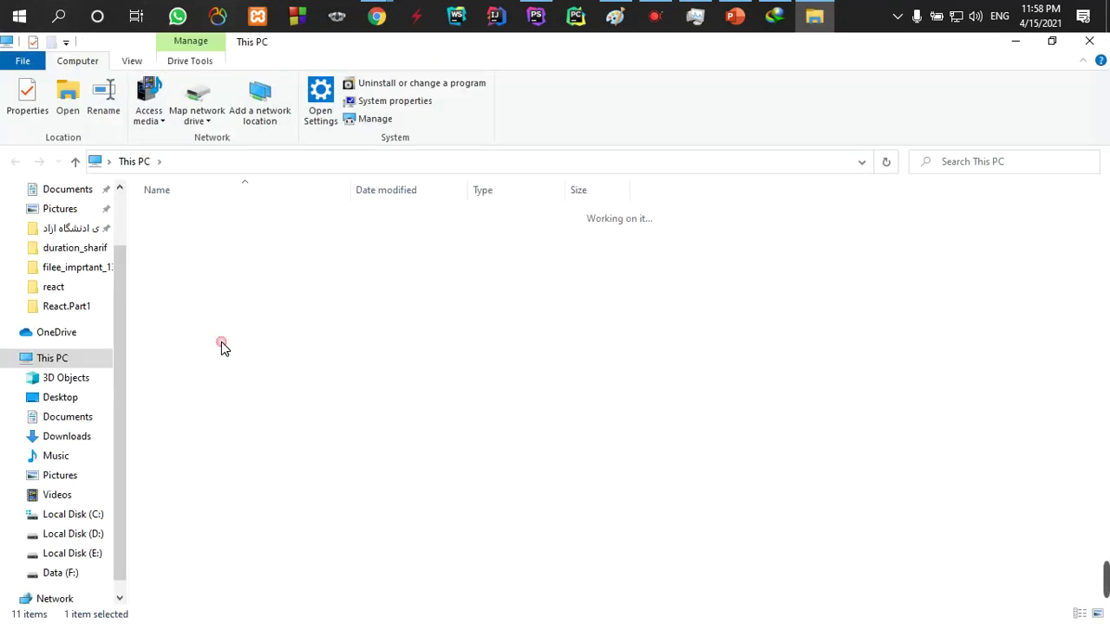
pyautogui.click(152, 403)
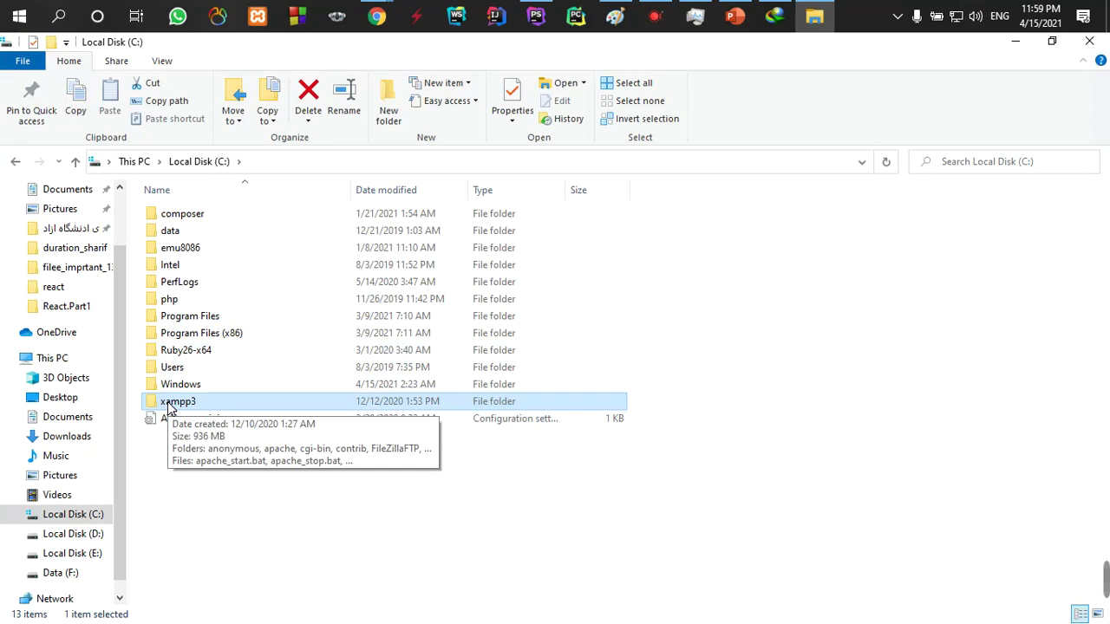
pyautogui.press('F2')
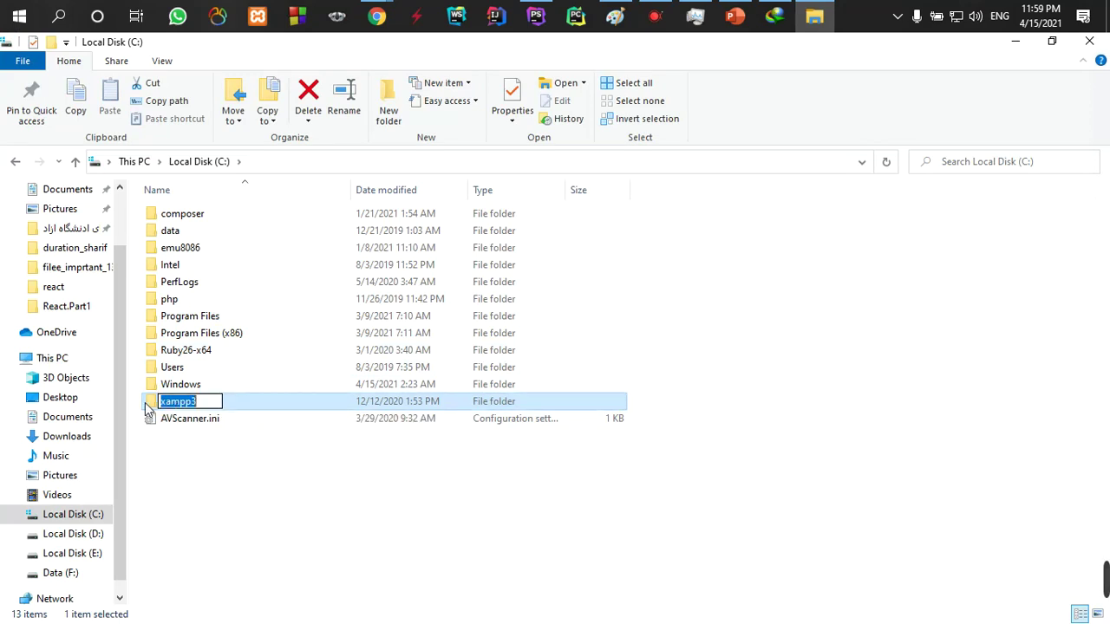
pyautogui.doubleClick(149, 404)
# Run uninstall.exe from the xampp3 folder and agree to remove XAMPP with all its modules and the C:\xampp3\htdocs folder.
pyautogui.scroll(-10, 164, 395)
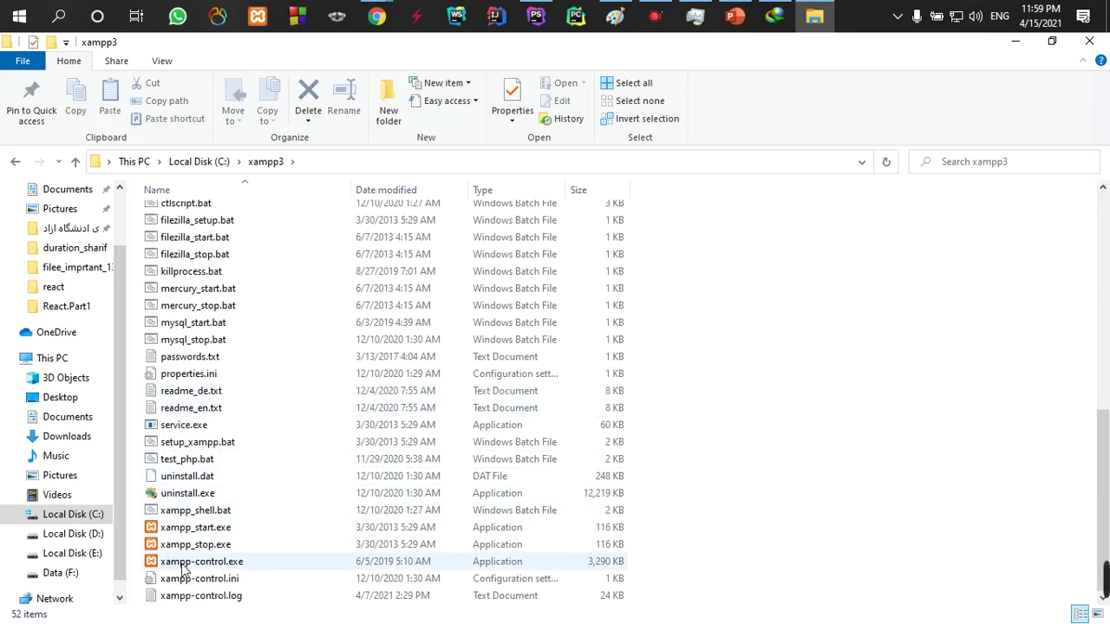
pyautogui.click(184, 494)
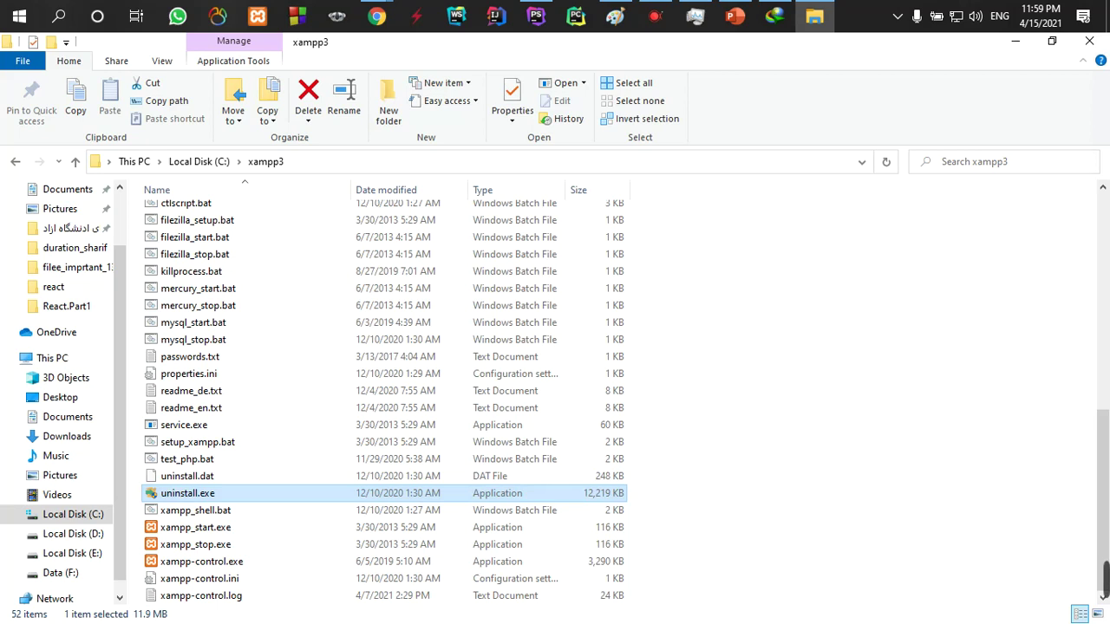
pyautogui.click(1014, 41)
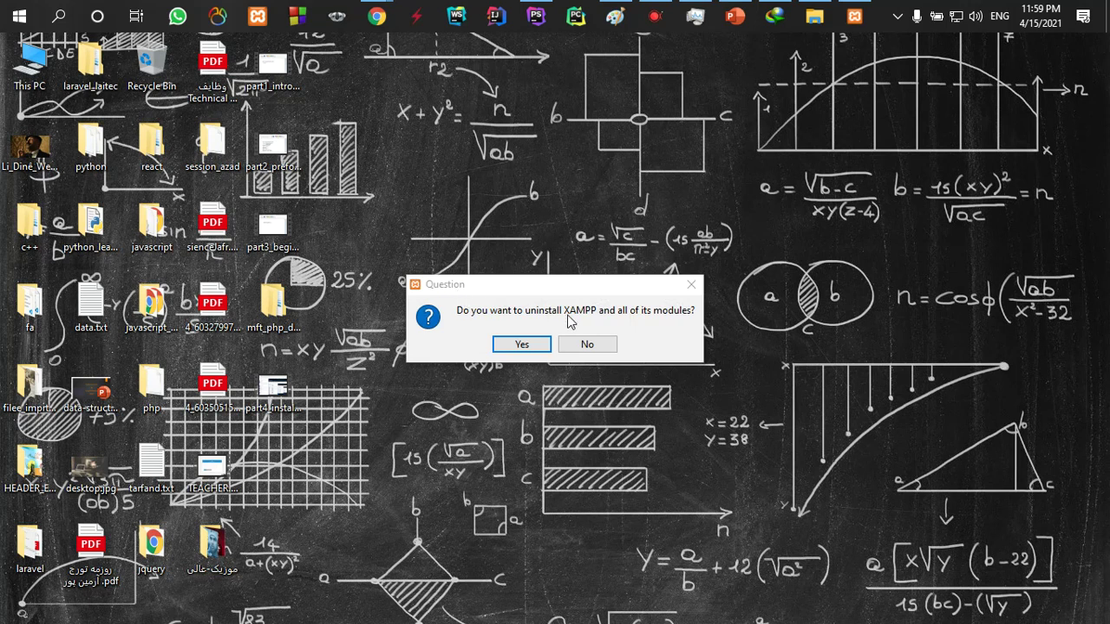
pyautogui.click(521, 345)
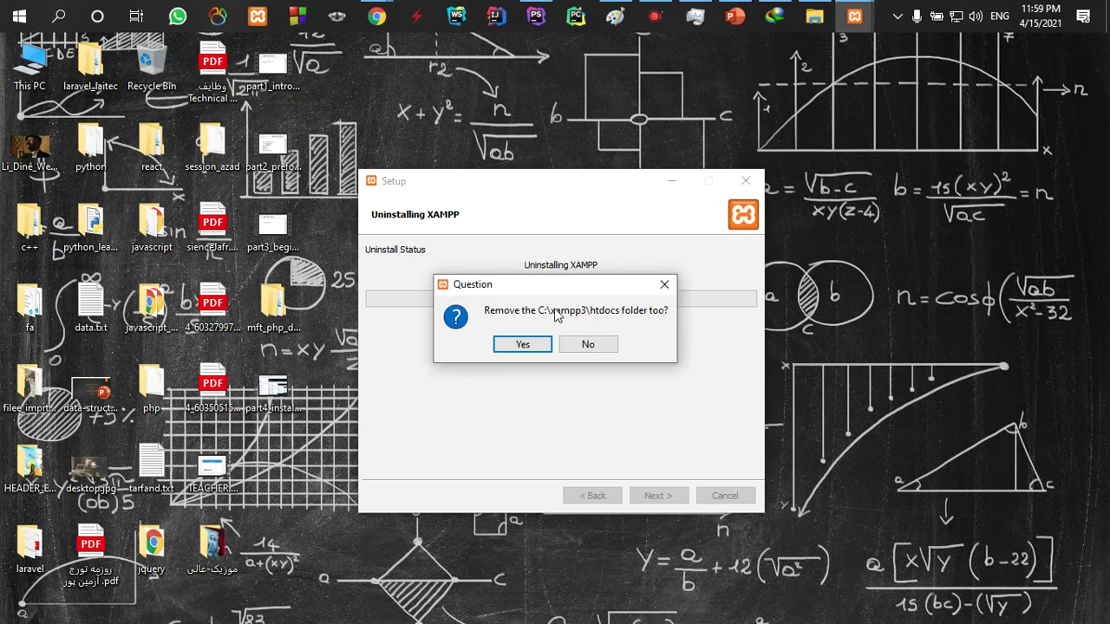
pyautogui.click(522, 344)
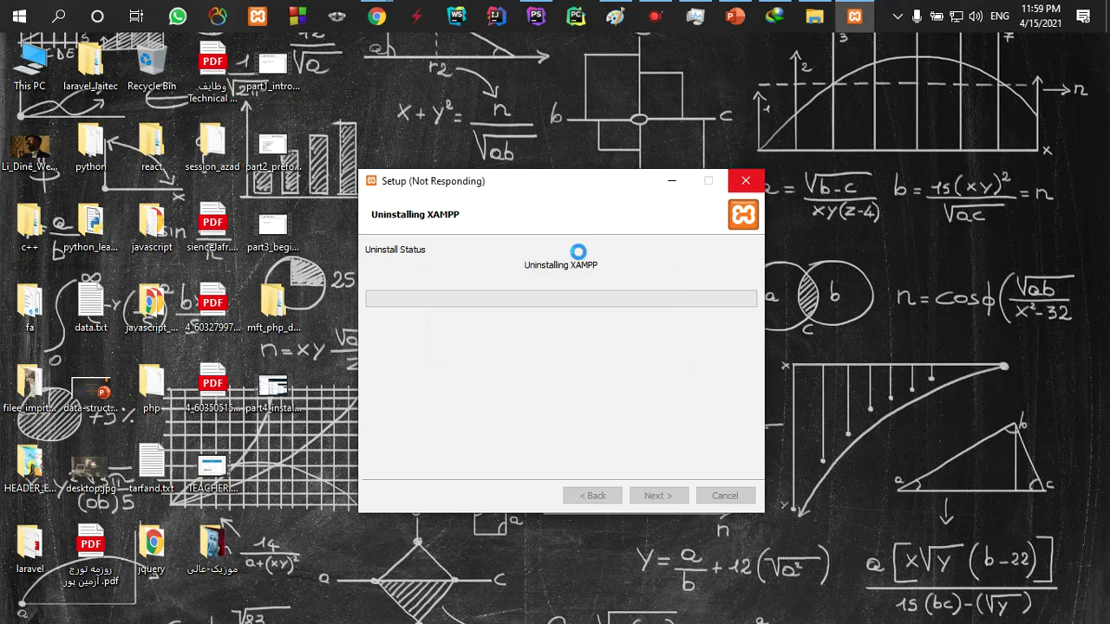
pyautogui.click(656, 17)
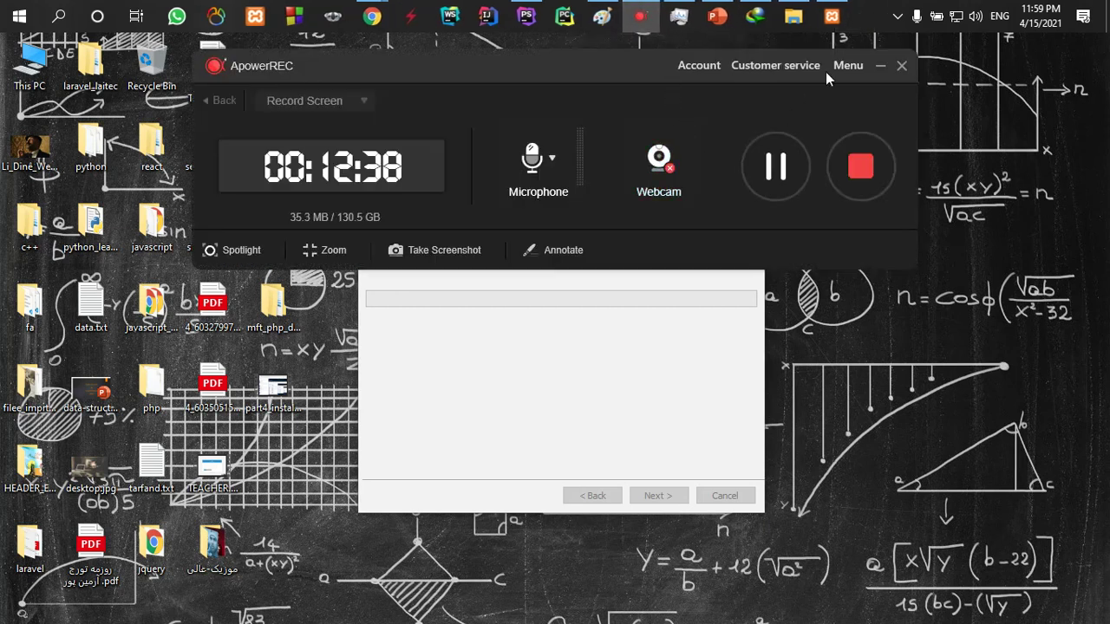
pyautogui.click(881, 66)
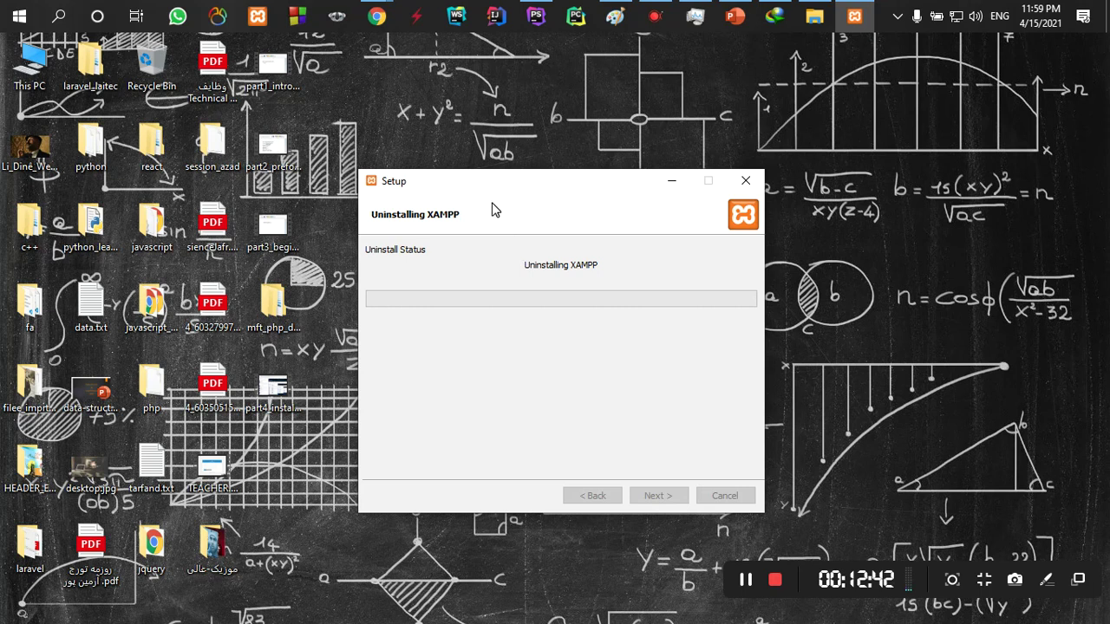
# Switch to Chrome and review the XAMPP description and download options on the Apache Friends page.
pyautogui.moveTo(376, 16)
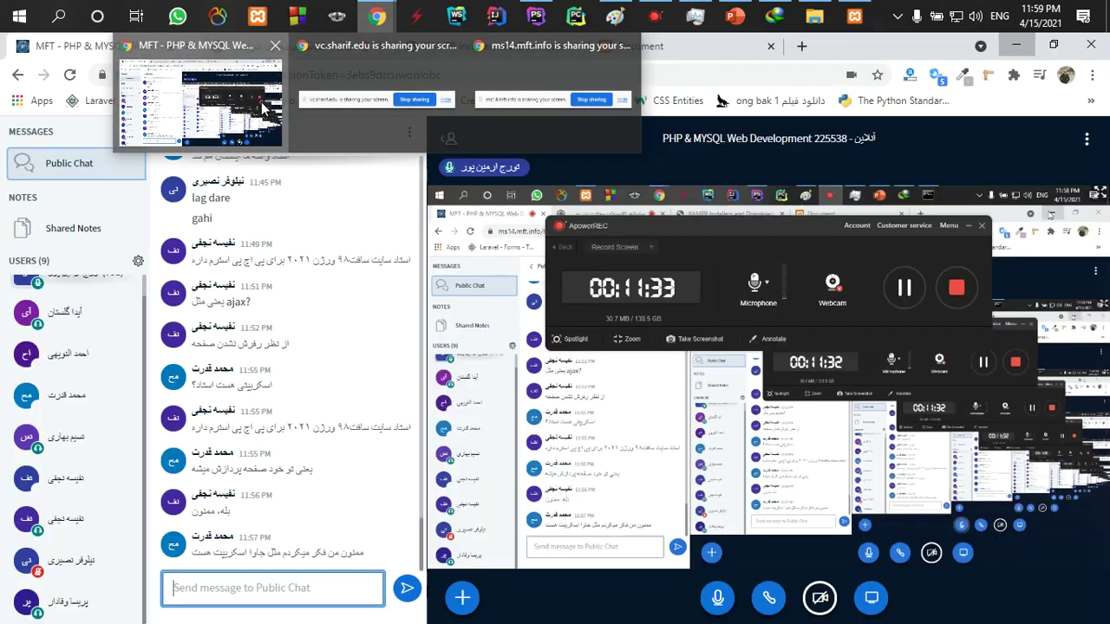
pyautogui.click(265, 108)
pyautogui.click(544, 59)
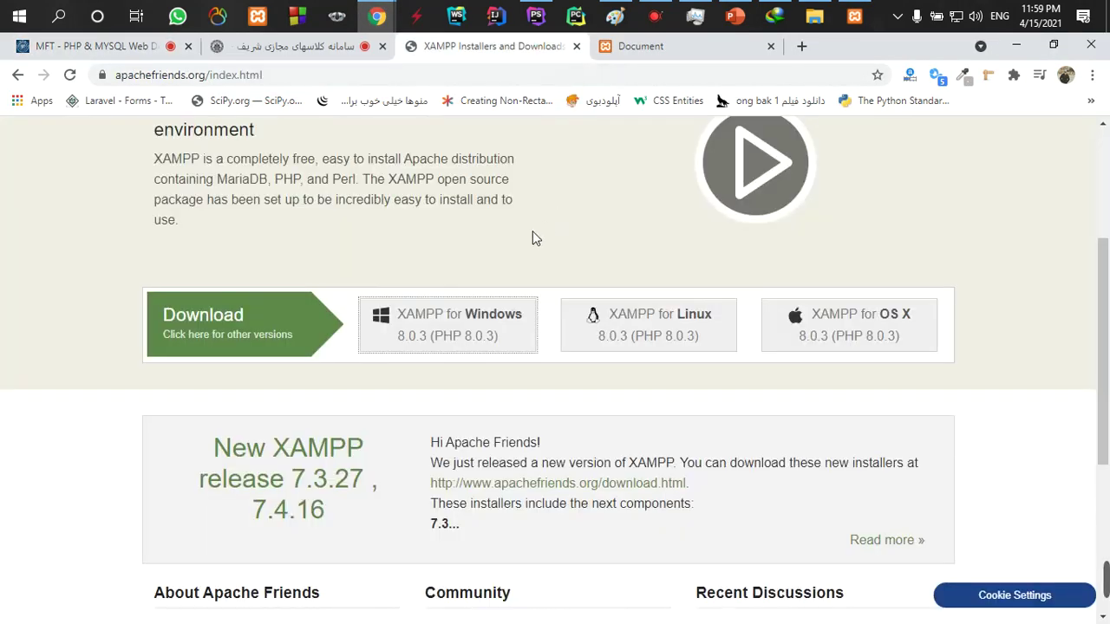
pyautogui.scroll(2, 515, 254)
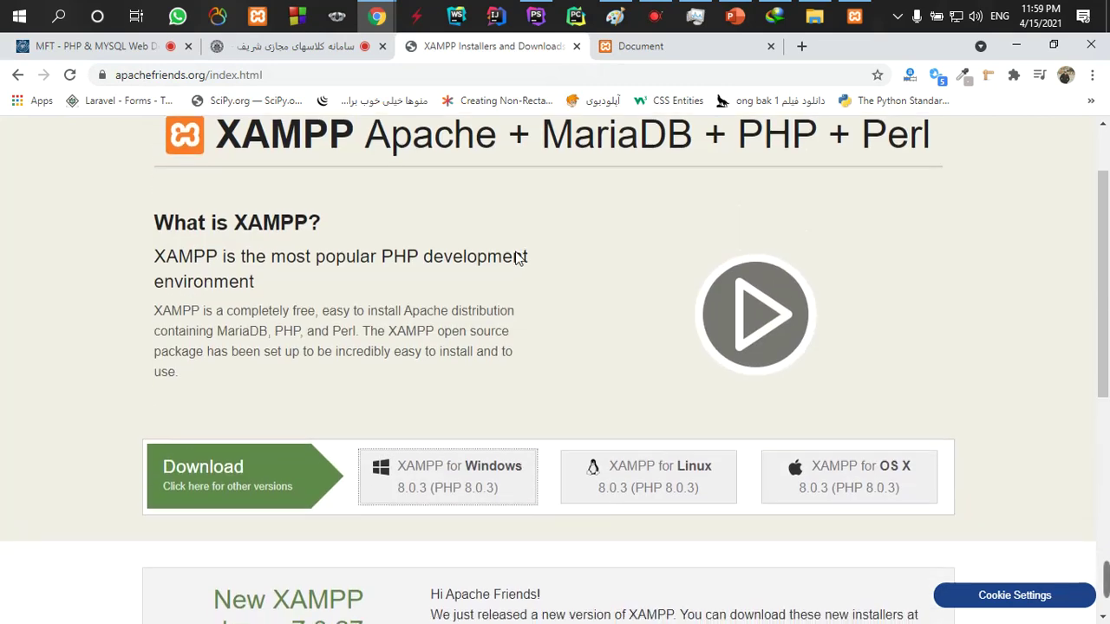
pyautogui.scroll(-1, 486, 338)
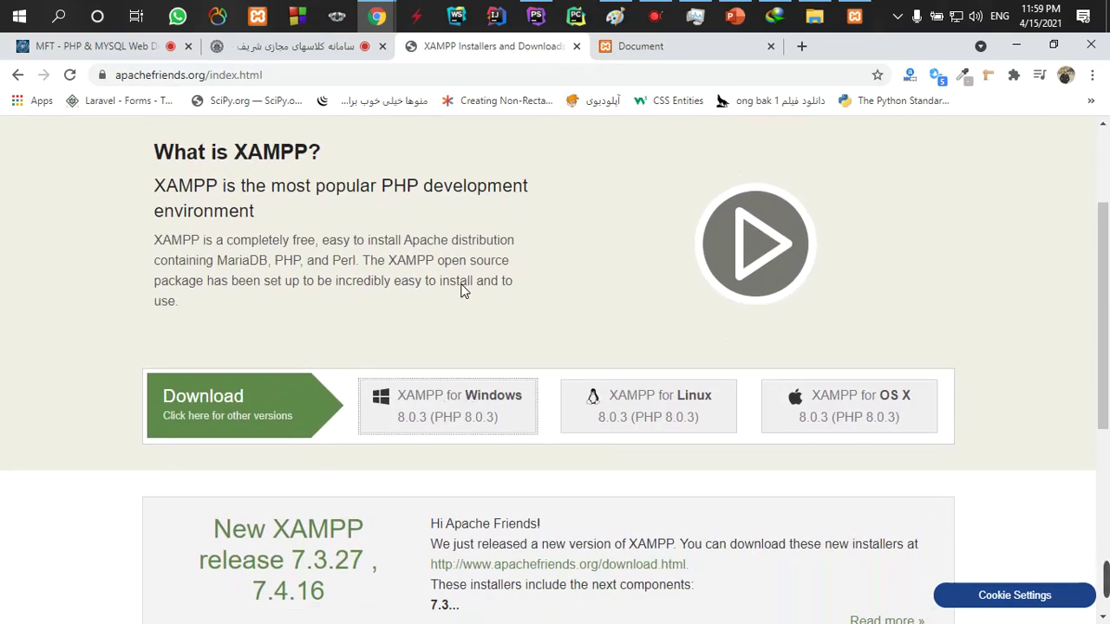
# Open laravel.com in a new tab and go to its documentation.
pyautogui.click(801, 46)
pyautogui.click(702, 74)
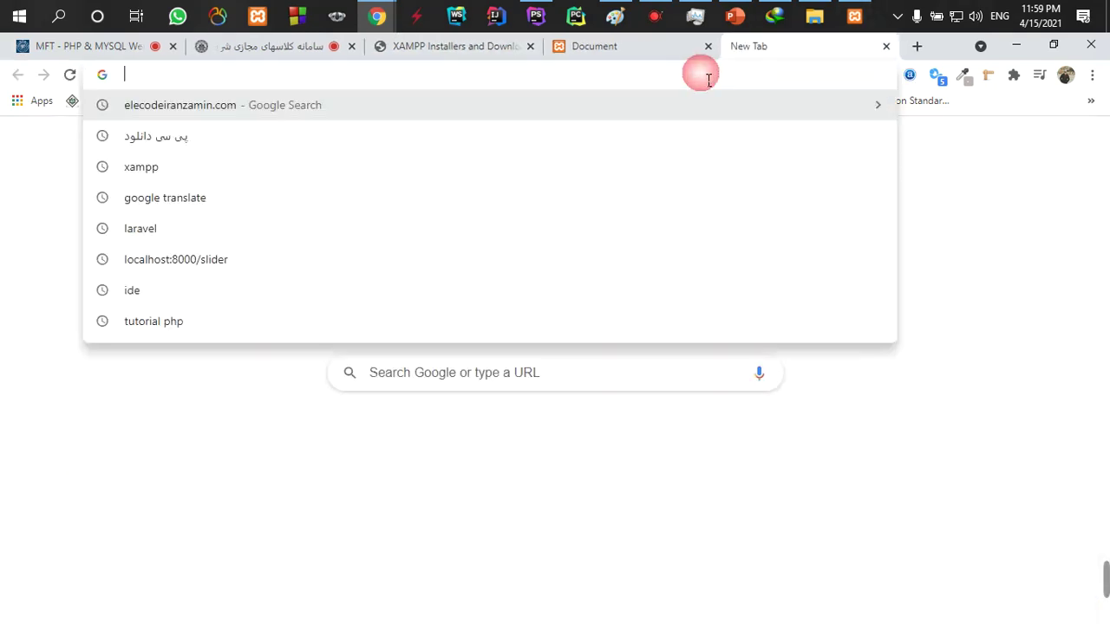
pyautogui.write('laravel.com')
pyautogui.press('Return')
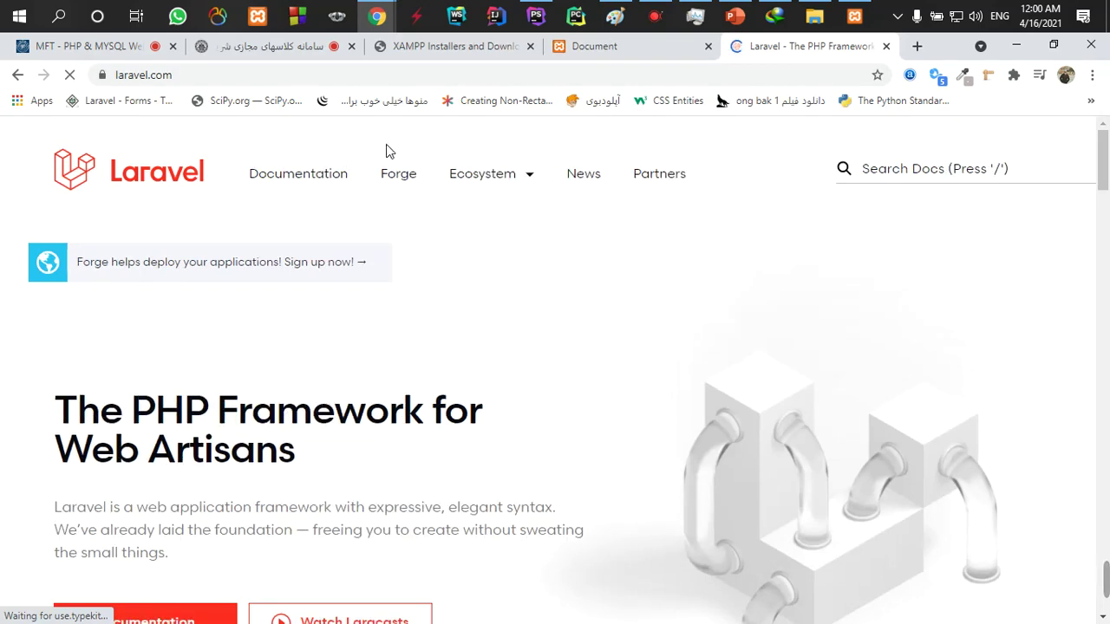
pyautogui.click(293, 175)
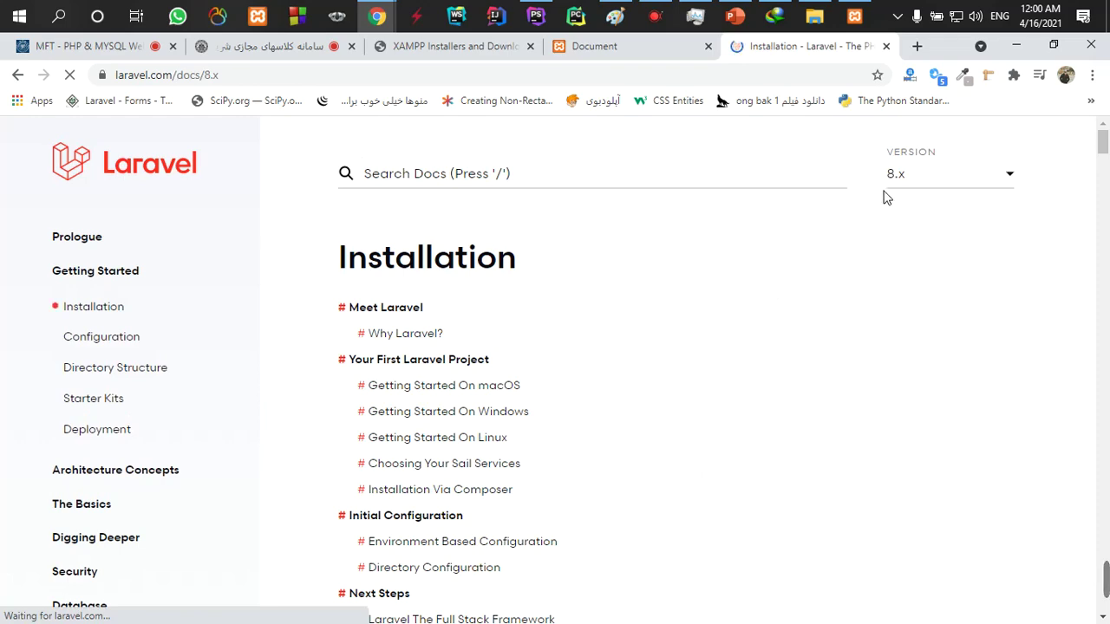
# Examine the Laravel 8.x Installation page, from the introduction through the Docker, Composer and Laravel Installer instructions.
pyautogui.scroll(-6, 703, 270)
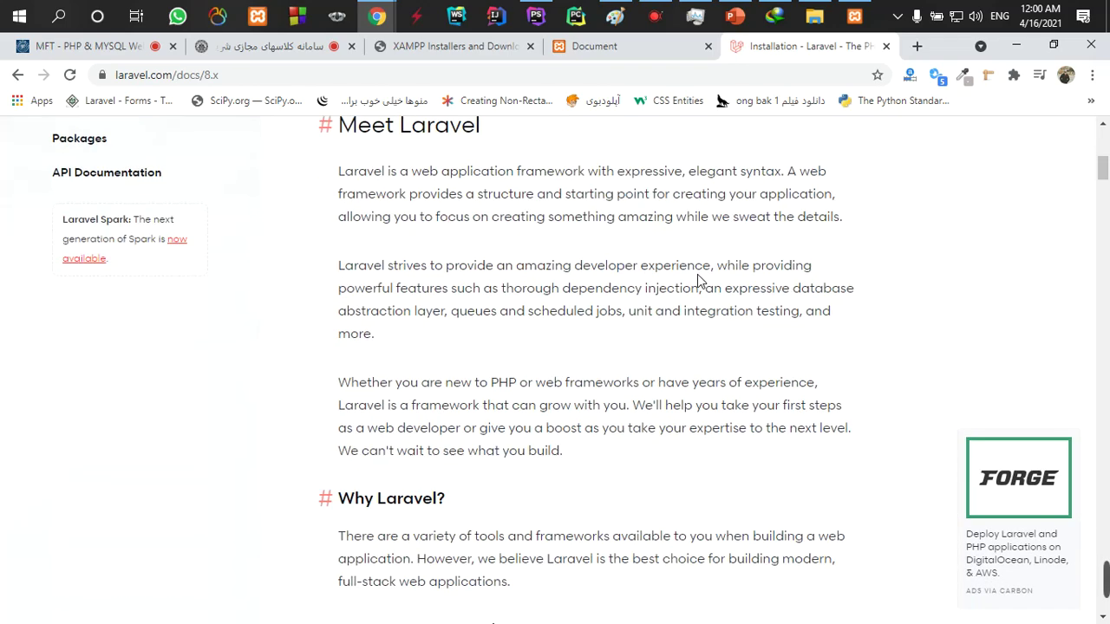
pyautogui.scroll(-15, 697, 274)
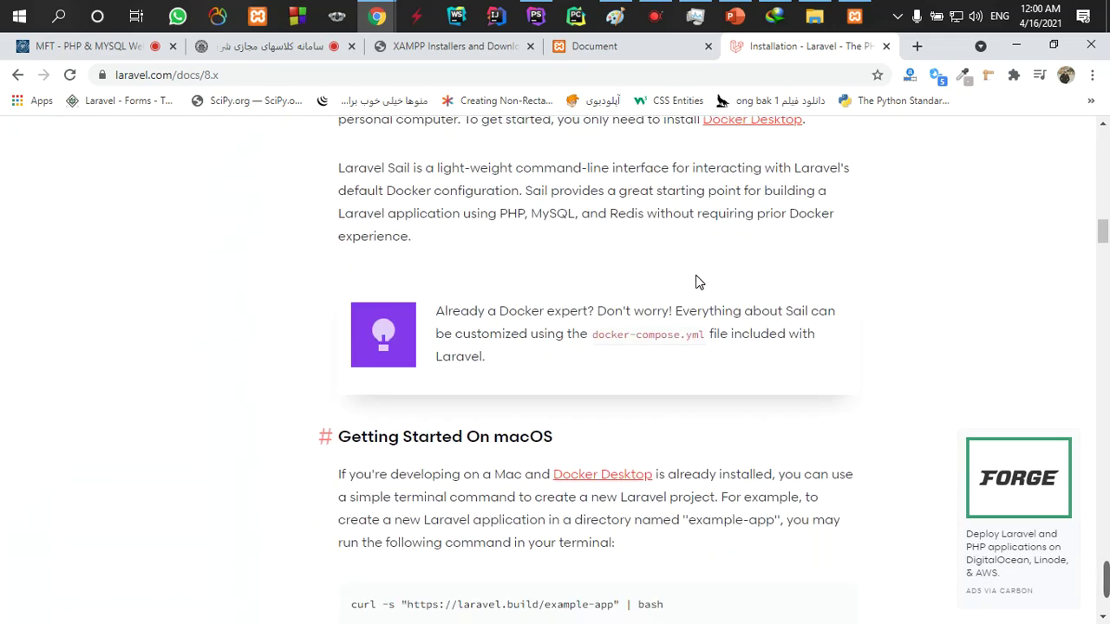
pyautogui.scroll(-5, 698, 282)
pyautogui.scroll(10, 697, 269)
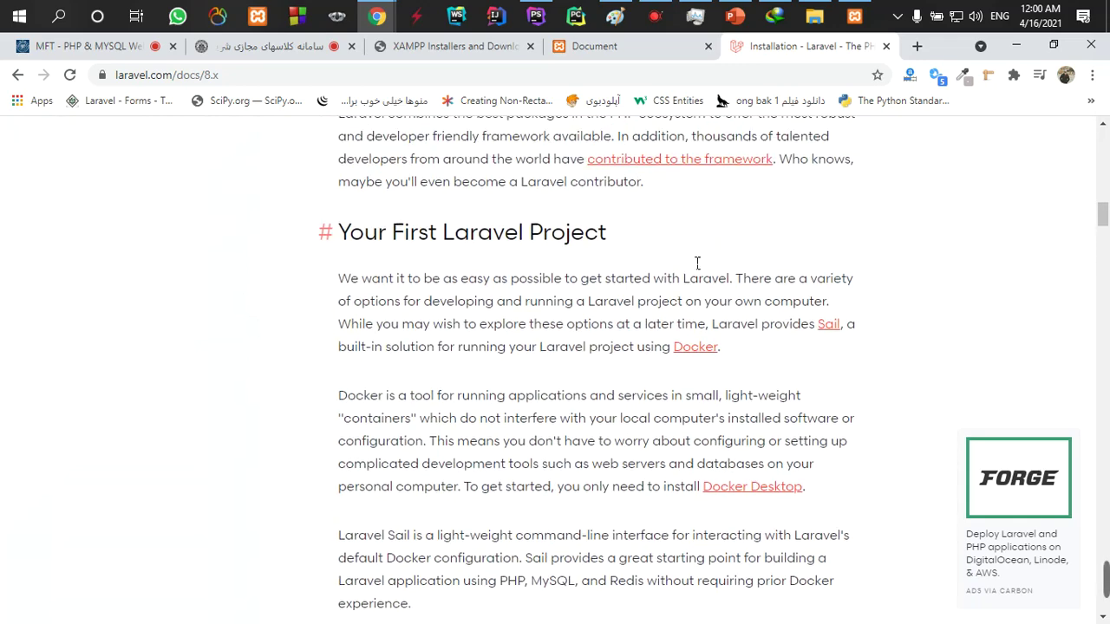
pyautogui.scroll(16, 698, 263)
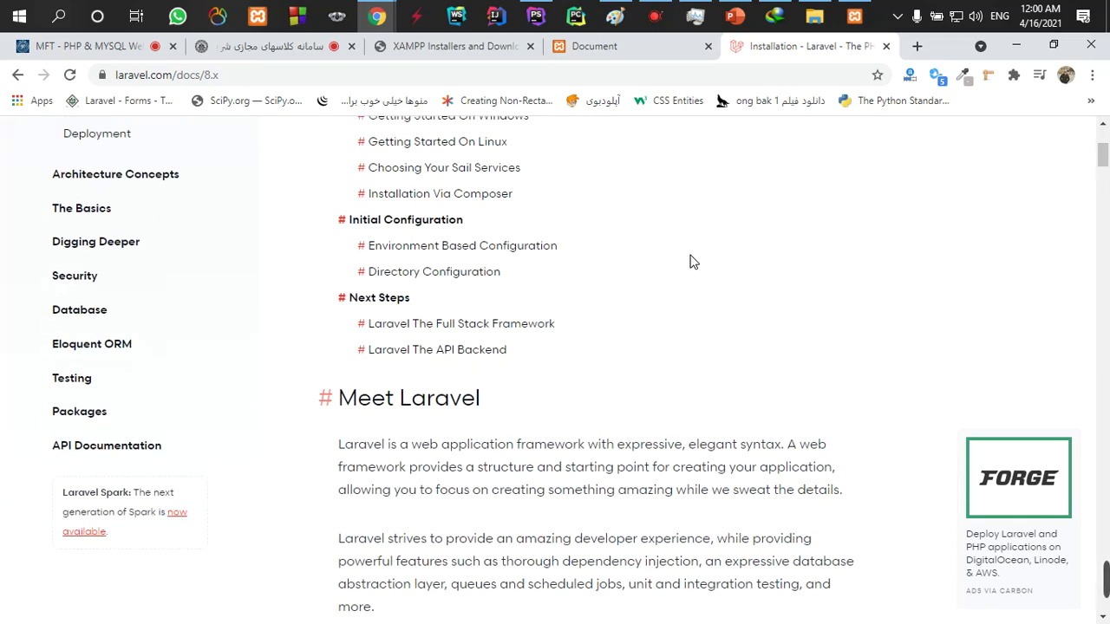
pyautogui.scroll(4, 691, 262)
pyautogui.scroll(-11, 692, 262)
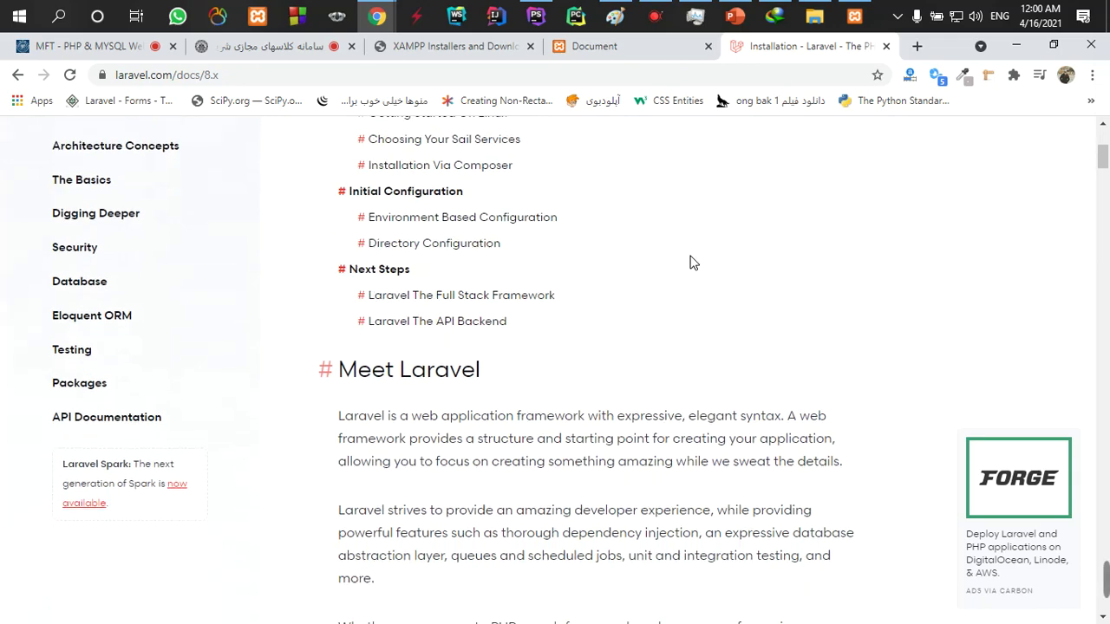
pyautogui.scroll(-7, 691, 262)
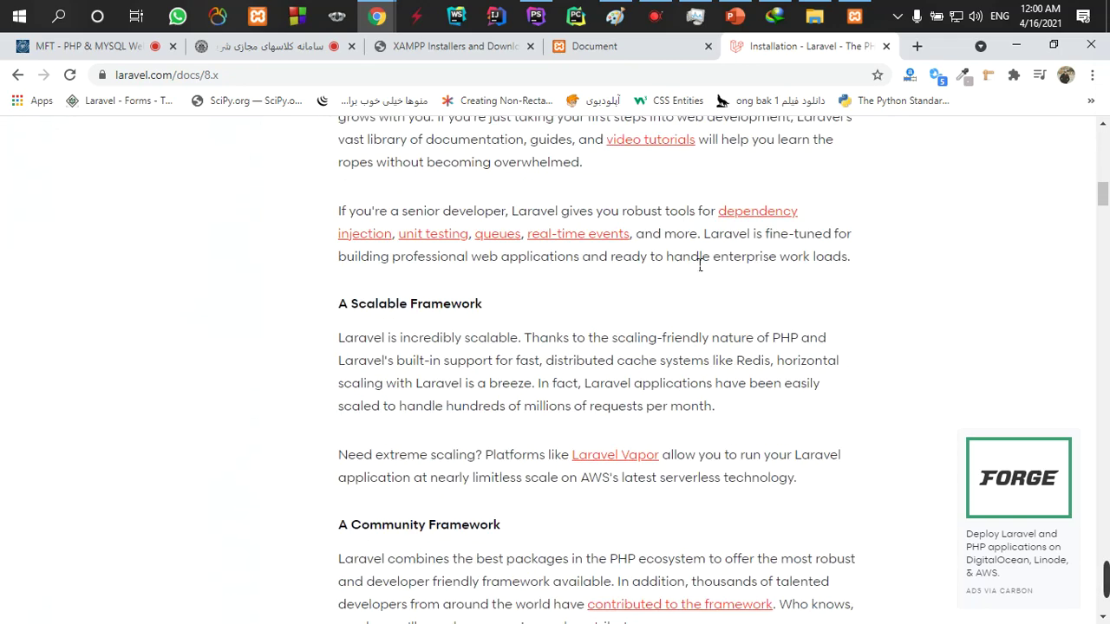
pyautogui.scroll(-12, 691, 262)
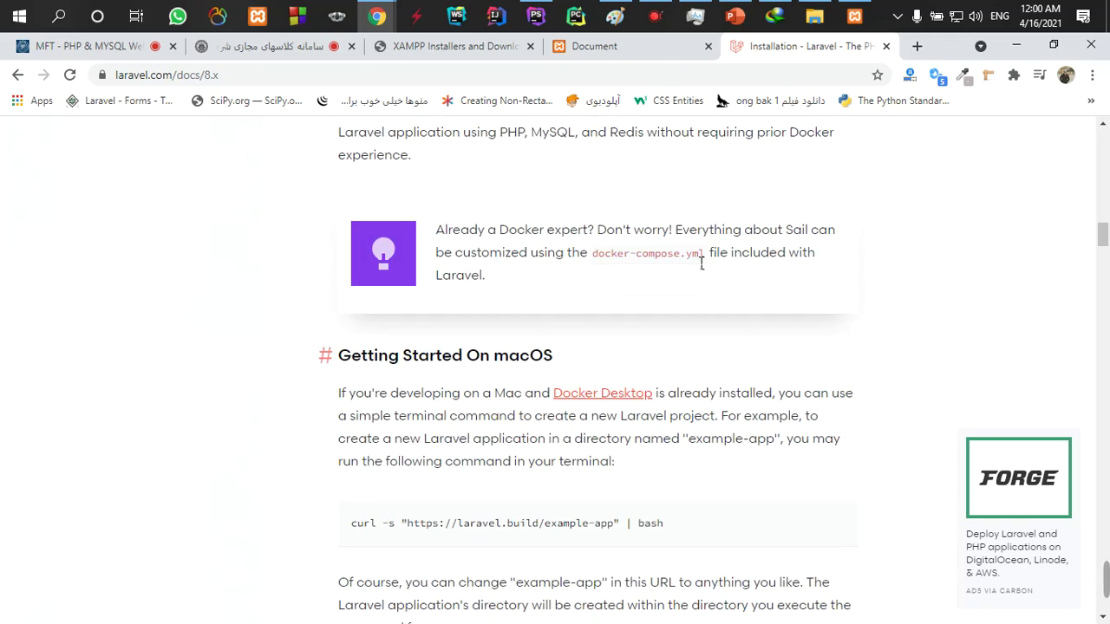
pyautogui.scroll(-18, 694, 265)
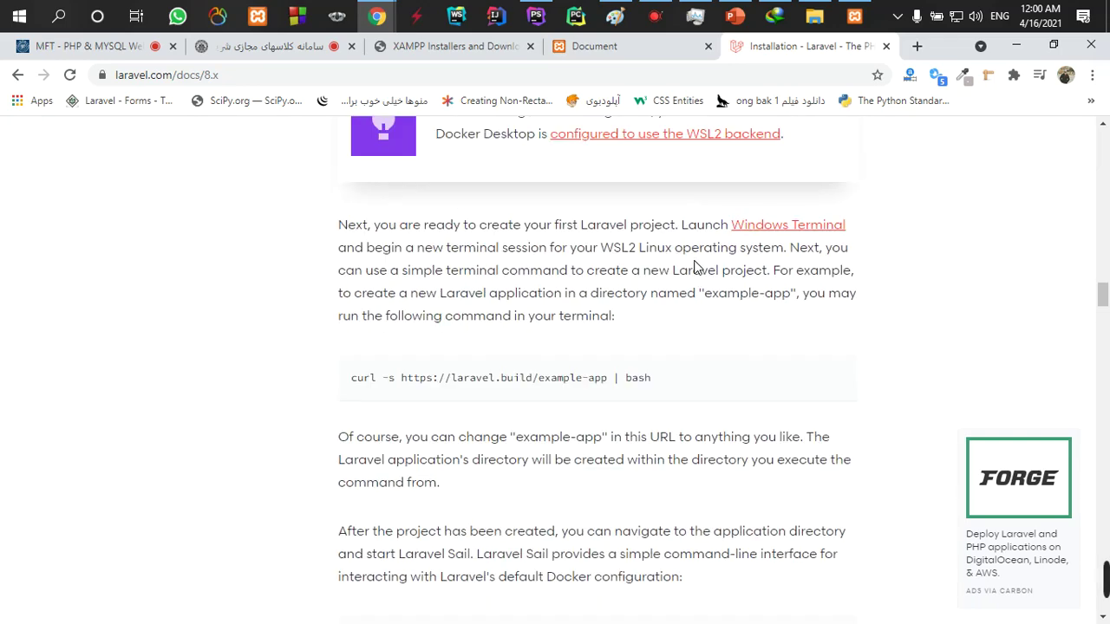
pyautogui.scroll(-13, 694, 264)
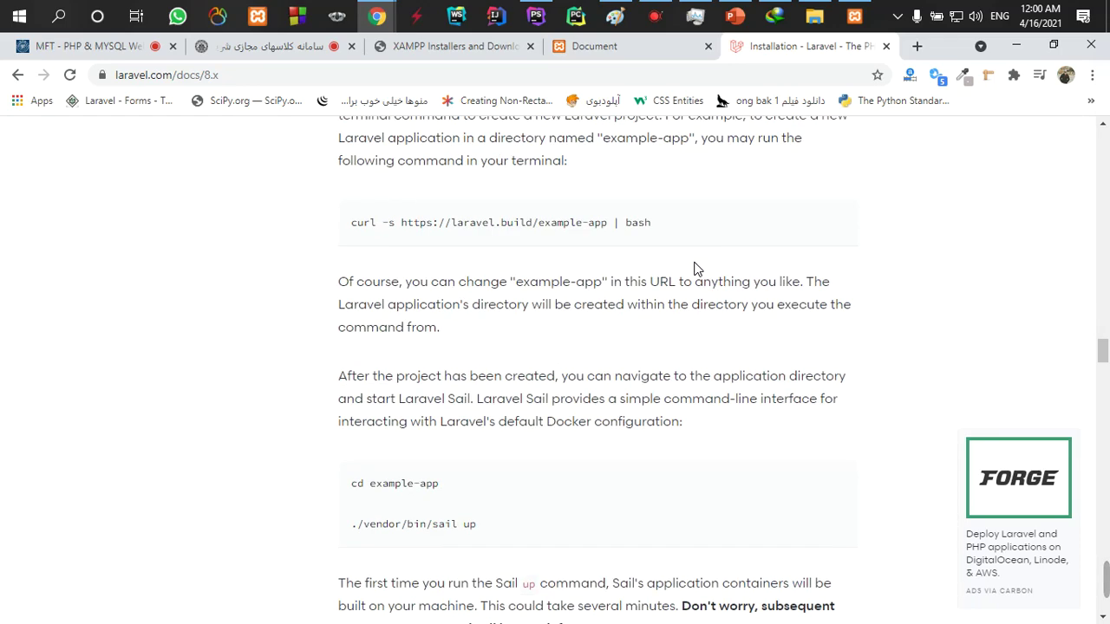
pyautogui.scroll(-13, 694, 269)
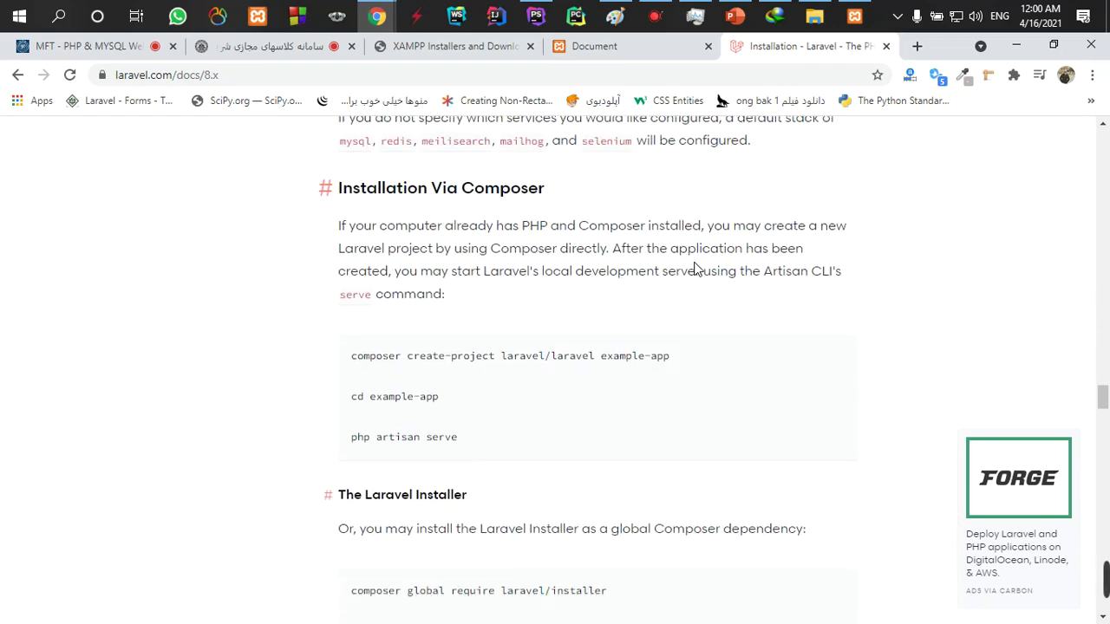
pyautogui.scroll(-13, 693, 271)
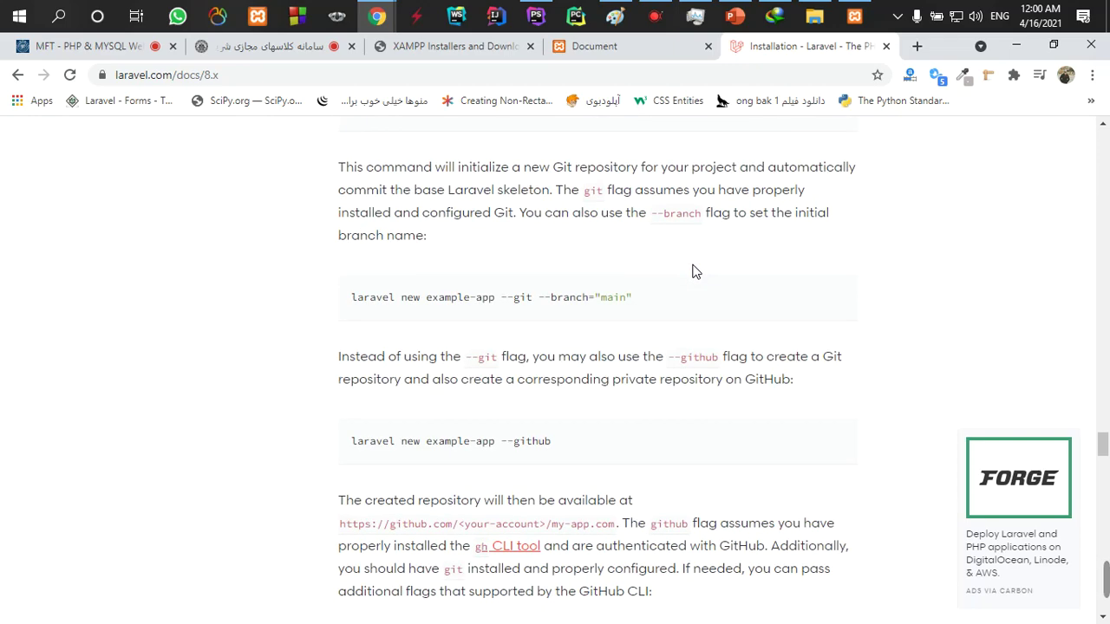
# Go to the Next Steps section of the Installation page and open its Configuration link in a new tab.
pyautogui.scroll(-12, 698, 271)
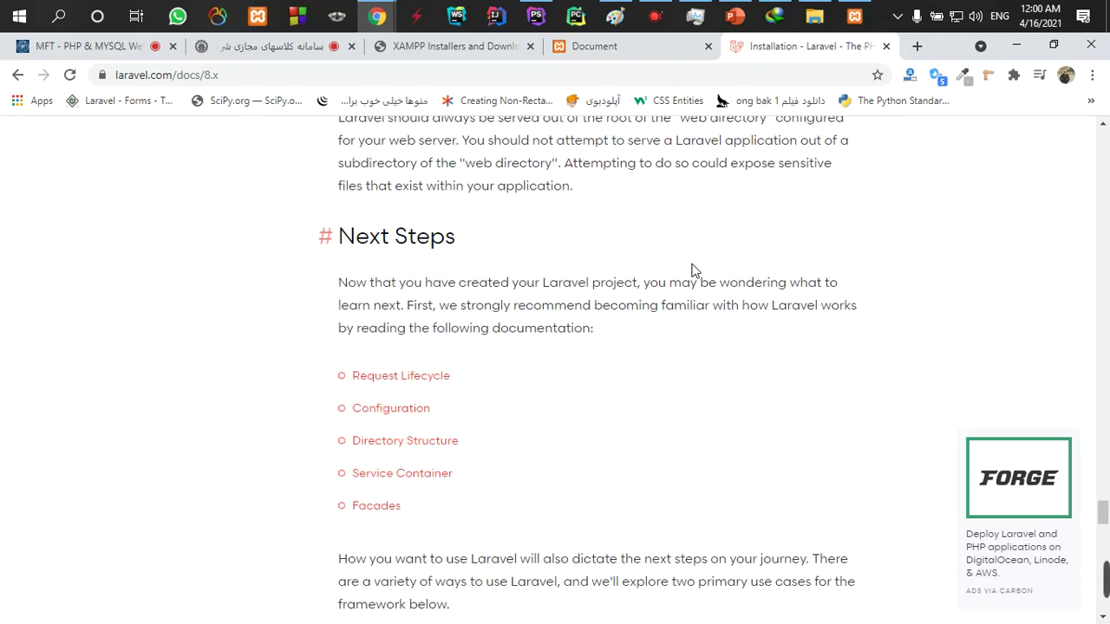
pyautogui.scroll(-3, 694, 271)
pyautogui.scroll(4, 699, 269)
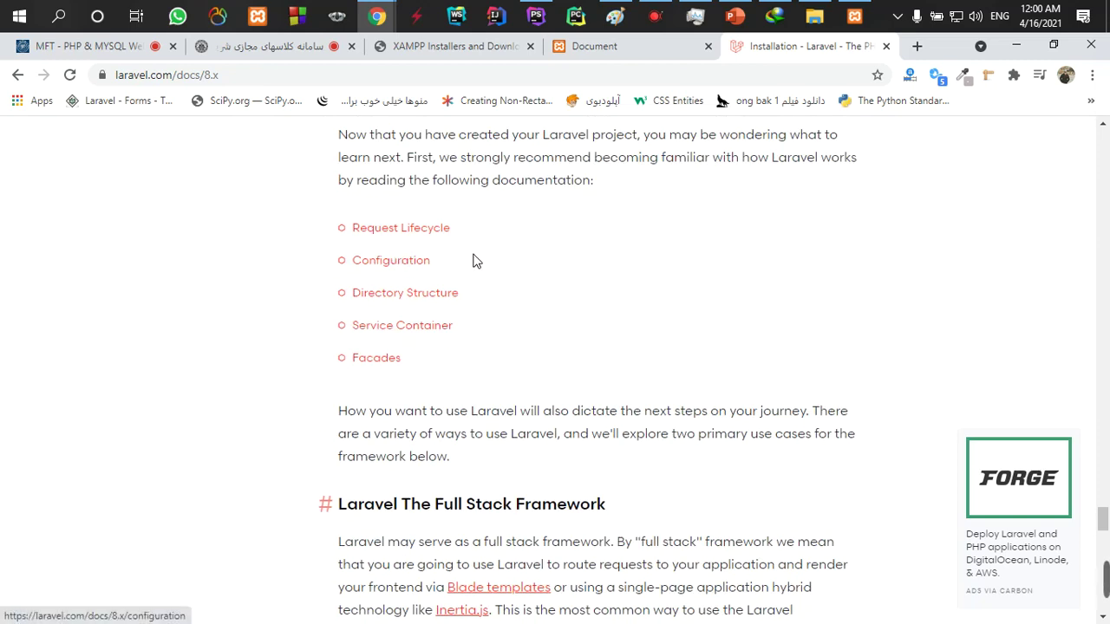
pyautogui.rightClick(415, 268)
pyautogui.click(443, 275)
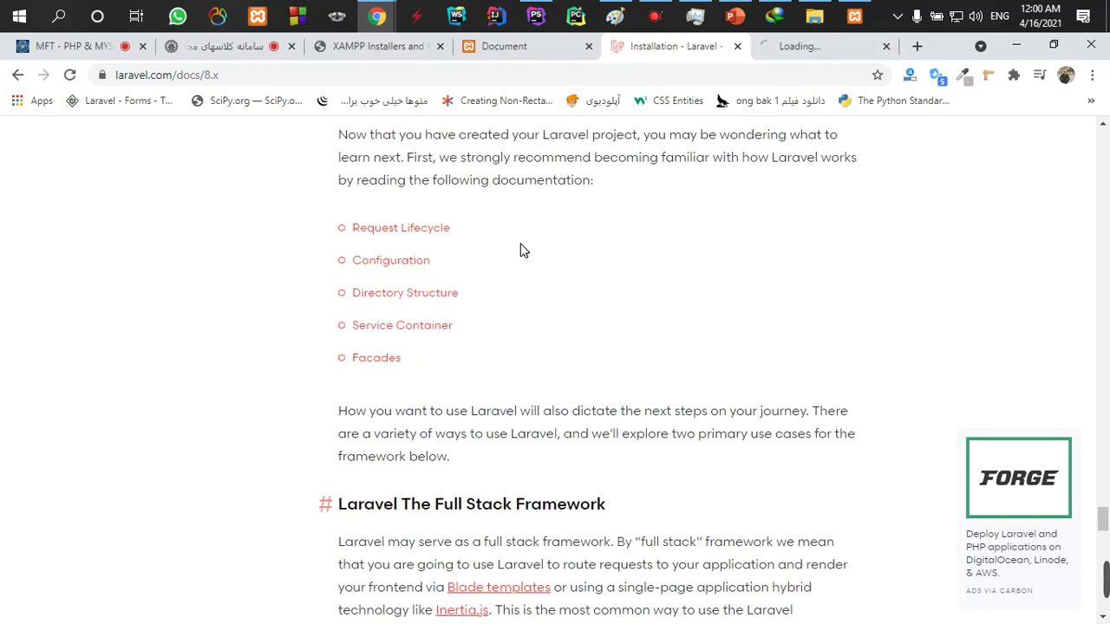
# Review the end of the Installation page, and open and examine the 8.x Configuration page through its Maintenance Mode section.
pyautogui.scroll(-10, 520, 251)
pyautogui.scroll(-3, 523, 260)
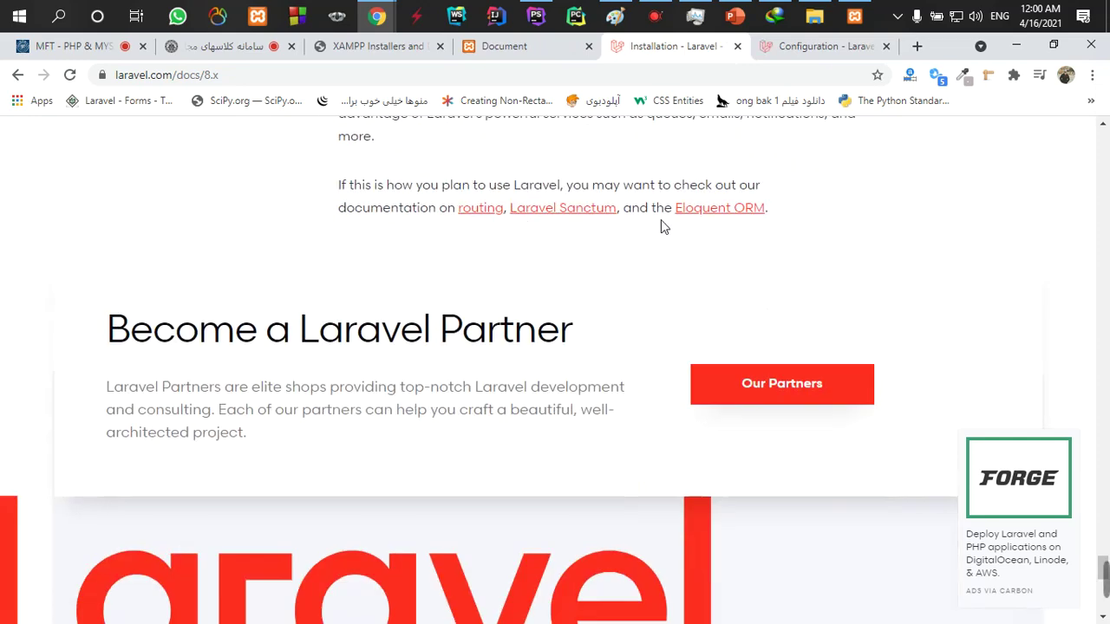
pyautogui.scroll(4, 1090, 415)
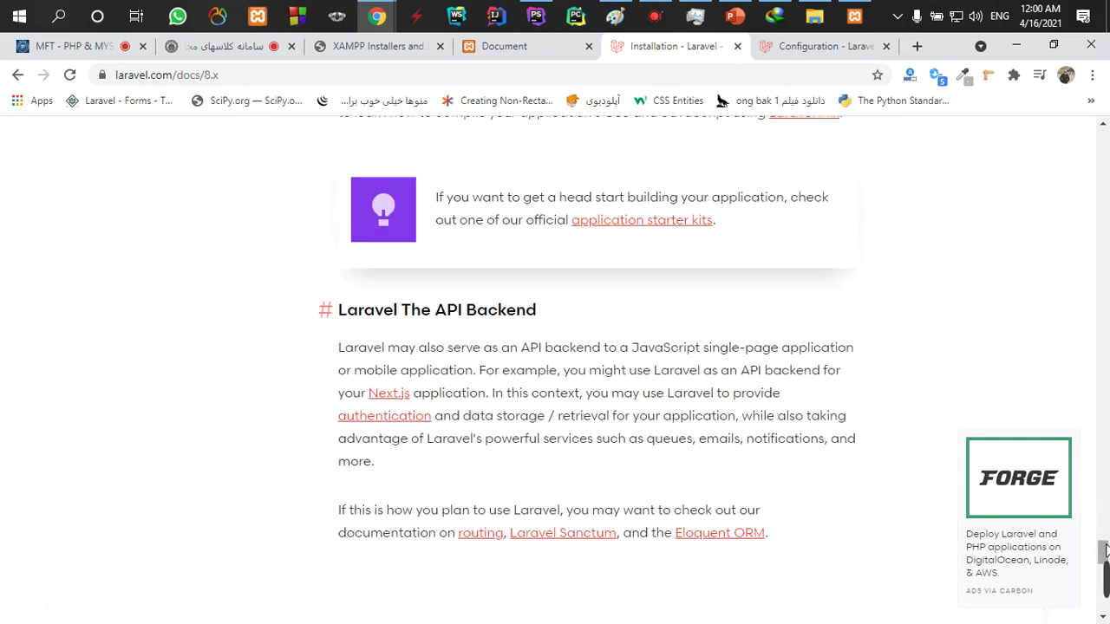
pyautogui.moveTo(1106, 550); pyautogui.dragTo(1108, 128)
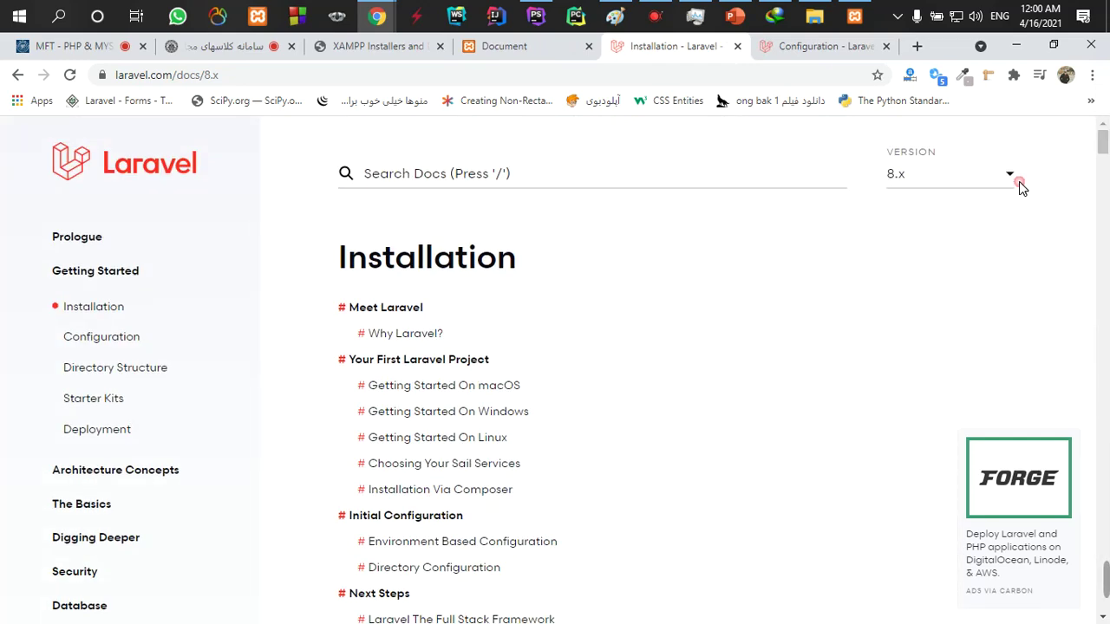
pyautogui.click(98, 337)
pyautogui.scroll(-10, 619, 280)
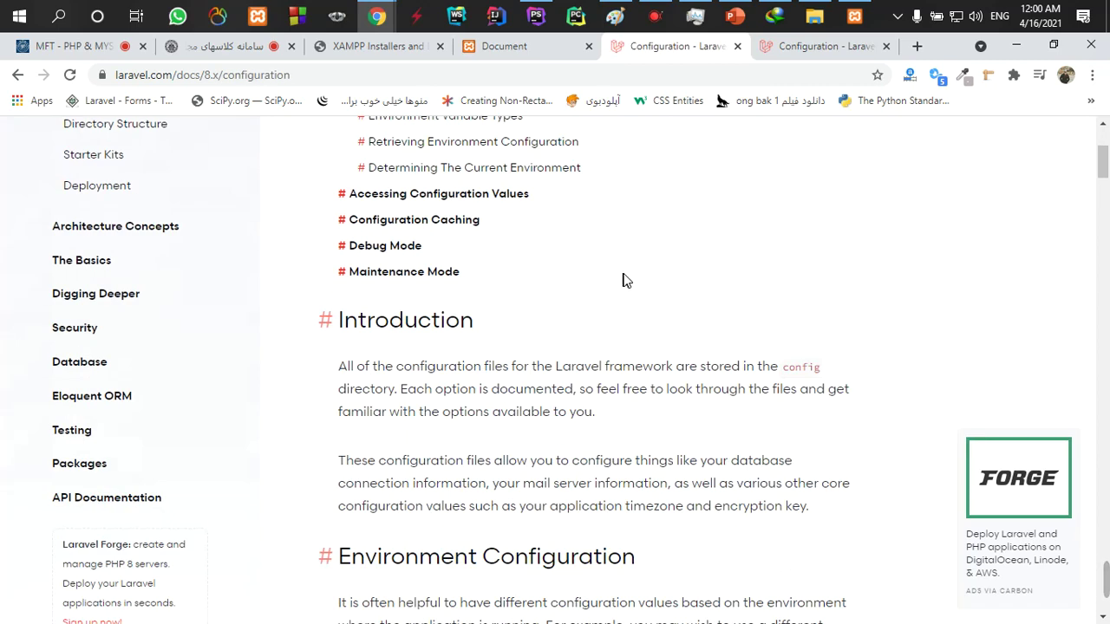
pyautogui.scroll(-7, 625, 285)
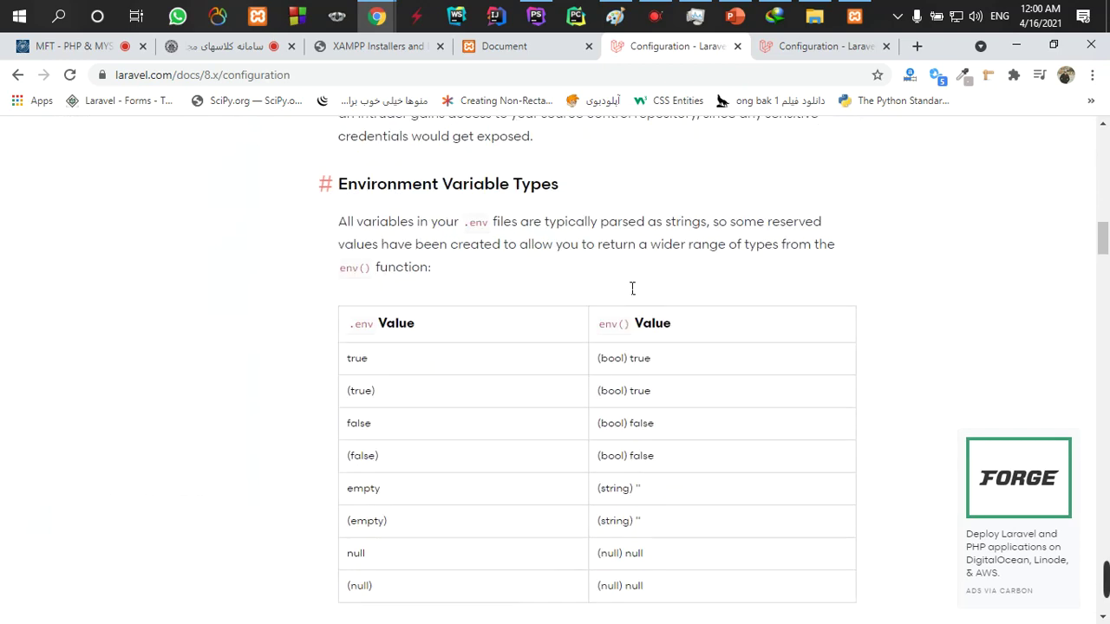
pyautogui.scroll(-15, 625, 286)
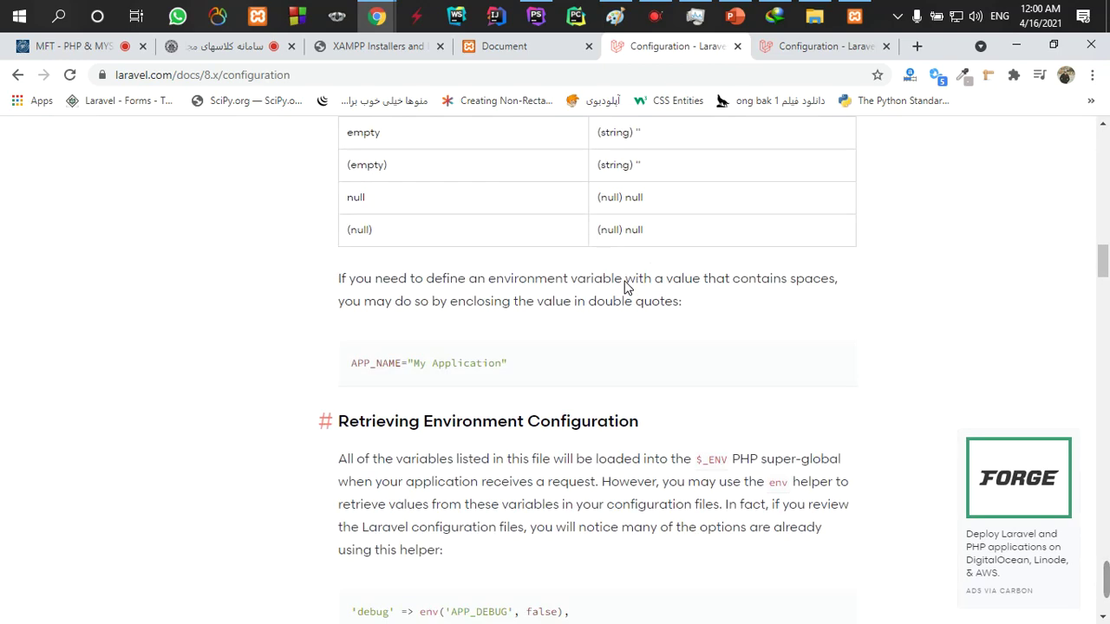
pyautogui.scroll(-20, 624, 285)
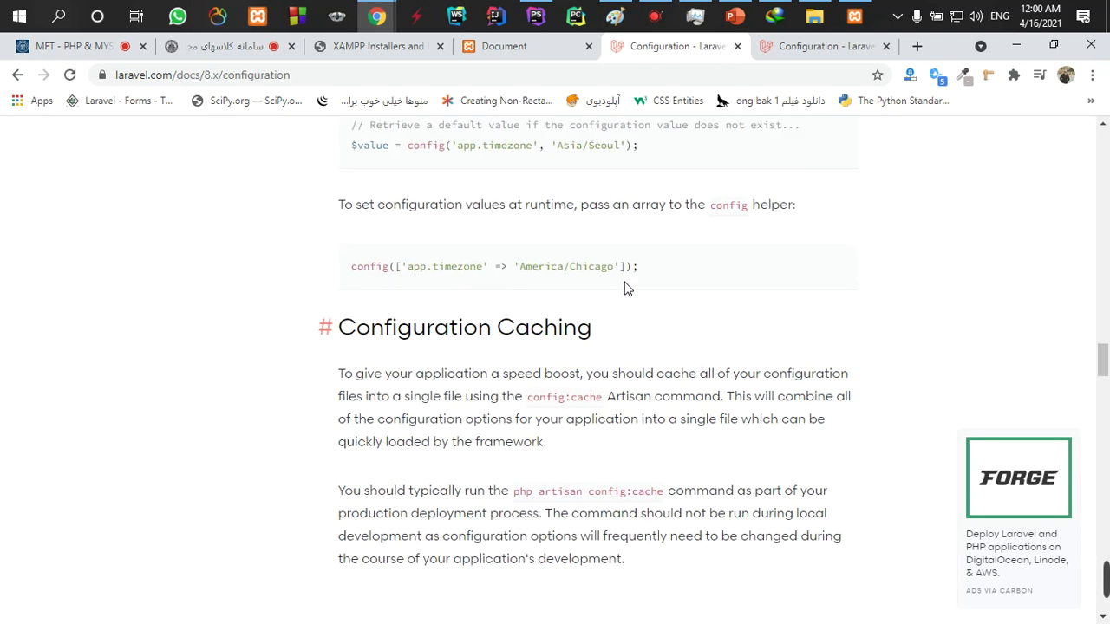
pyautogui.scroll(-18, 629, 293)
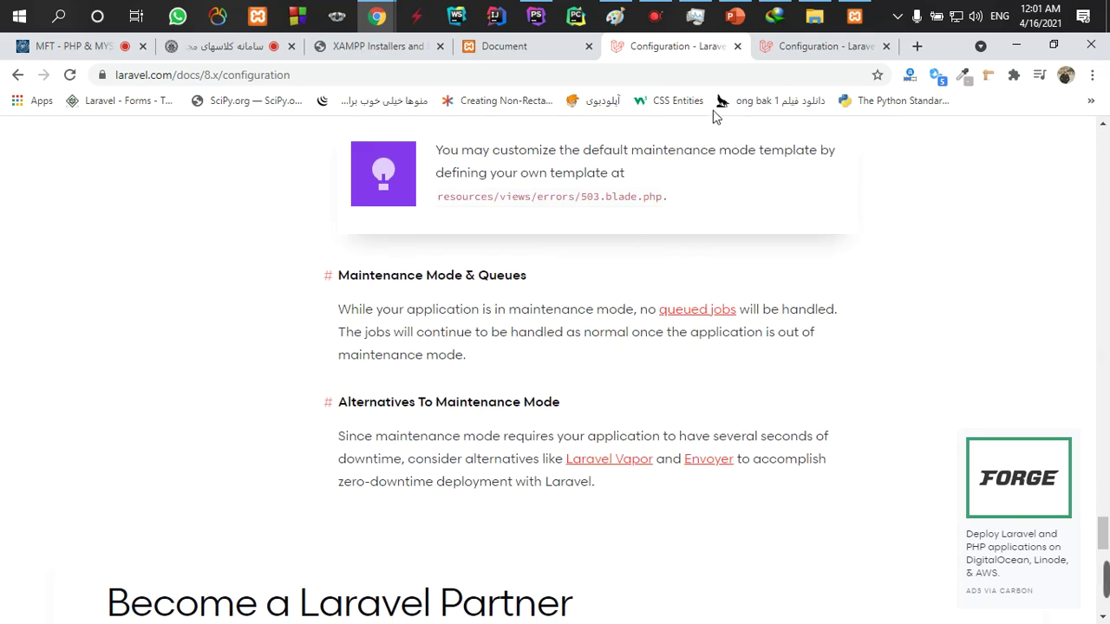
# Switch to the other Configuration tab and use it to search Google for "config php for laravel 8".
pyautogui.click(829, 46)
pyautogui.scroll(-5, 672, 243)
pyautogui.scroll(1, 521, 273)
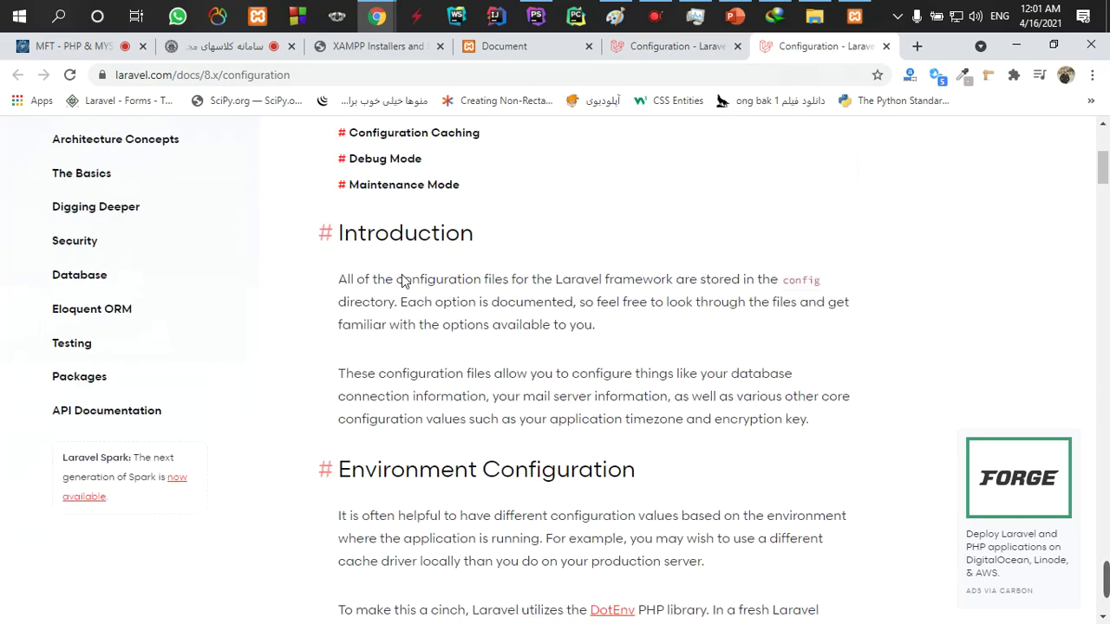
pyautogui.scroll(3, 401, 280)
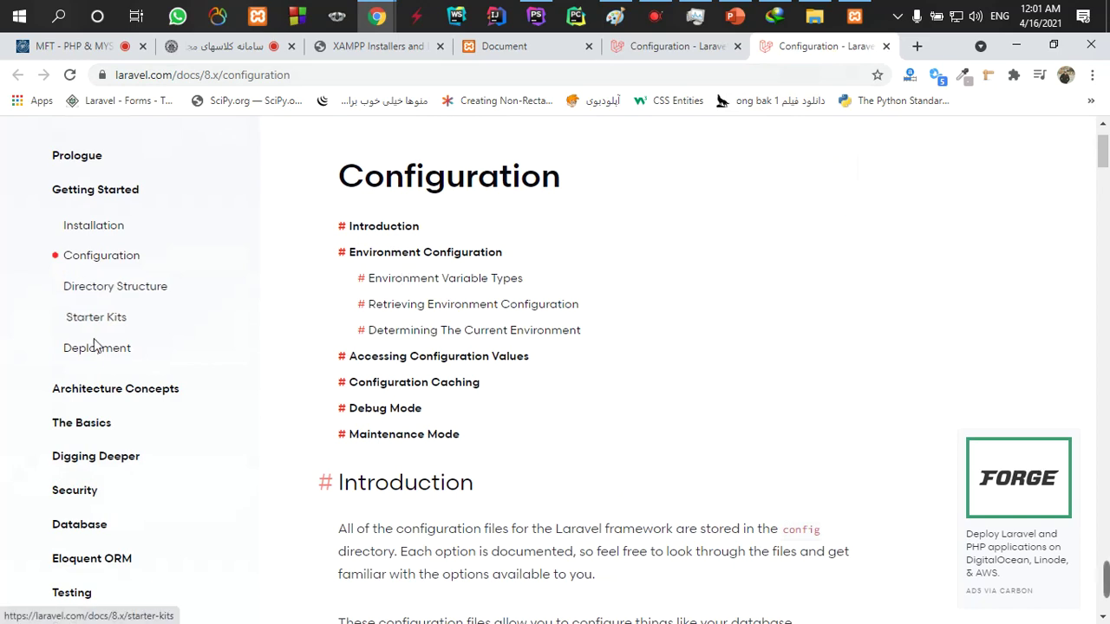
pyautogui.click(574, 77)
pyautogui.write('g')
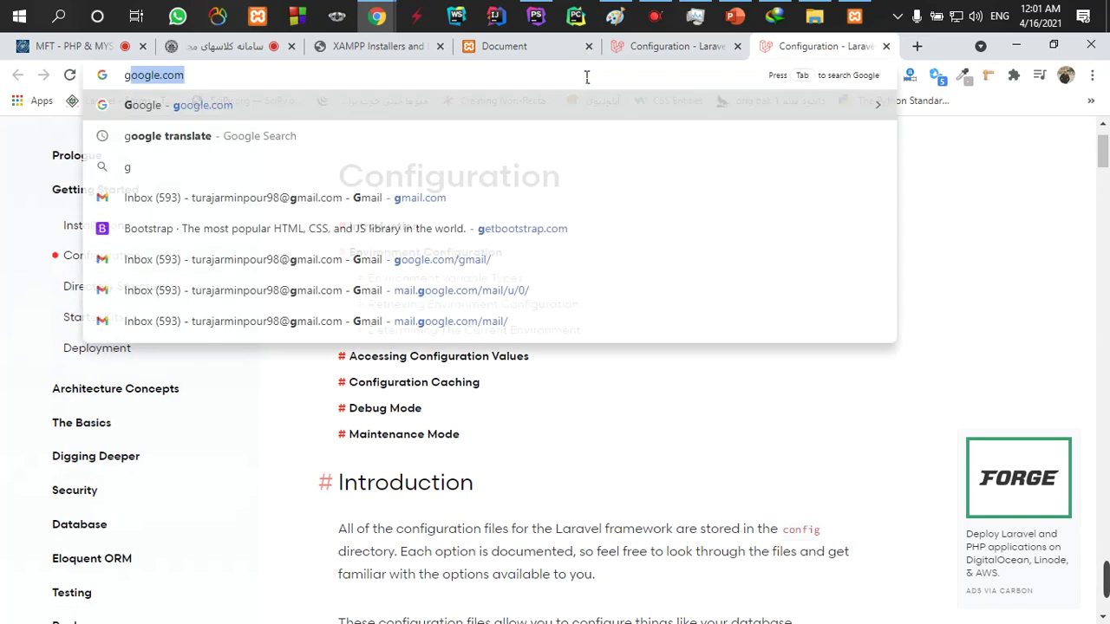
pyautogui.write('oogle.com')
pyautogui.press('Return')
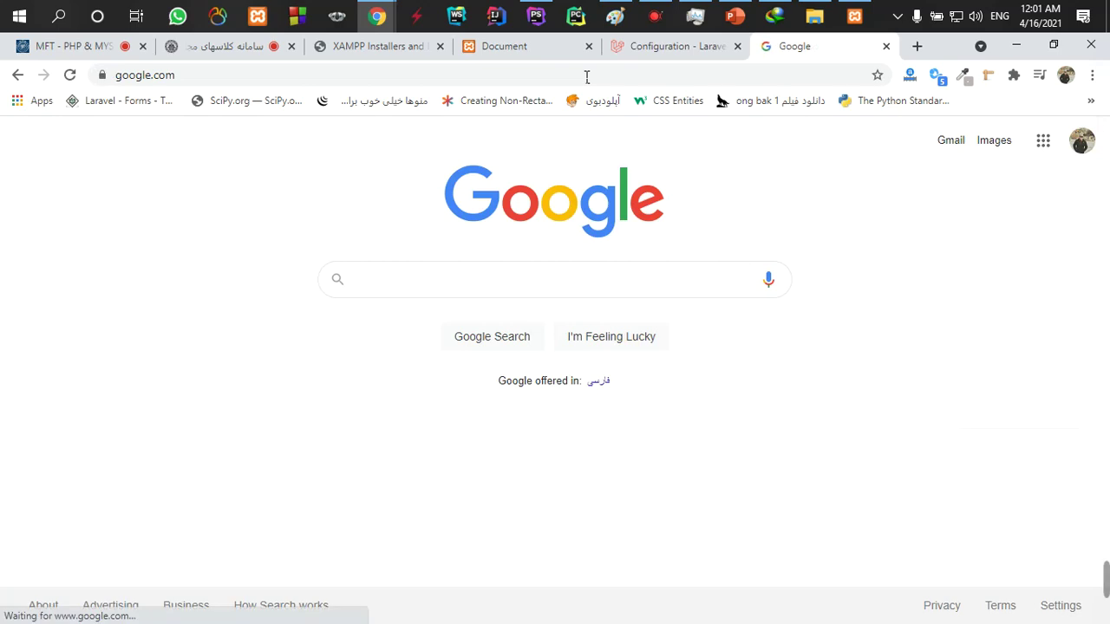
pyautogui.write('config php')
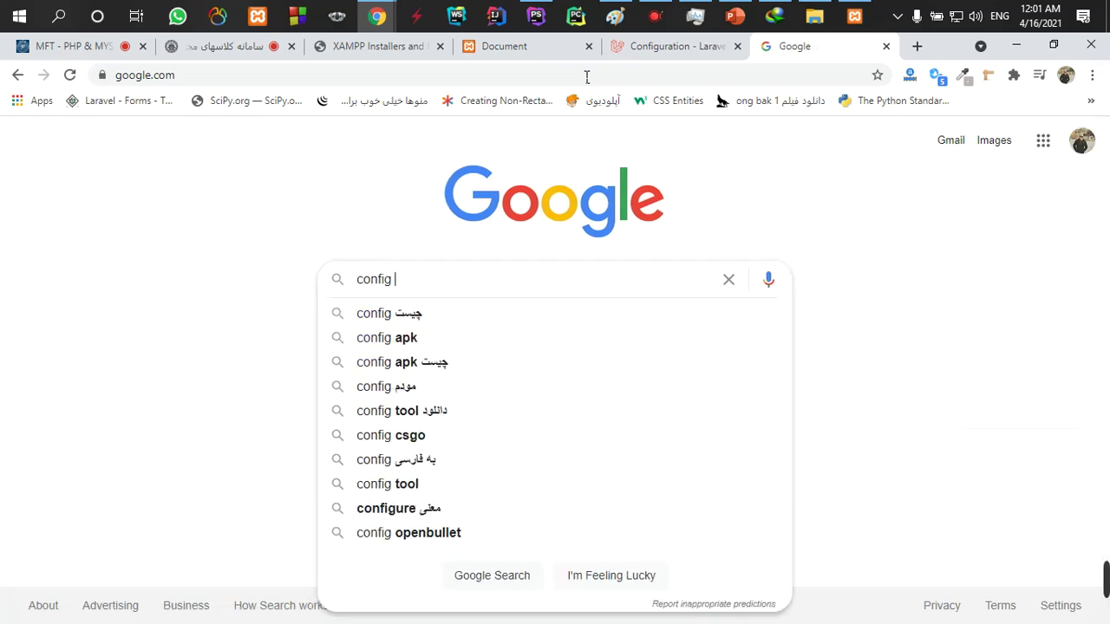
pyautogui.write(' fo')
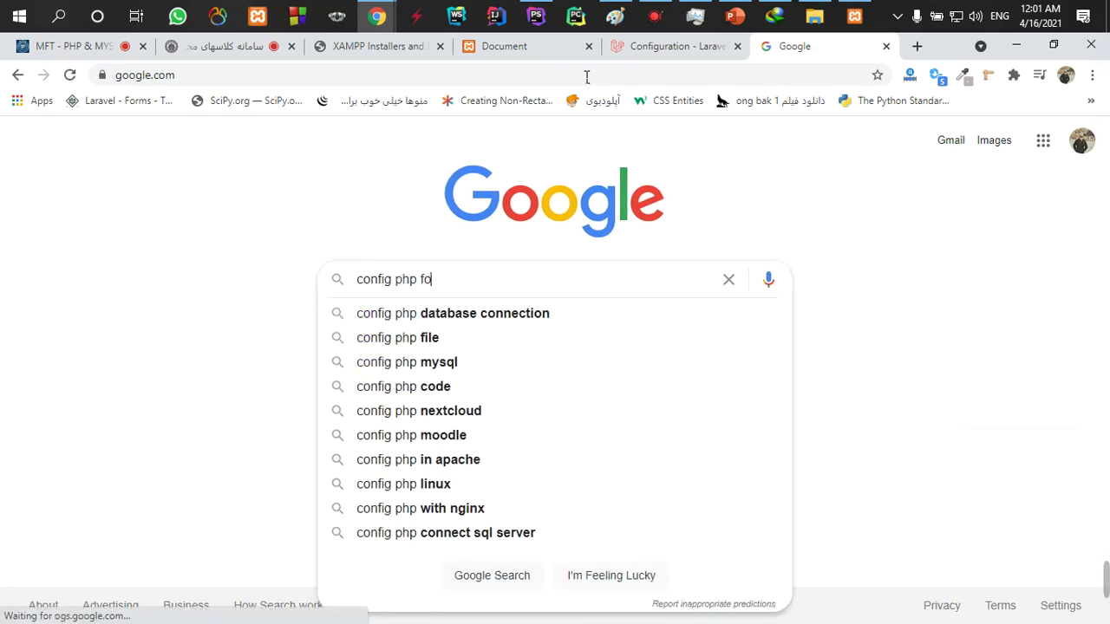
pyautogui.write('r laravel')
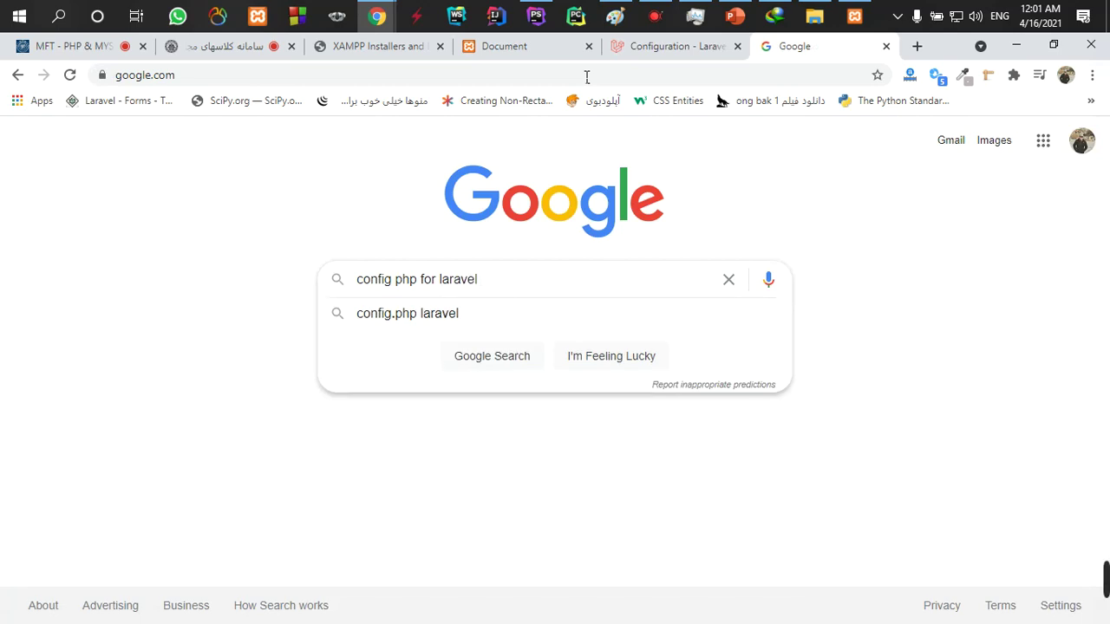
pyautogui.write(' 8')
pyautogui.press('Return')
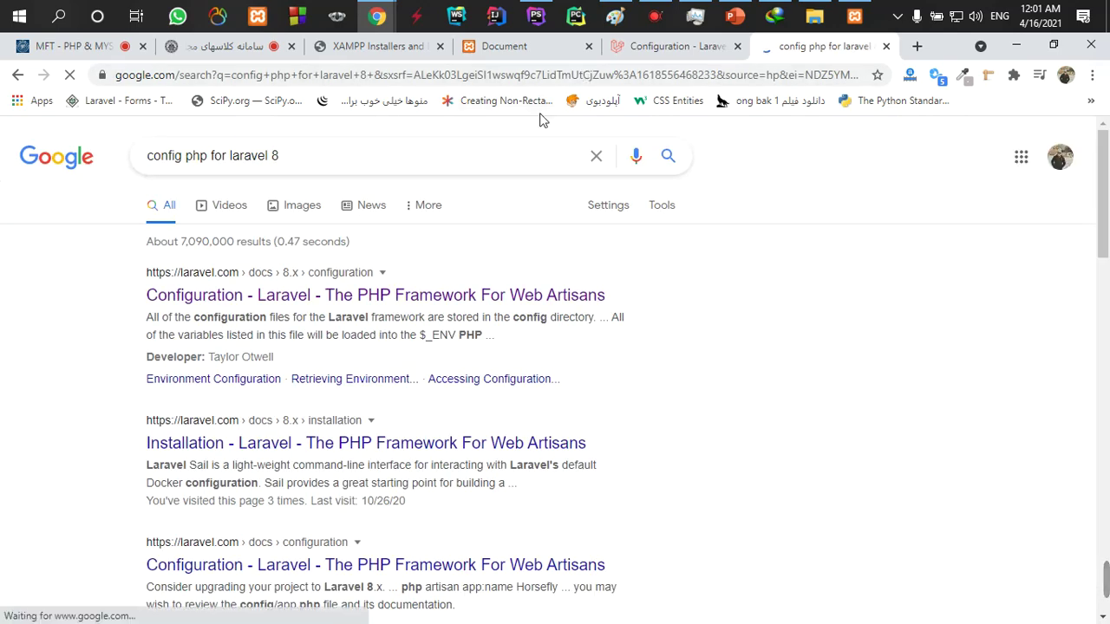
# Open the Laravel 8.x Configuration and Installation search results in new tabs.
pyautogui.rightClick(501, 301)
pyautogui.click(525, 310)
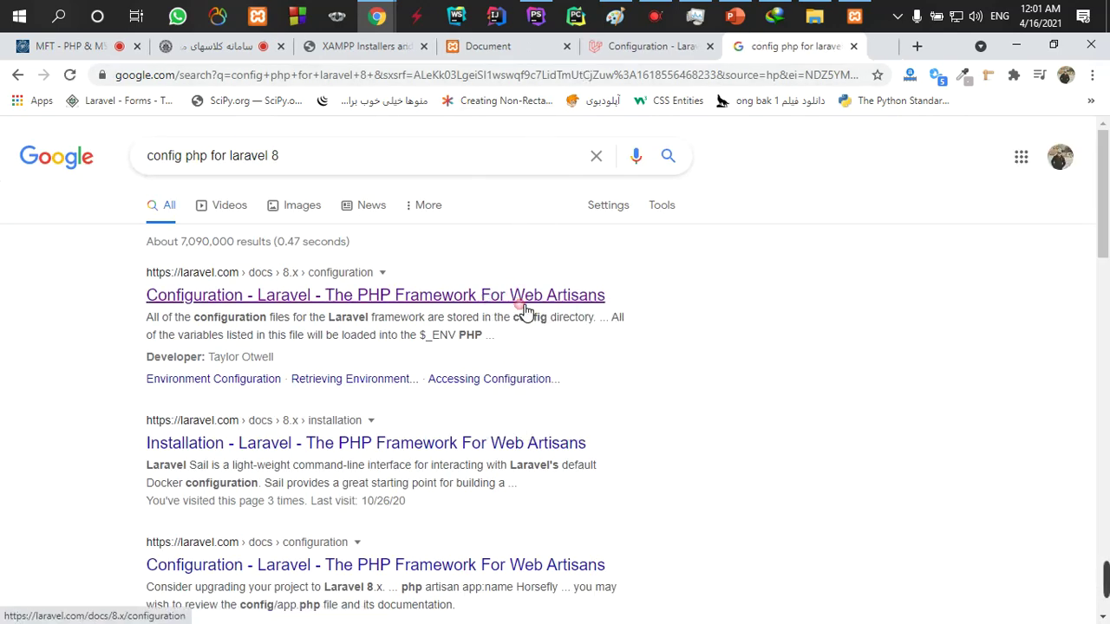
pyautogui.scroll(-2, 515, 264)
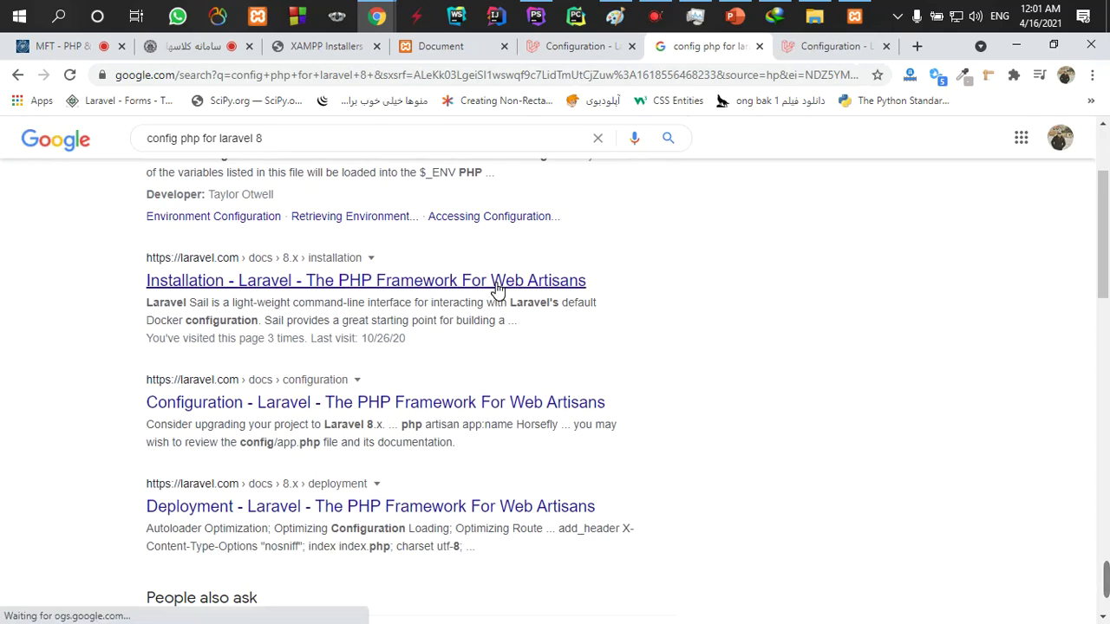
pyautogui.rightClick(497, 290)
pyautogui.click(524, 301)
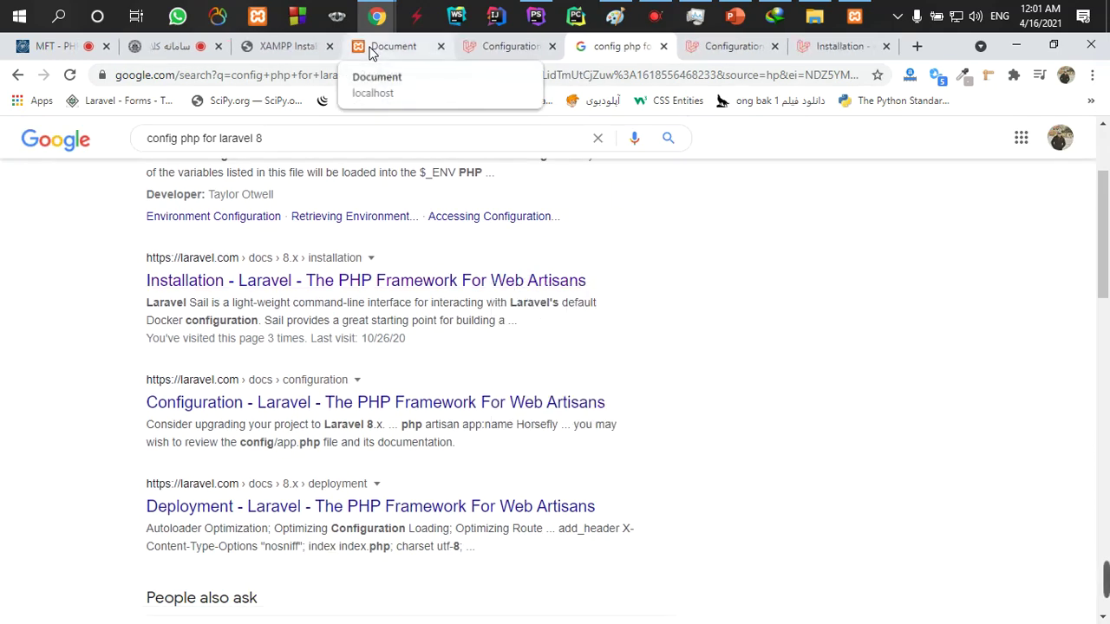
# Check the XAMPP download page, and examine the newly opened Laravel Installation page through its Getting Started On Windows section.
pyautogui.click(280, 45)
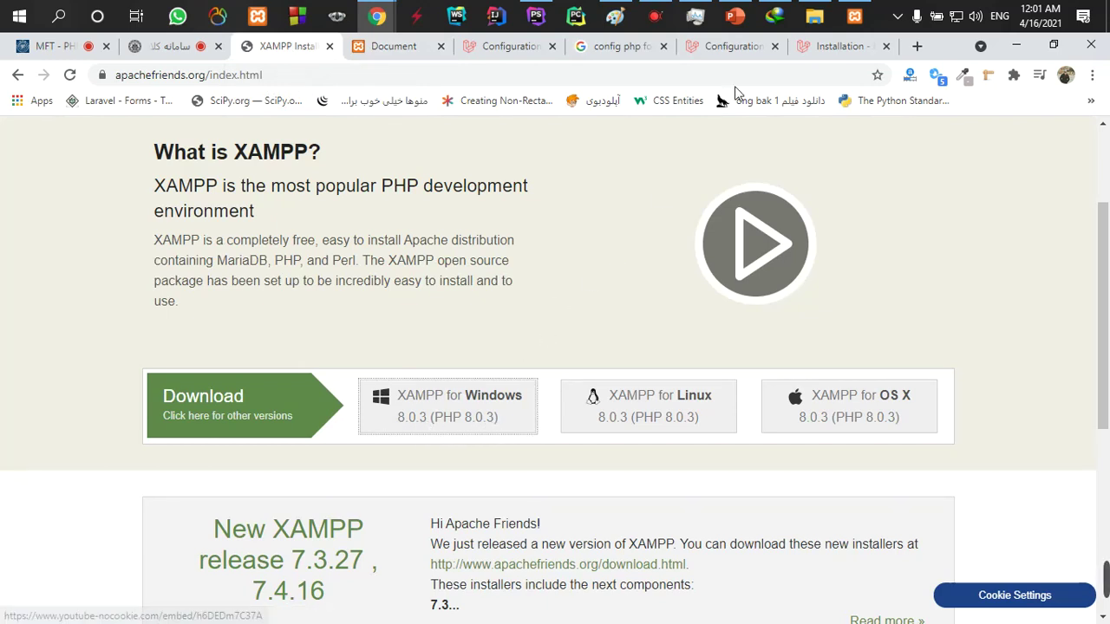
pyautogui.click(831, 47)
pyautogui.scroll(-15, 709, 339)
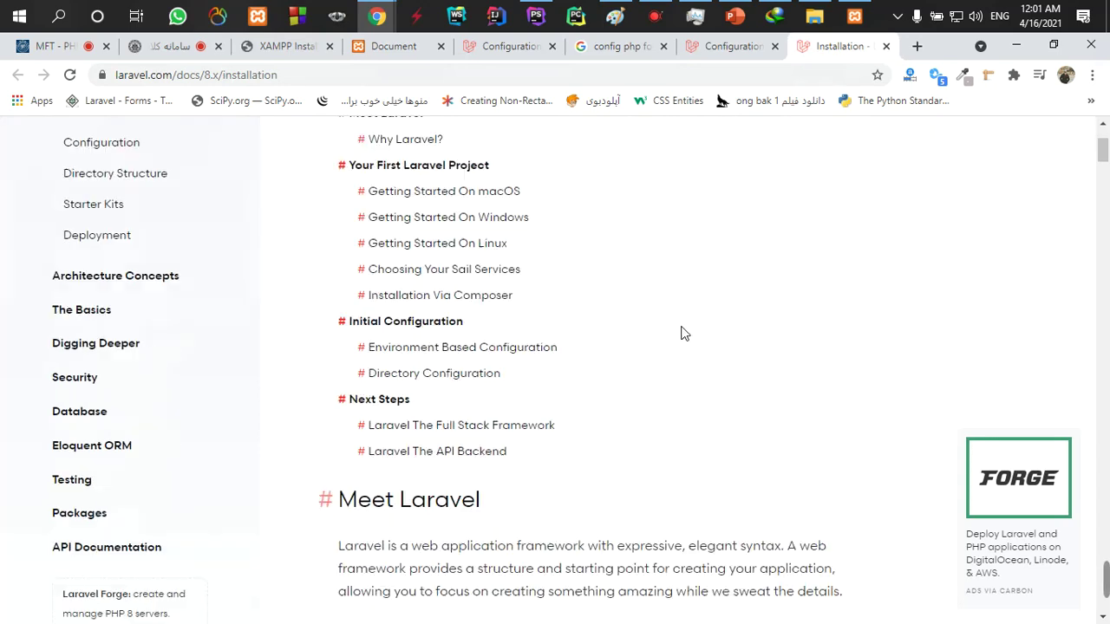
pyautogui.scroll(-2, 689, 332)
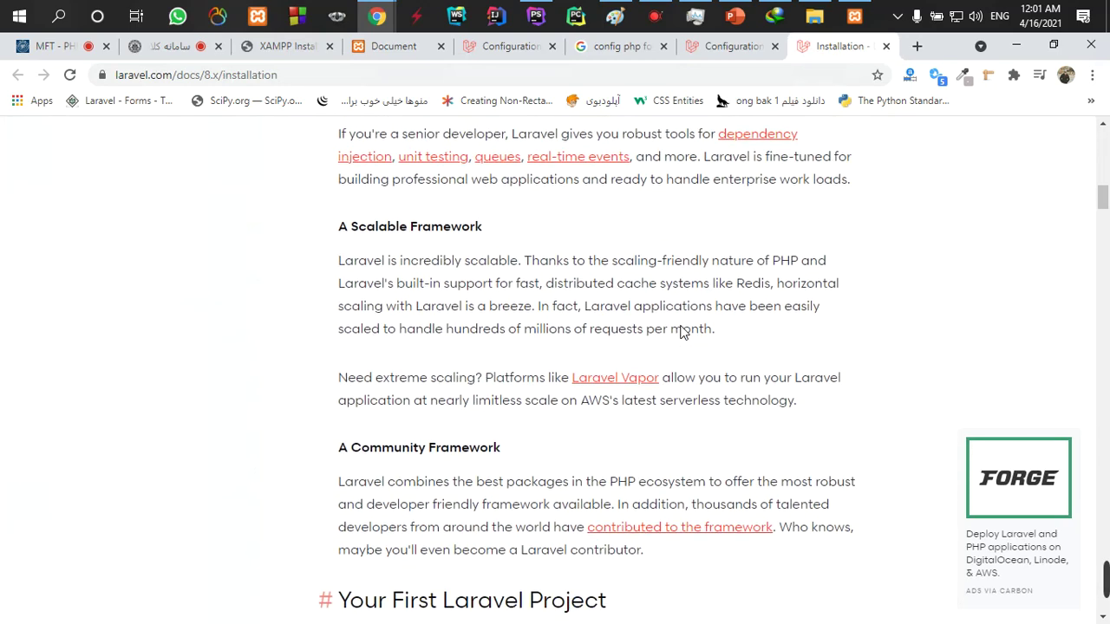
pyautogui.scroll(3, 685, 329)
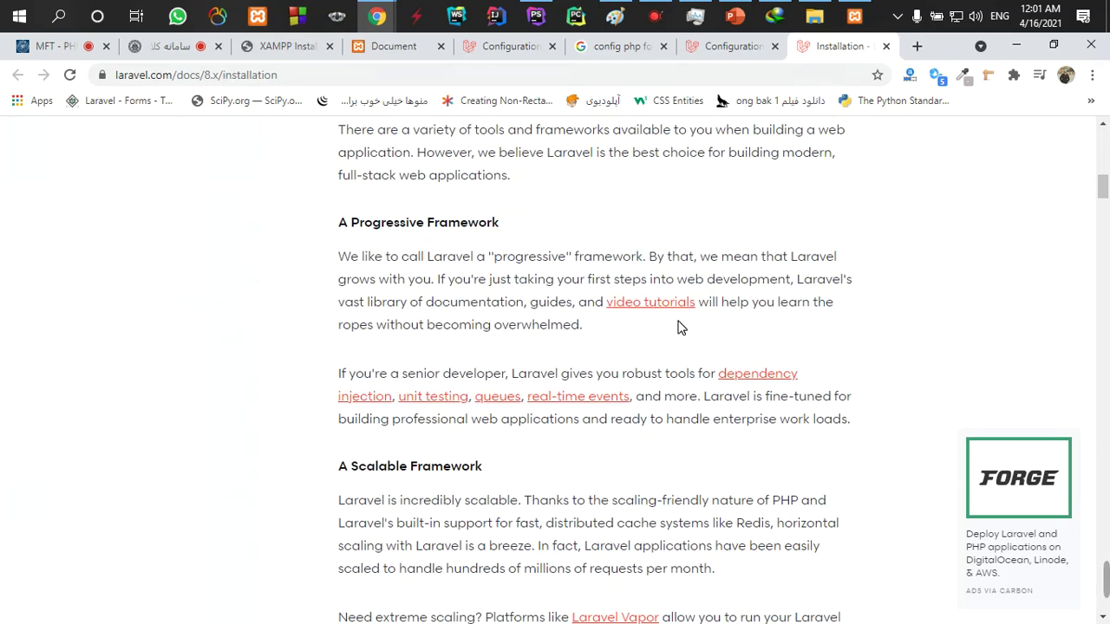
pyautogui.scroll(-12, 703, 355)
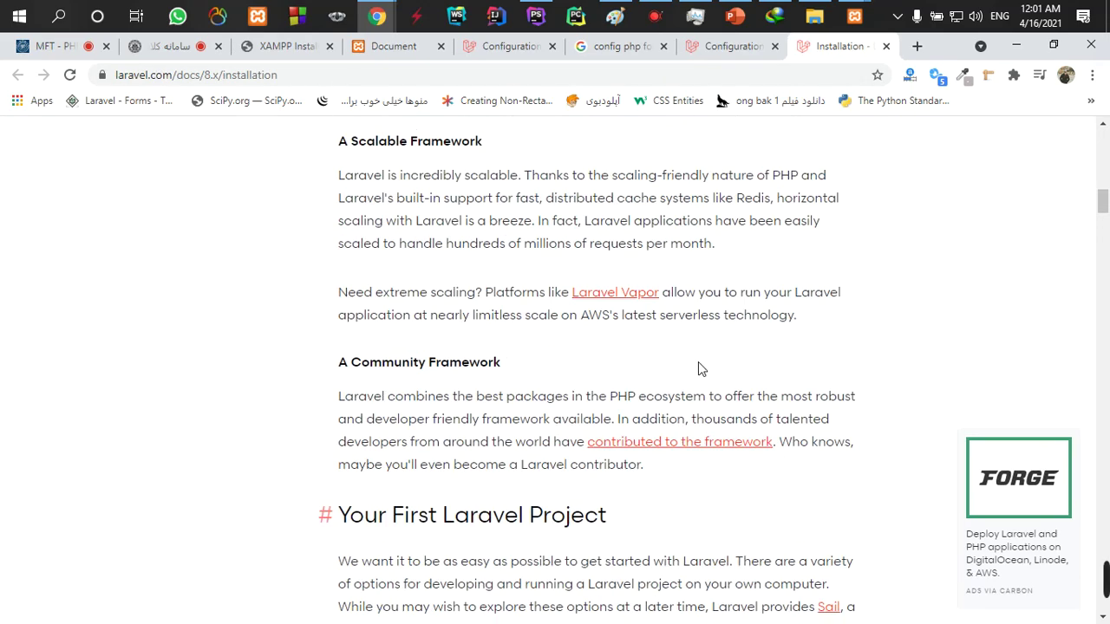
pyautogui.scroll(-4, 698, 371)
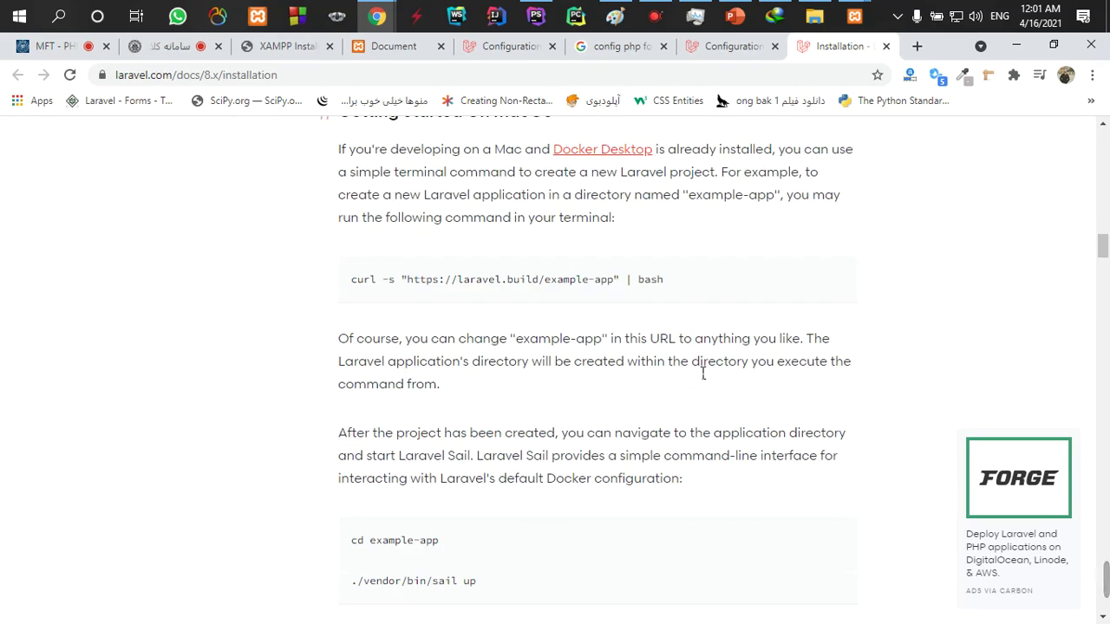
pyautogui.scroll(-4, 701, 373)
pyautogui.scroll(2, 686, 351)
pyautogui.scroll(-5, 679, 347)
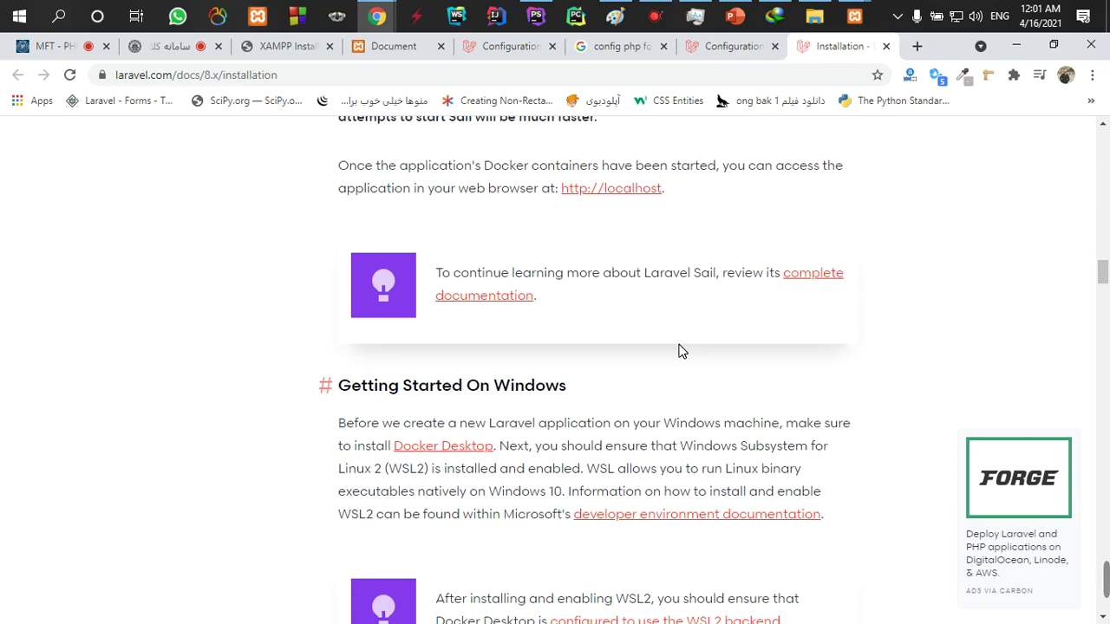
pyautogui.scroll(-4, 680, 351)
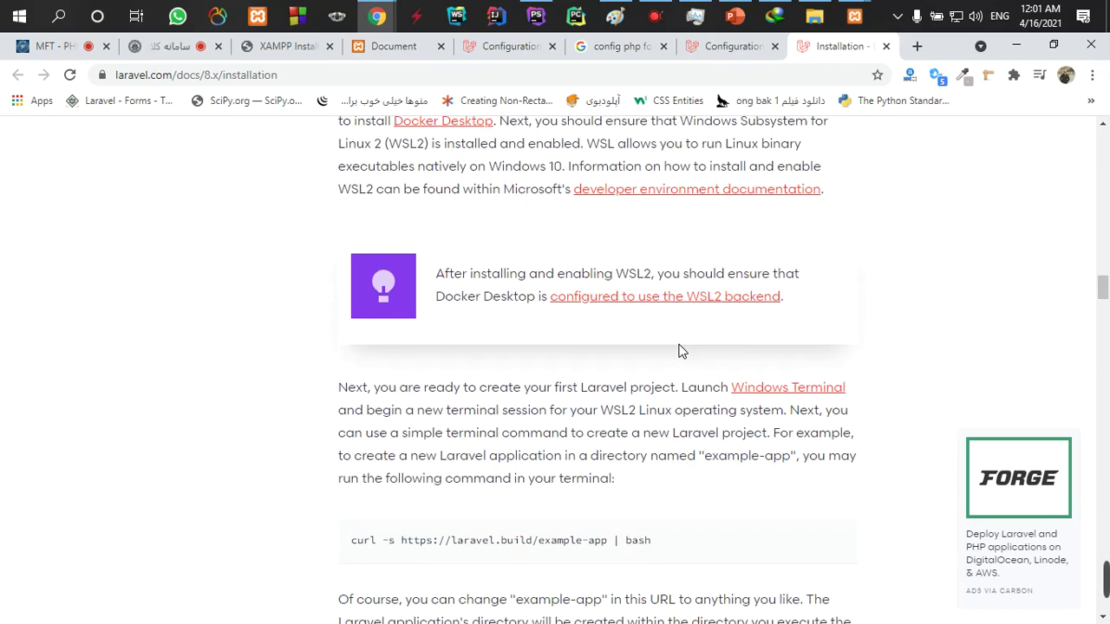
# Search the Installation page for "php ver" and close its tab.
pyautogui.hotkey('ctrl', 'f')
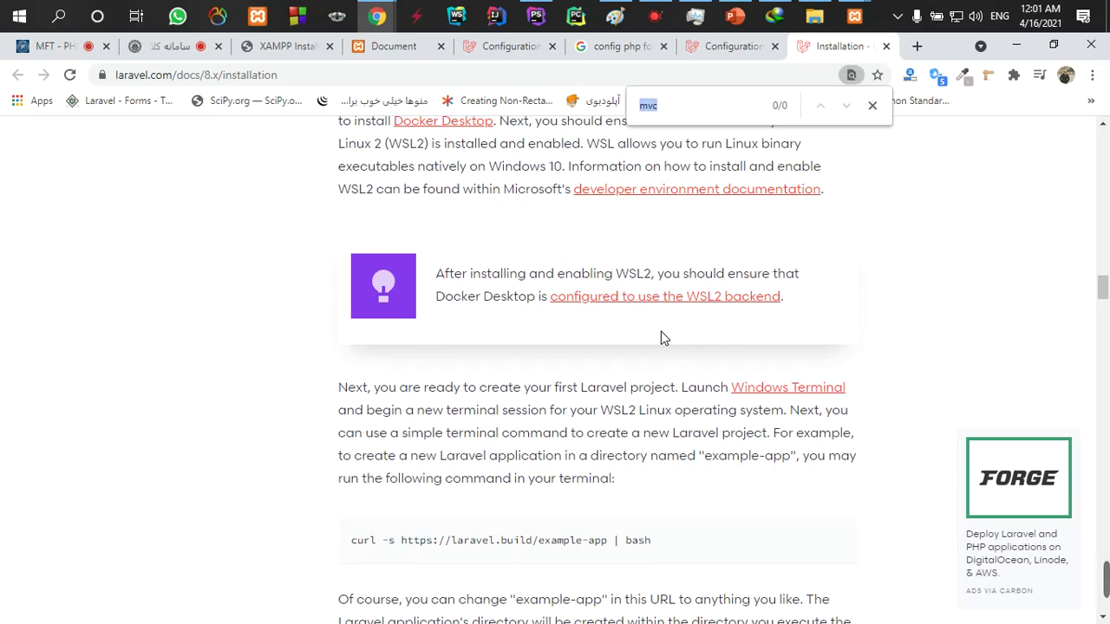
pyautogui.write('php ver')
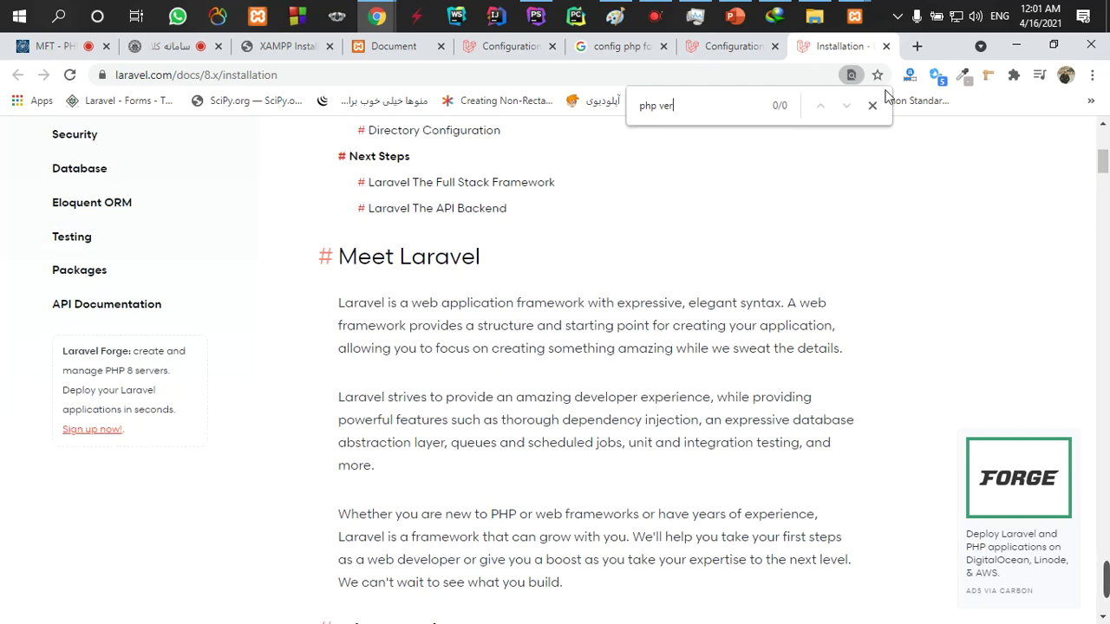
pyautogui.click(886, 46)
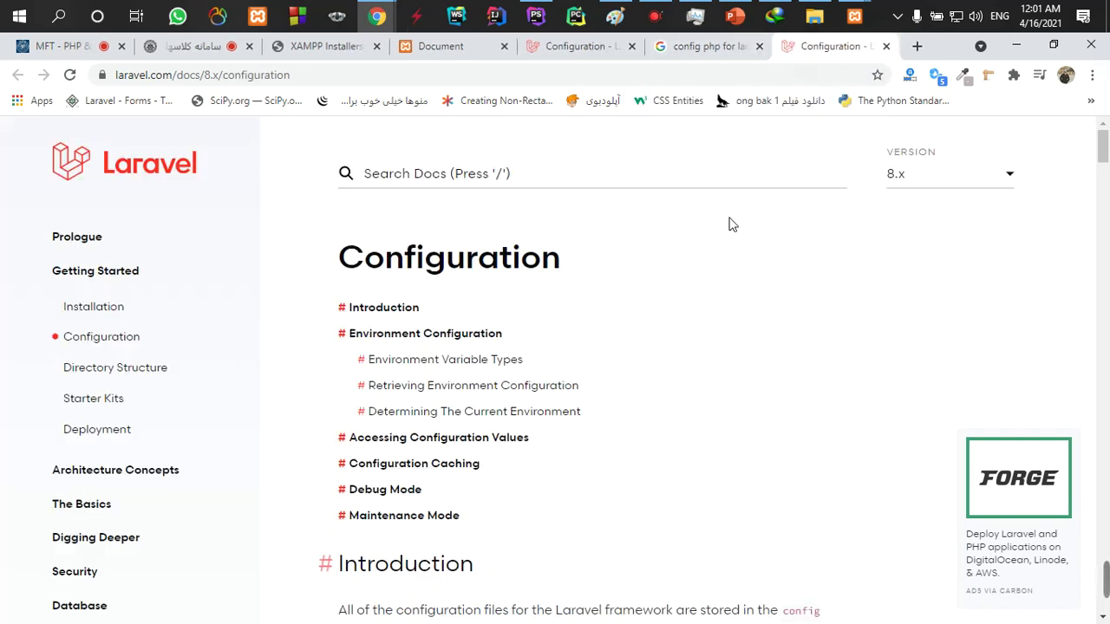
# Search the Configuration page for "php ve" and close its tab.
pyautogui.scroll(-2, 728, 241)
pyautogui.hotkey('ctrl', 'f')
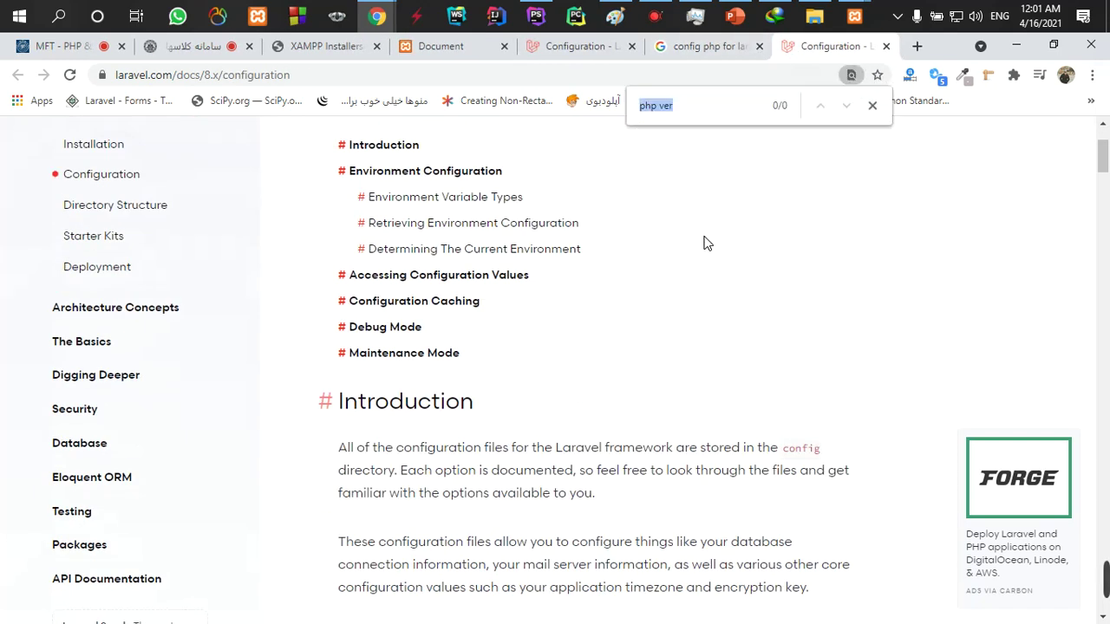
pyautogui.press('End')
pyautogui.press('BackSpace')
pyautogui.press('BackSpace')
pyautogui.press('BackSpace')
pyautogui.write('ve')
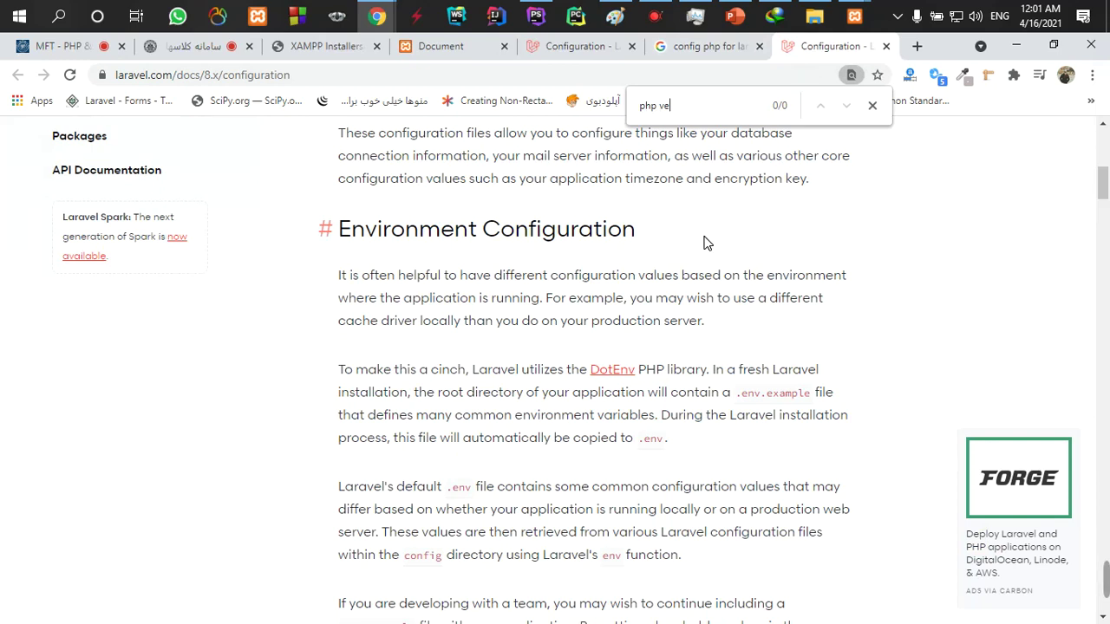
pyautogui.hotkey('ctrl', 'w')
# Search Google for "config php version for laravel 8" by refining the existing query.
pyautogui.scroll(-3, 405, 265)
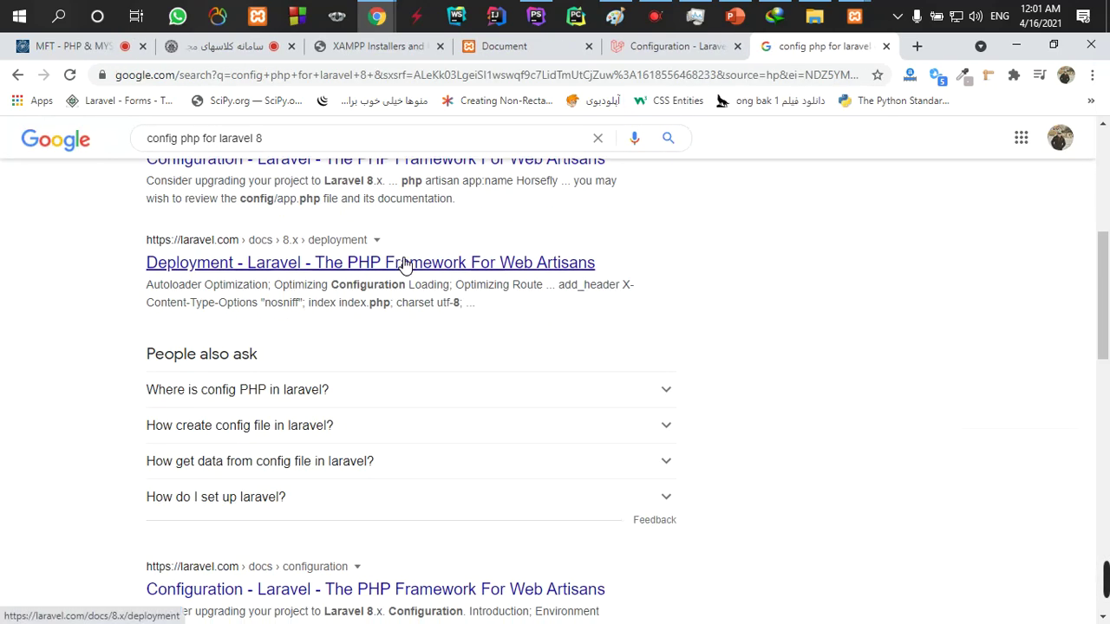
pyautogui.scroll(5, 404, 251)
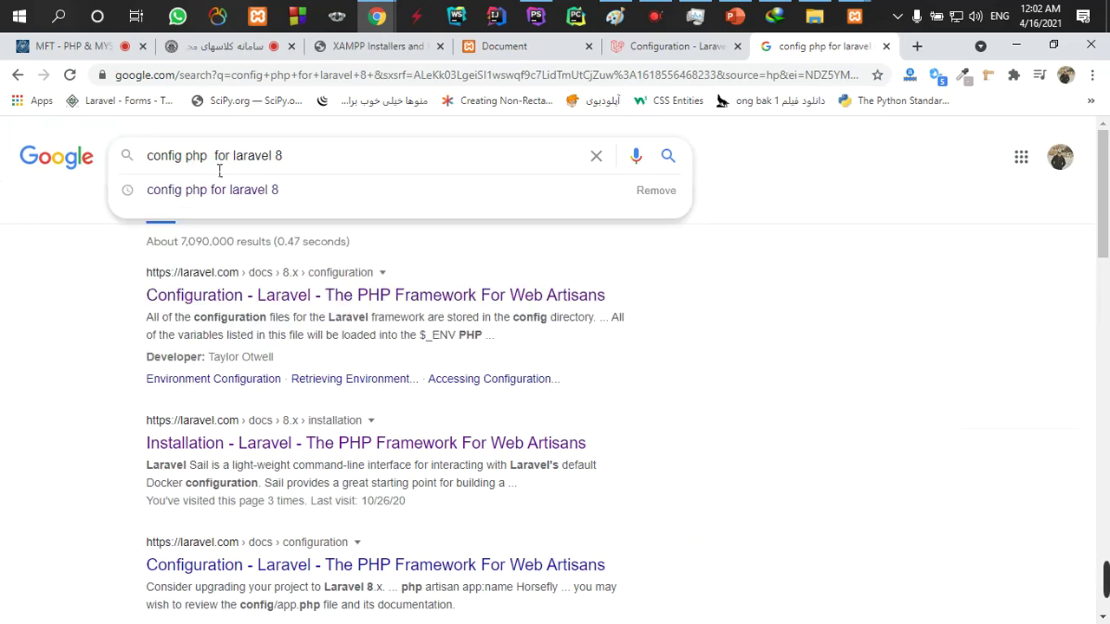
pyautogui.write('version')
pyautogui.press('Return')
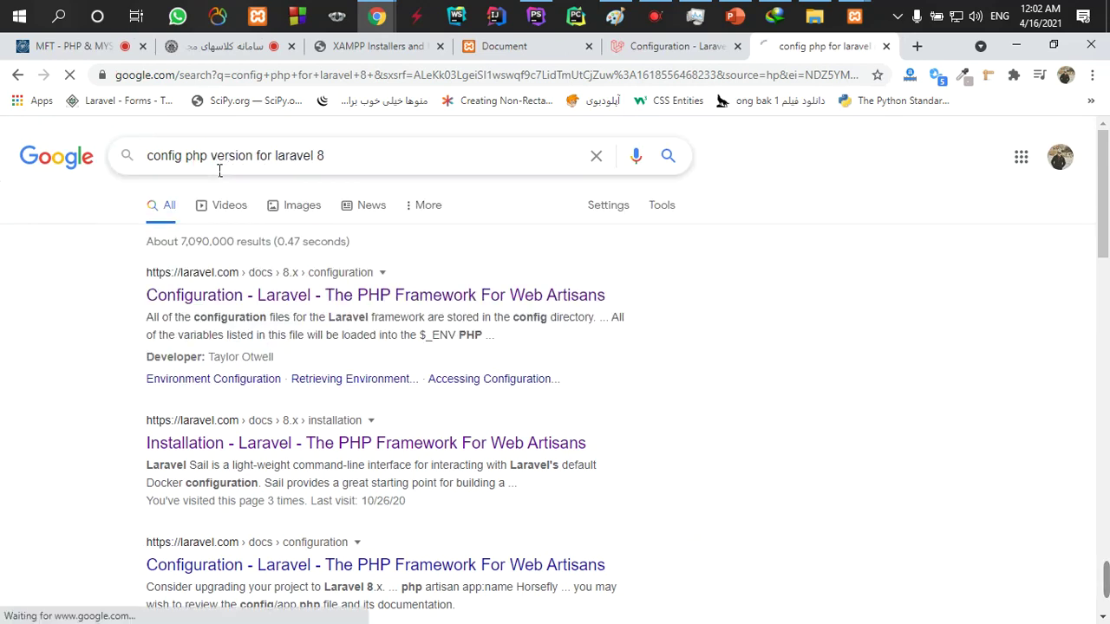
# Open the Laravel 8.x Upgrade Guide result in a new tab and examine its PHP version requirement section.
pyautogui.rightClick(346, 295)
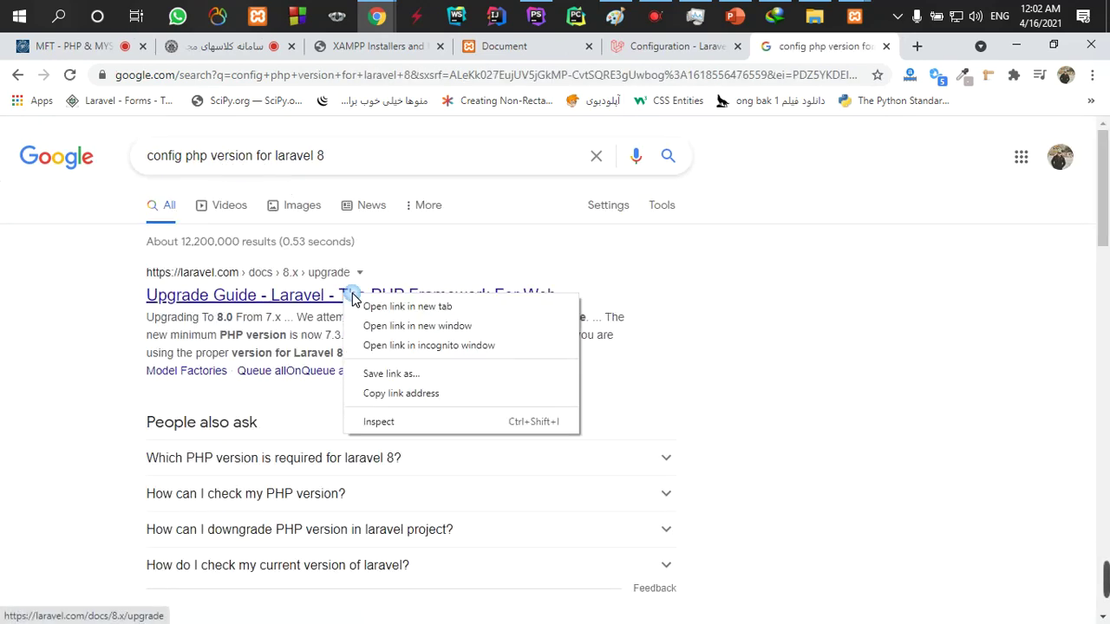
pyautogui.click(368, 306)
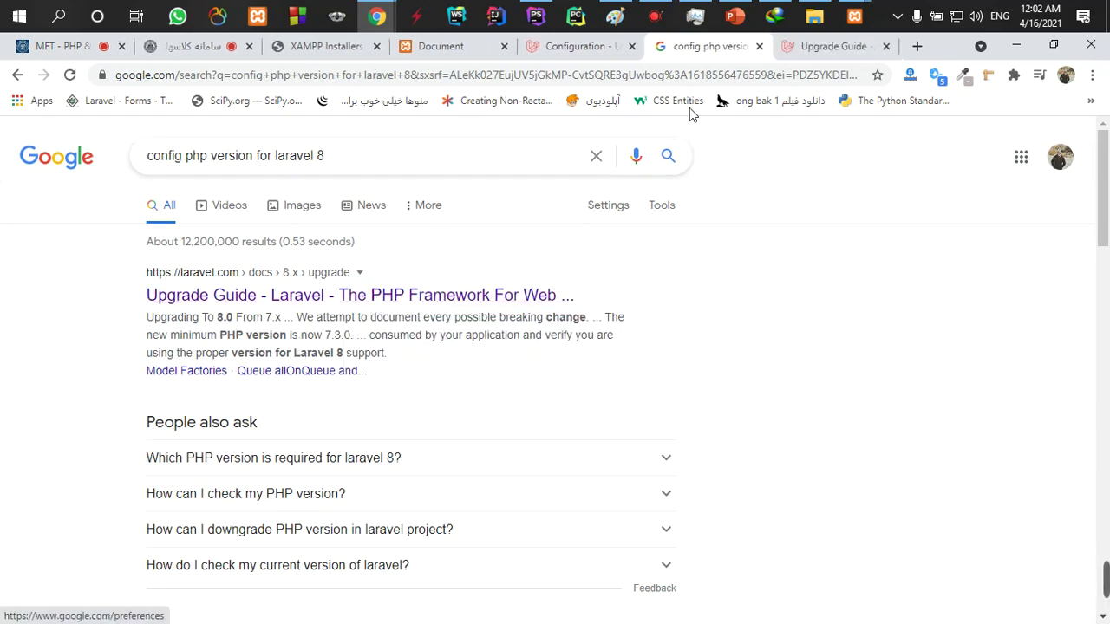
pyautogui.click(819, 51)
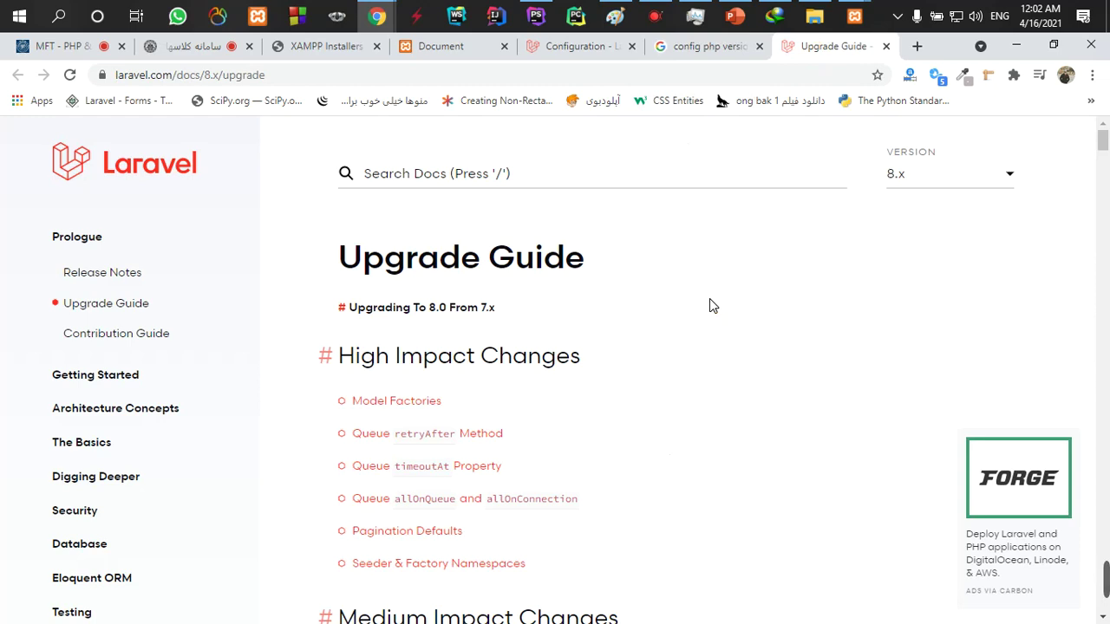
pyautogui.scroll(-2, 709, 305)
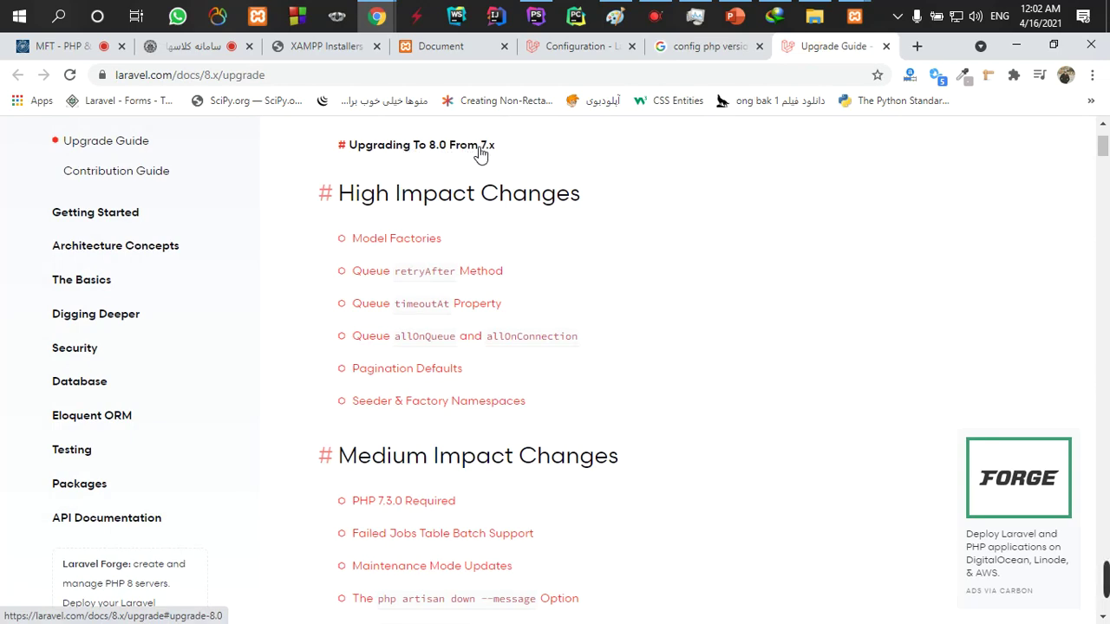
pyautogui.scroll(-3, 555, 182)
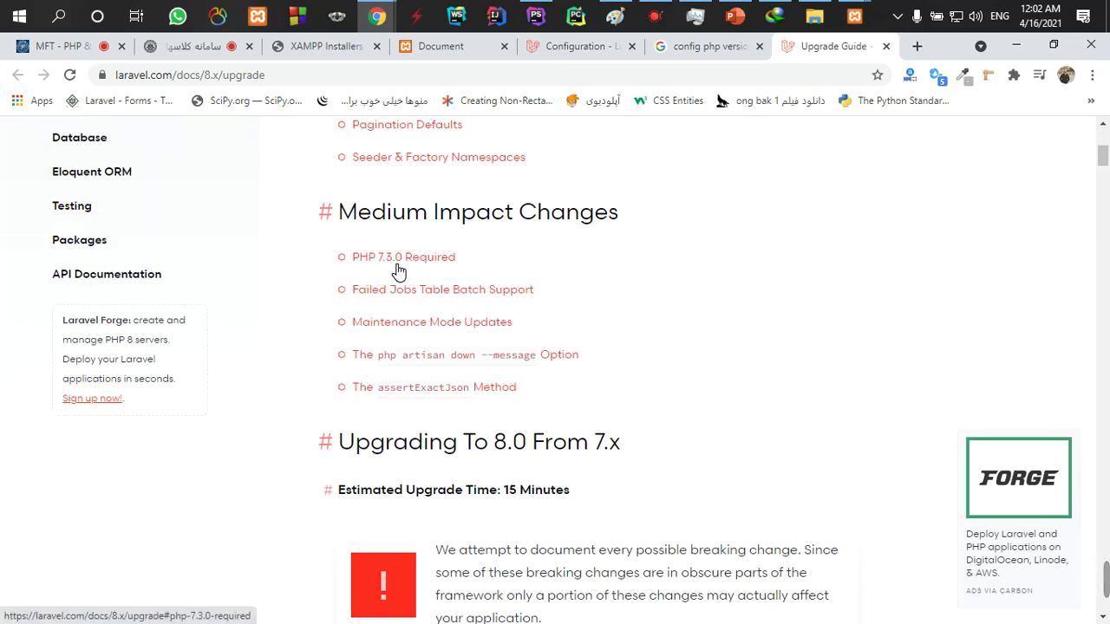
pyautogui.scroll(5, 751, 263)
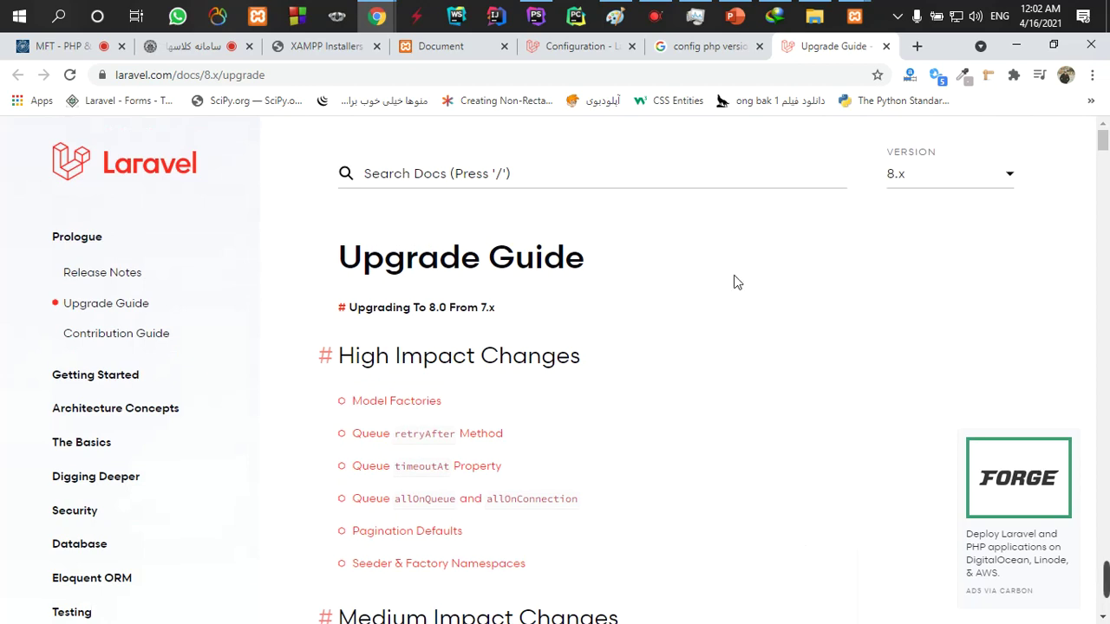
pyautogui.scroll(-9, 733, 283)
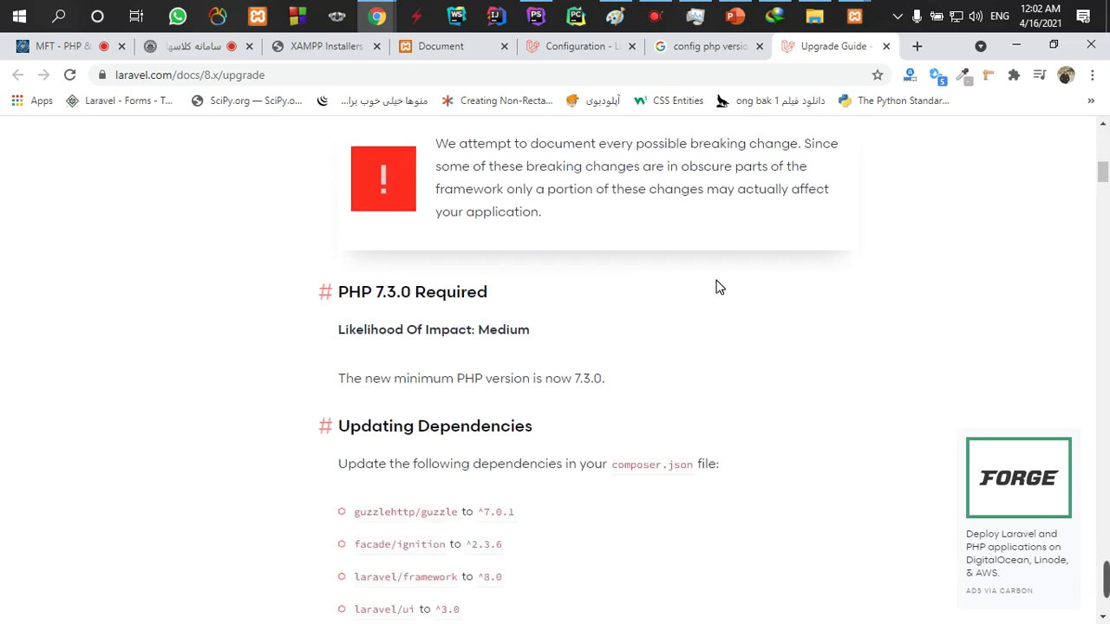
pyautogui.scroll(-1, 716, 287)
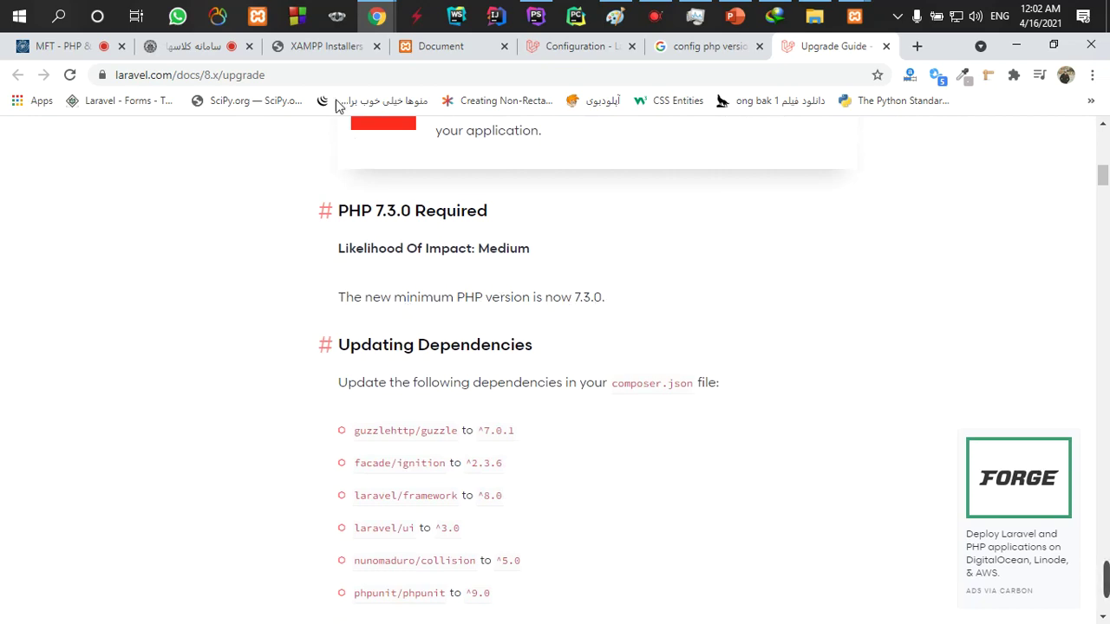
# Return to the XAMPP page, choose the XAMPP for Windows 8.0.3 (PHP 8.0.3) download and look over the page.
pyautogui.click(318, 51)
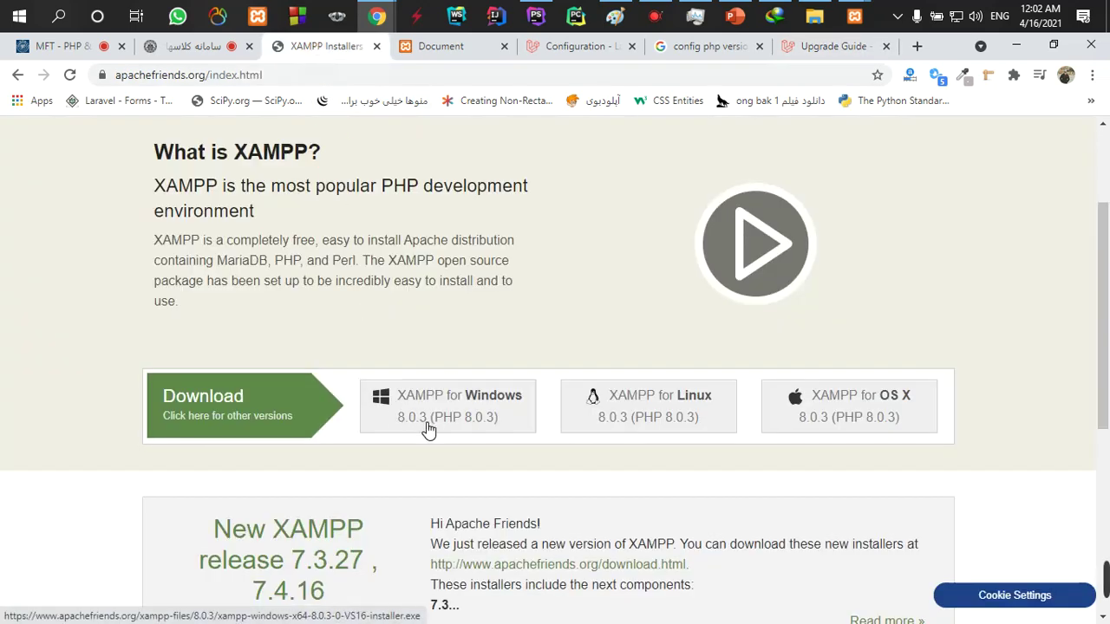
pyautogui.click(471, 422)
pyautogui.scroll(-2, 477, 417)
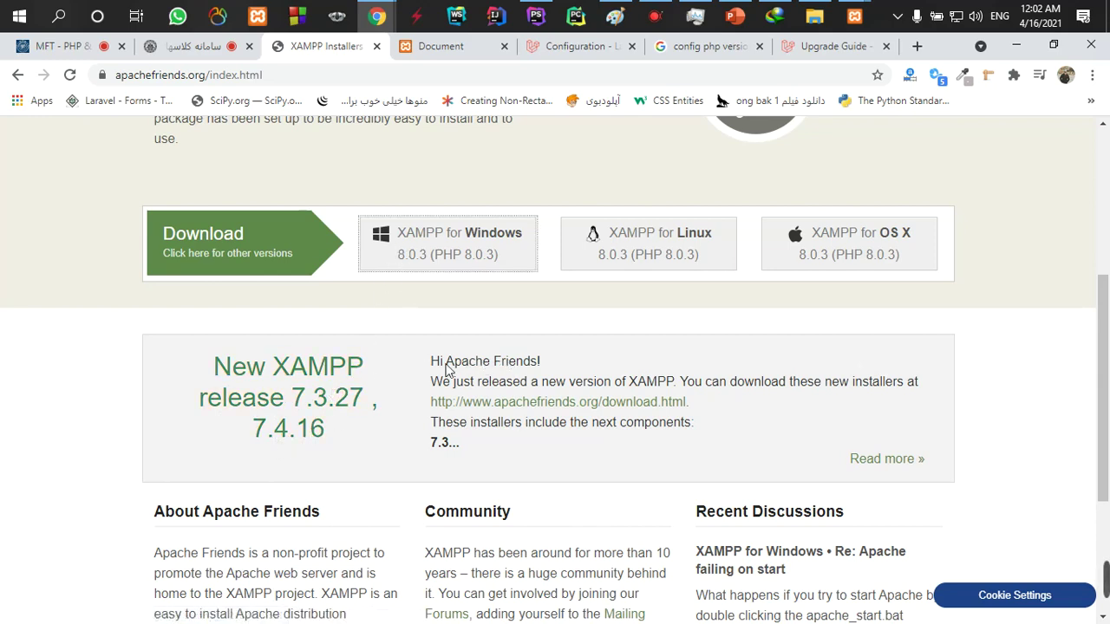
pyautogui.scroll(-2, 457, 385)
pyautogui.scroll(5, 457, 385)
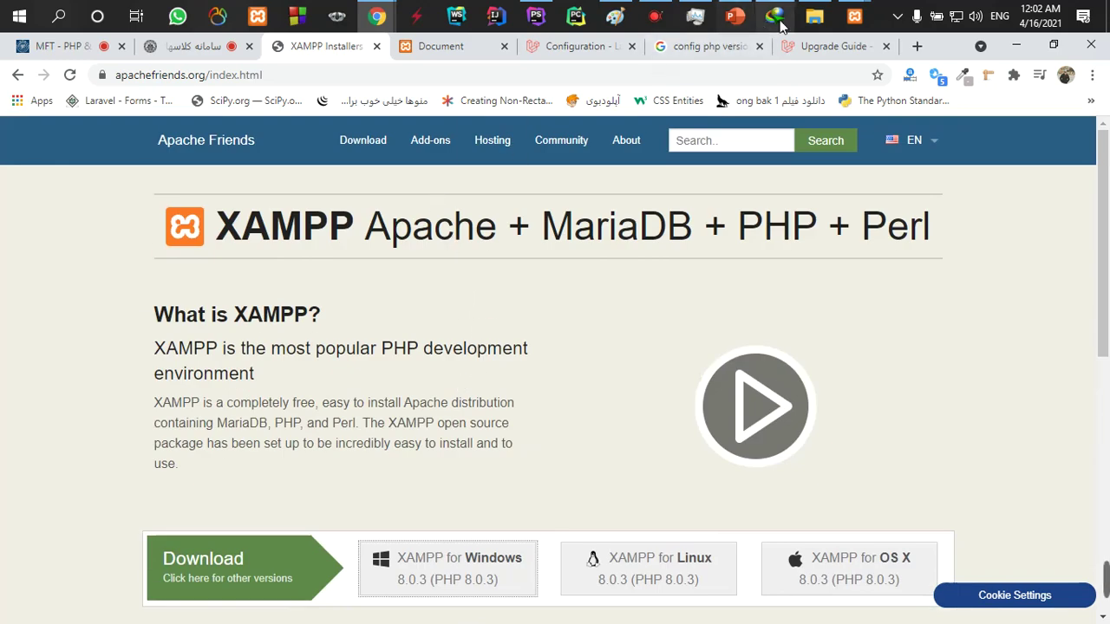
# Dismiss the XAMPP uninstaller's completion message and minimize the browser to reach the desktop.
pyautogui.moveTo(852, 19)
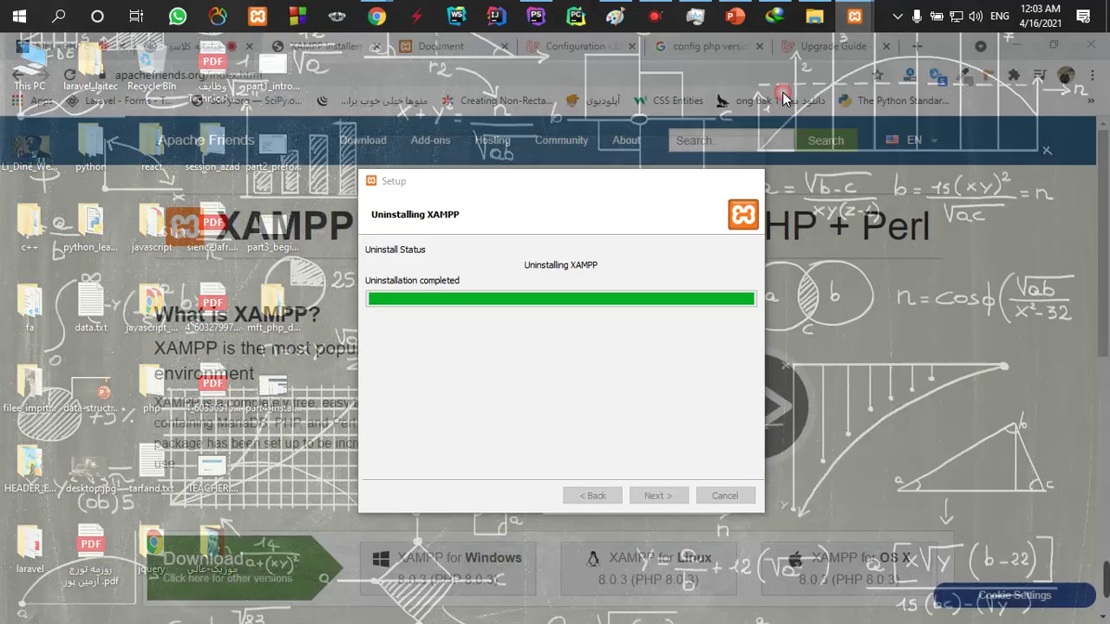
pyautogui.click(784, 98)
pyautogui.click(563, 345)
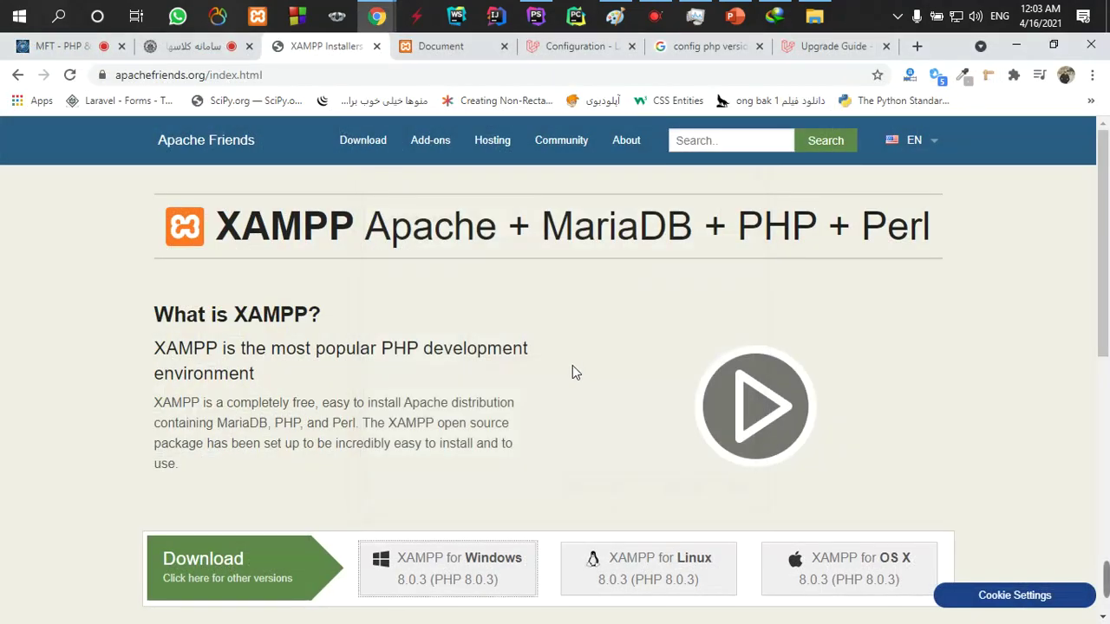
pyautogui.click(1017, 46)
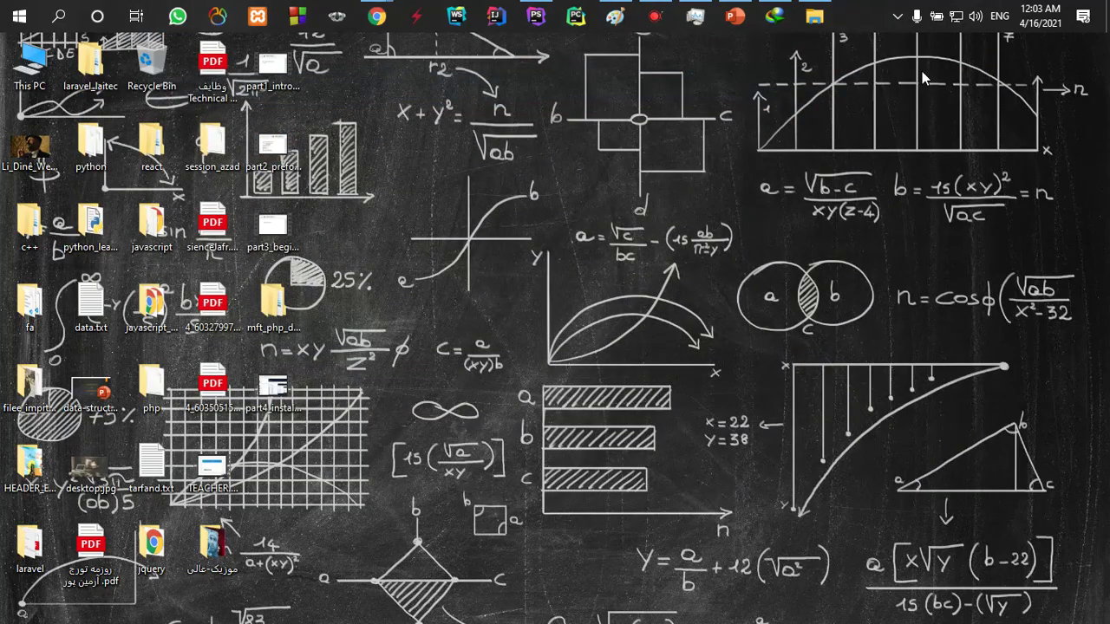
# Switch to Internet Download Manager, put the downloaded XAMPP 8.0.3 installer on the desktop and close the download manager.
pyautogui.click(897, 16)
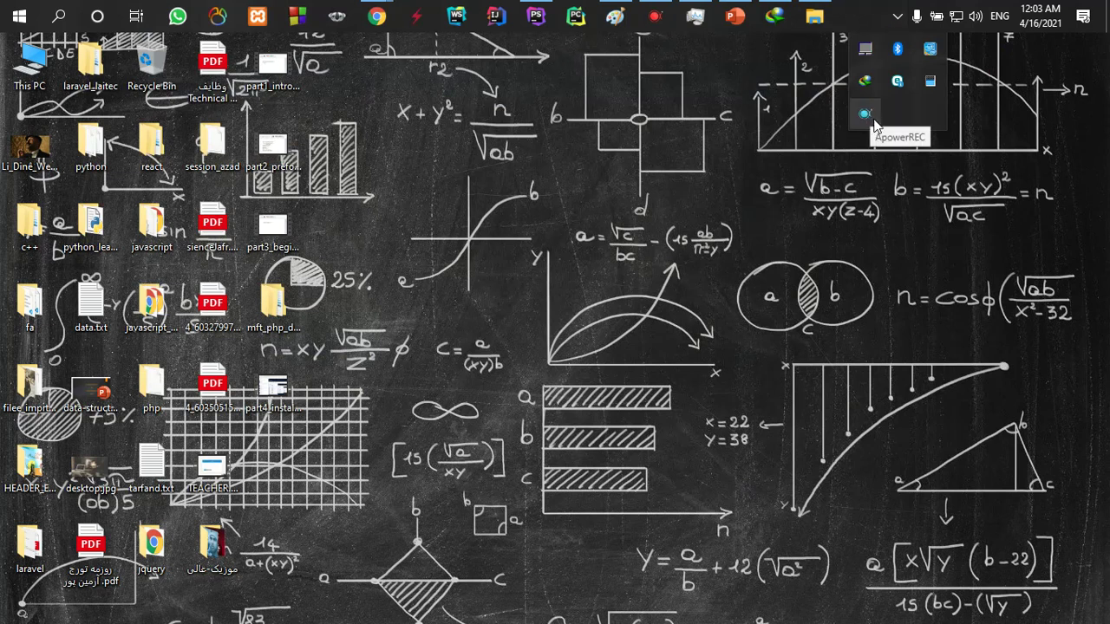
pyautogui.click(864, 81)
pyautogui.click(505, 376)
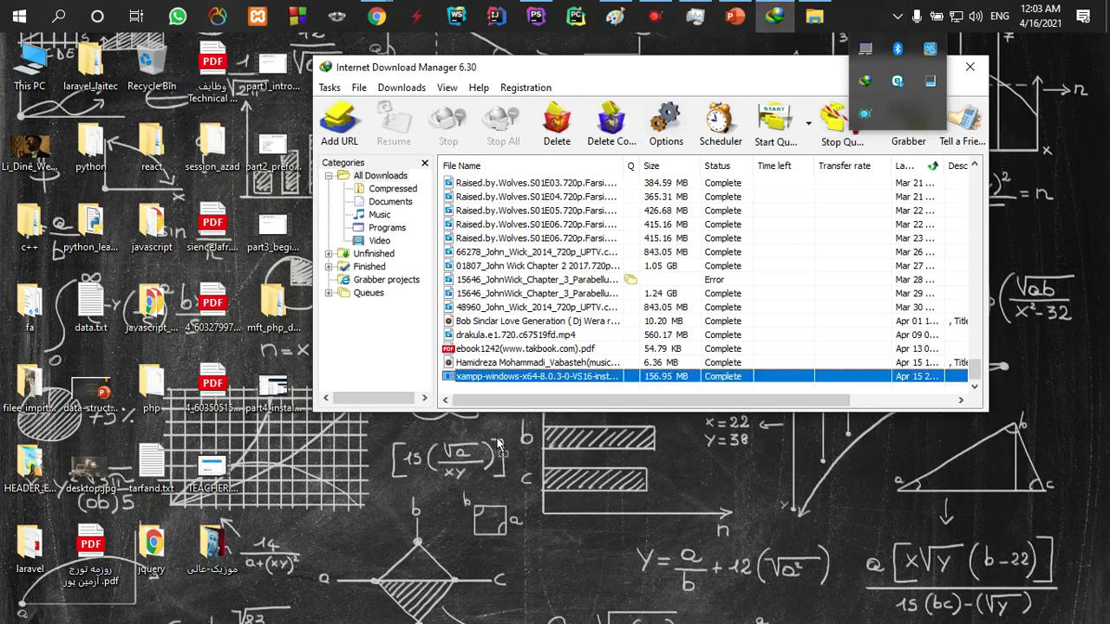
pyautogui.click(501, 446)
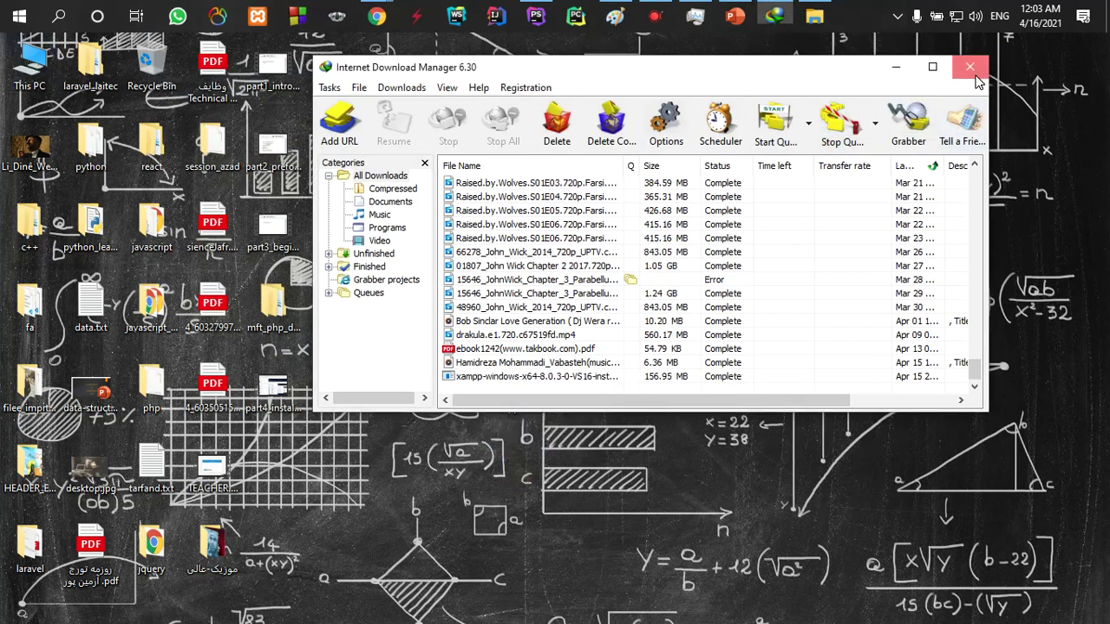
pyautogui.click(975, 76)
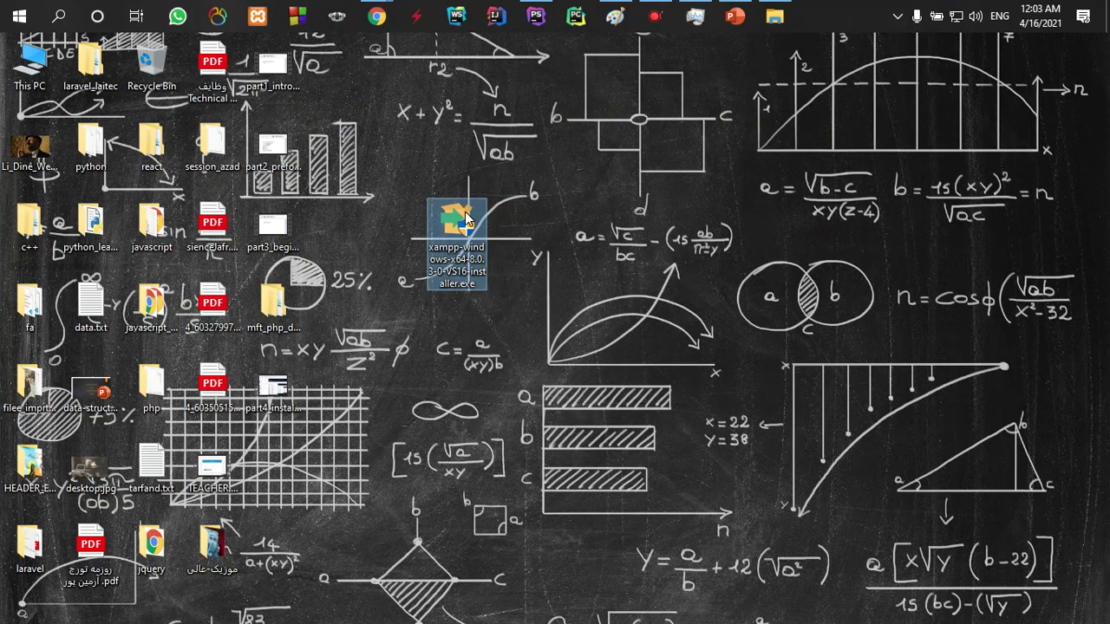
# Run the XAMPP installer through its initial prompts, keep all components selected and continue to the installation folder page.
pyautogui.doubleClick(466, 219)
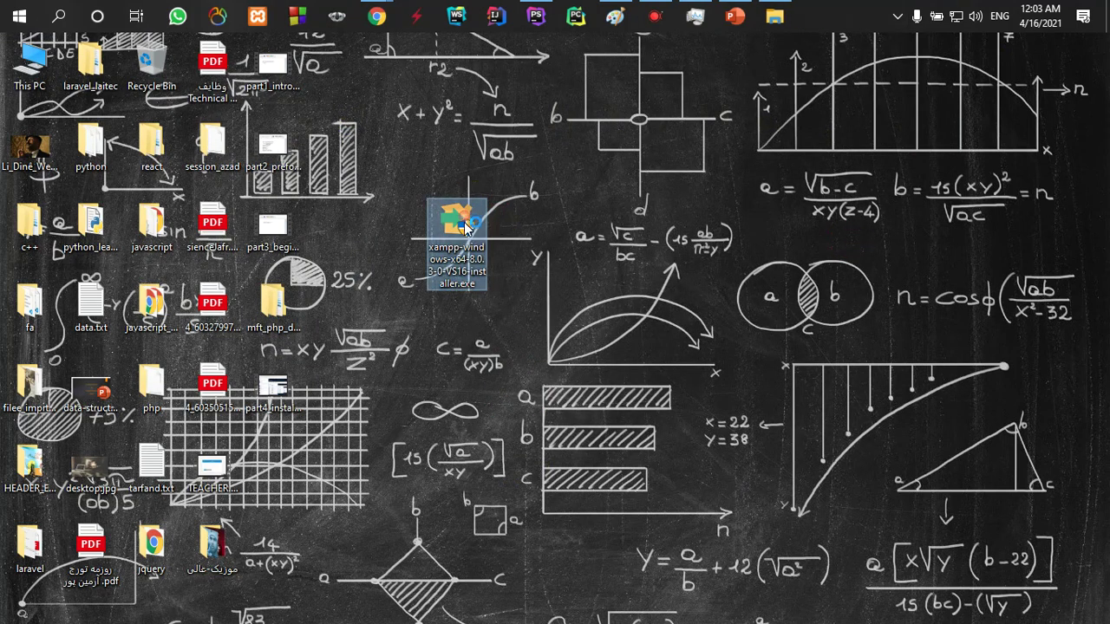
pyautogui.click(632, 283)
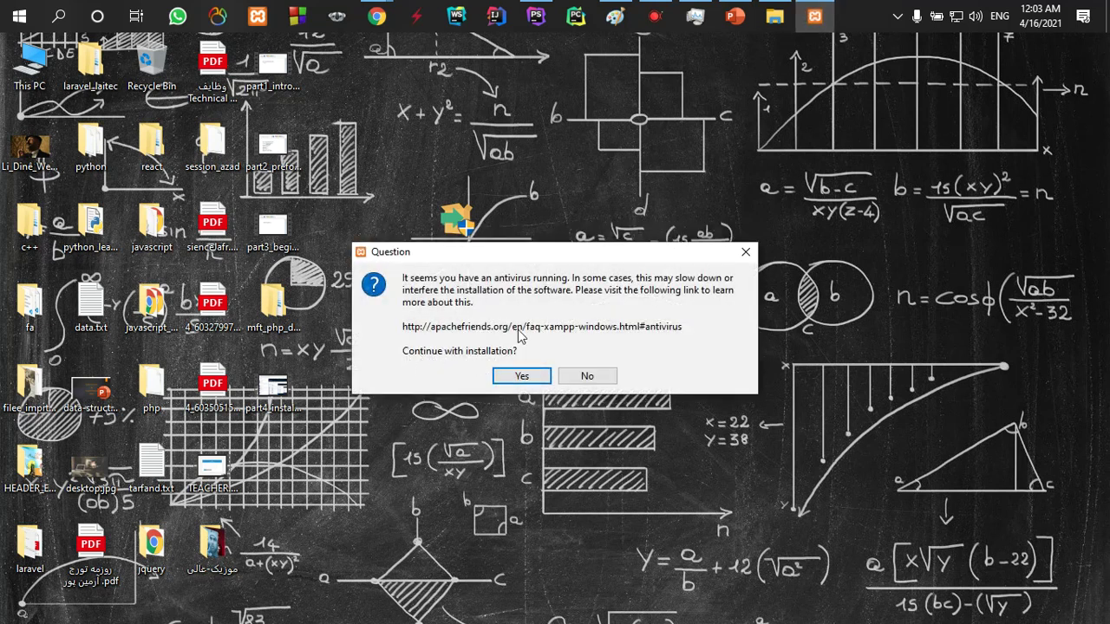
pyautogui.click(521, 377)
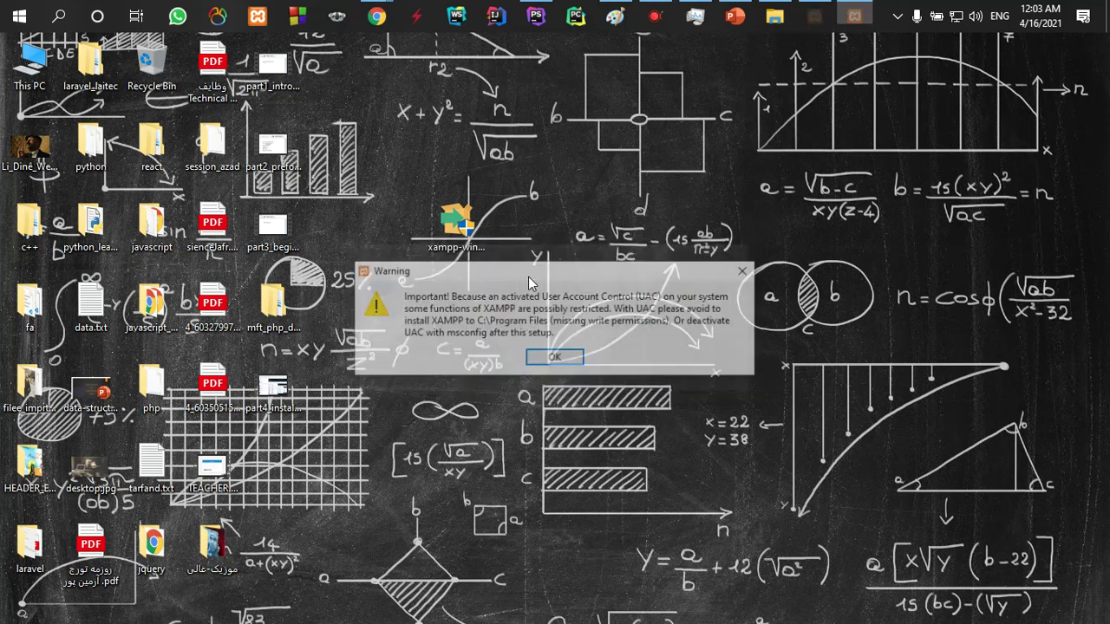
pyautogui.click(530, 361)
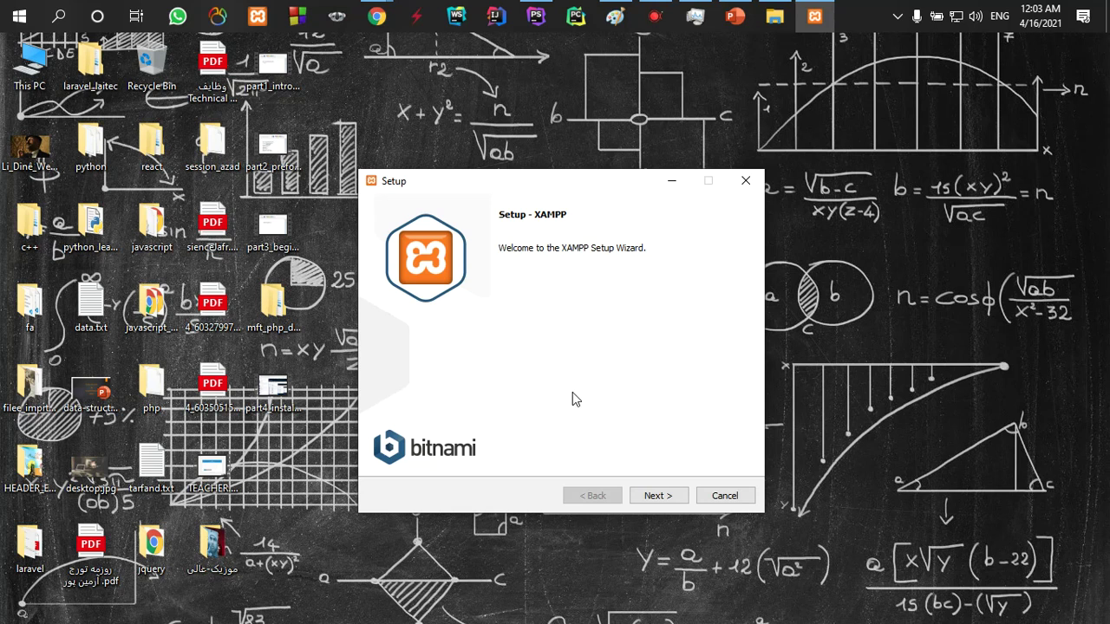
pyautogui.click(653, 496)
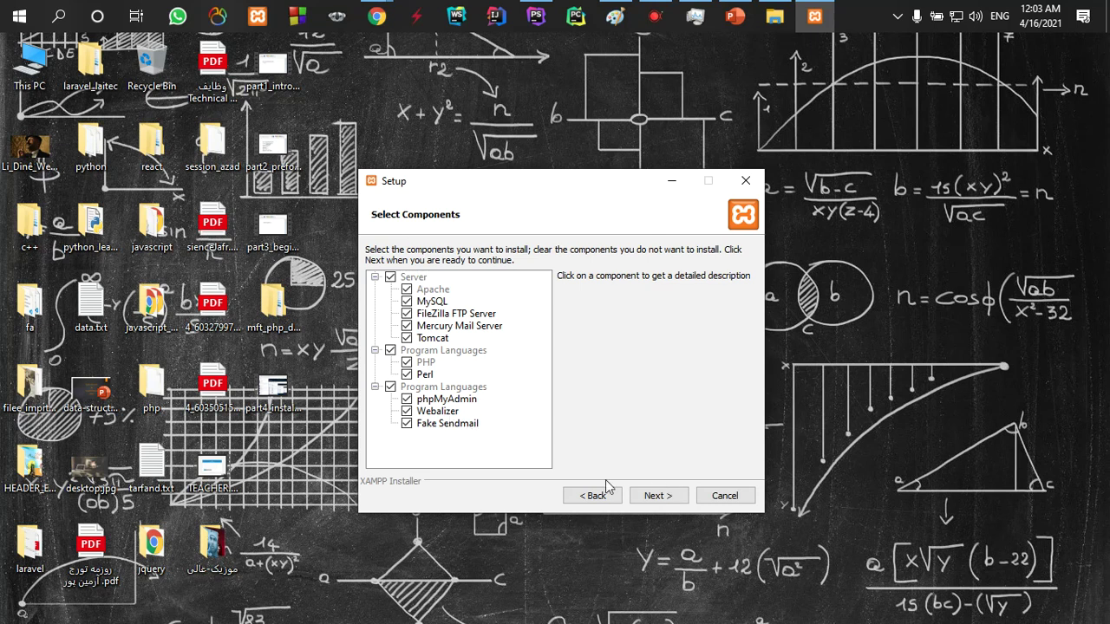
pyautogui.click(660, 492)
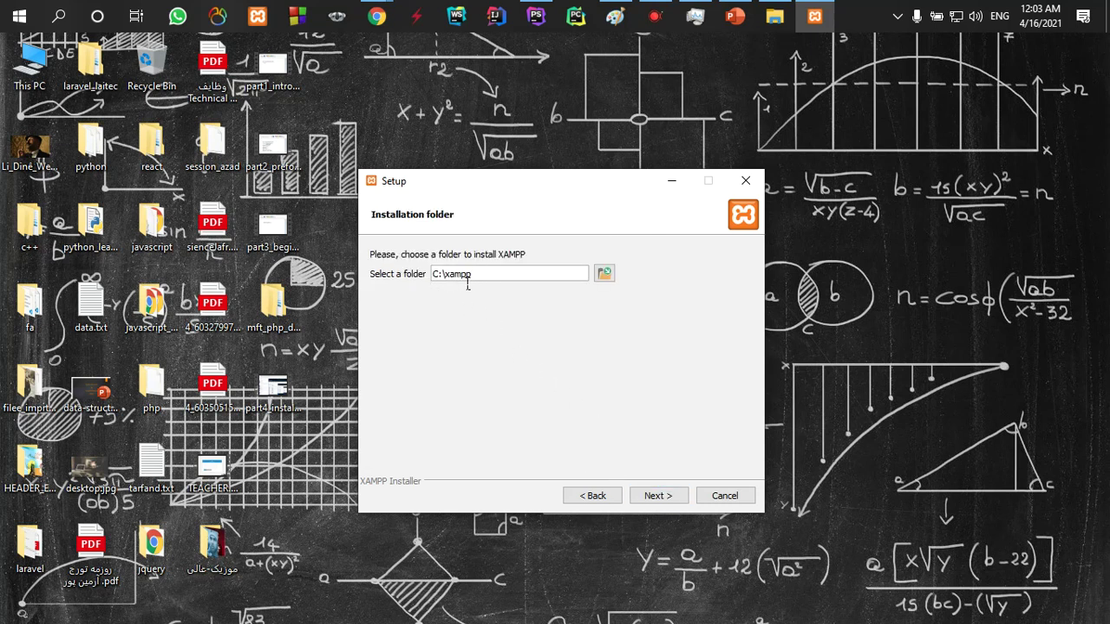
# Examine the xampp3 folder on drive C: in File Explorer, down through phpMyAdmin, tmp and twig.
pyautogui.doubleClick(30, 62)
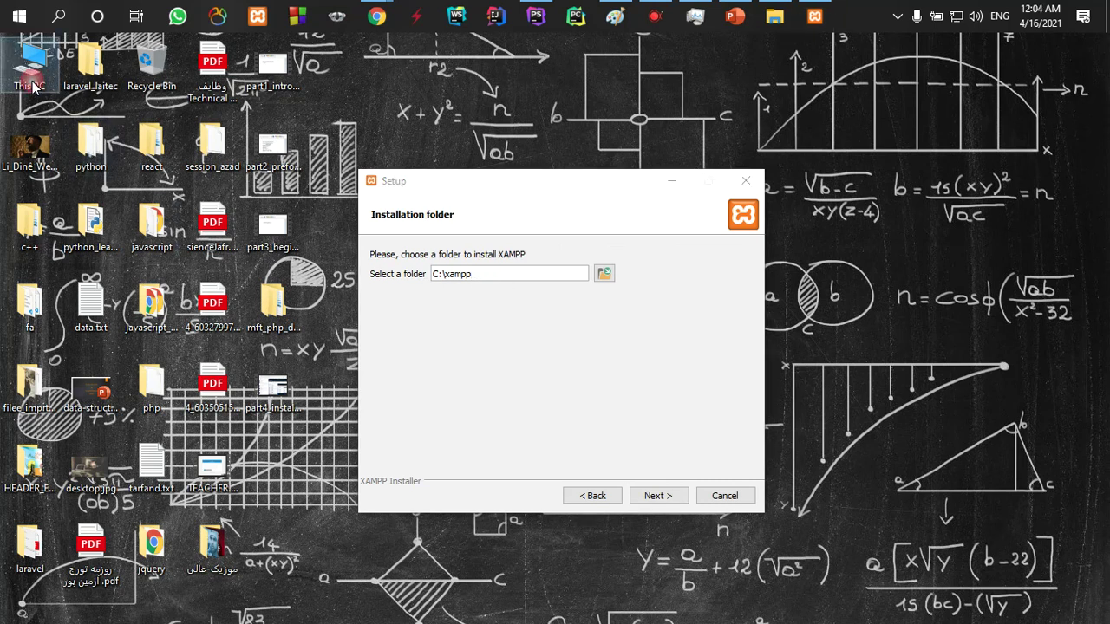
pyautogui.doubleClick(260, 347)
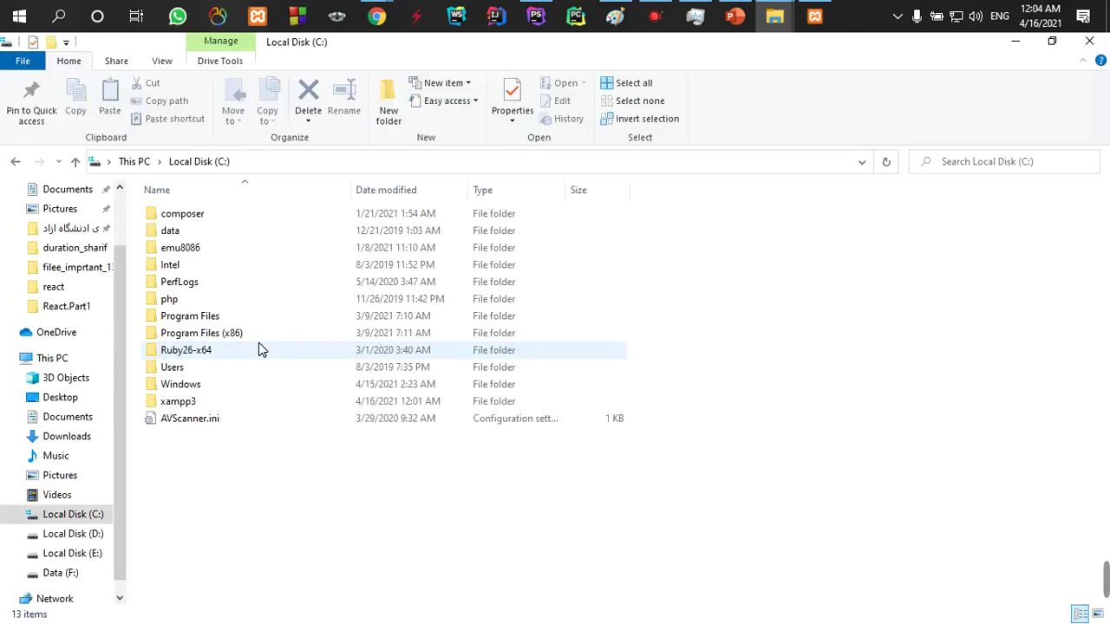
pyautogui.doubleClick(181, 401)
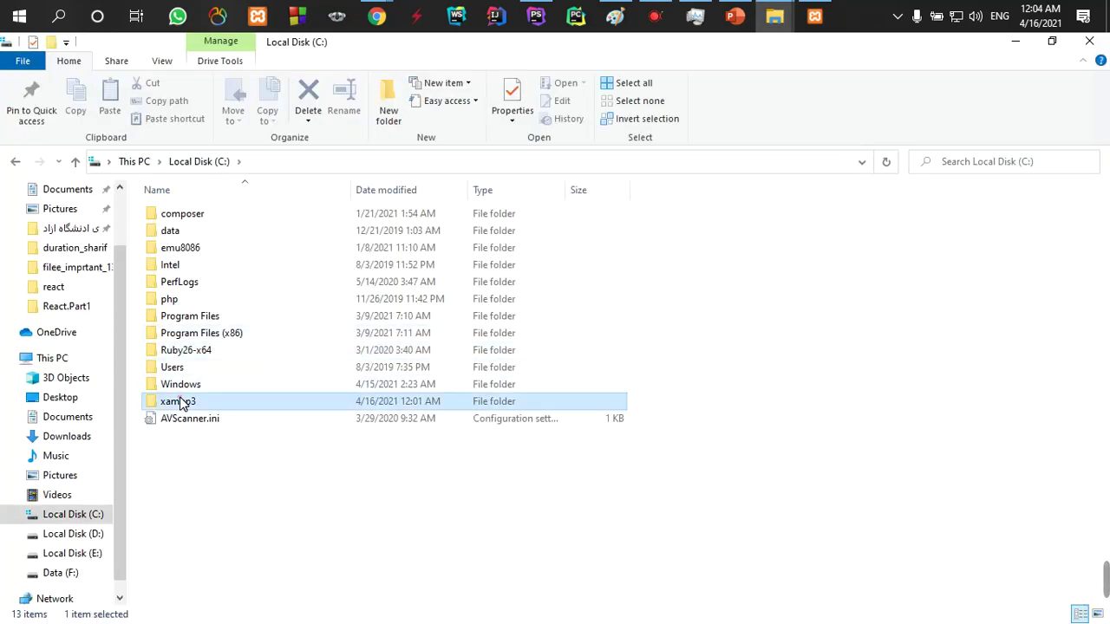
pyautogui.click(25, 162)
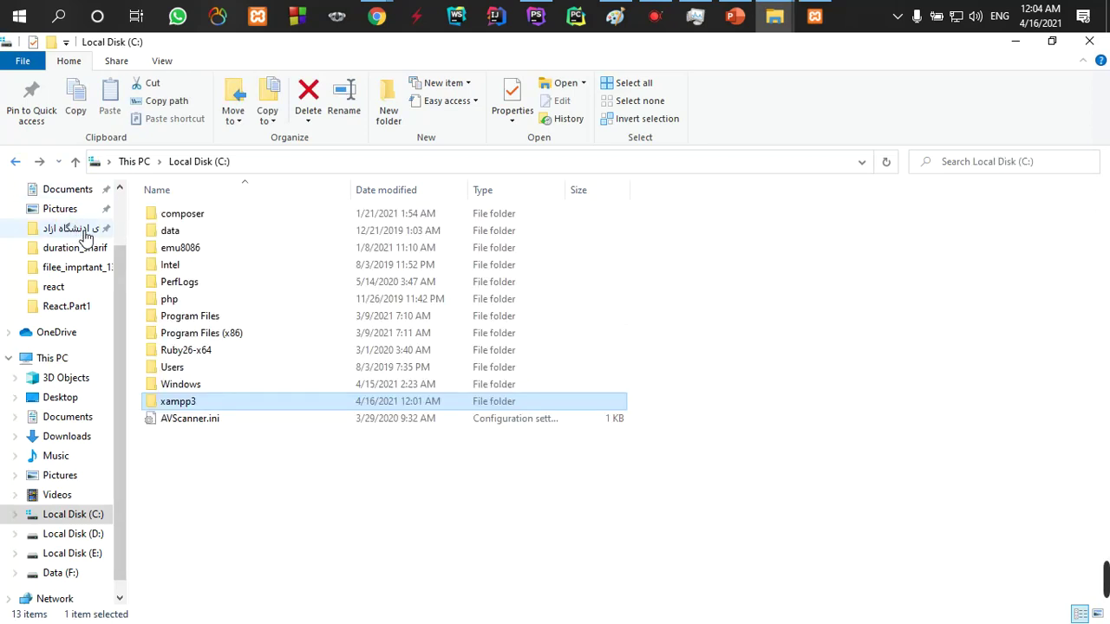
pyautogui.doubleClick(178, 404)
pyautogui.doubleClick(173, 214)
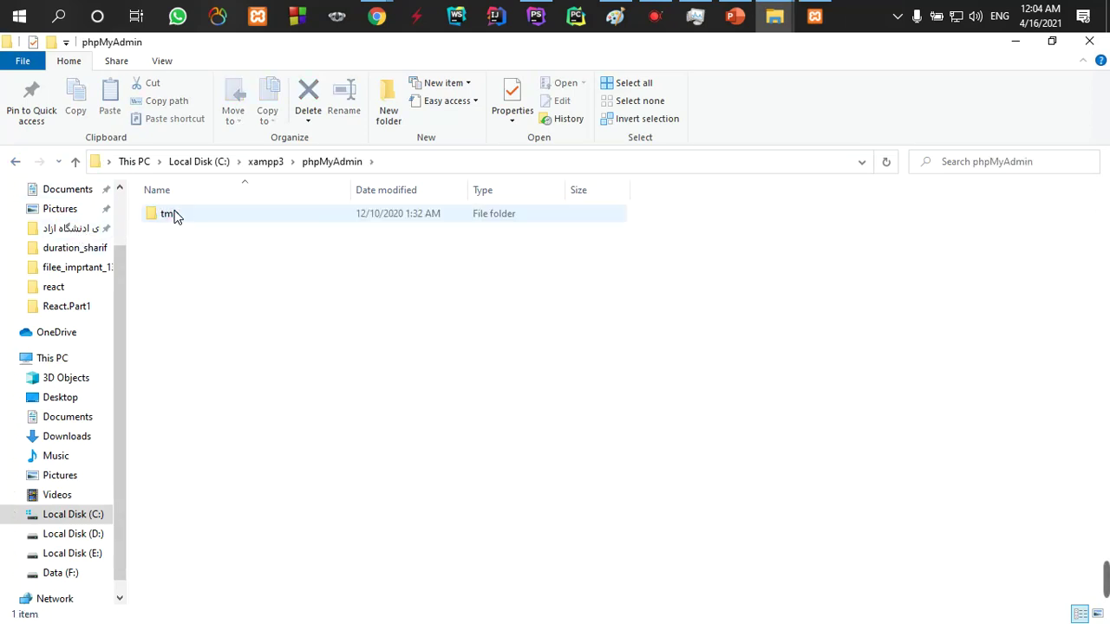
pyautogui.click(176, 216)
pyautogui.doubleClick(176, 216)
pyautogui.doubleClick(172, 214)
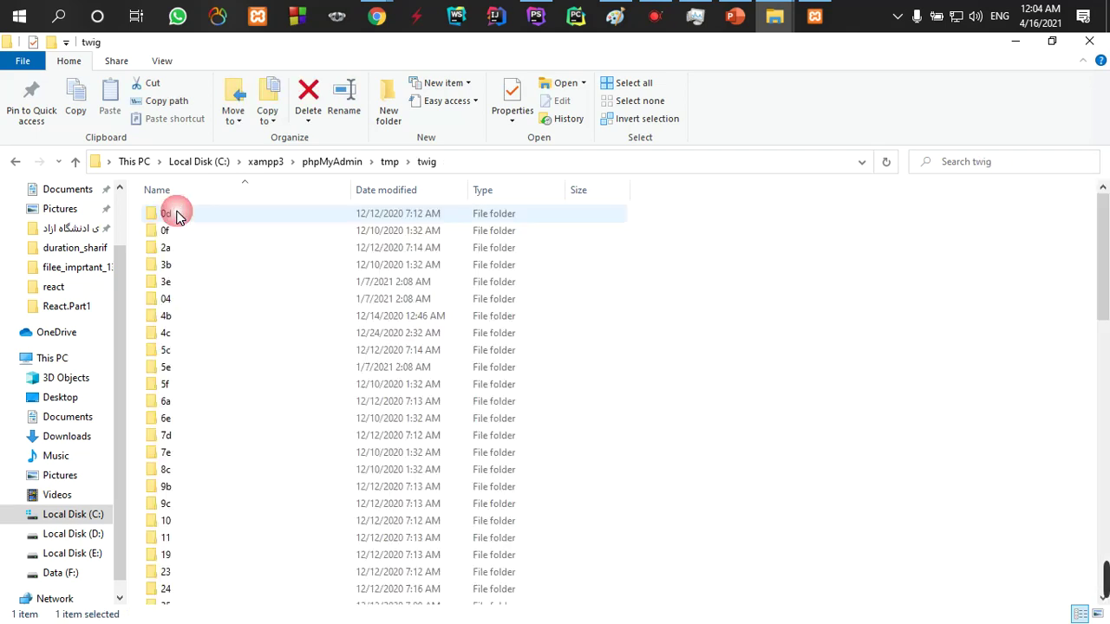
# Permanently delete the leftover xampp3 folder from drive C: and minimize File Explorer to return to the XAMPP installer.
pyautogui.click(15, 162)
pyautogui.click(15, 161)
pyautogui.click(15, 162)
pyautogui.click(15, 161)
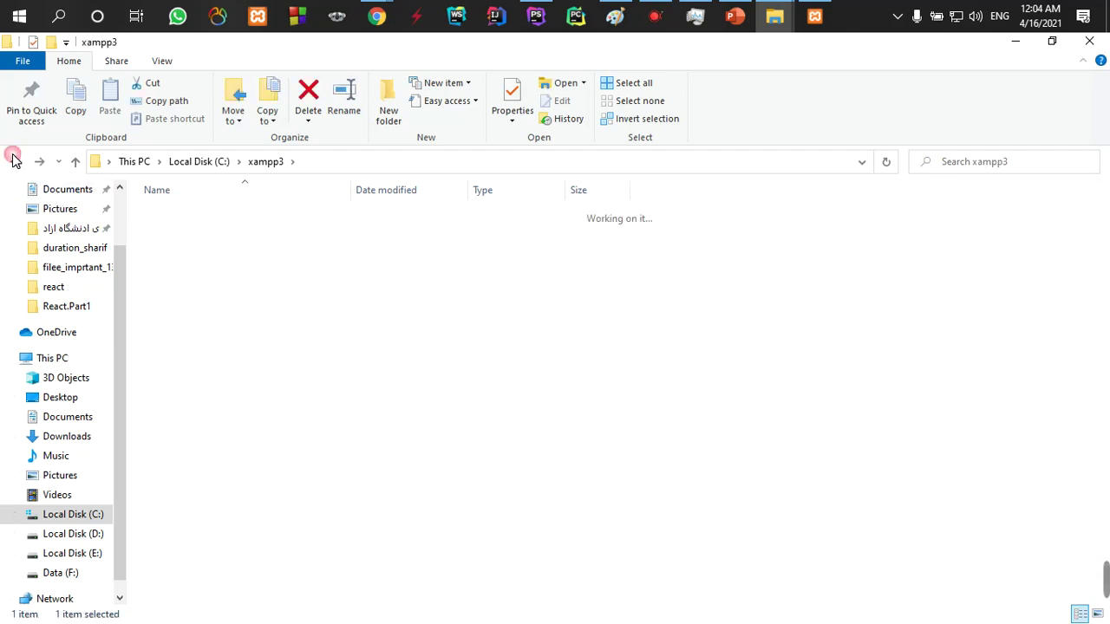
pyautogui.click(208, 430)
pyautogui.click(184, 403)
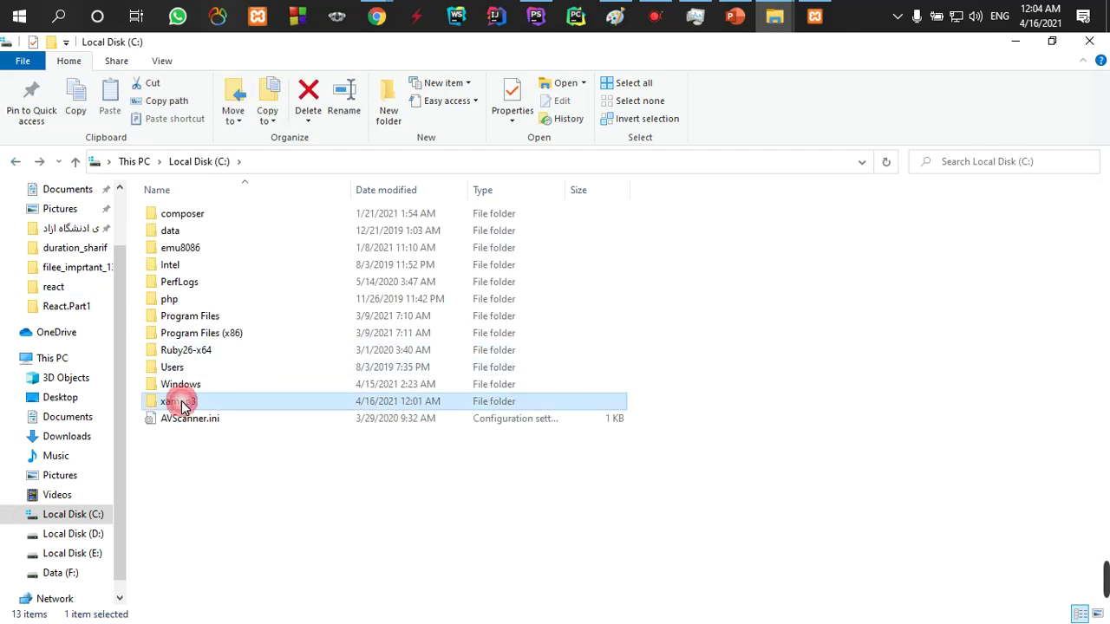
pyautogui.hotkey('shift', 'Delete')
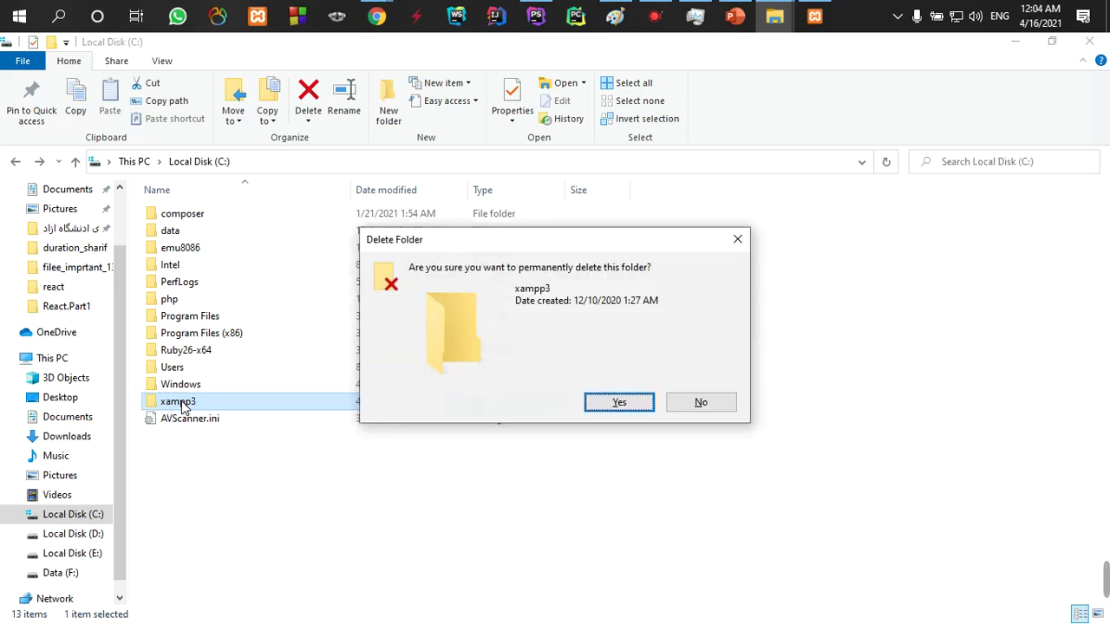
pyautogui.press('Escape')
pyautogui.press('Delete')
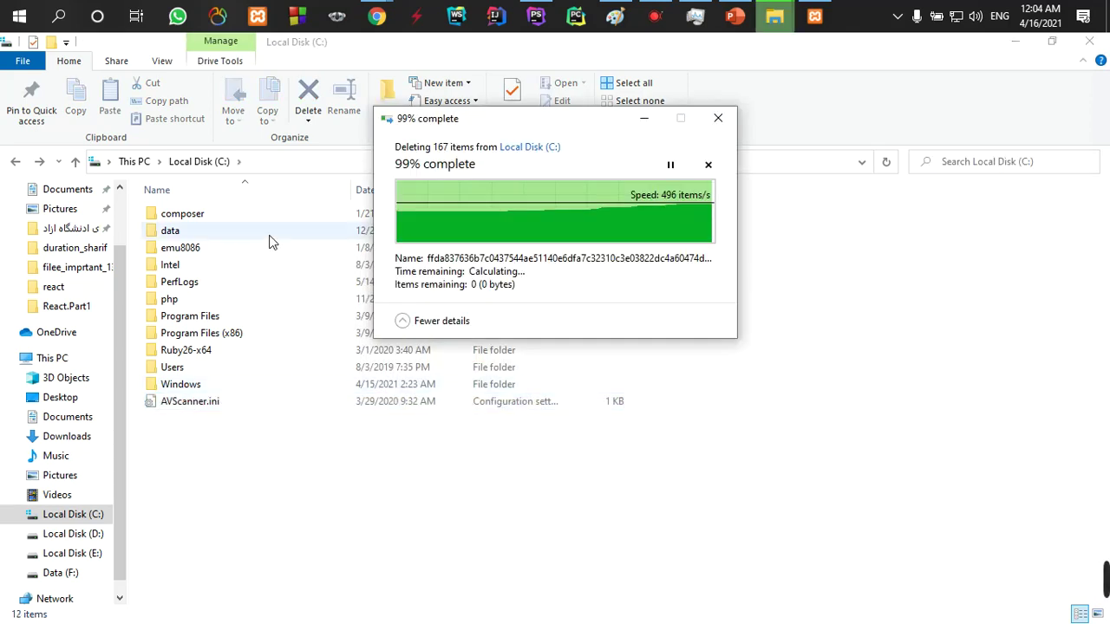
pyautogui.click(1016, 42)
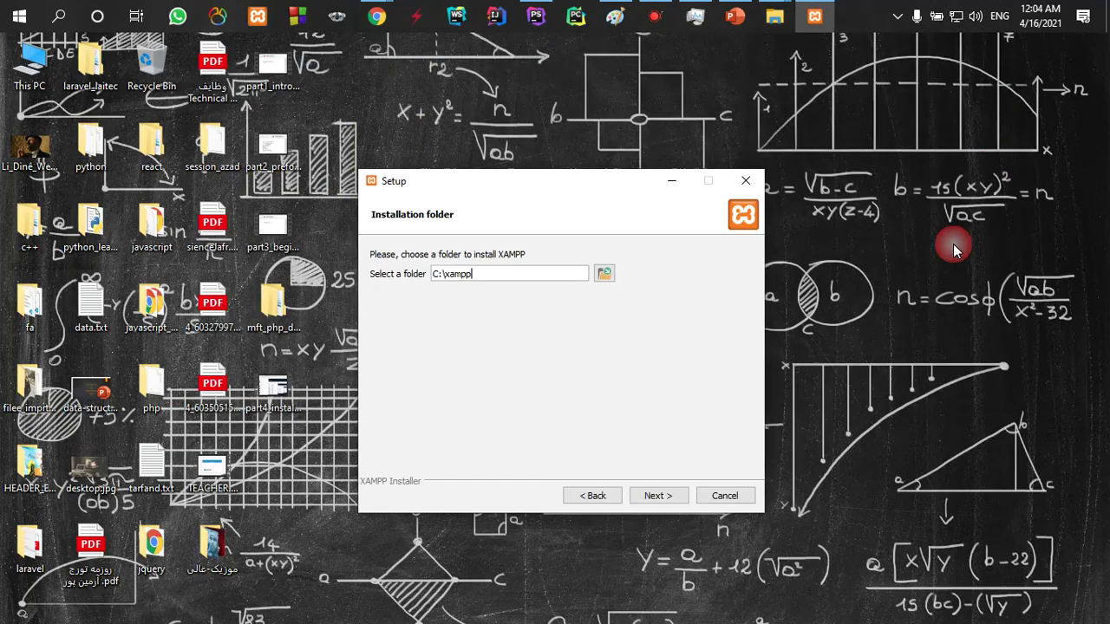
# Install XAMPP to C:\xampp with English as the Control Panel language, and close the Bitnami web page it opens.
pyautogui.click(669, 493)
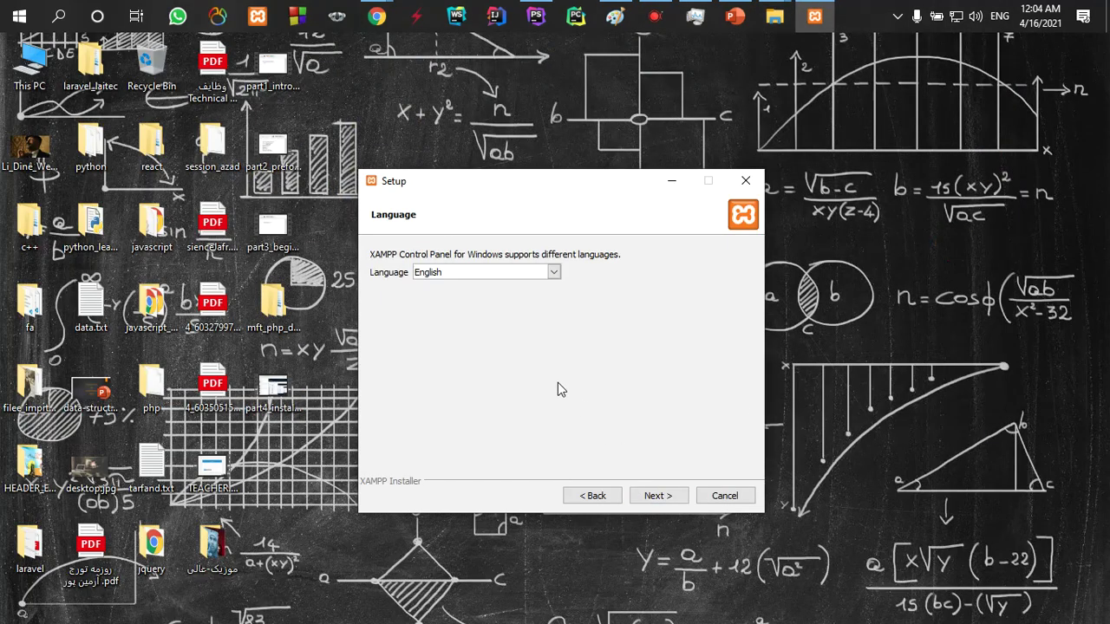
pyautogui.click(655, 495)
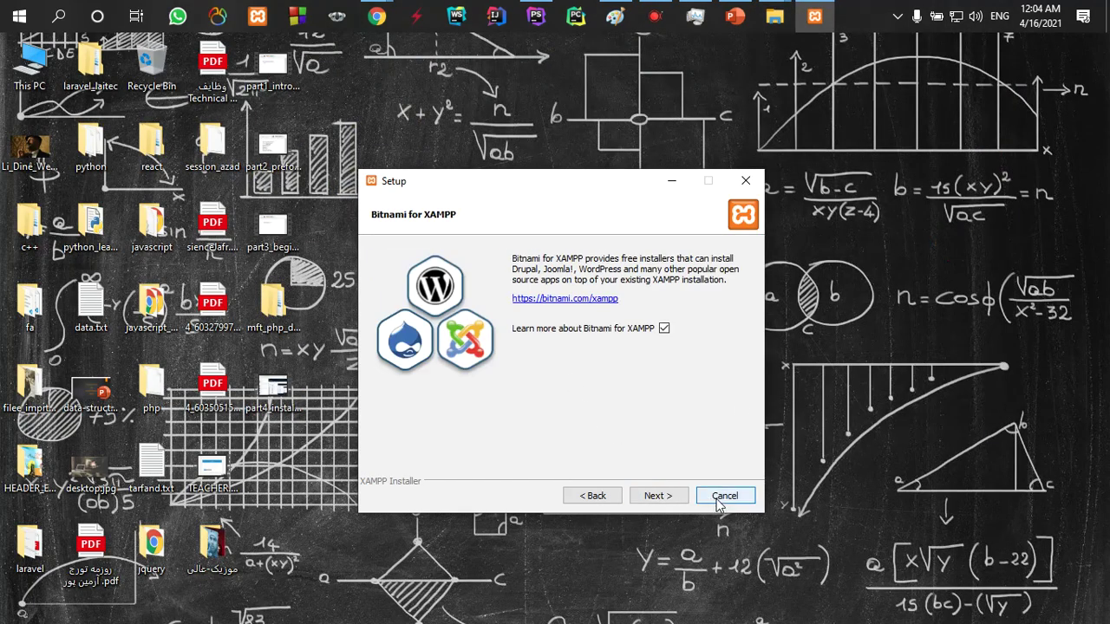
pyautogui.click(669, 491)
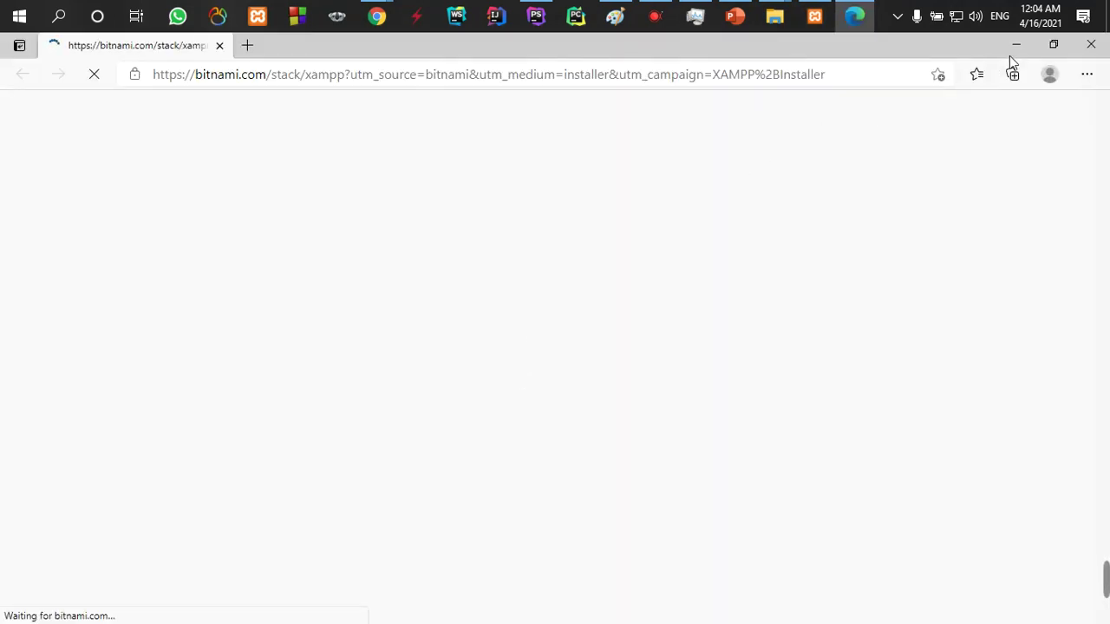
pyautogui.click(1090, 43)
pyautogui.click(464, 371)
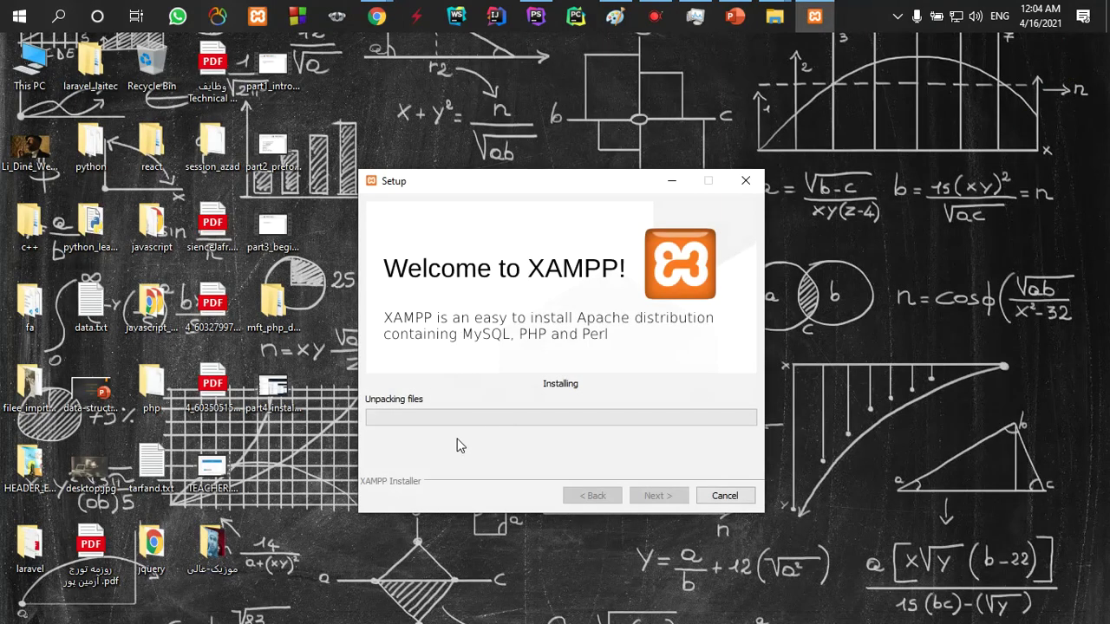
pyautogui.click(655, 16)
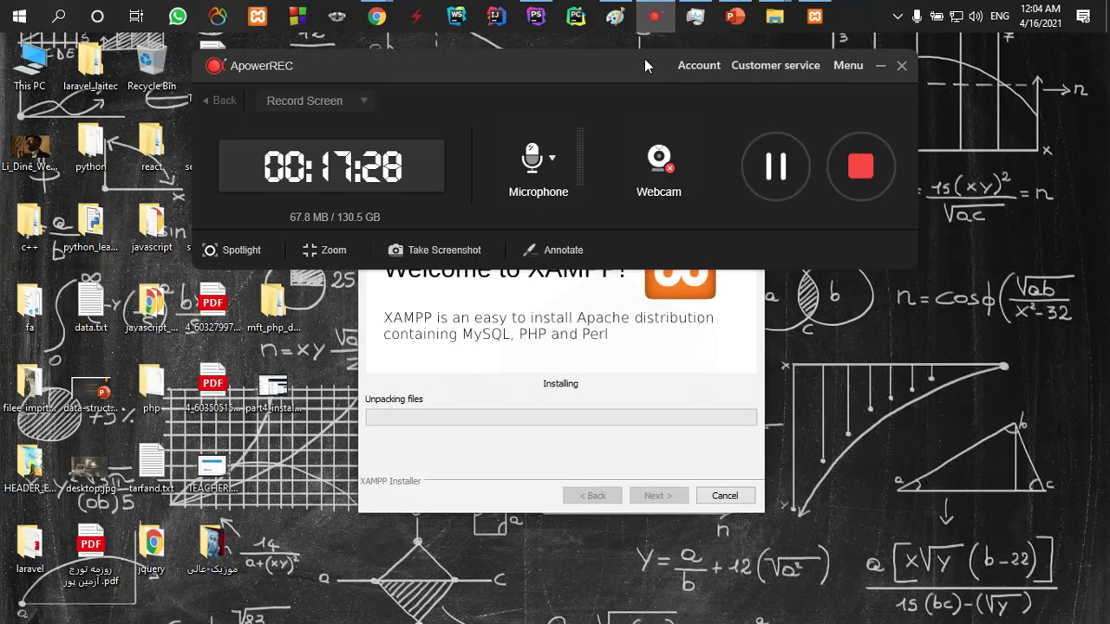
pyautogui.click(775, 165)
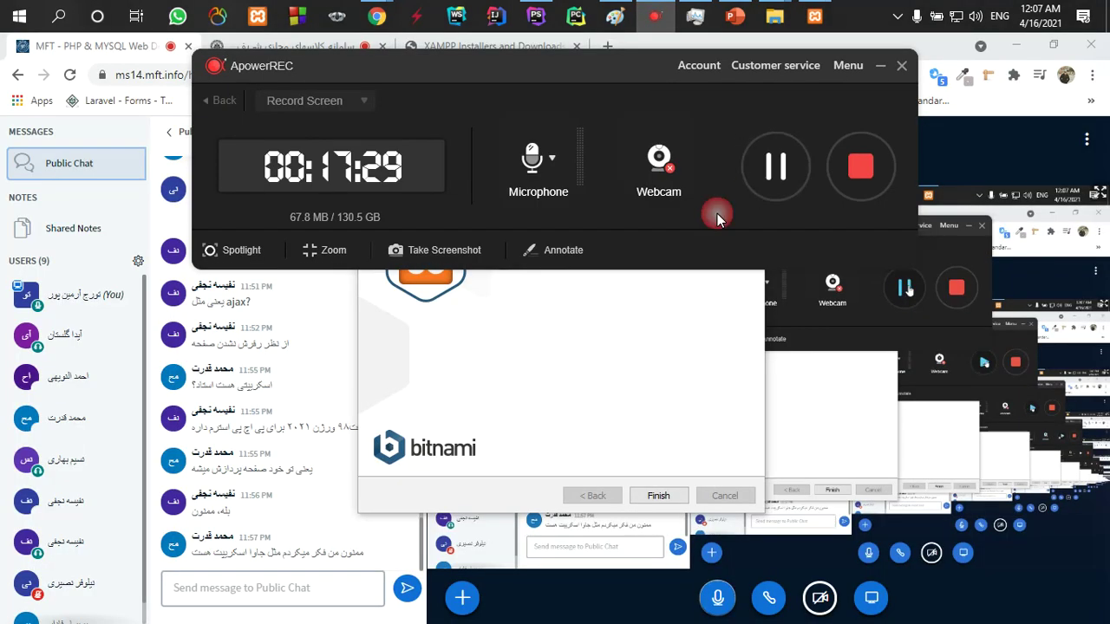
pyautogui.click(880, 66)
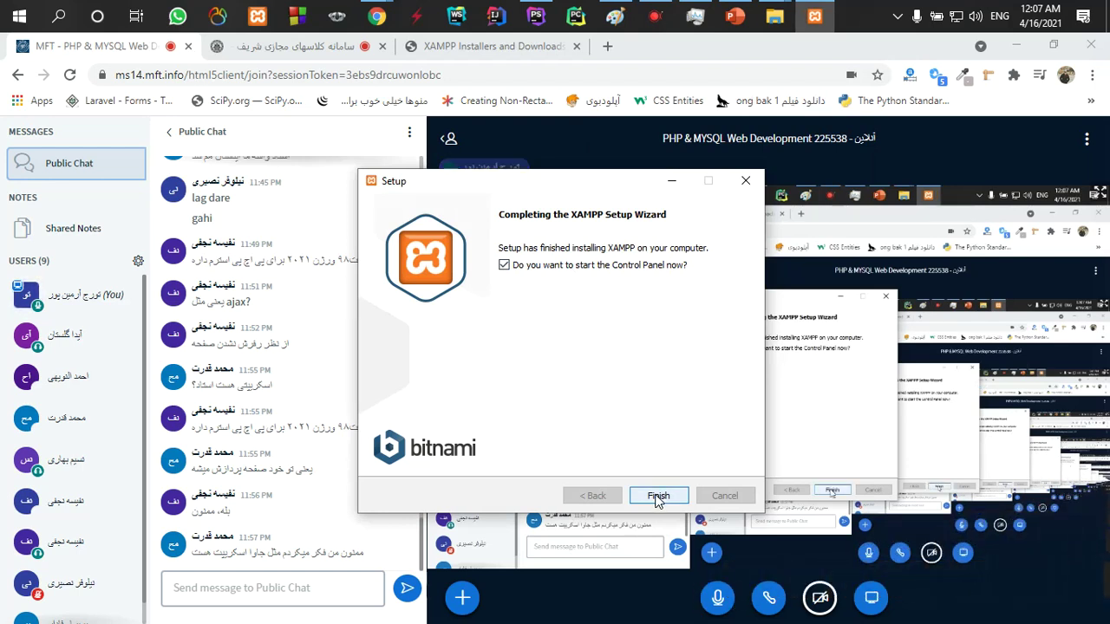
# Finish the XAMPP setup without starting the Control Panel, minimize the browser and line up the installer with the other desktop icons.
pyautogui.click(504, 265)
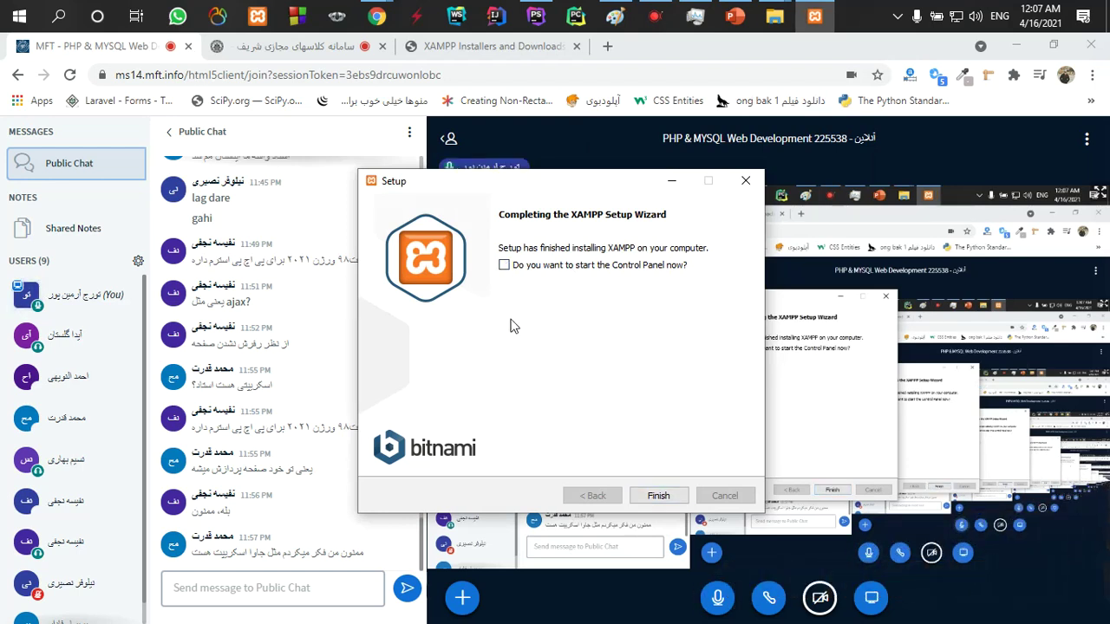
pyautogui.click(653, 506)
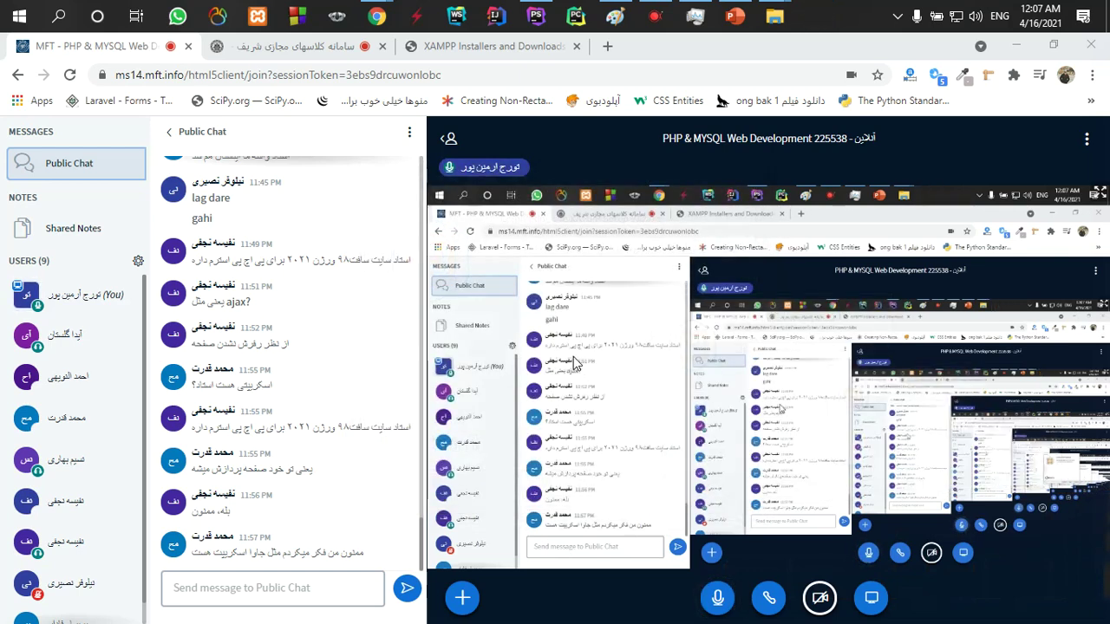
pyautogui.click(1024, 49)
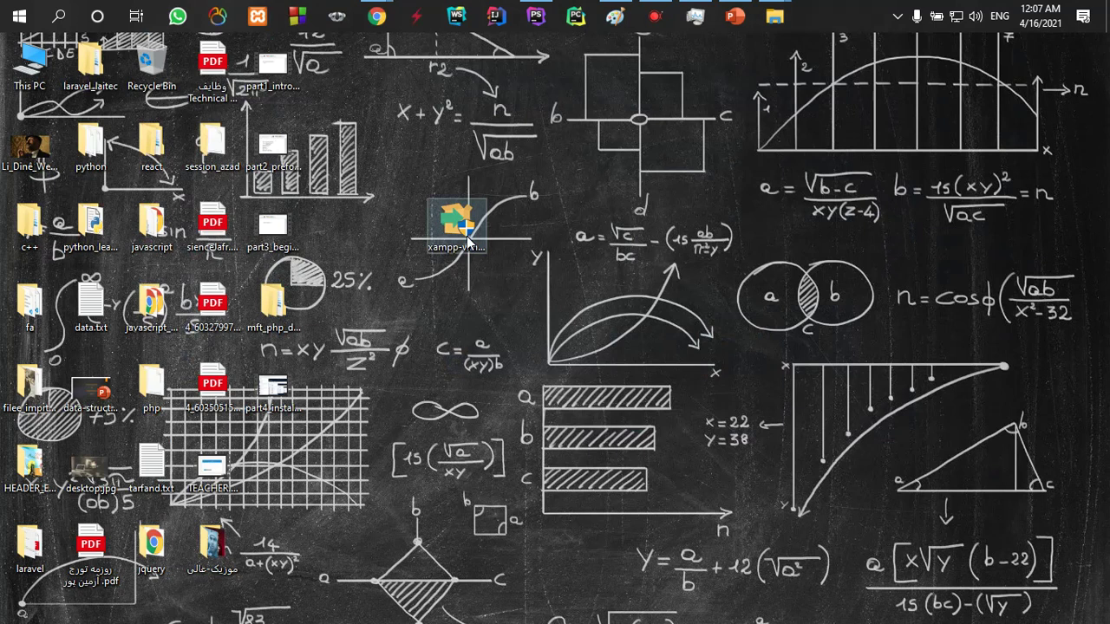
pyautogui.moveTo(468, 228); pyautogui.dragTo(343, 73)
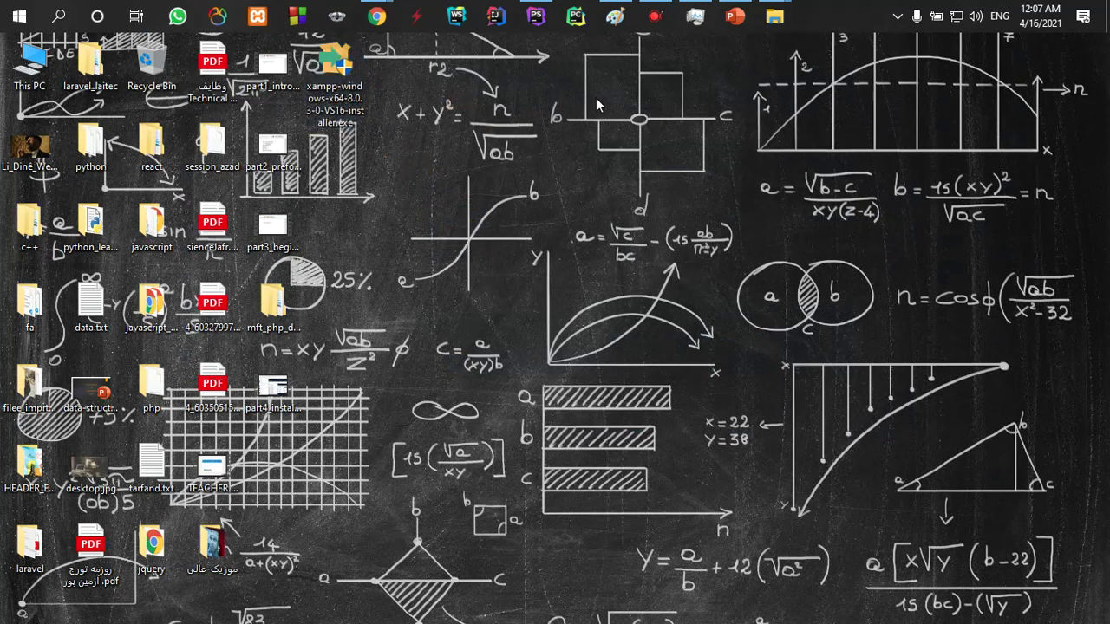
# Examine the new xampp folder on drive C: in File Explorer, including its htdocs subfolder.
pyautogui.doubleClick(29, 65)
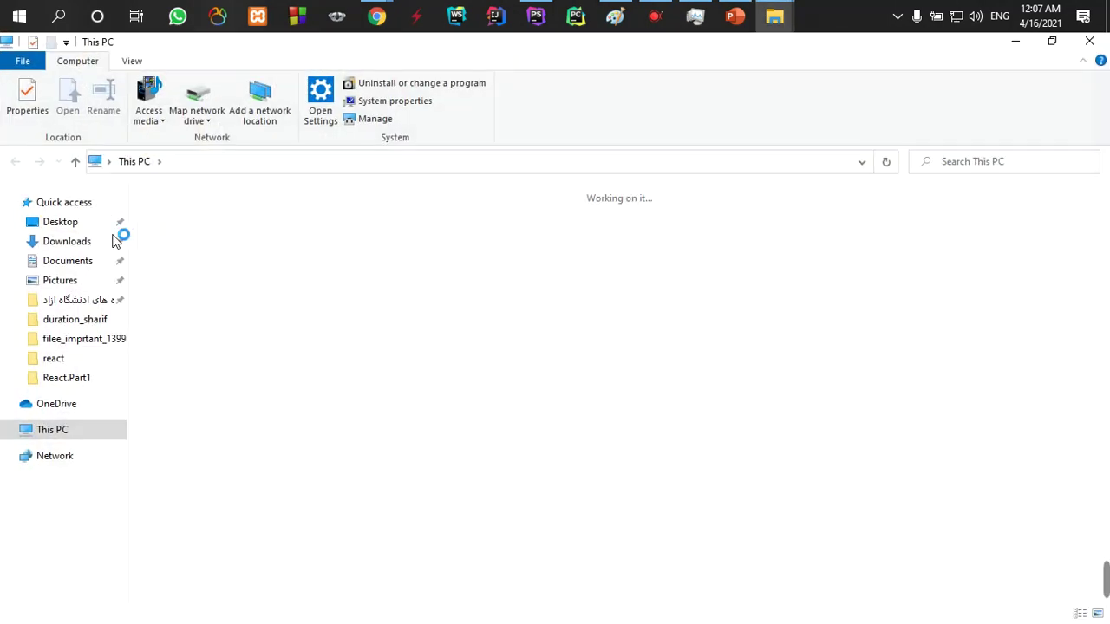
pyautogui.doubleClick(228, 350)
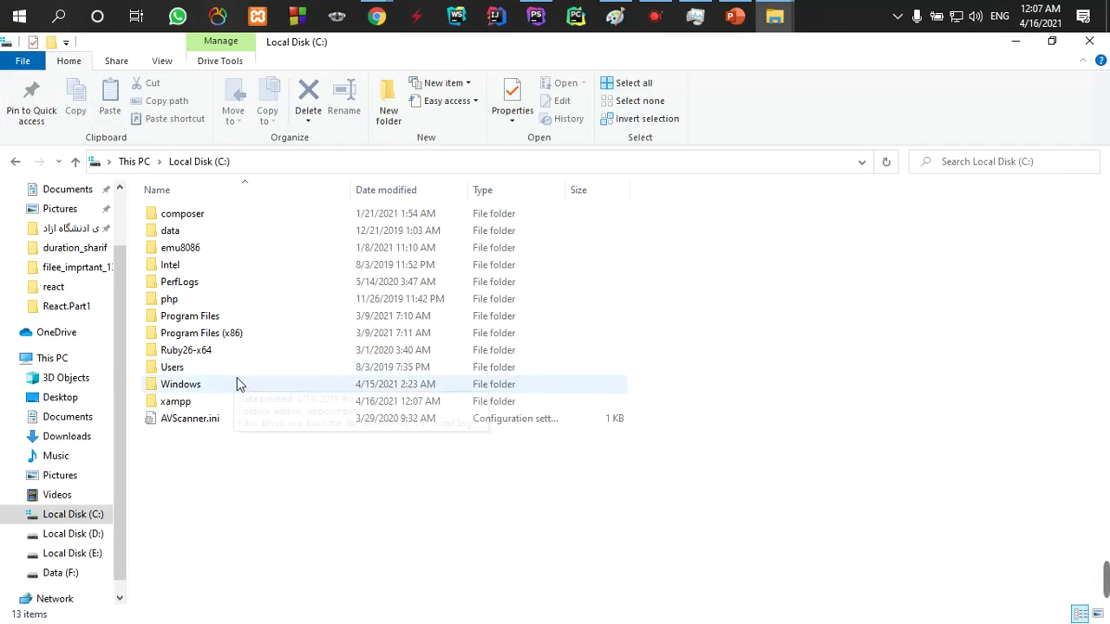
pyautogui.click(196, 406)
pyautogui.doubleClick(196, 403)
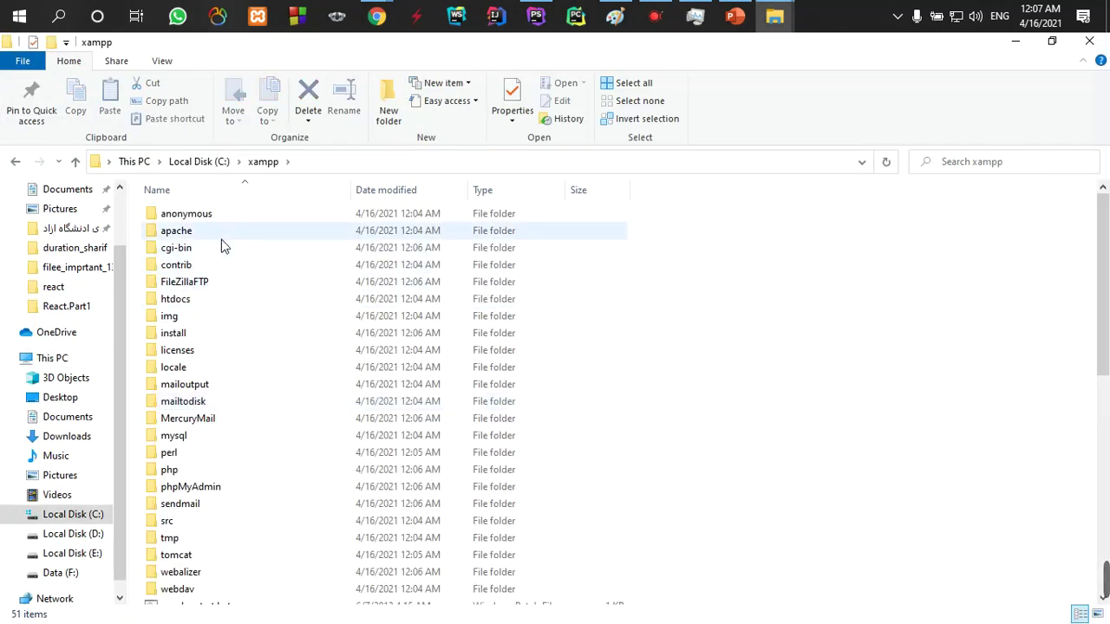
pyautogui.scroll(-10, 223, 252)
pyautogui.scroll(10, 220, 289)
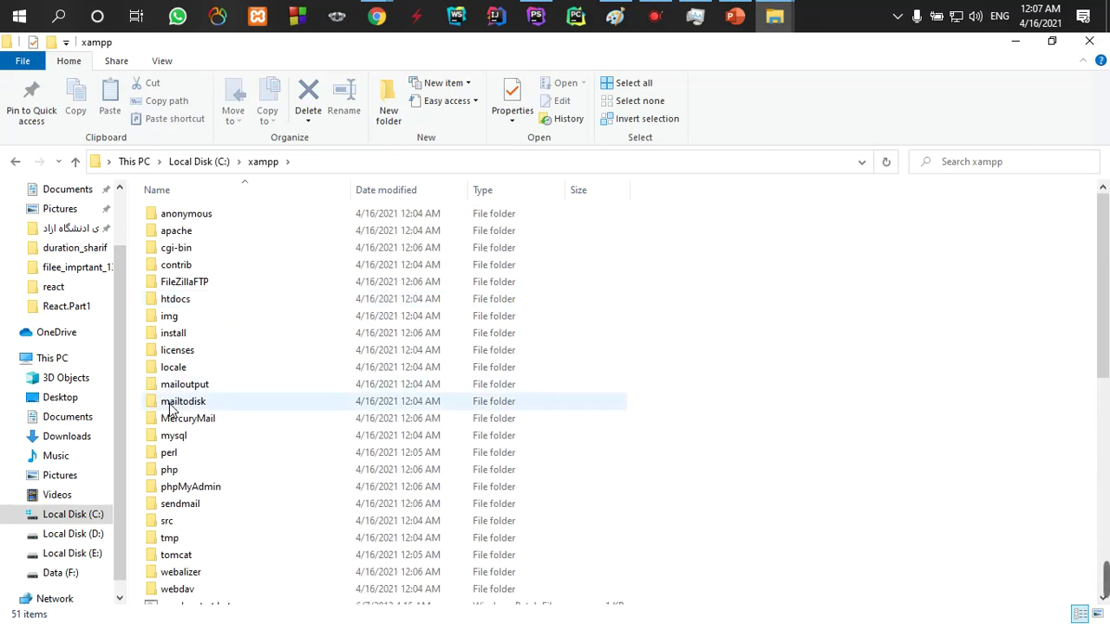
pyautogui.click(175, 304)
pyautogui.doubleClick(175, 303)
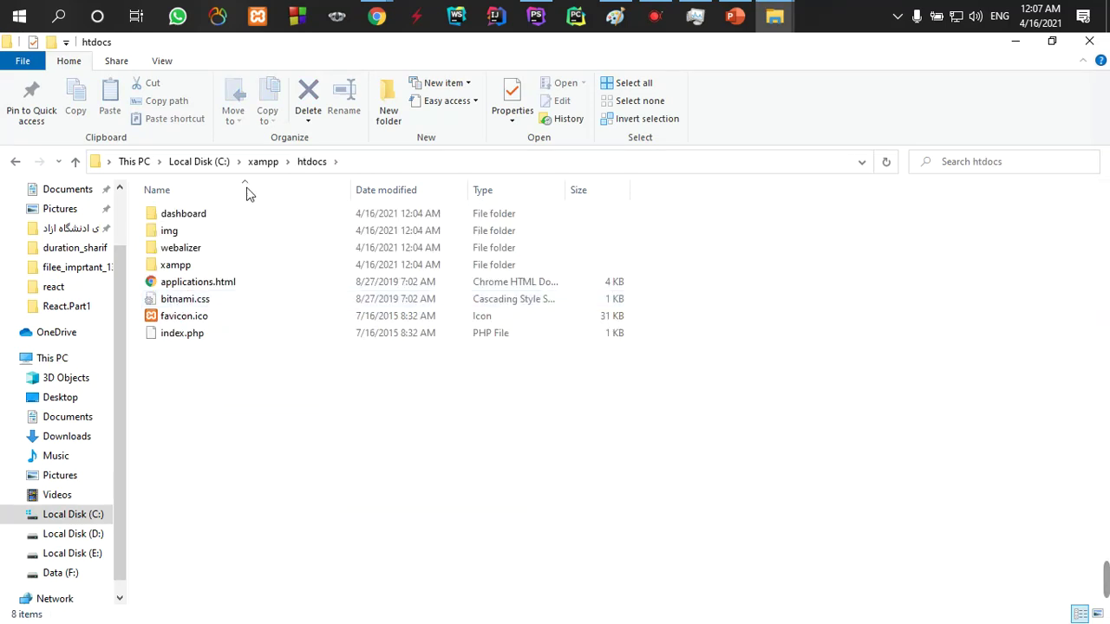
pyautogui.click(16, 161)
# Replace the old XAMPP shortcut pinned to the taskbar with one for xampp-control.exe from C:\xampp.
pyautogui.scroll(-9, 226, 321)
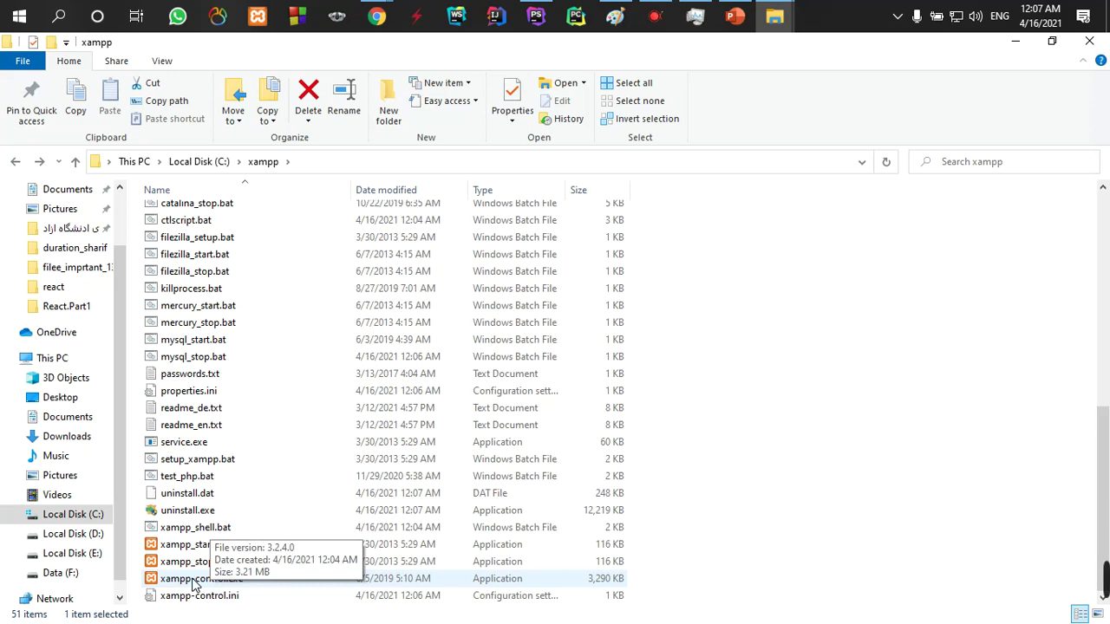
pyautogui.moveTo(195, 586)
pyautogui.mouseDown()
pyautogui.moveTo(278, 458)
pyautogui.moveTo(322, 142)
pyautogui.moveTo(266, 26)
pyautogui.moveTo(230, 438)
pyautogui.moveTo(191, 583)
pyautogui.mouseUp()
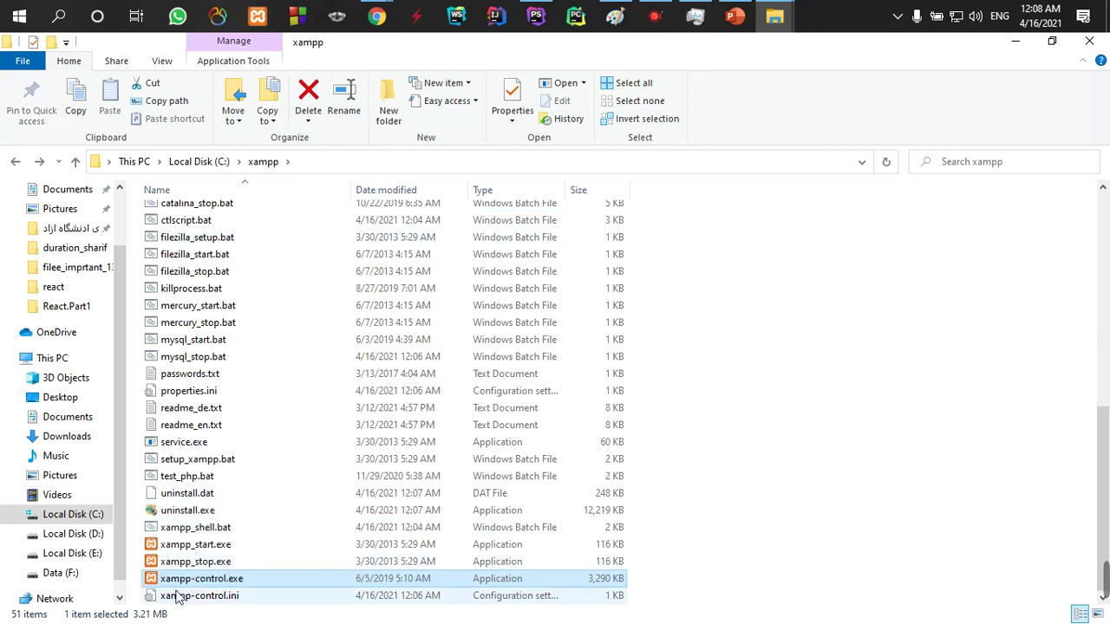
pyautogui.click(259, 17)
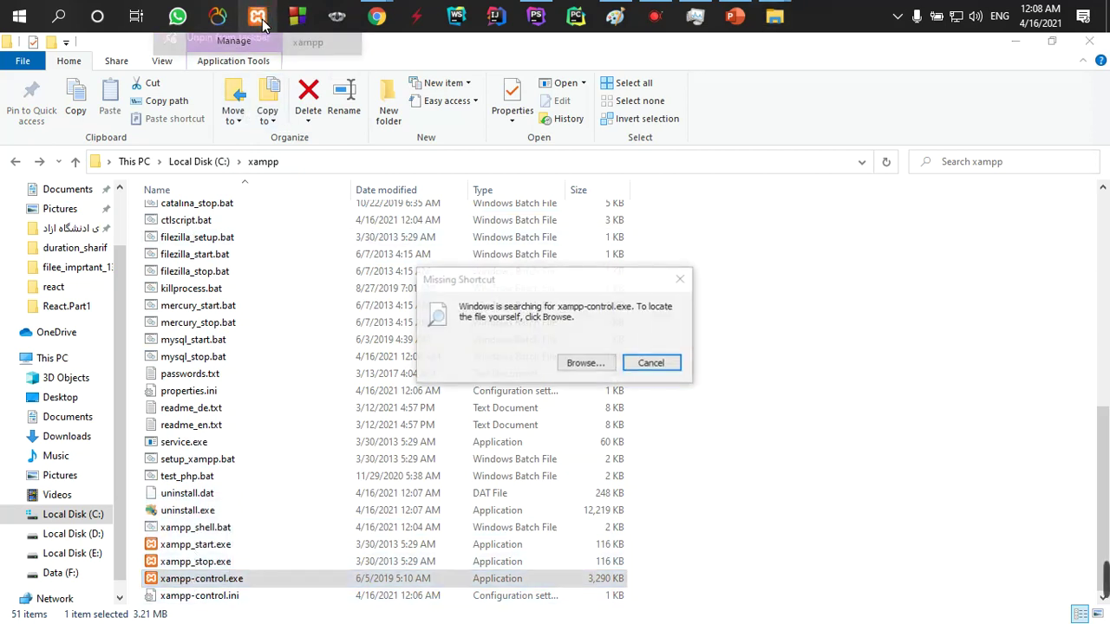
pyautogui.rightClick(260, 18)
pyautogui.click(693, 252)
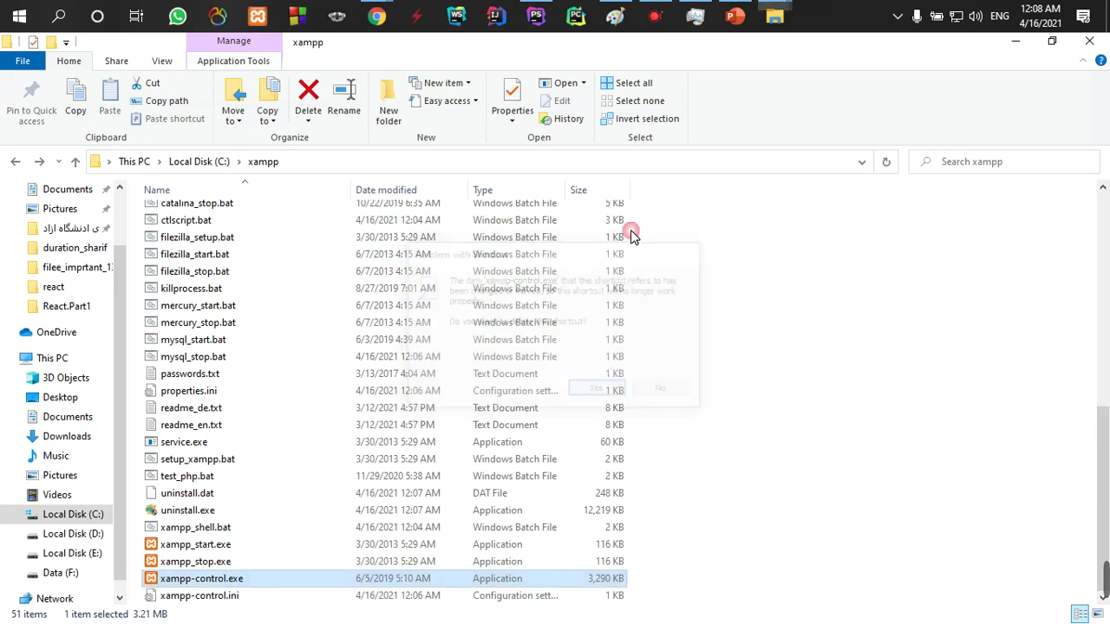
pyautogui.rightClick(259, 17)
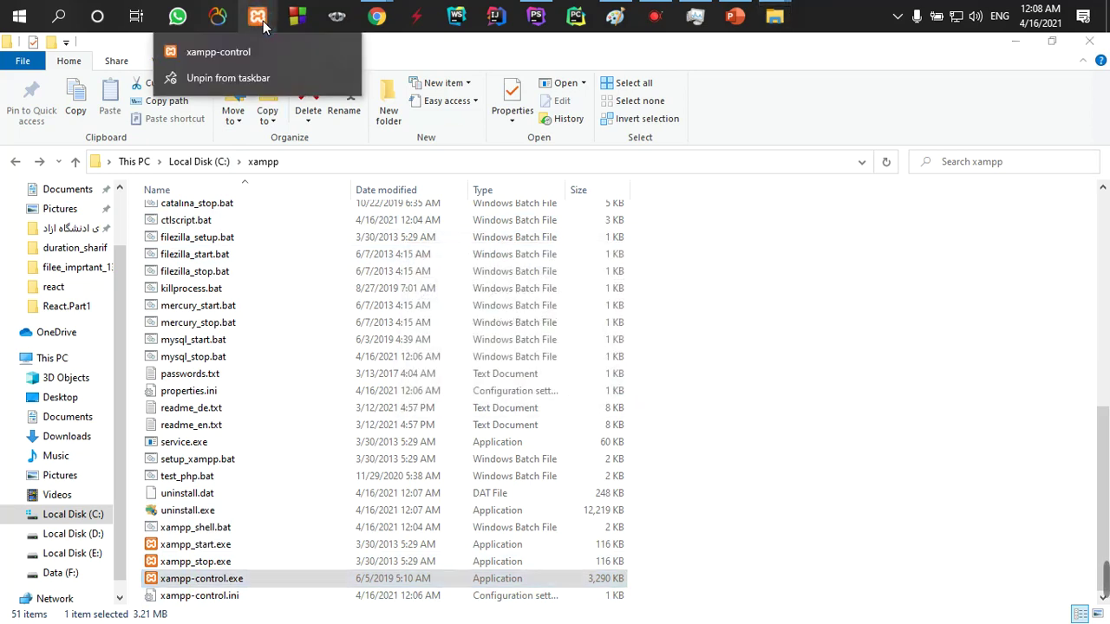
pyautogui.click(234, 78)
pyautogui.moveTo(186, 579); pyautogui.dragTo(253, 17)
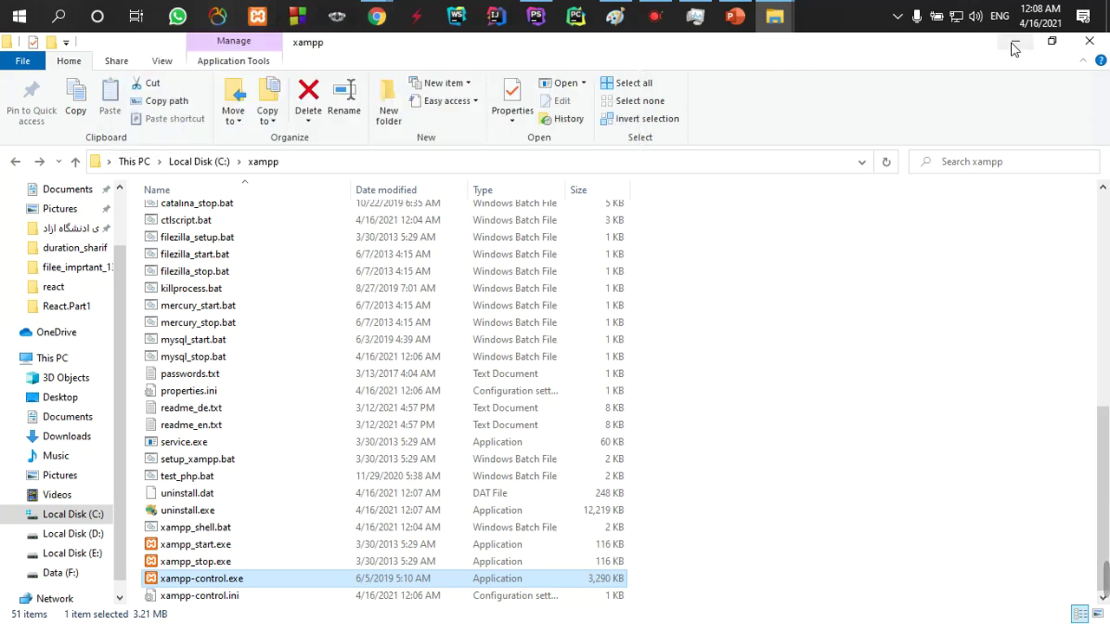
# Minimize File Explorer, launch the XAMPP Control Panel from its new shortcut, start Apache and minimize the panel.
pyautogui.click(1013, 42)
pyautogui.click(258, 16)
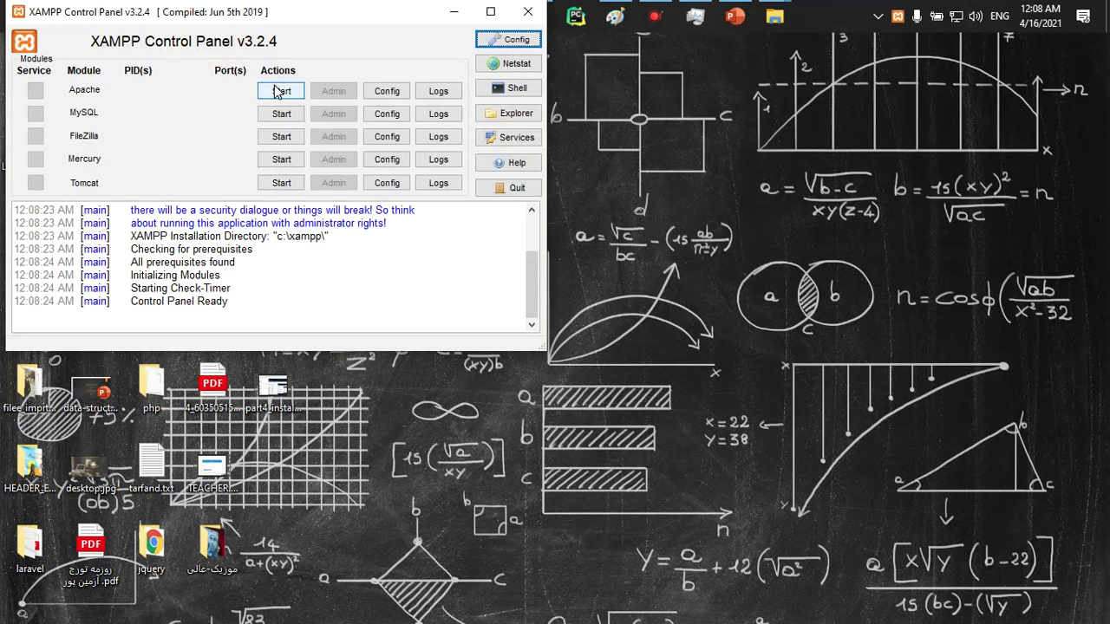
pyautogui.click(279, 91)
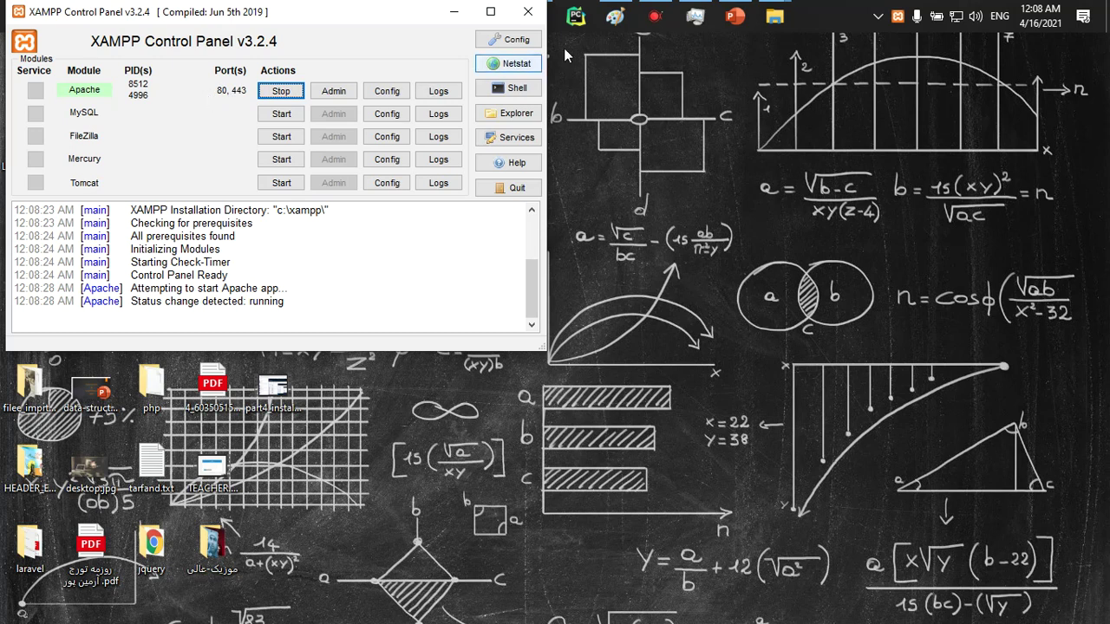
pyautogui.click(453, 13)
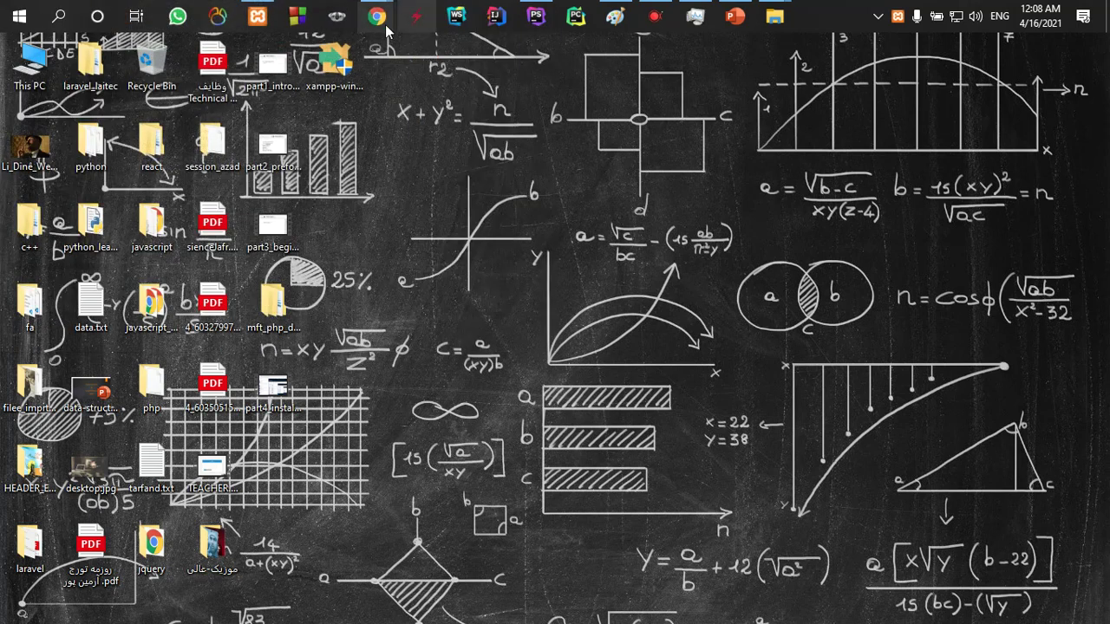
# Switch to Chrome, load localhost in the XAMPP download tab and open phpMyAdmin from the XAMPP dashboard.
pyautogui.moveTo(376, 23)
pyautogui.click(224, 98)
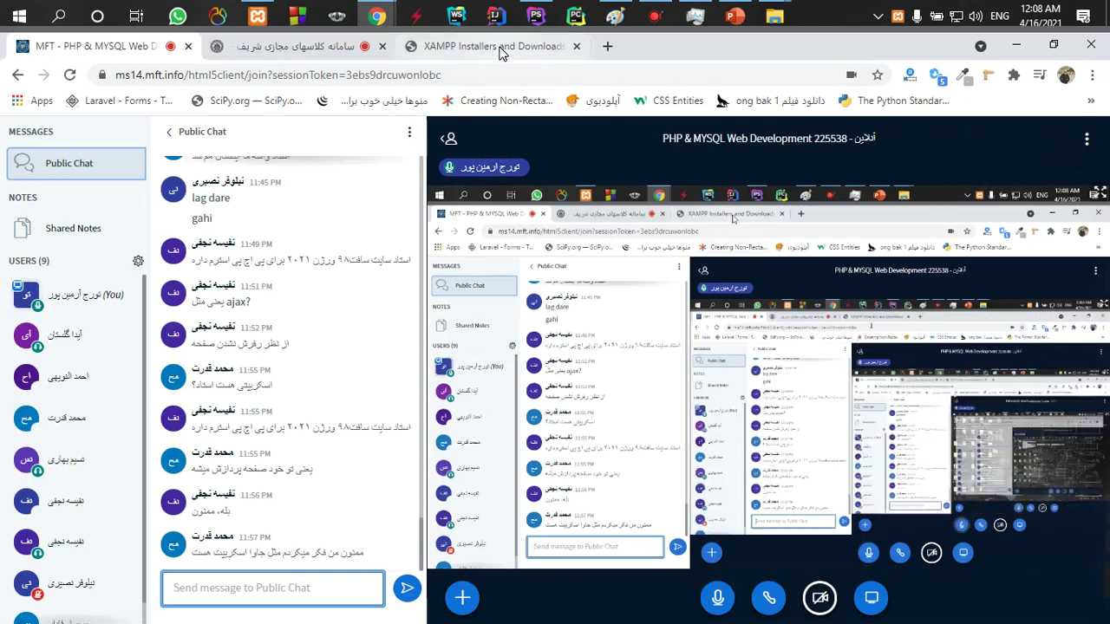
pyautogui.click(498, 46)
pyautogui.click(420, 76)
pyautogui.write('localhost:8000')
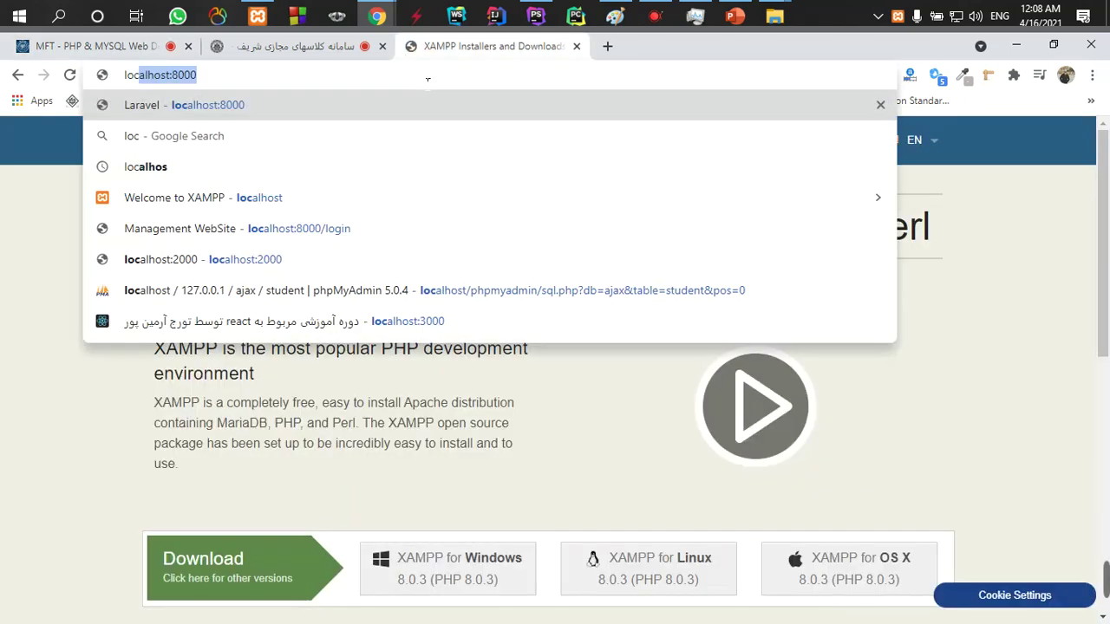
pyautogui.press('BackSpace')
pyautogui.press('BackSpace')
pyautogui.press('BackSpace')
pyautogui.press('BackSpace')
pyautogui.press('BackSpace')
pyautogui.press('Return')
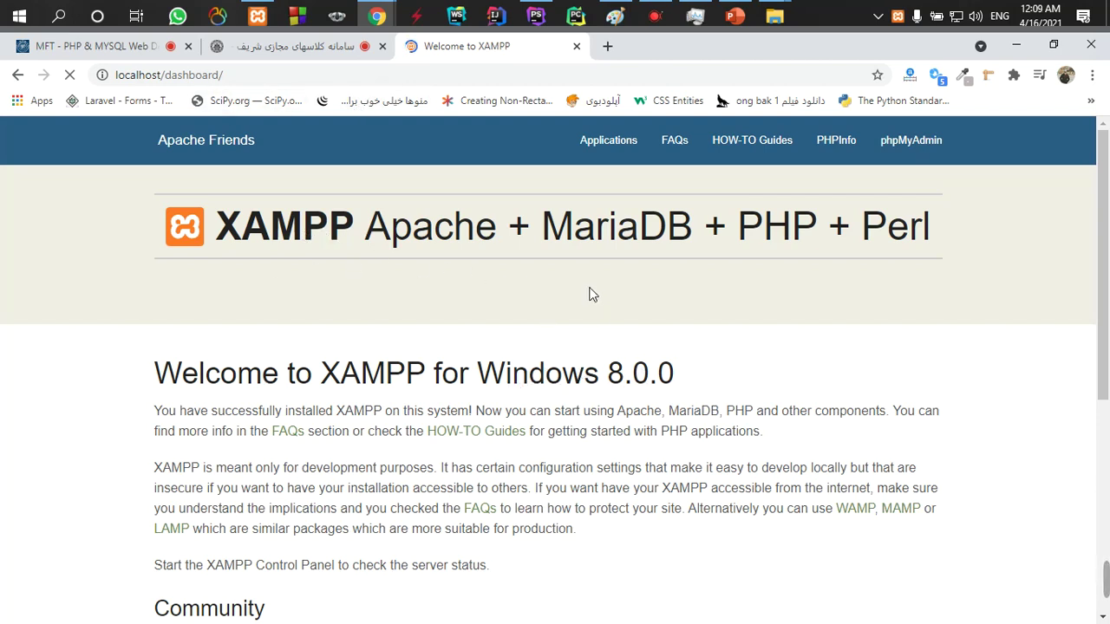
pyautogui.click(915, 141)
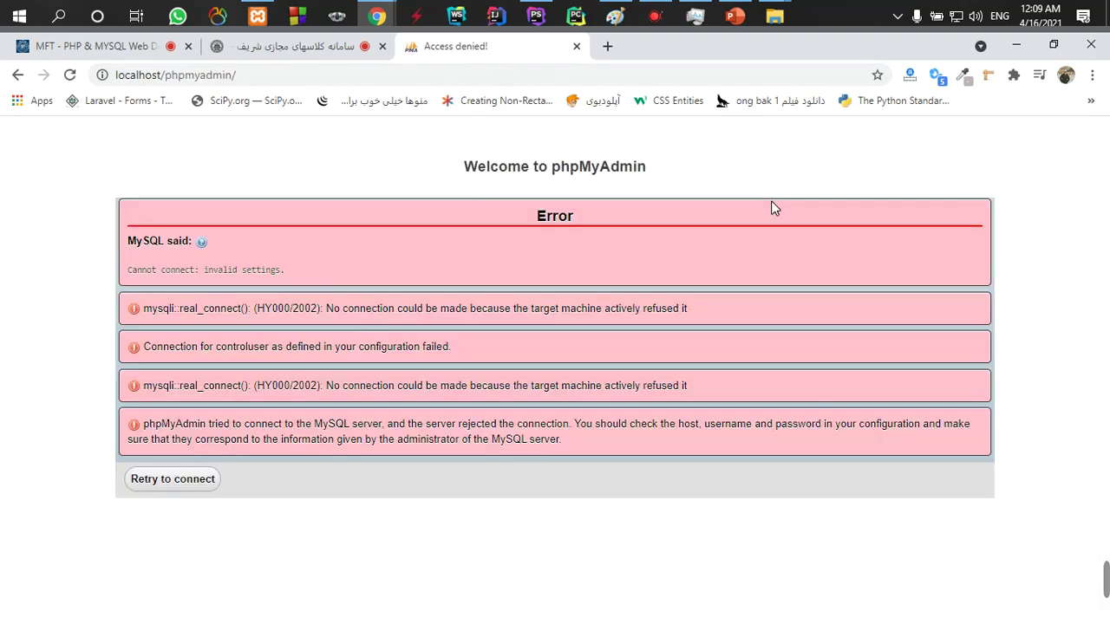
# Start MySQL in the XAMPP Control Panel and reload the phpMyAdmin page in Chrome.
pyautogui.click(257, 16)
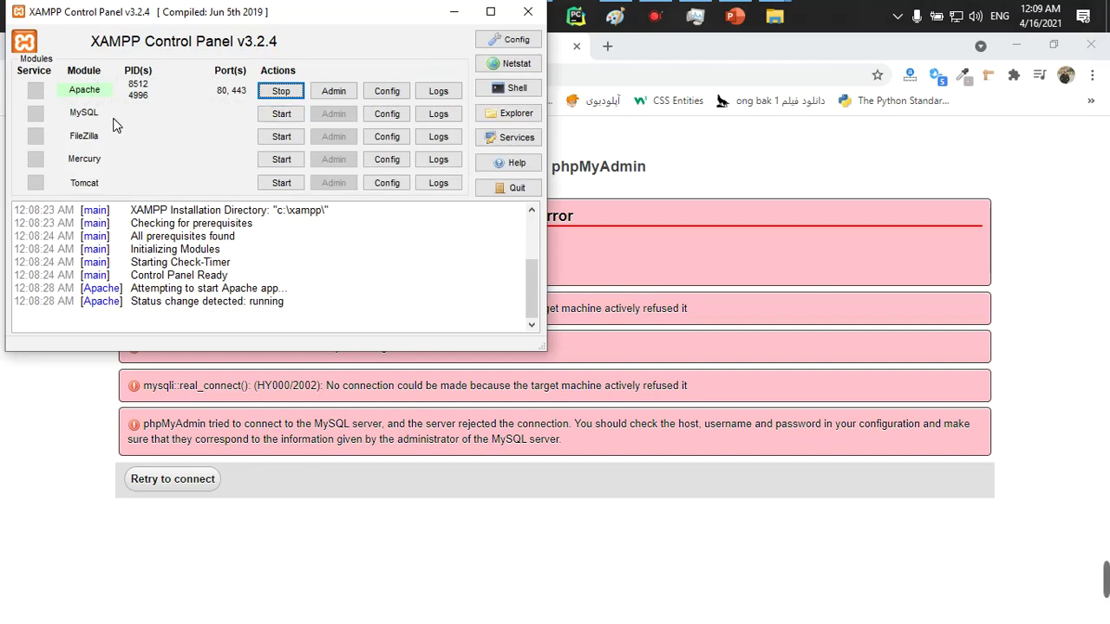
pyautogui.click(710, 163)
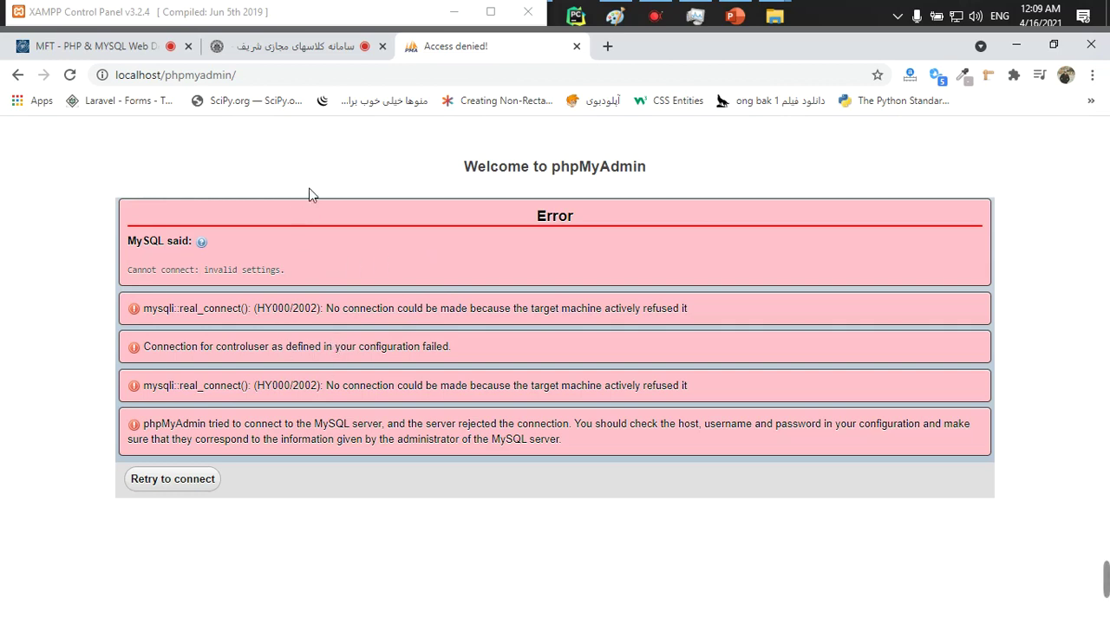
pyautogui.click(454, 12)
pyautogui.click(263, 15)
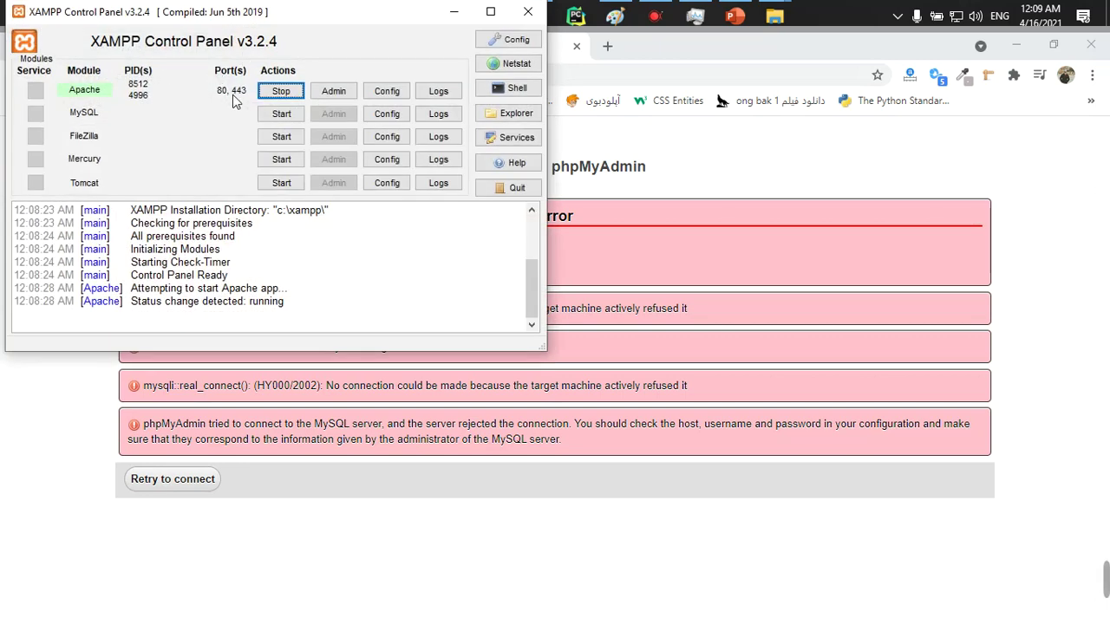
pyautogui.click(281, 114)
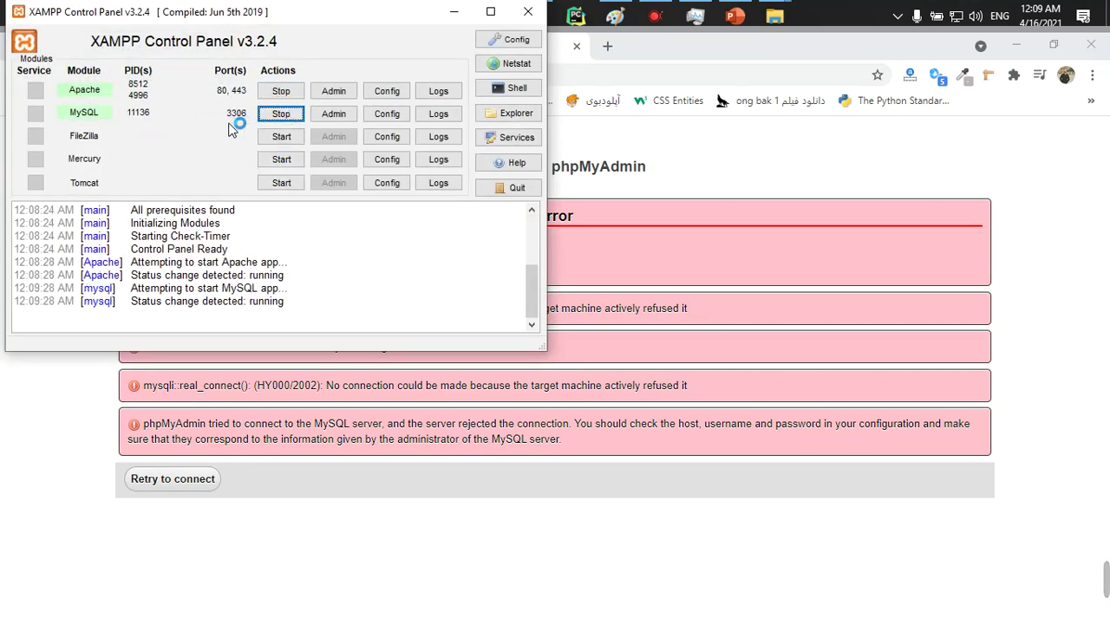
pyautogui.click(667, 155)
pyautogui.click(69, 75)
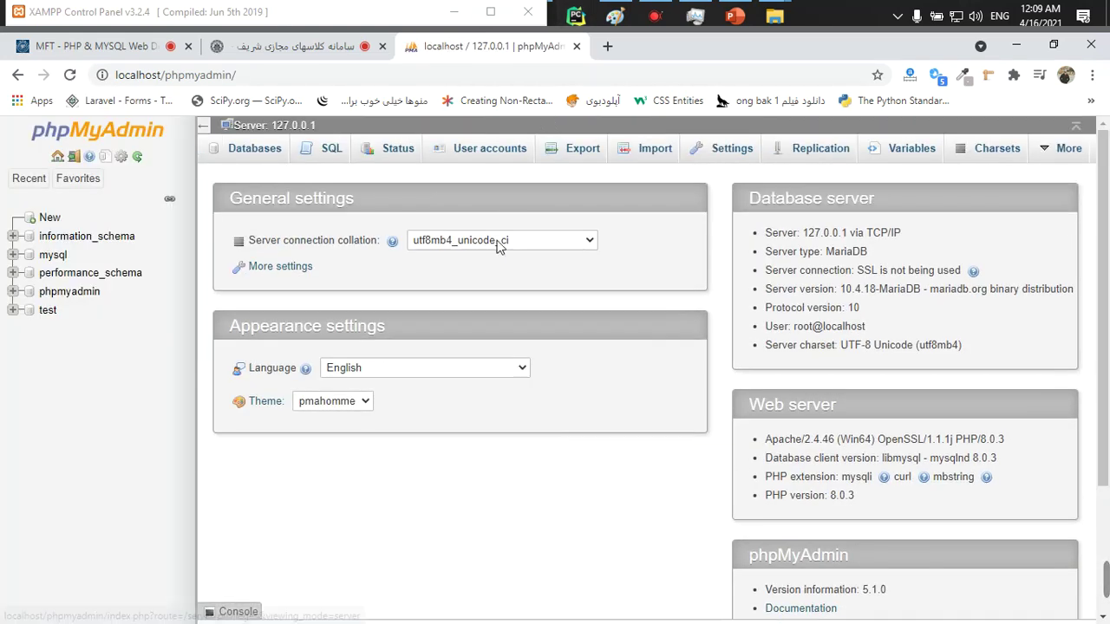
# View the test and mysql databases in phpMyAdmin, return to its home page and collapse the mysql tree.
pyautogui.click(55, 312)
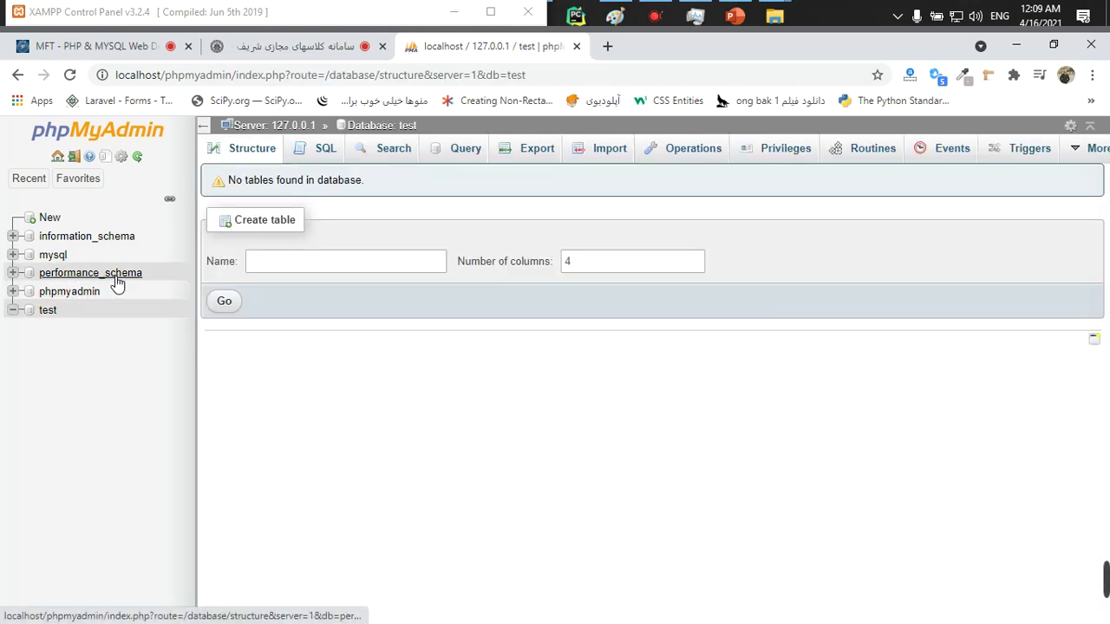
pyautogui.click(55, 257)
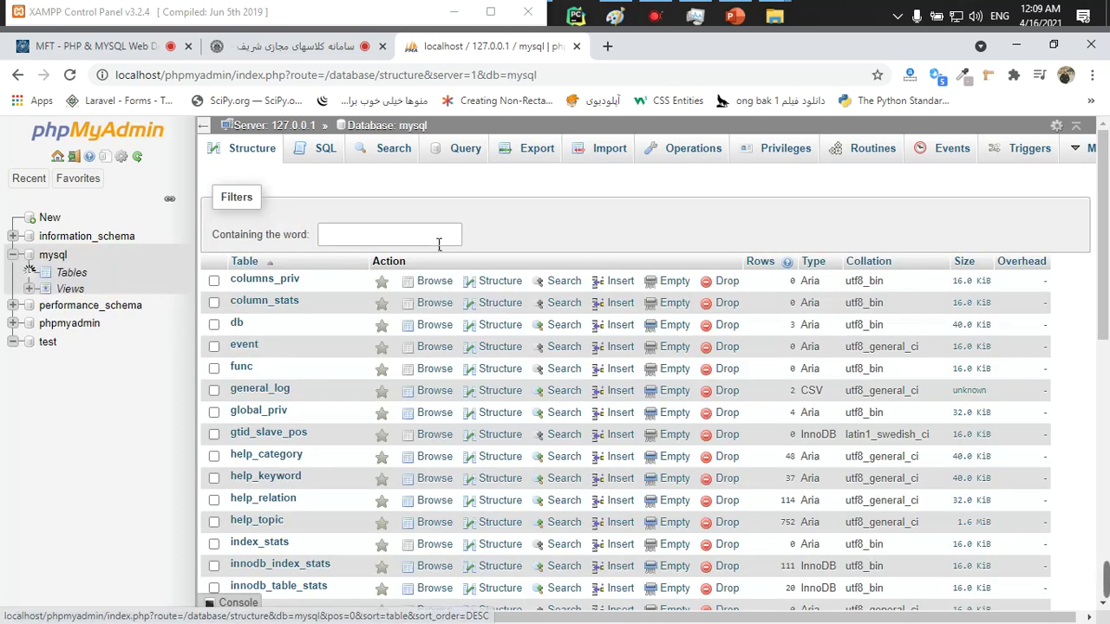
pyautogui.click(58, 157)
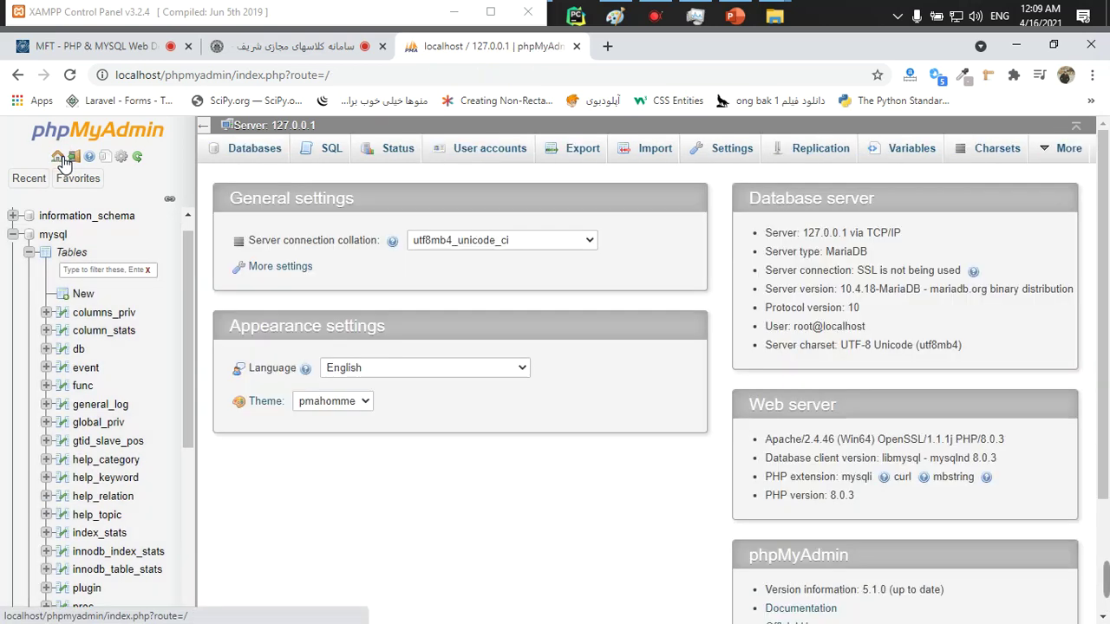
pyautogui.click(15, 234)
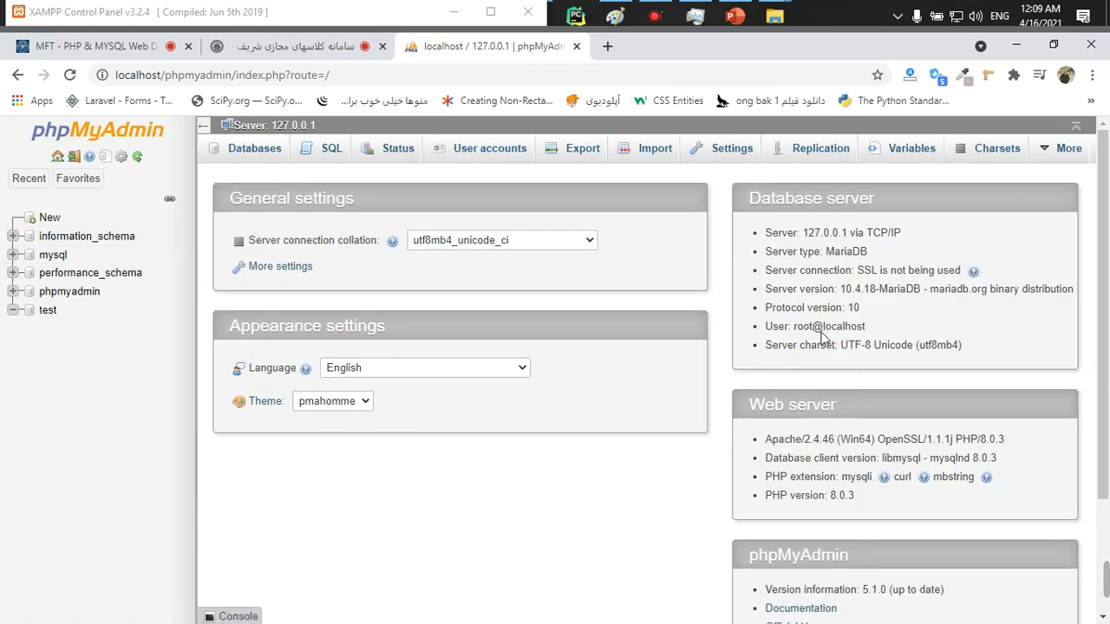
# Examine the database server address and the Apache and PHP versions on the phpMyAdmin home page.
pyautogui.moveTo(823, 241); pyautogui.dragTo(859, 237)
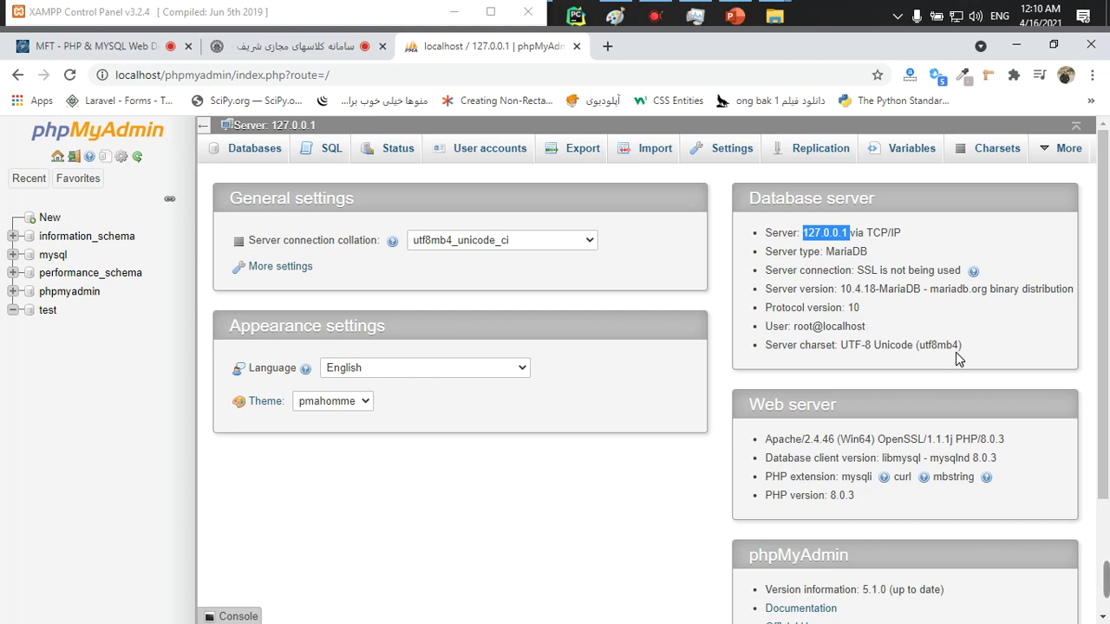
pyautogui.scroll(-1, 963, 361)
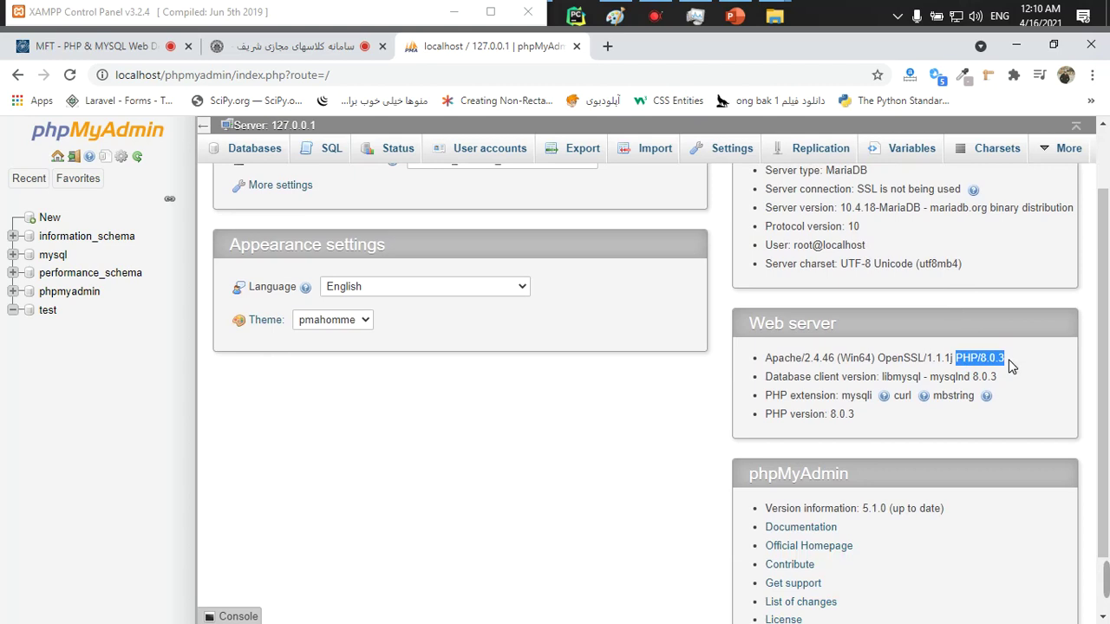
pyautogui.doubleClick(855, 358)
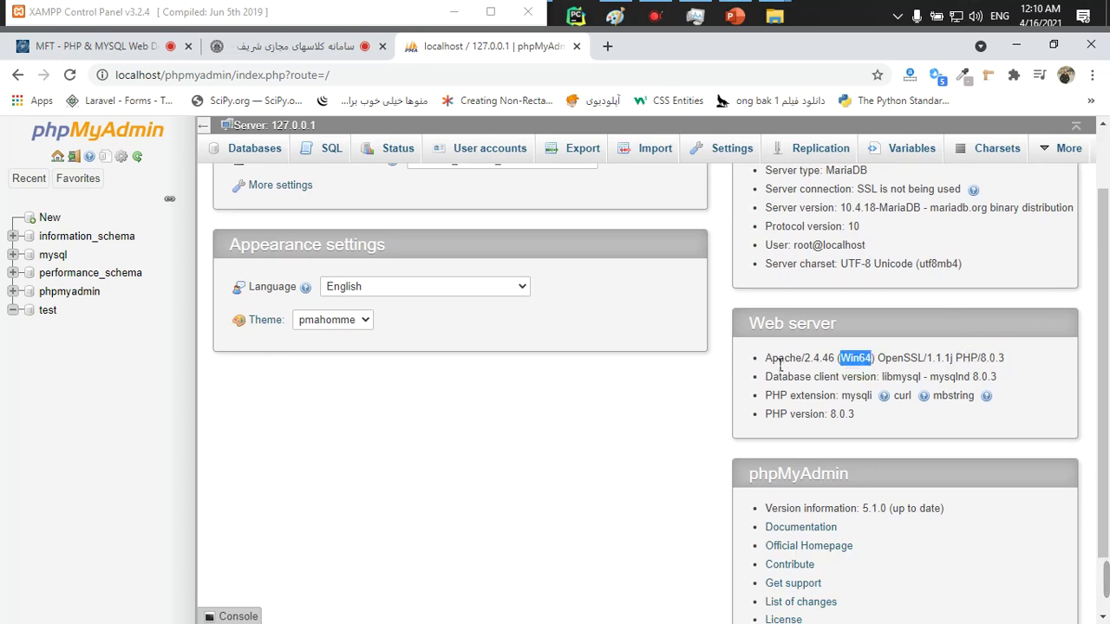
pyautogui.moveTo(804, 358); pyautogui.dragTo(831, 362)
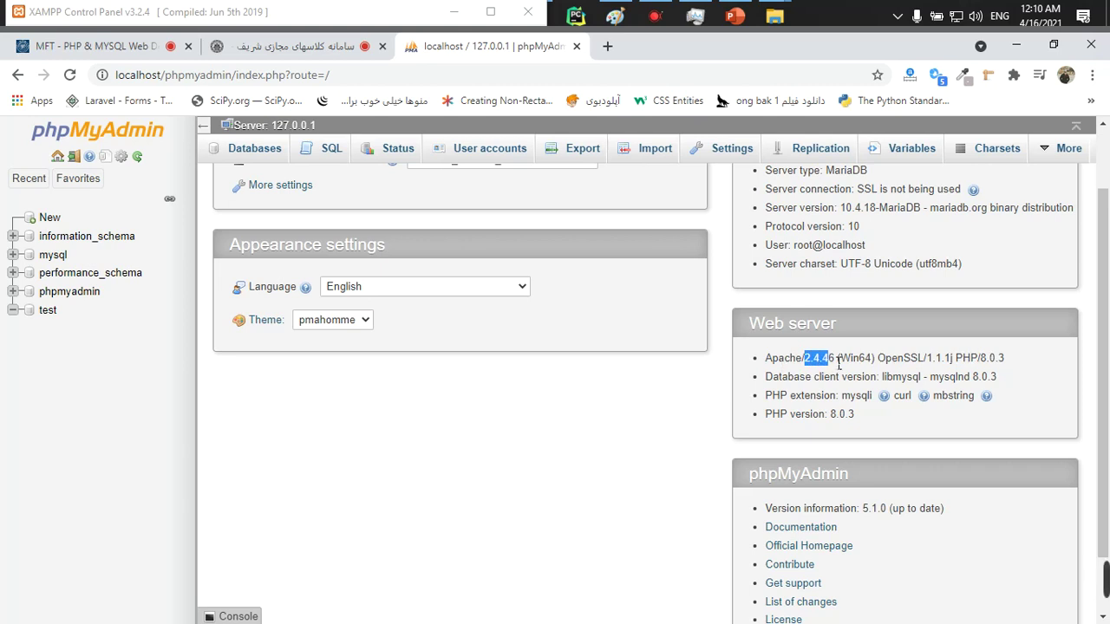
pyautogui.click(988, 362)
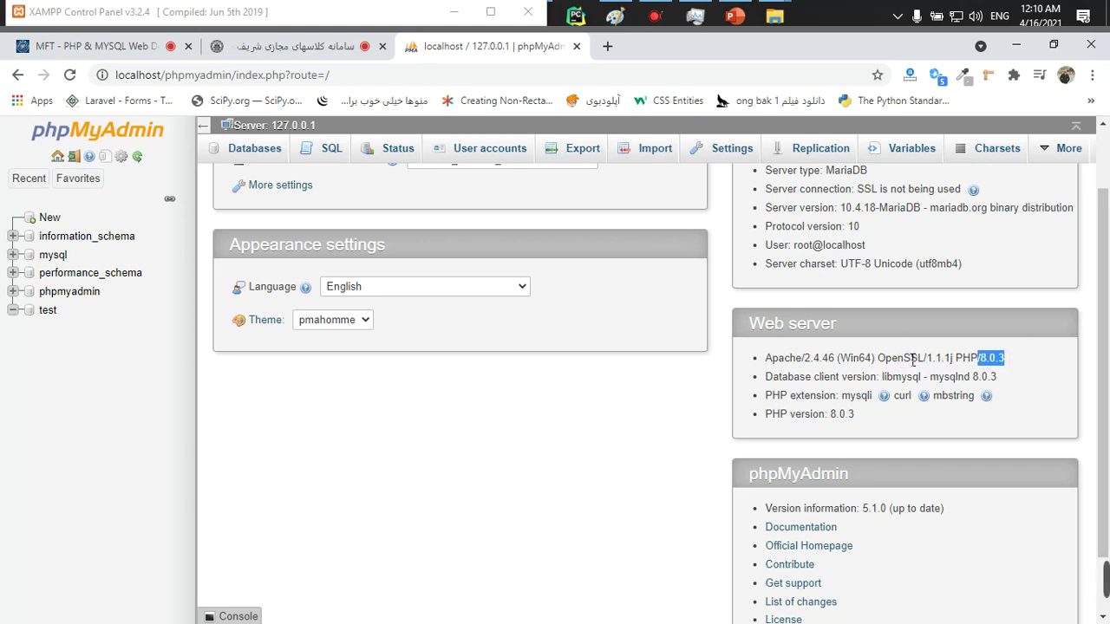
pyautogui.scroll(1, 911, 386)
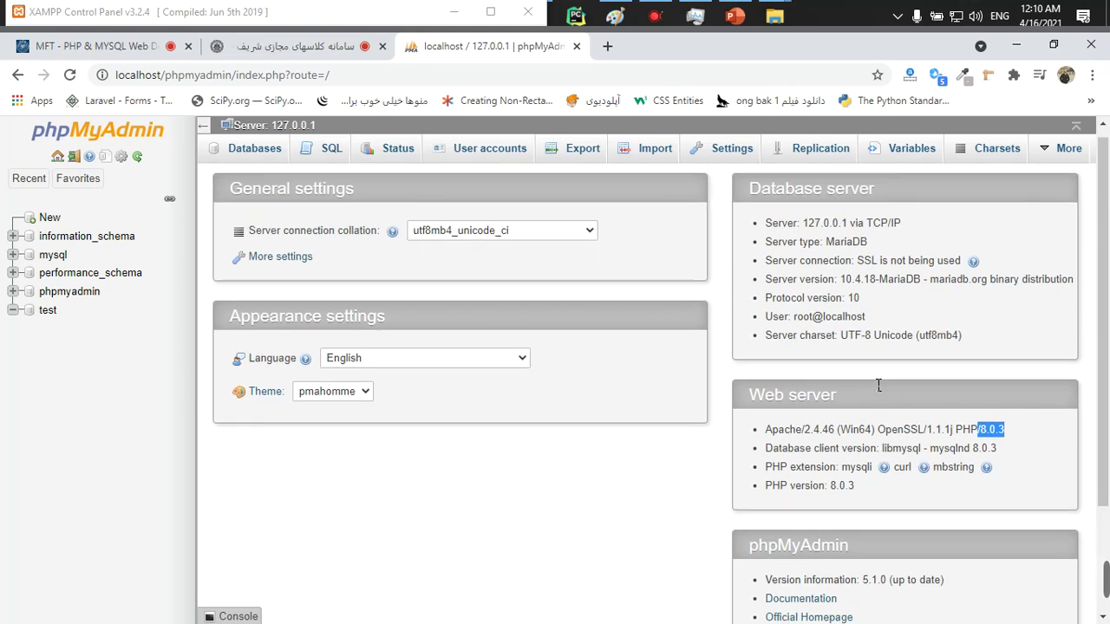
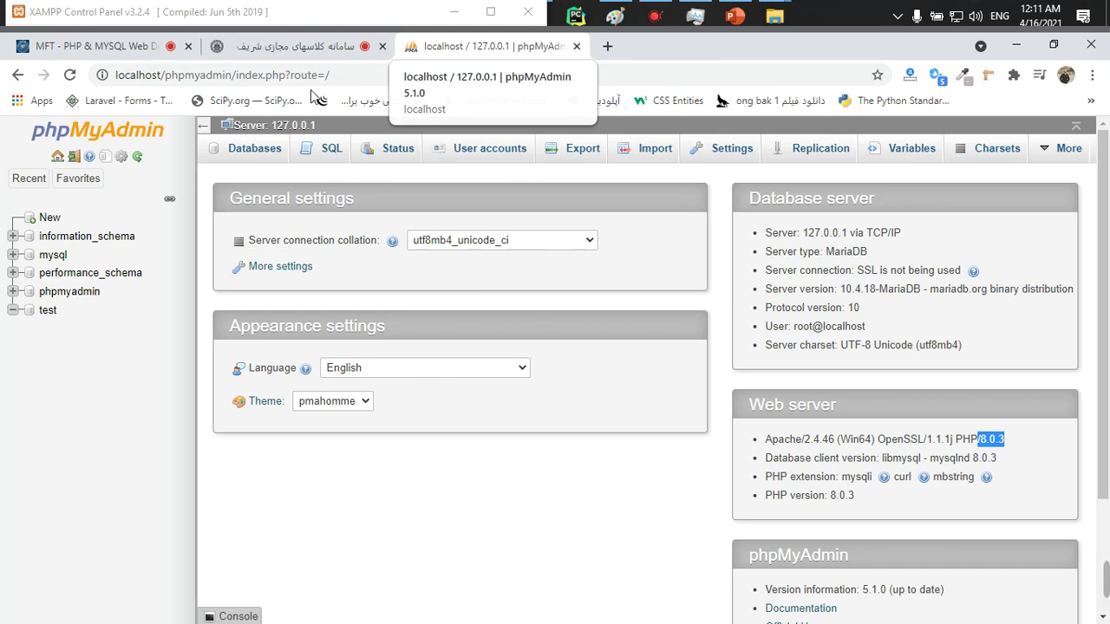
# Load the XAMPP dashboard through localhost and again through the address 127.0.0.1.
pyautogui.moveTo(332, 75); pyautogui.dragTo(161, 80)
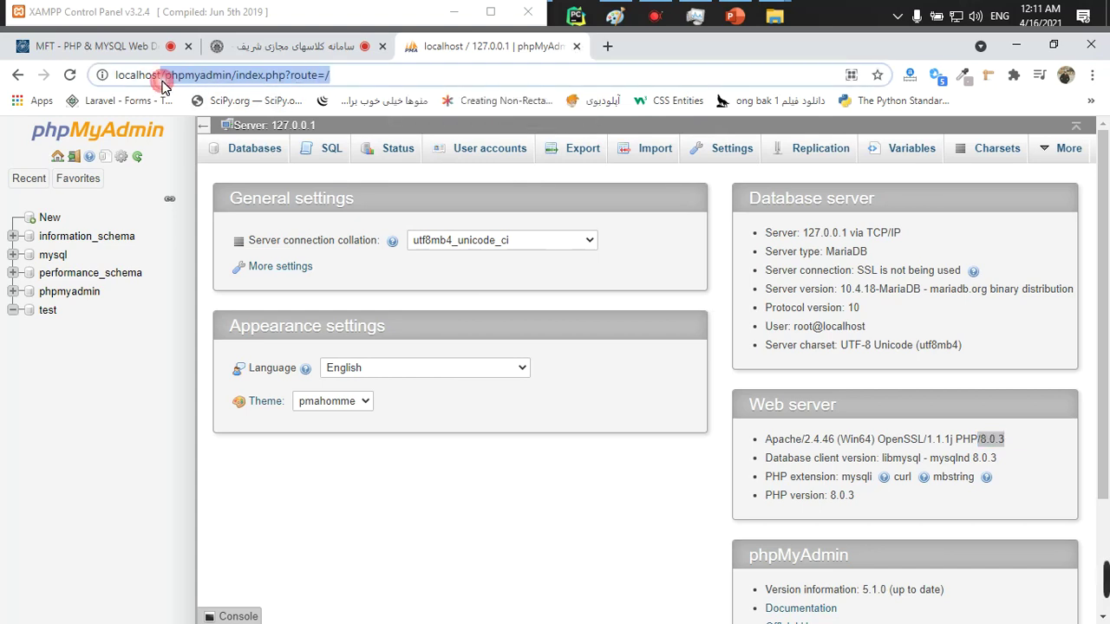
pyautogui.press('BackSpace')
pyautogui.press('Return')
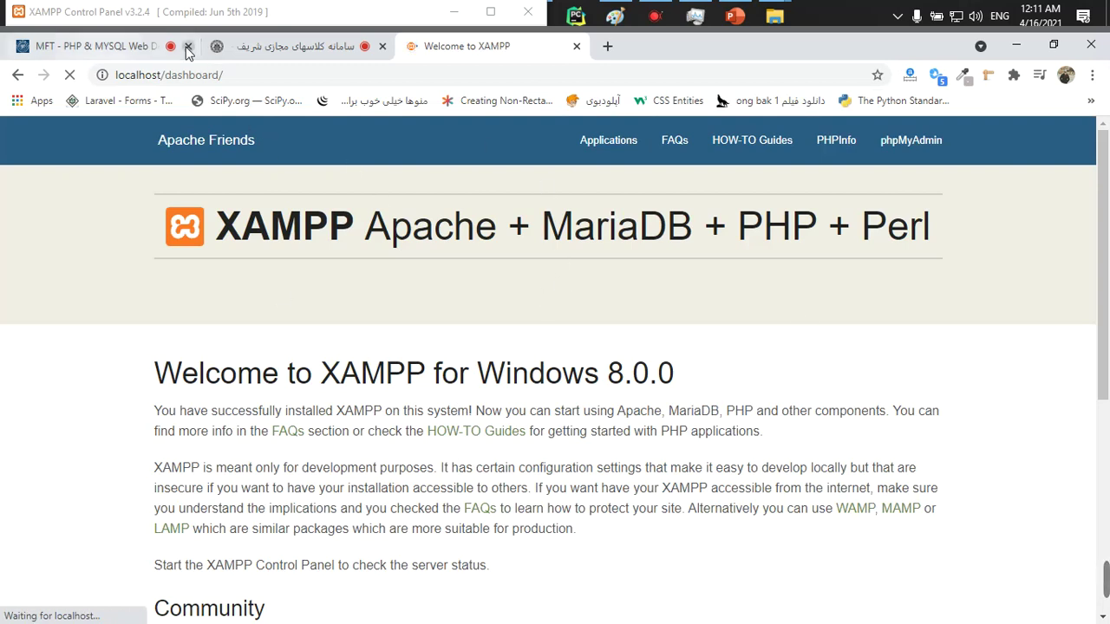
pyautogui.click(154, 76)
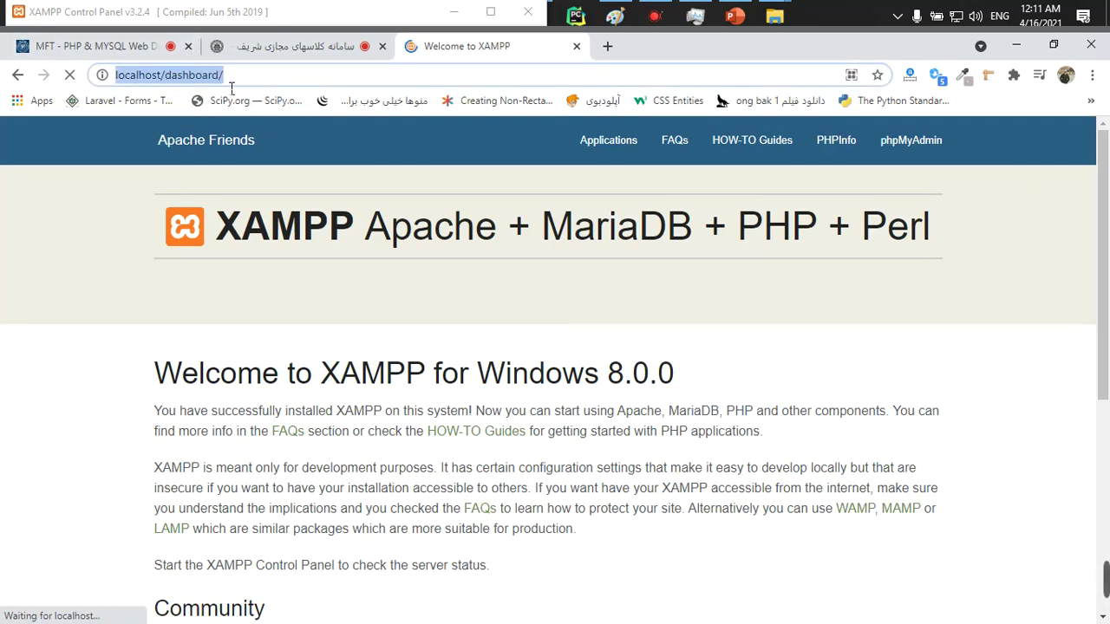
pyautogui.write('127.0.0.1')
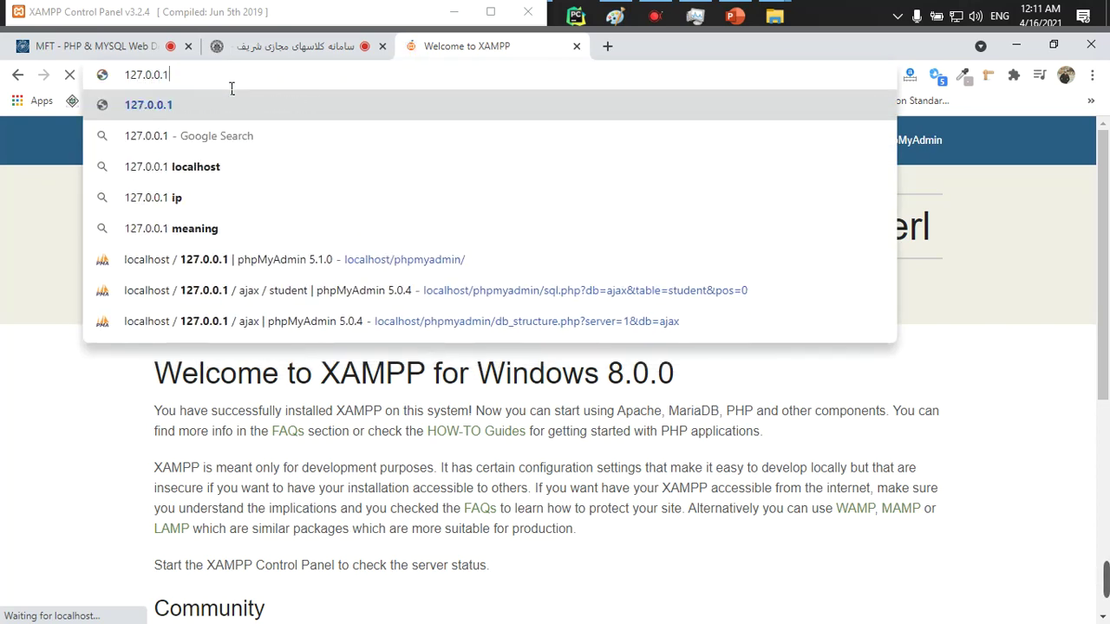
pyautogui.press('Return')
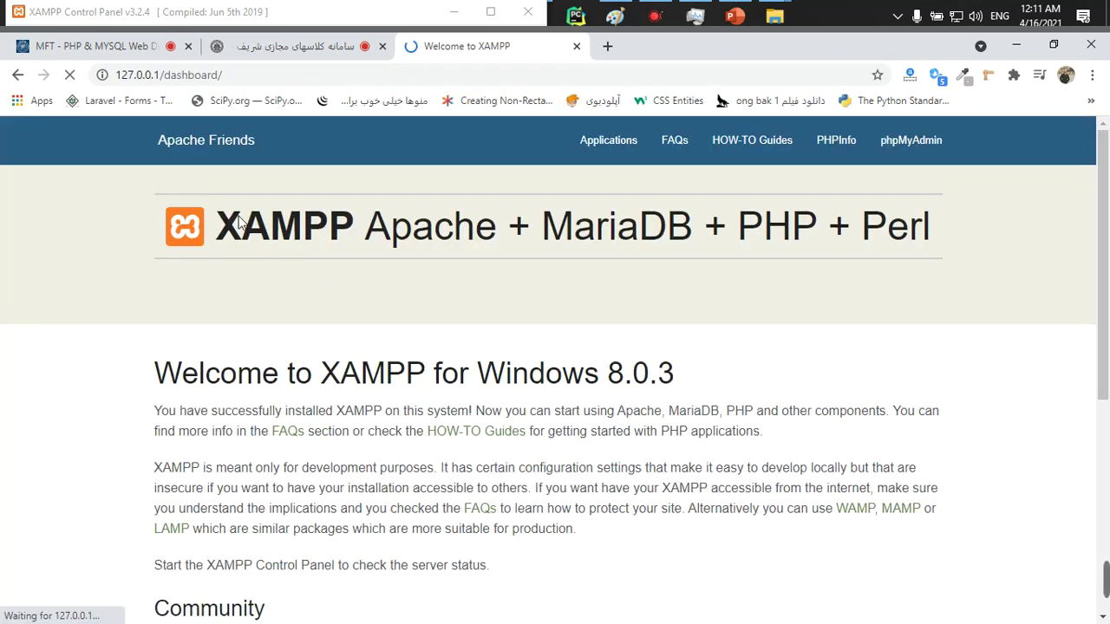
pyautogui.doubleClick(129, 76)
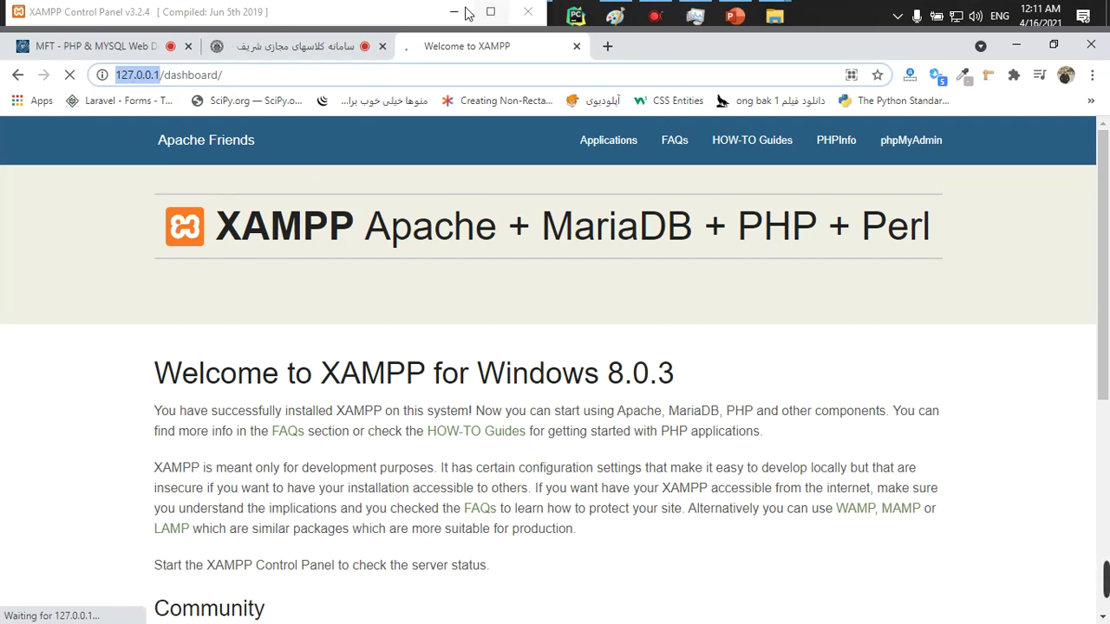
# Check the Internet Information Services entry in Windows Features via the Windows Control Panel, and close it without changes.
pyautogui.click(426, 12)
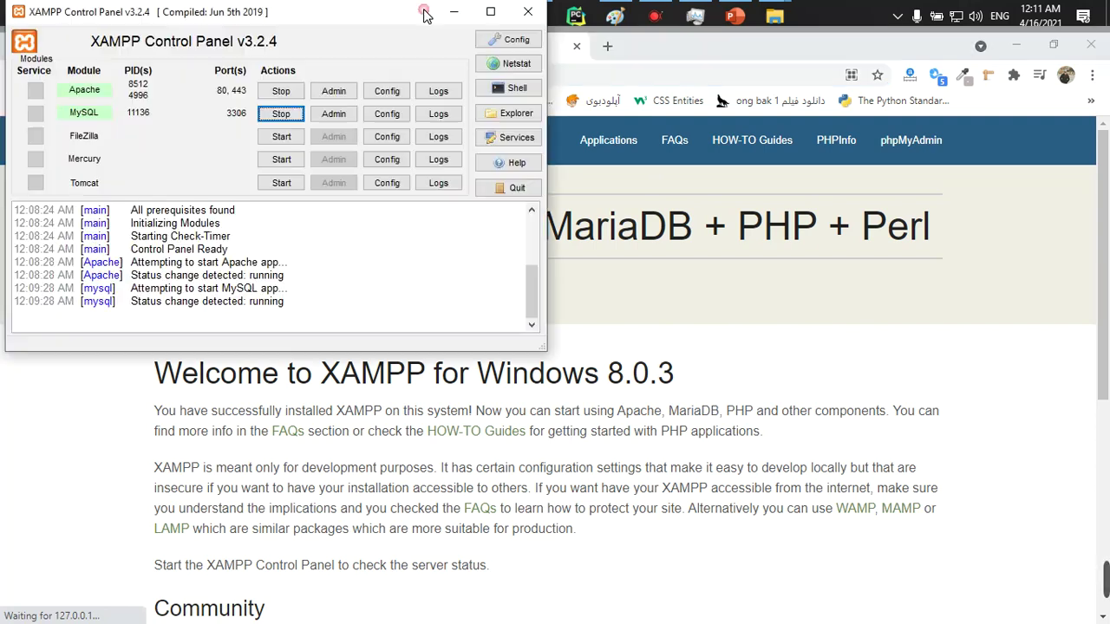
pyautogui.click(630, 268)
pyautogui.press('super')
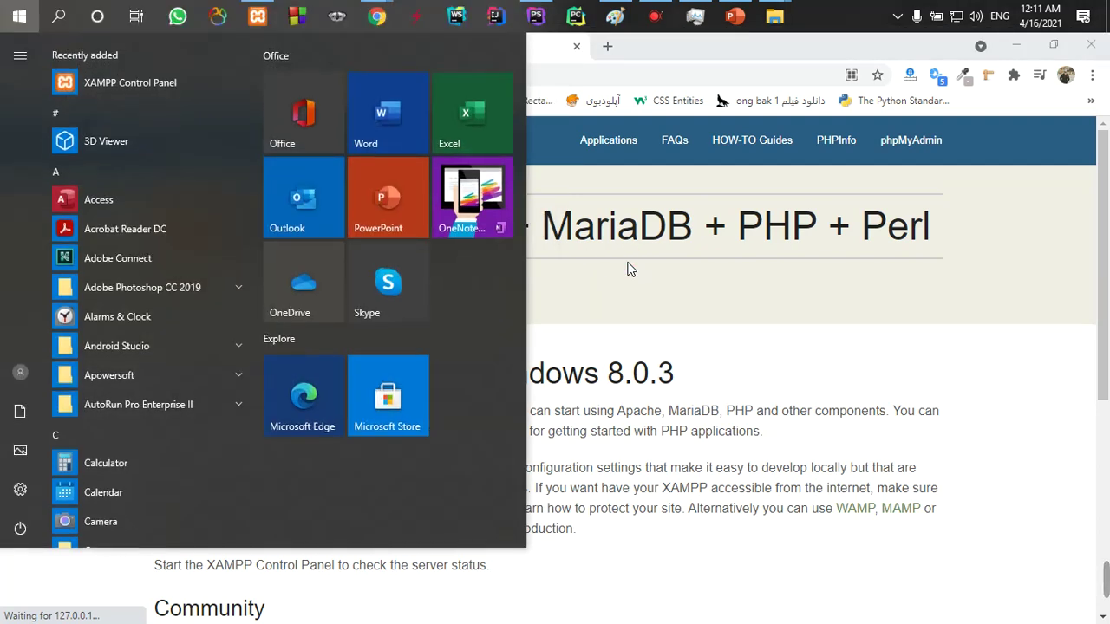
pyautogui.write('cont')
pyautogui.press('Escape')
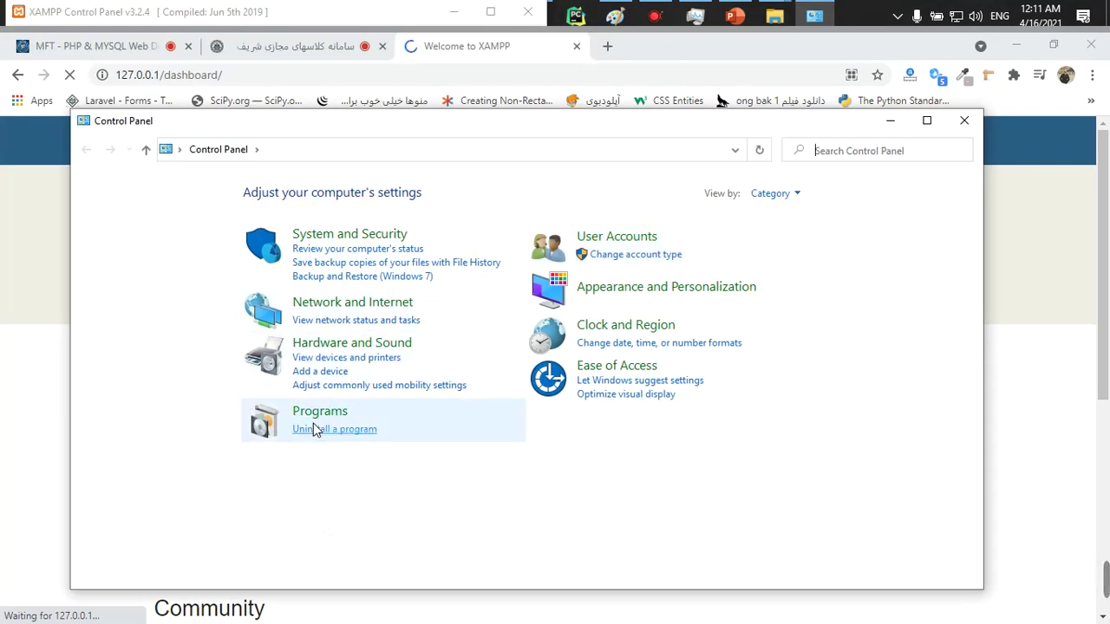
pyautogui.click(313, 427)
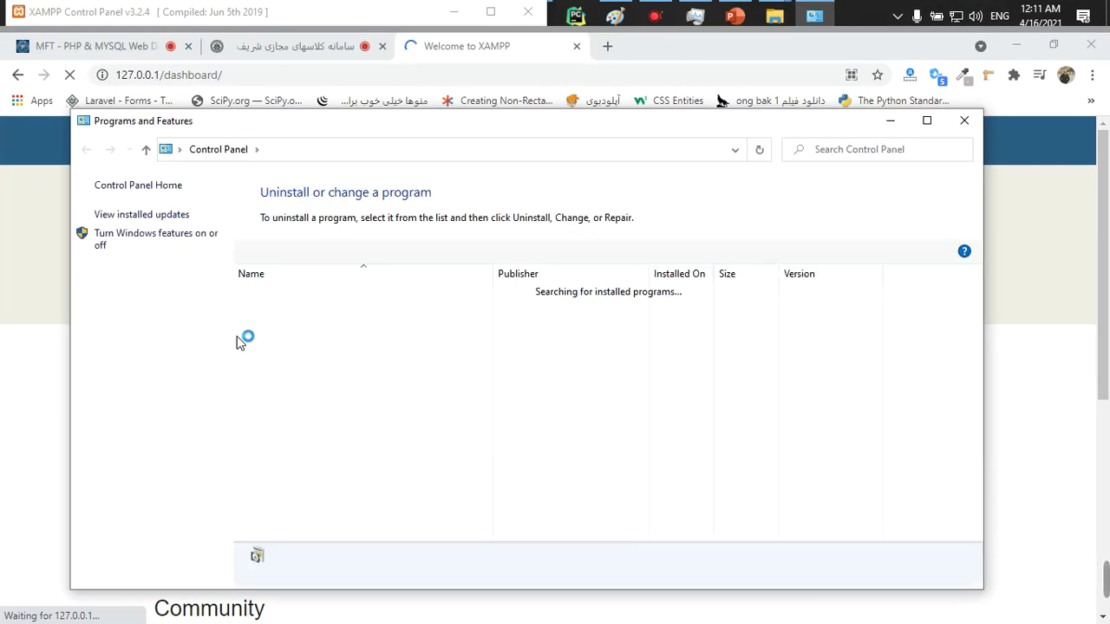
pyautogui.click(136, 241)
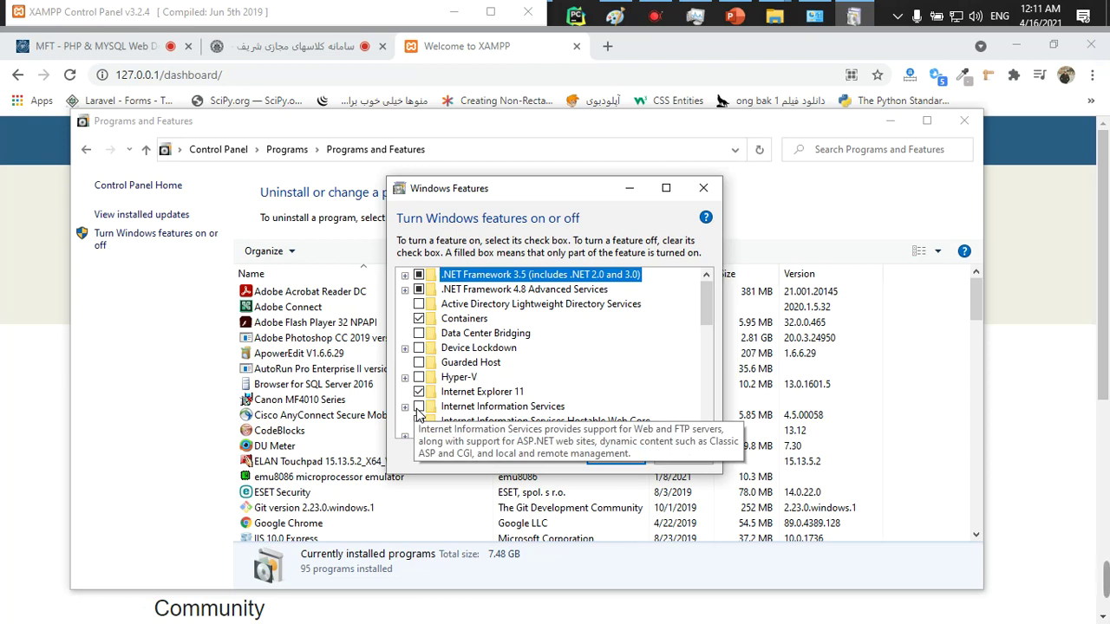
pyautogui.click(697, 461)
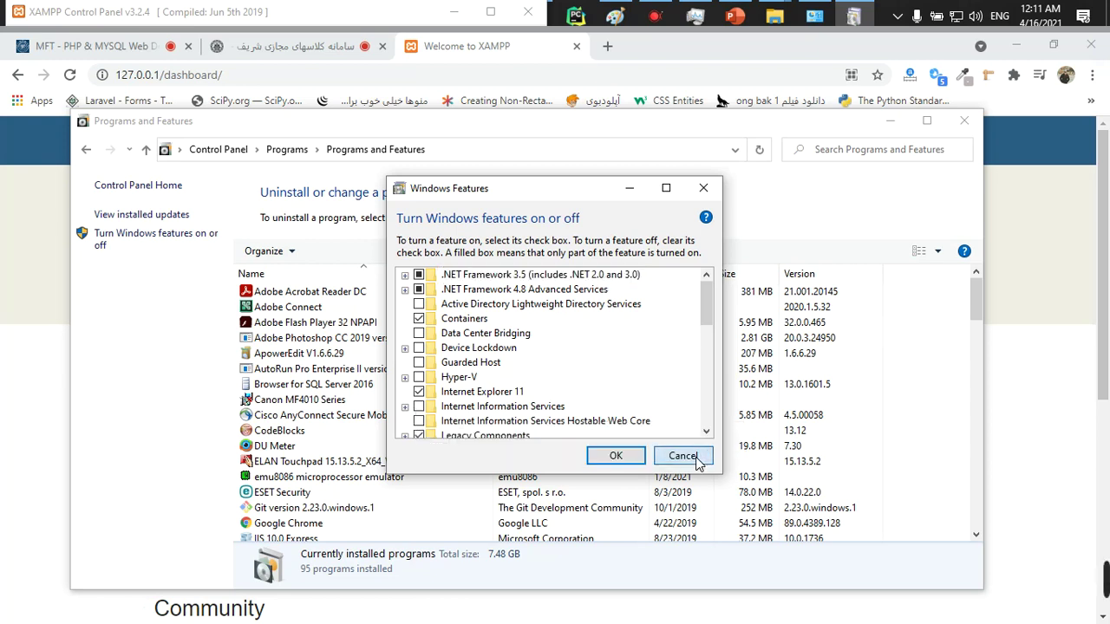
pyautogui.click(965, 122)
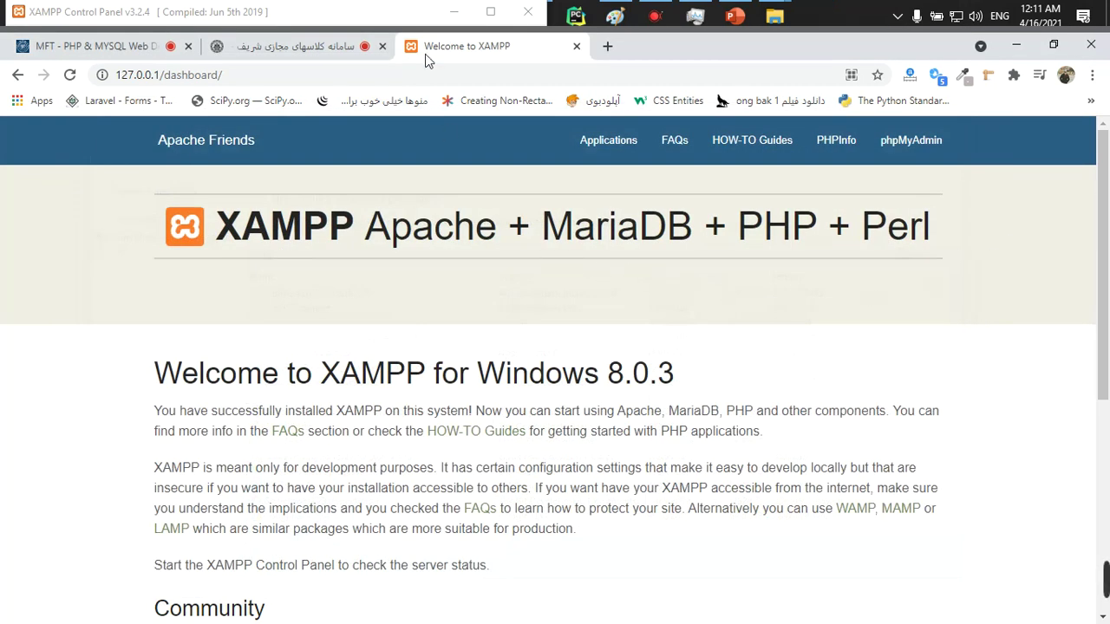
# Open Apache's httpd.conf configuration file from the XAMPP Control Panel.
pyautogui.click(398, 17)
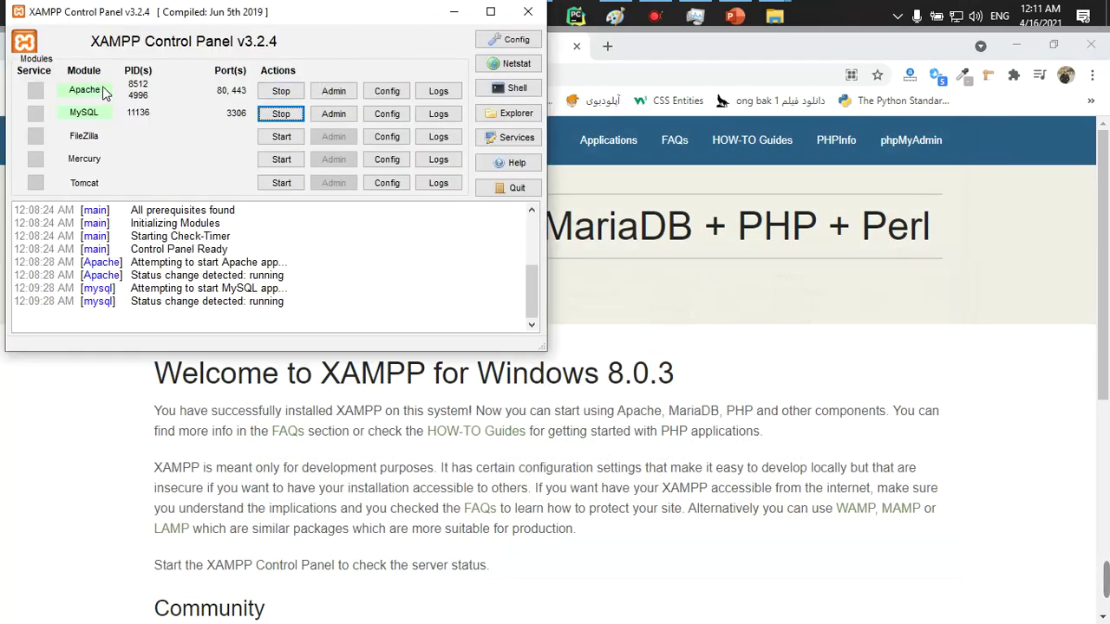
pyautogui.click(386, 91)
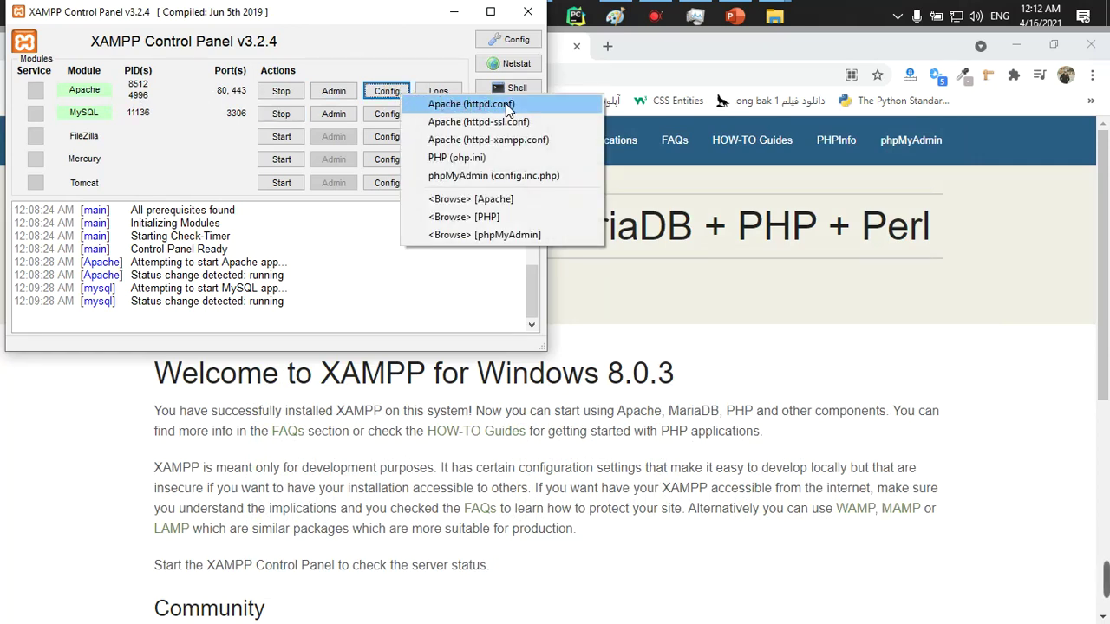
pyautogui.click(508, 105)
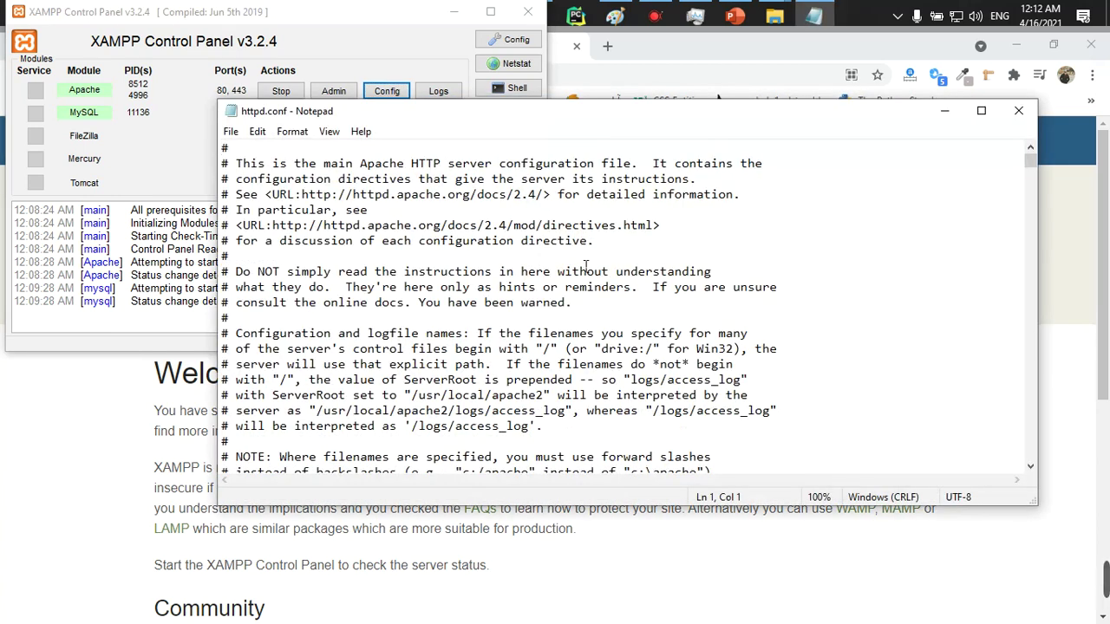
pyautogui.scroll(-1, 593, 271)
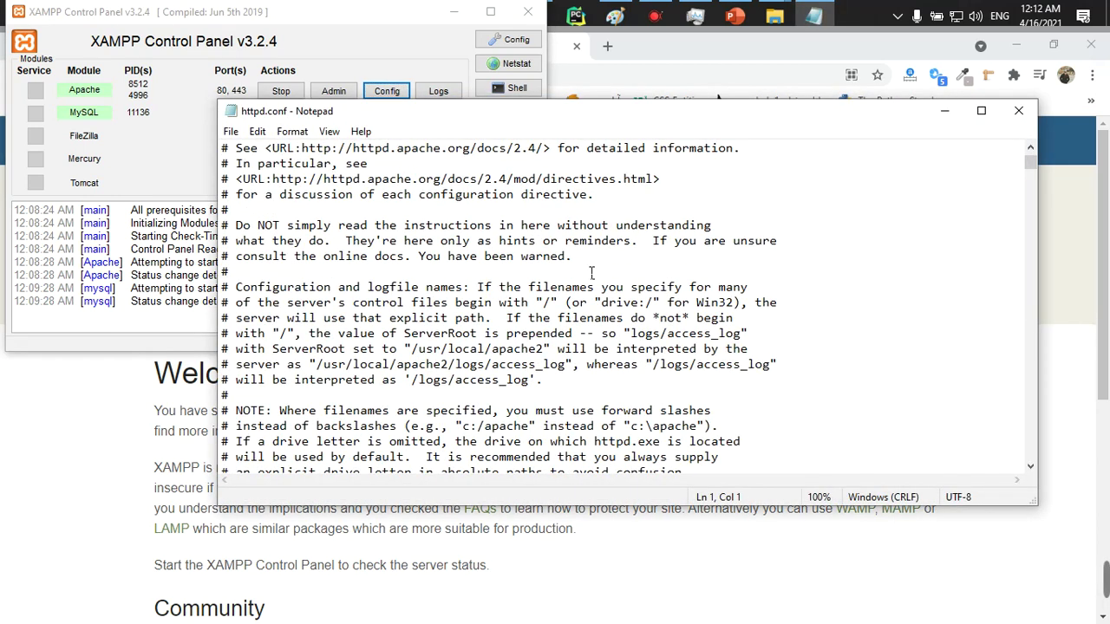
# Search httpd.conf for "list" and for "Listen", and close the search.
pyautogui.hotkey('ctrl', 'f')
pyautogui.press('BackSpace')
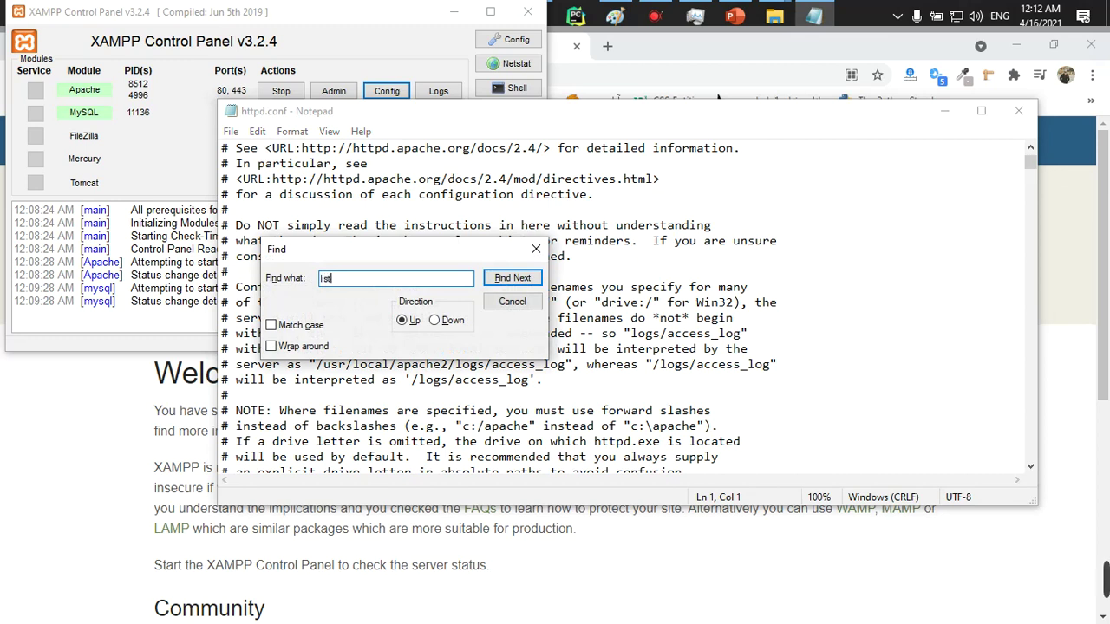
pyautogui.press('Return')
pyautogui.press('Return')
pyautogui.press('BackSpace')
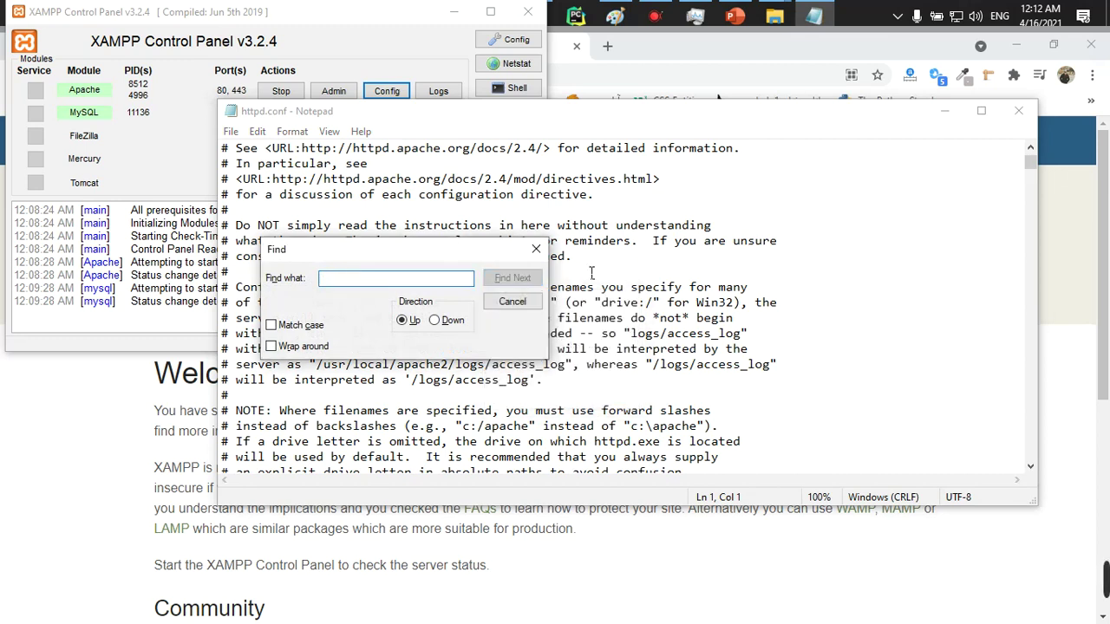
pyautogui.write('Liste')
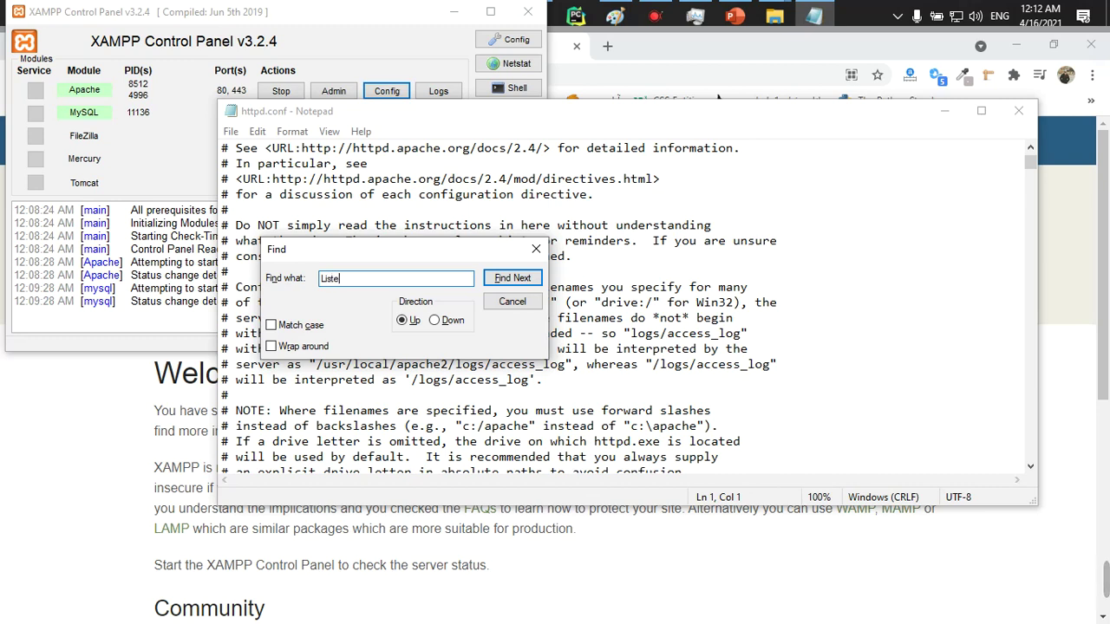
pyautogui.write('n')
pyautogui.press('Return')
pyautogui.press('Return')
pyautogui.click(536, 249)
# Set the port of the active Listen directive in httpd.conf to 8080.
pyautogui.scroll(-8, 545, 299)
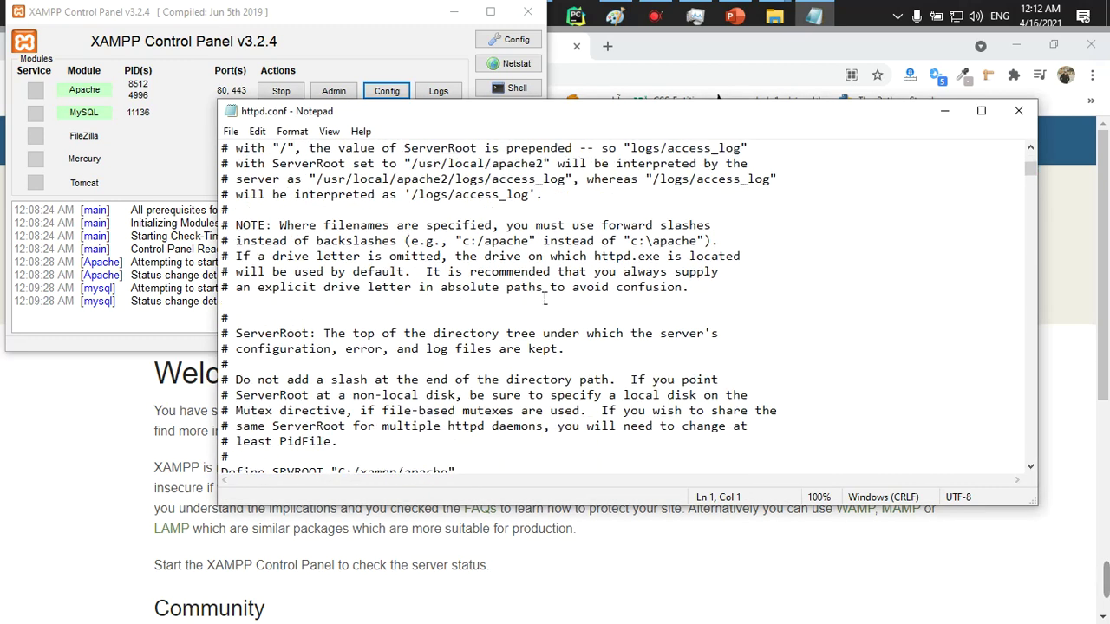
pyautogui.scroll(-6, 384, 317)
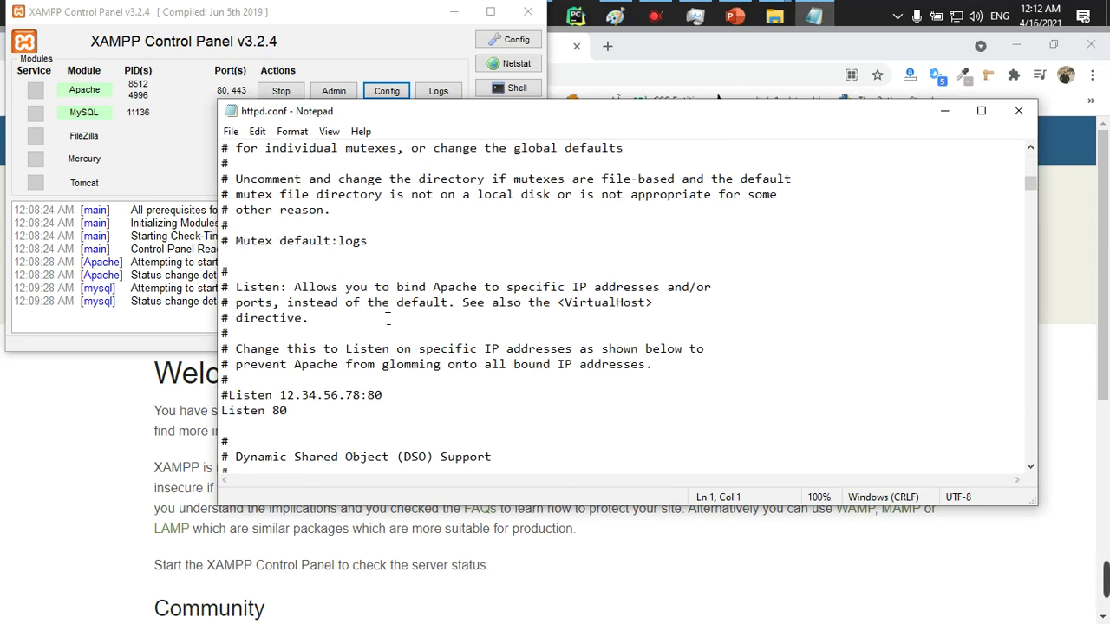
pyautogui.click(251, 366)
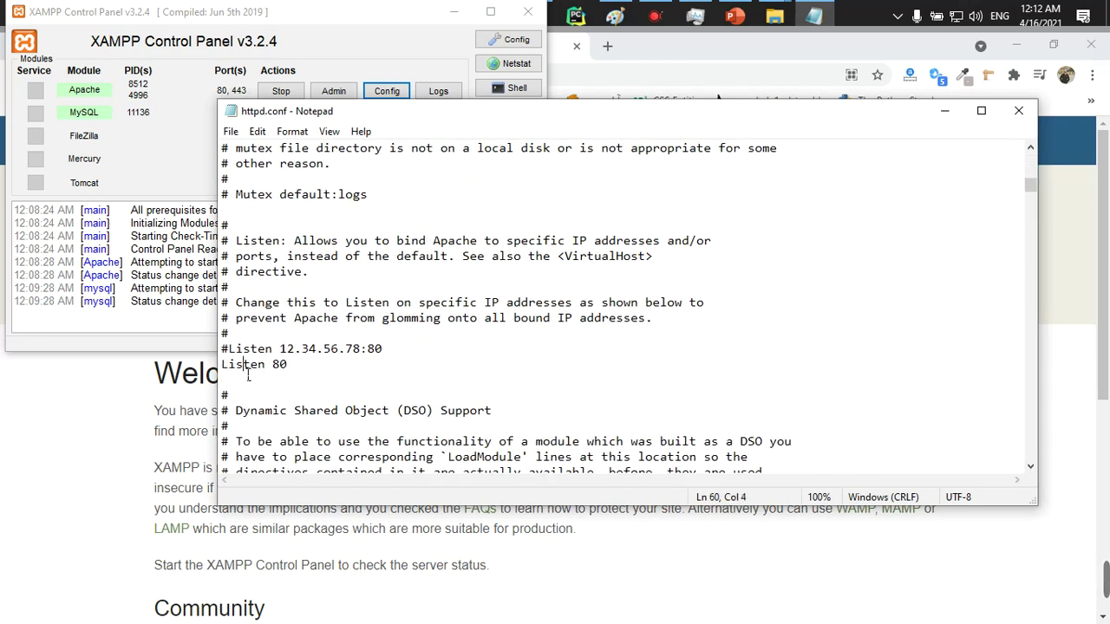
pyautogui.moveTo(251, 366); pyautogui.dragTo(222, 366)
pyautogui.click(250, 366)
pyautogui.click(299, 365)
pyautogui.write('80')
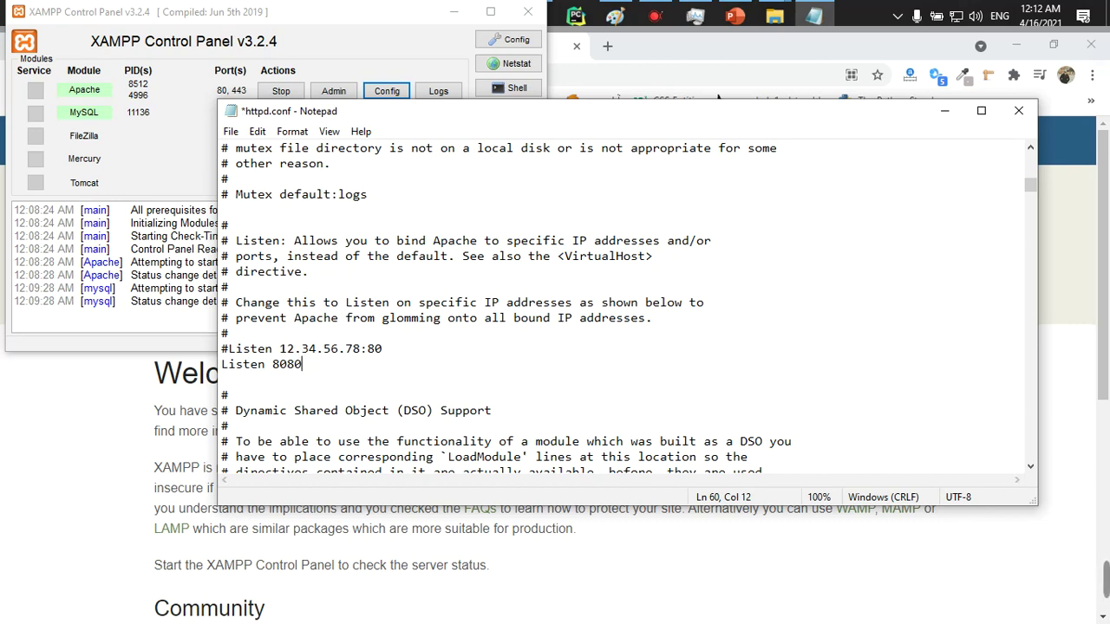
# Switch to the browser and load the XAMPP dashboard through localhost without a port number.
pyautogui.click(666, 59)
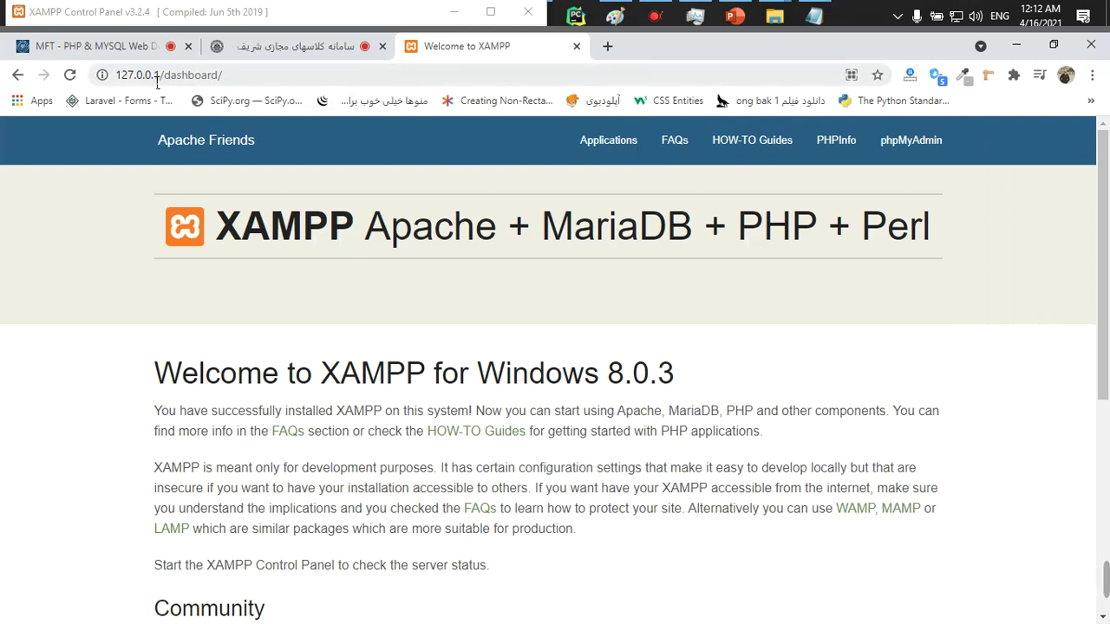
pyautogui.click(228, 78)
pyautogui.write('loca')
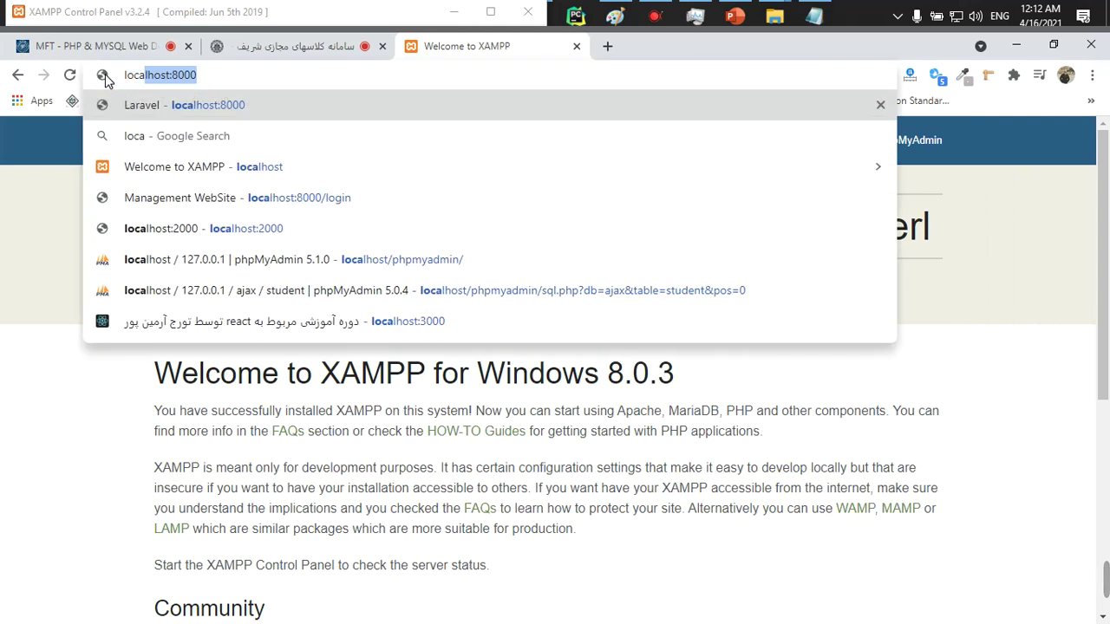
pyautogui.press('End')
pyautogui.press('BackSpace')
pyautogui.press('BackSpace')
pyautogui.press('BackSpace')
pyautogui.press('BackSpace')
pyautogui.press('BackSpace')
pyautogui.press('Return')
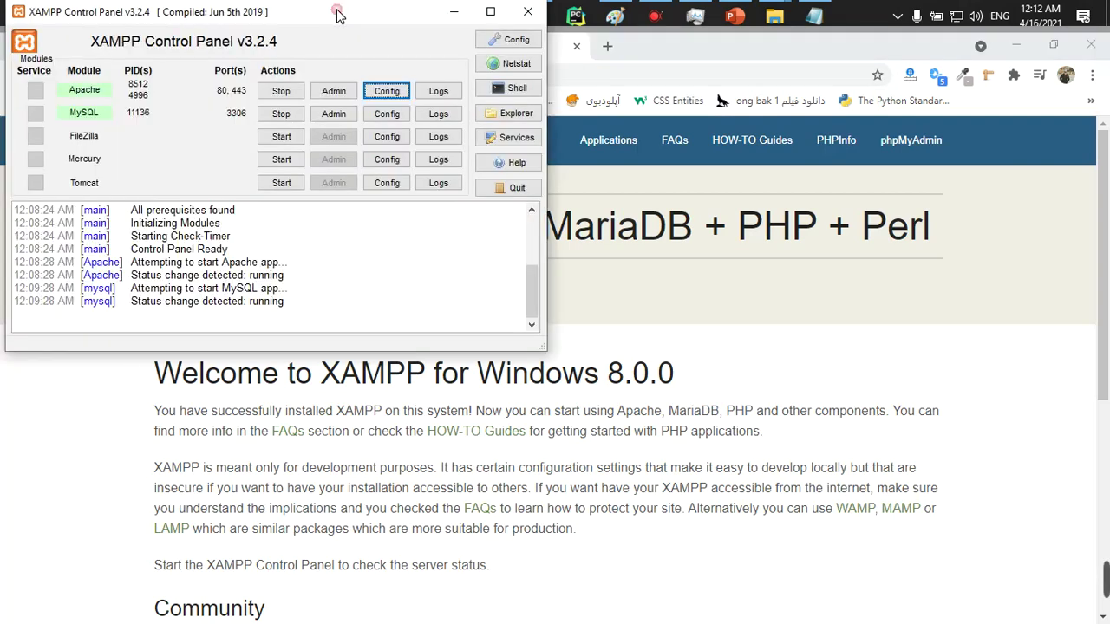
# Return to httpd.conf, save and close it, and reload the localhost dashboard in the browser.
pyautogui.click(339, 13)
pyautogui.click(813, 15)
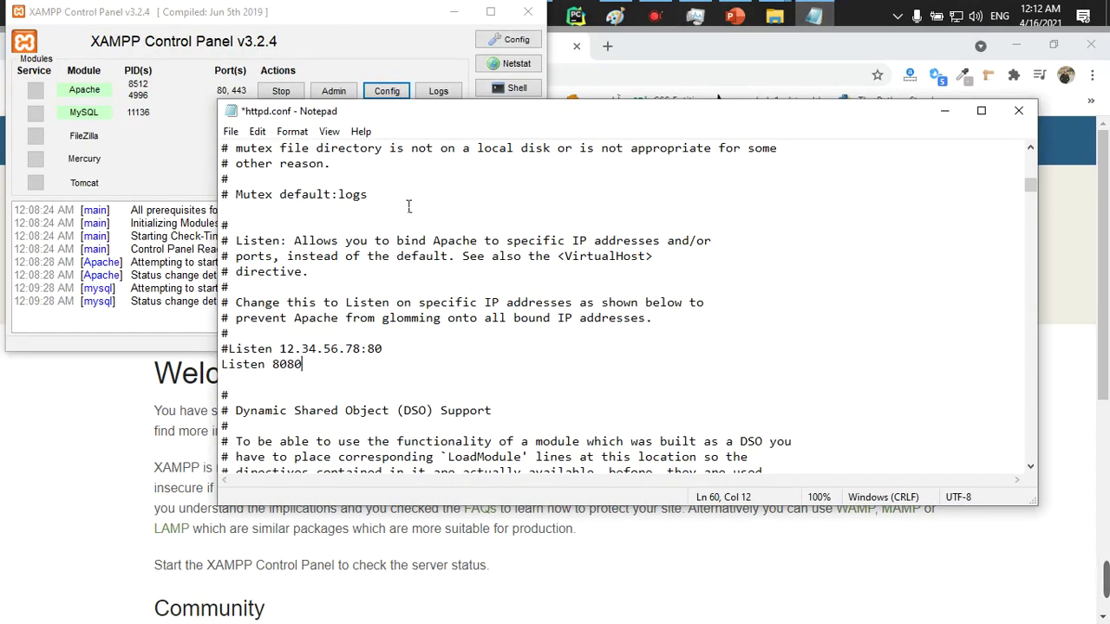
pyautogui.click(1019, 110)
pyautogui.click(511, 347)
pyautogui.click(959, 329)
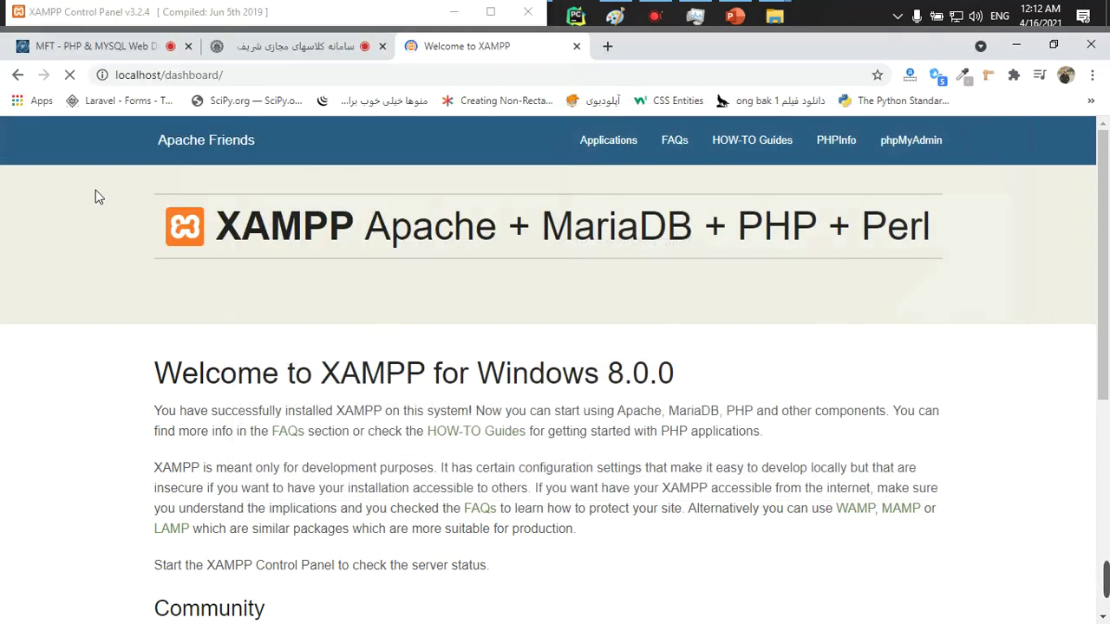
pyautogui.click(66, 76)
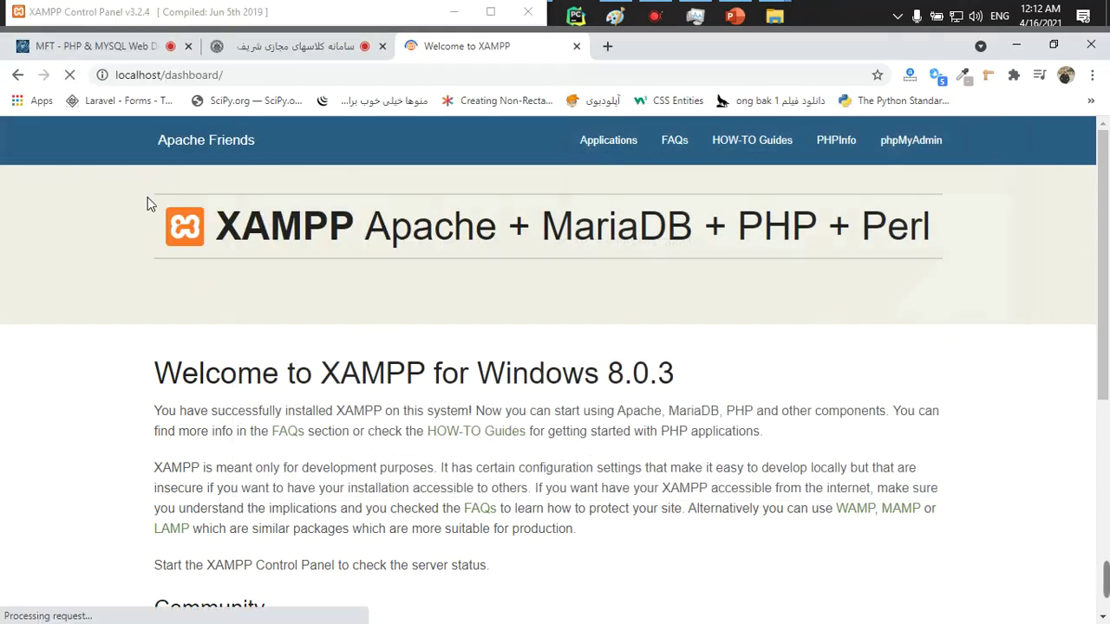
# Stop the Apache and MySQL modules in the XAMPP Control Panel.
pyautogui.click(367, 15)
pyautogui.click(281, 92)
pyautogui.click(281, 114)
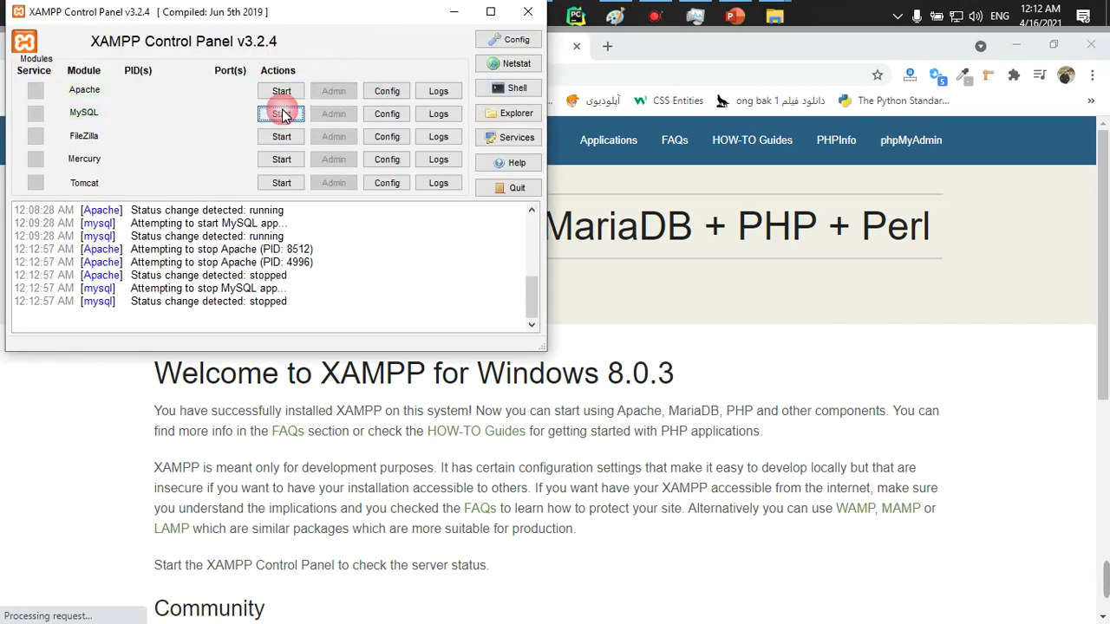